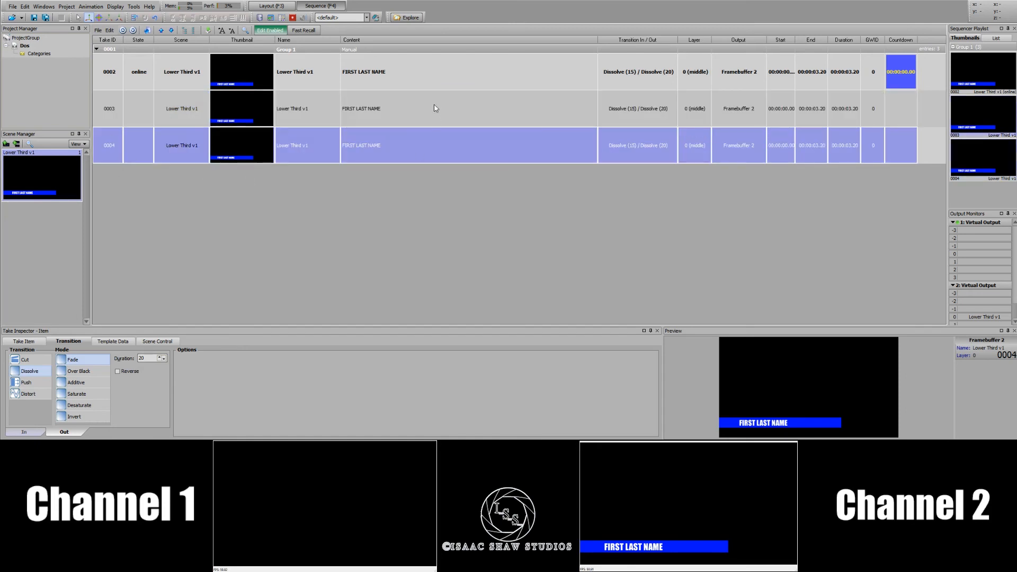
Step: Select take 0002 in the sequence and show its template data
key("Up")
key("Up")
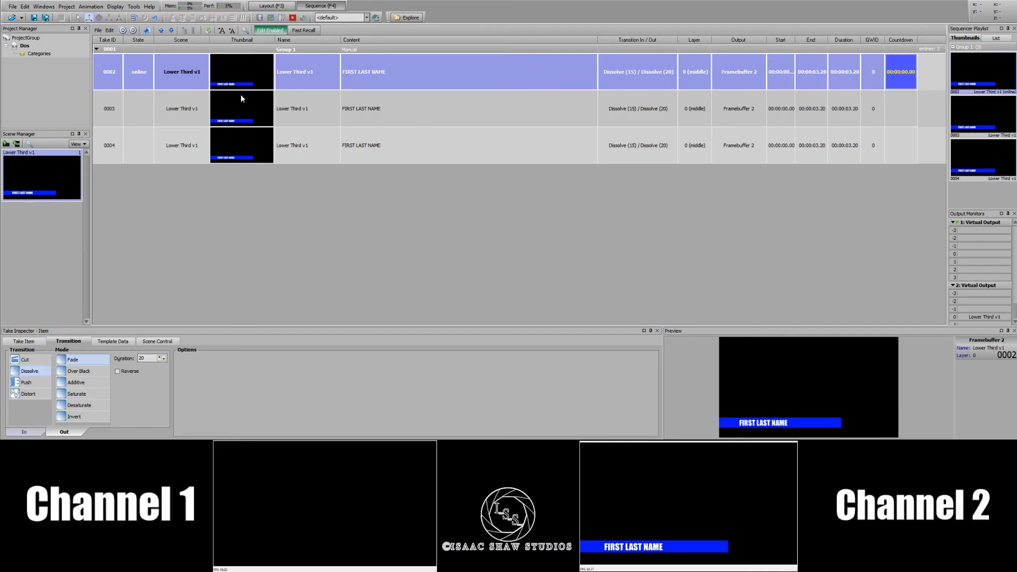
left_click(113, 341)
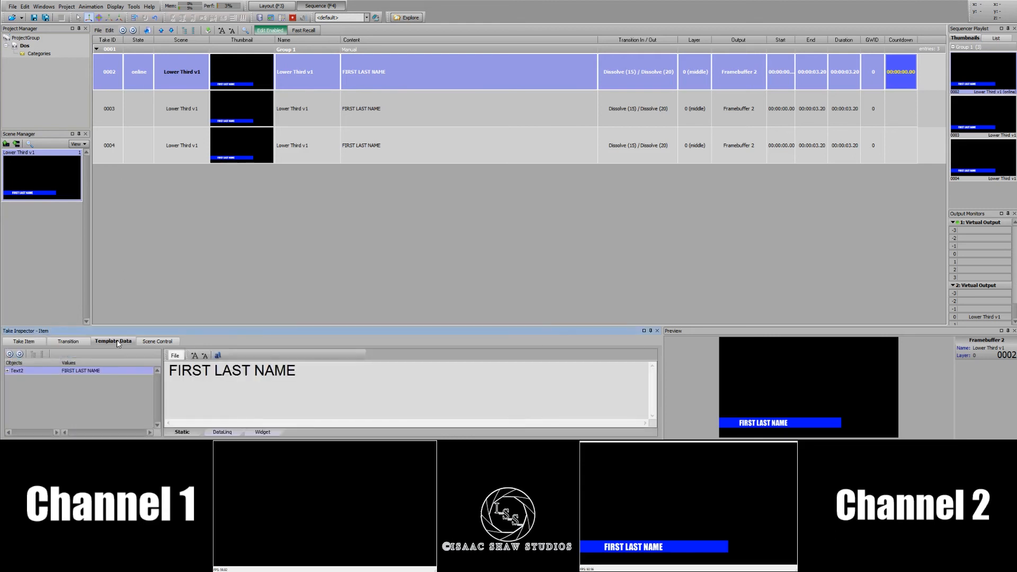
left_click(215, 251)
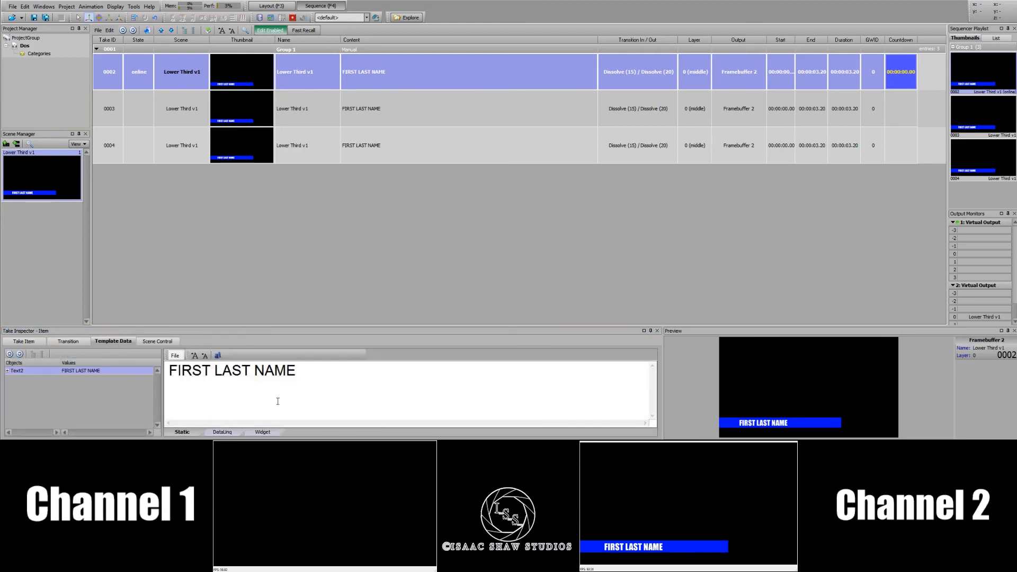
Step: Replace the text of take 0002 with "asdfasdfsadf"
left_click_drag(307, 390, 155, 387)
type("asdfasdfsadf")
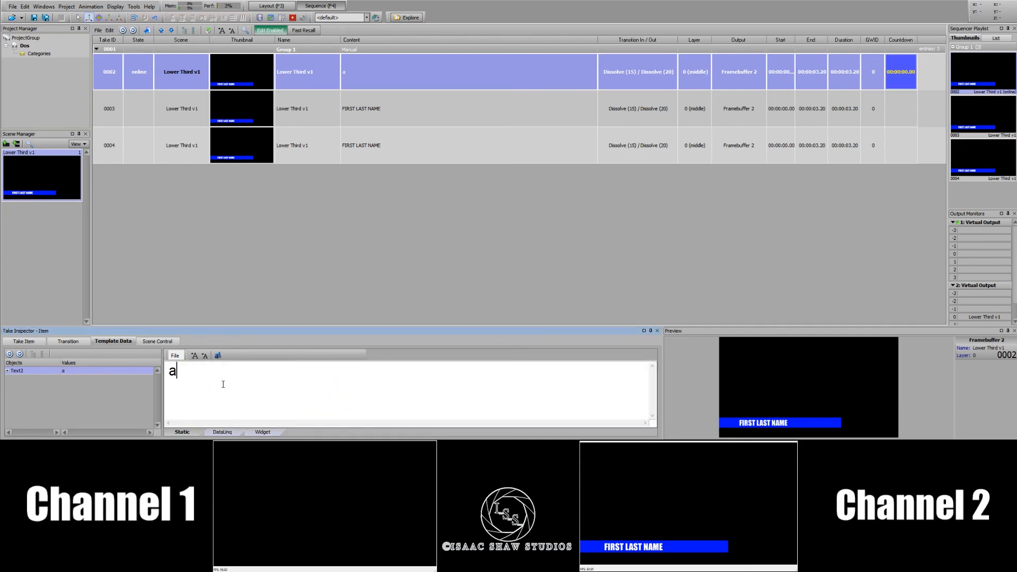
key("Return")
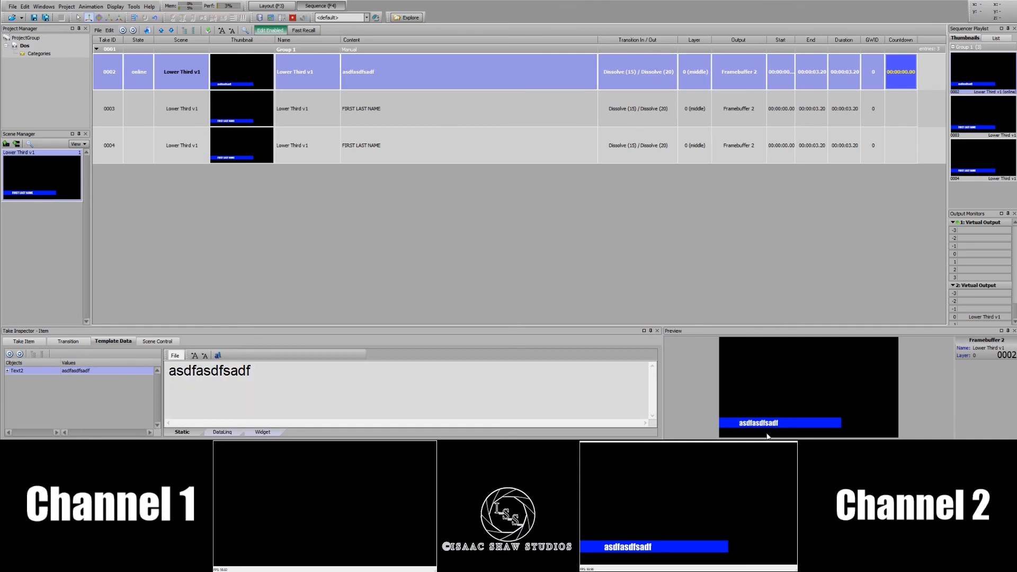
Step: Review the DataLinq and Widget source options for take 0002's text, and return to the static source
left_click(223, 432)
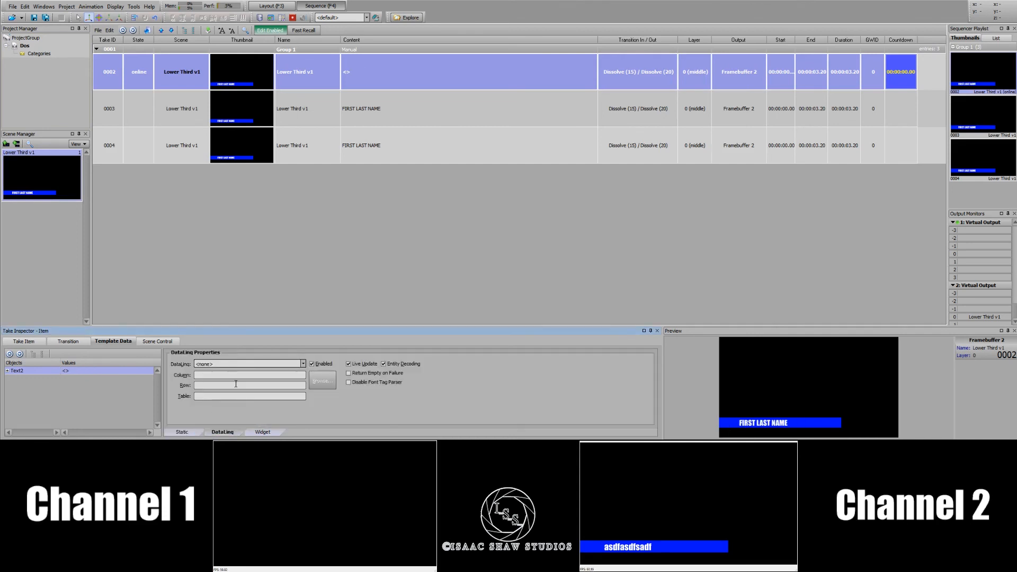
left_click(264, 433)
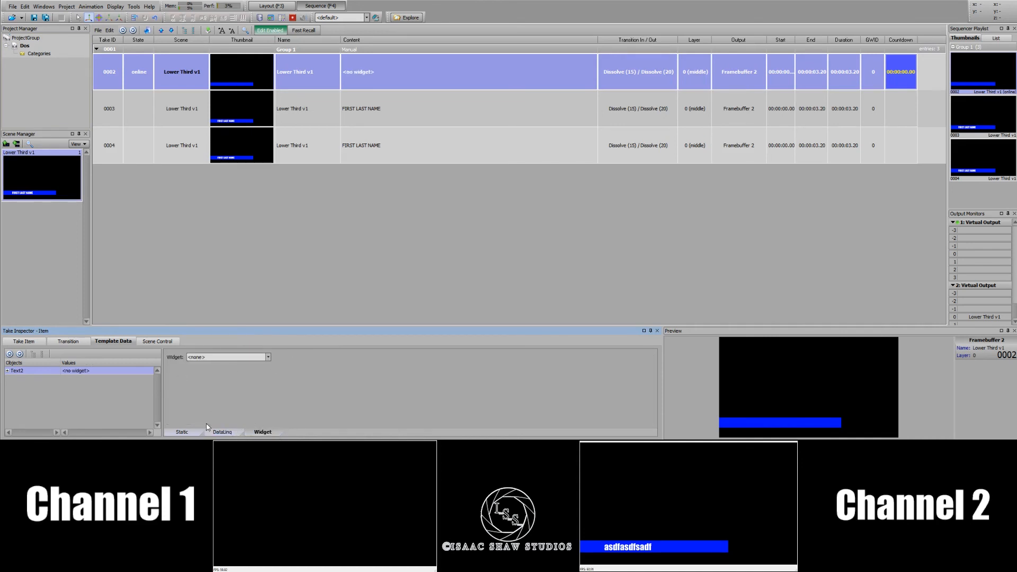
left_click(183, 433)
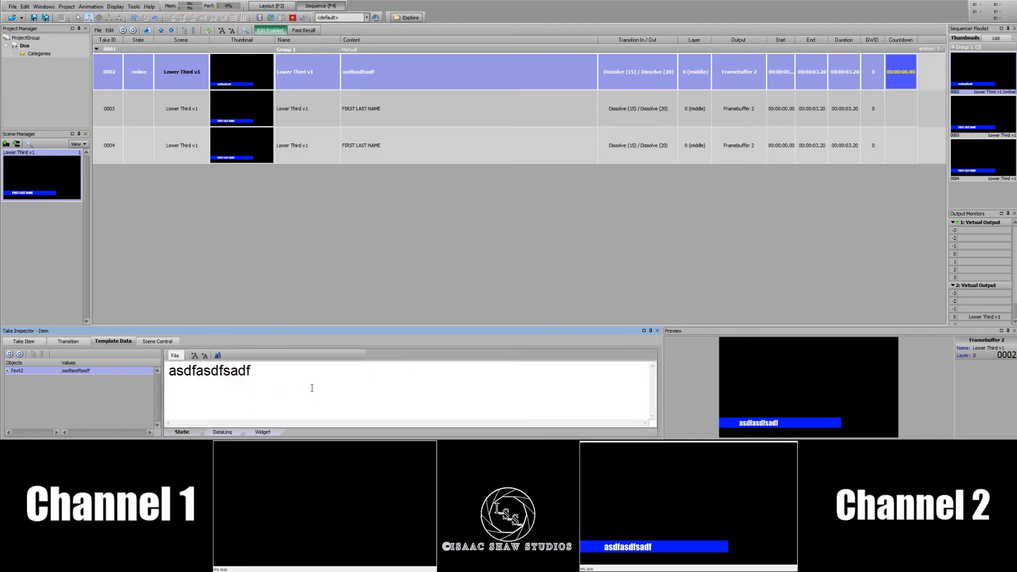
Step: Replace the static text of take 0002 with "First Last"
left_click_drag(312, 389, 96, 373)
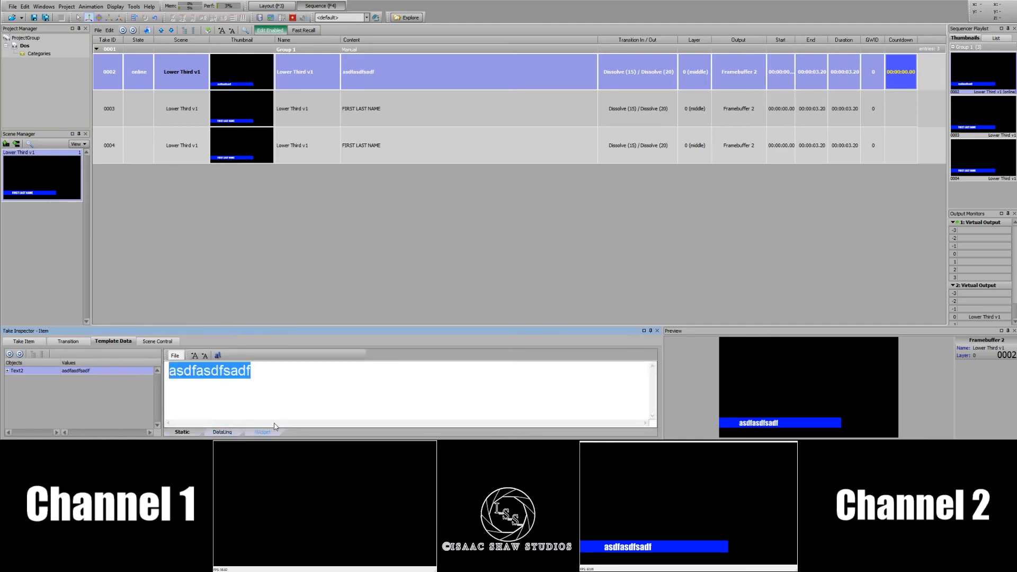
left_click(301, 384)
left_click_drag(302, 384, 78, 376)
type("First Last")
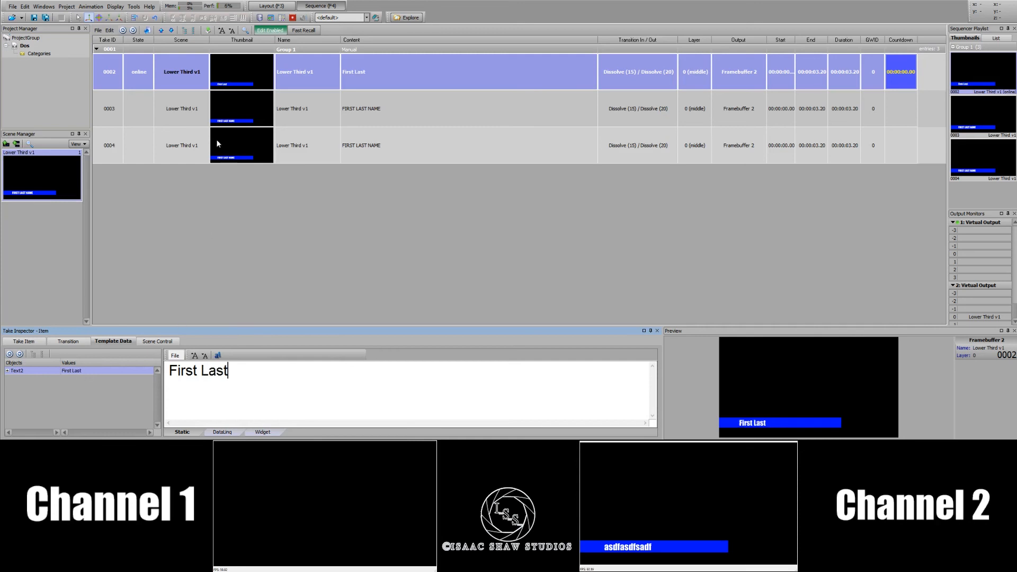
Step: Set the static text of take 0003 to "Homer Simpson"
left_click(142, 106)
left_click_drag(300, 370, 97, 363)
type("Homer")
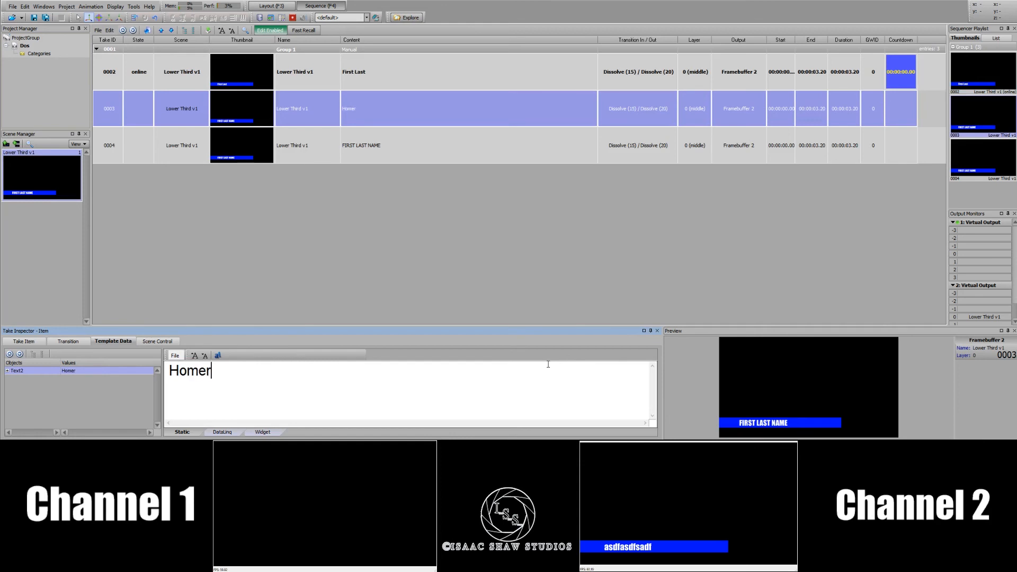
type(" Simpson")
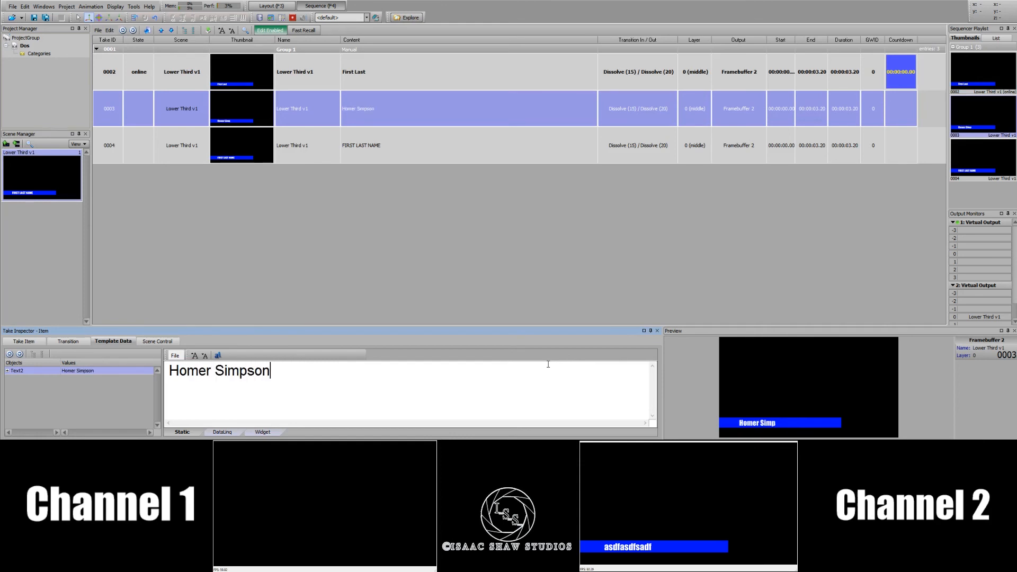
Step: Set the static text of take 0004 to "Big Foot"
left_click(153, 142)
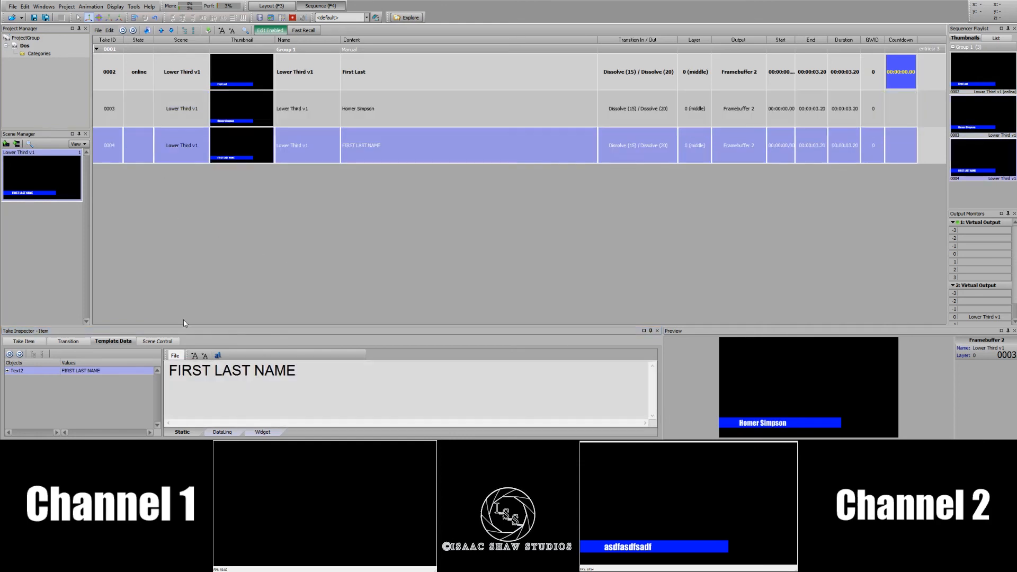
left_click_drag(348, 387, 14, 353)
type("Bi")
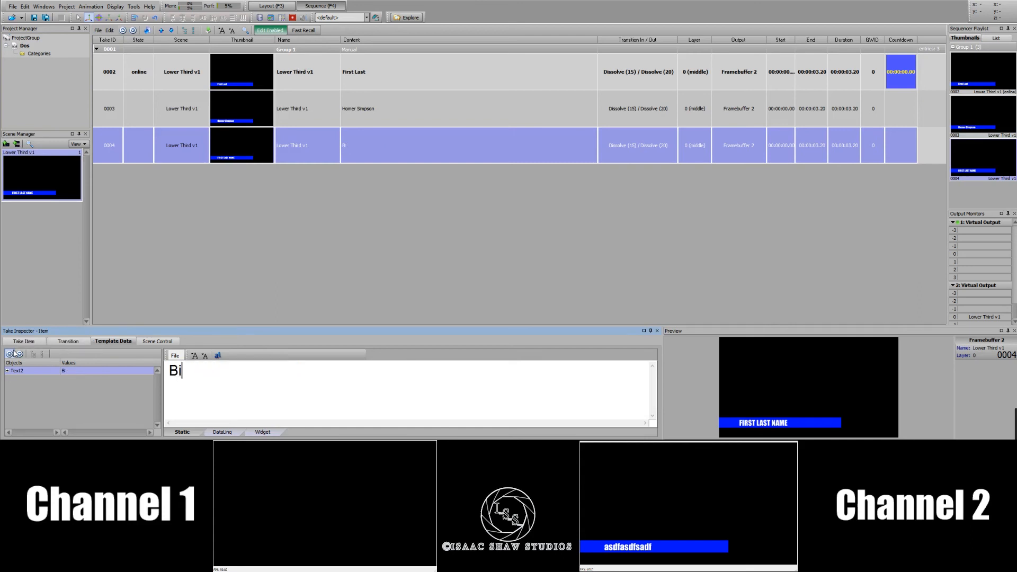
type("g Foot")
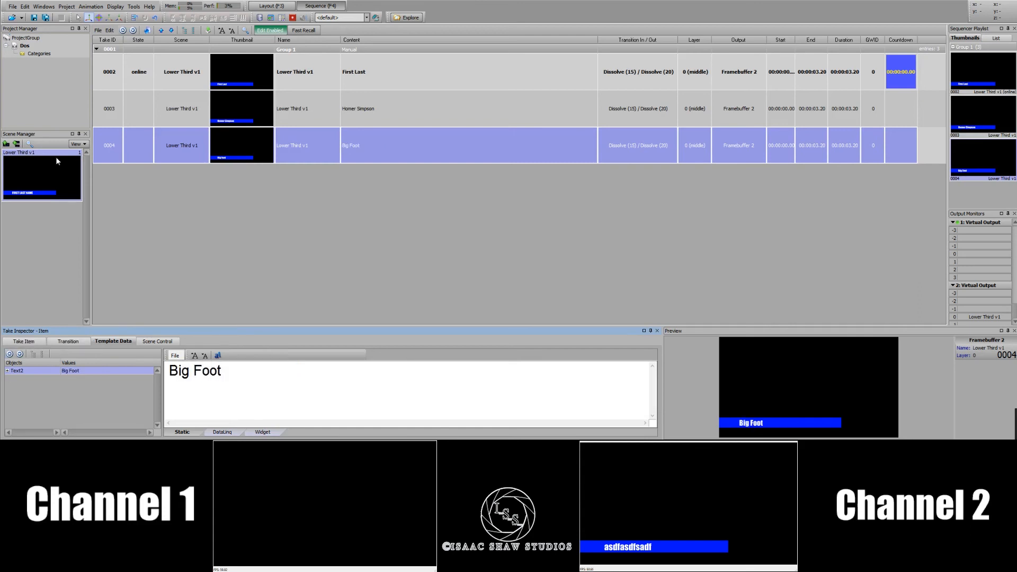
Step: Put takes 0003, 0002 and 0004 on air one after another
left_click(156, 88)
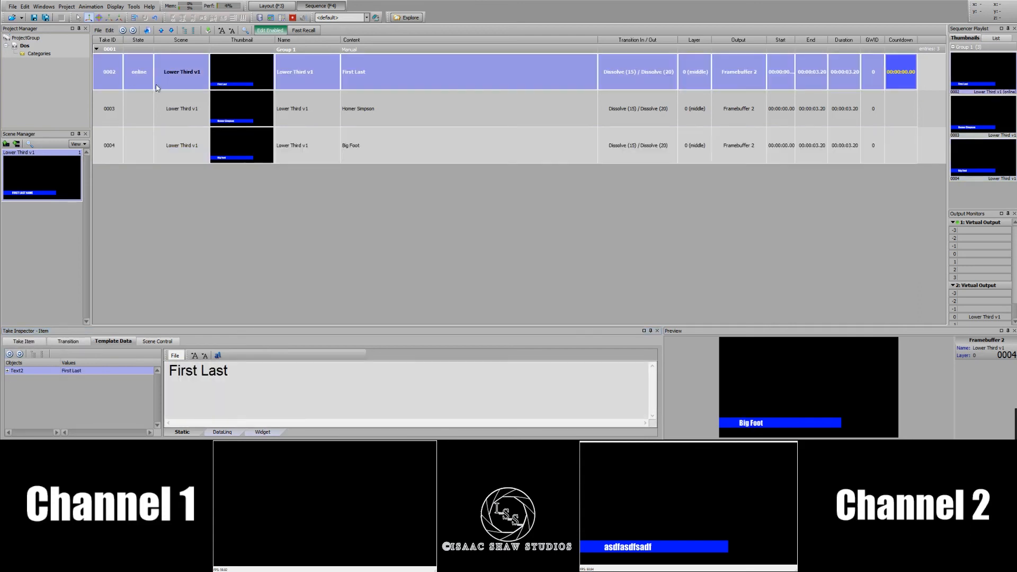
left_click(143, 109)
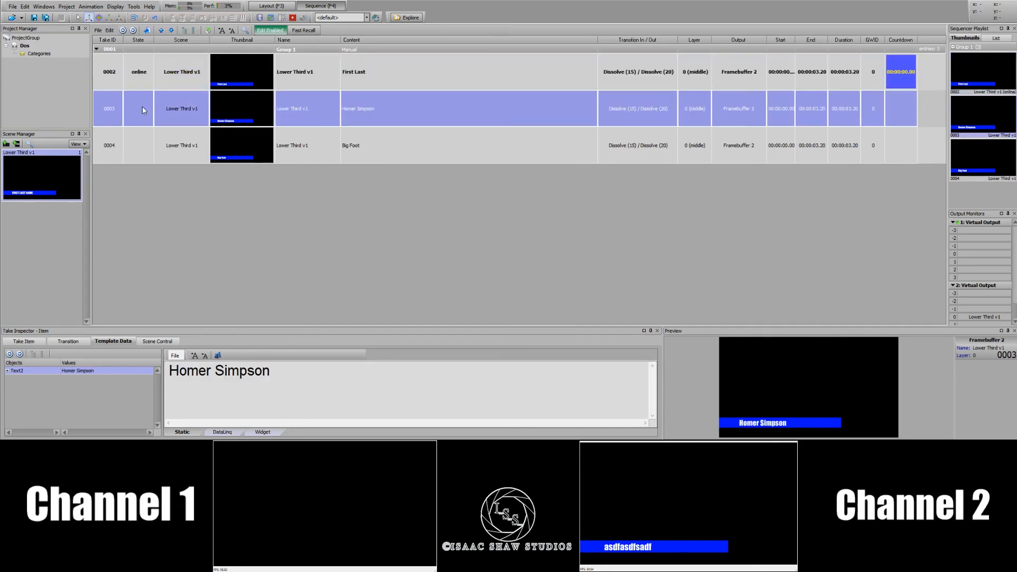
key("space")
left_click(141, 146)
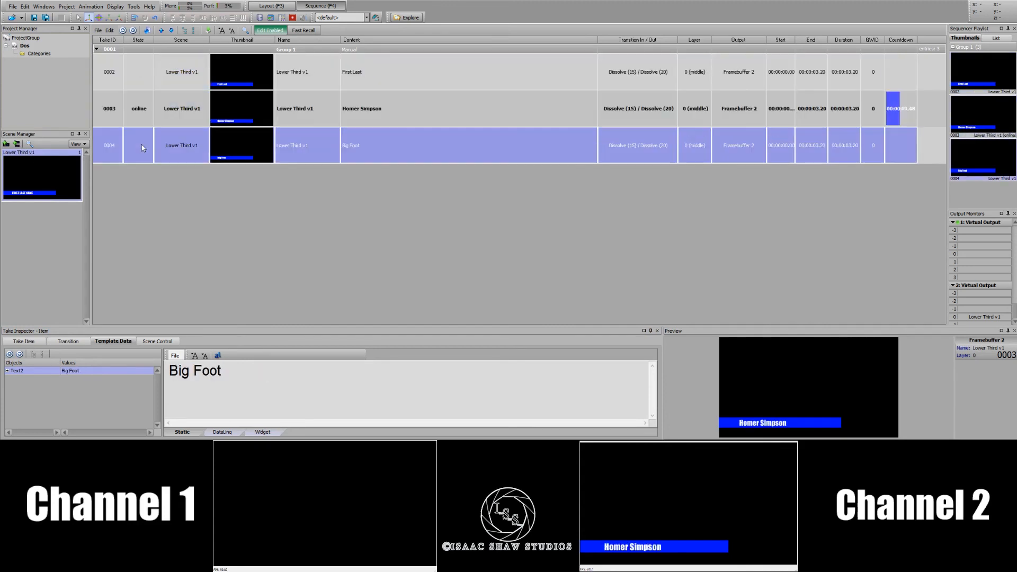
left_click(147, 114)
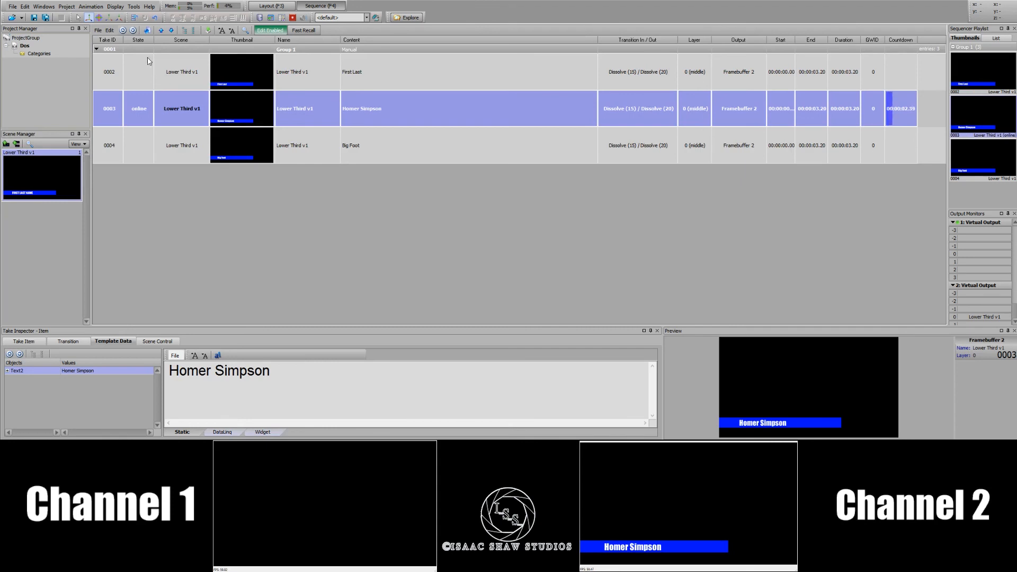
left_click(148, 61)
key("space")
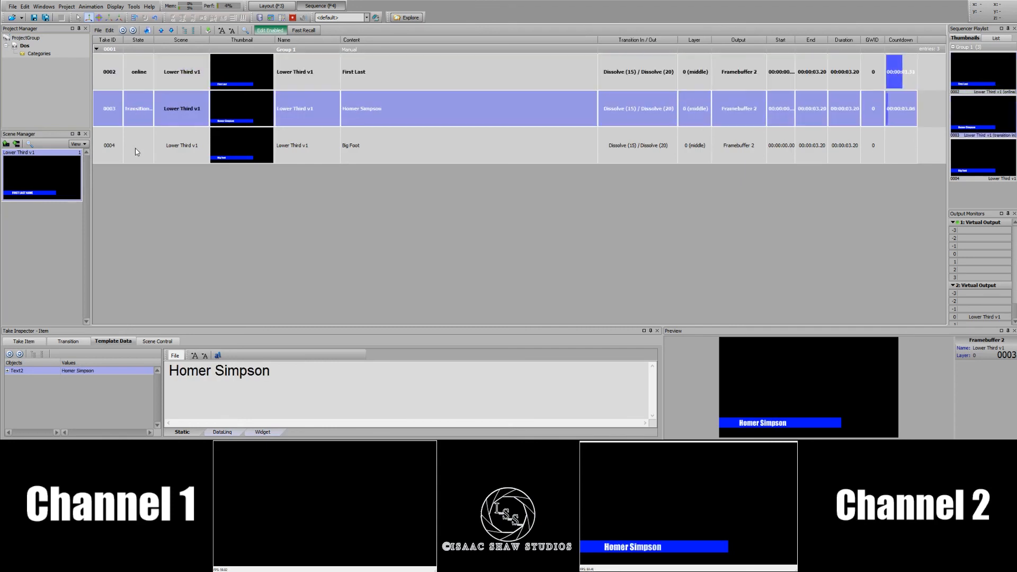
left_click(137, 153)
key("space")
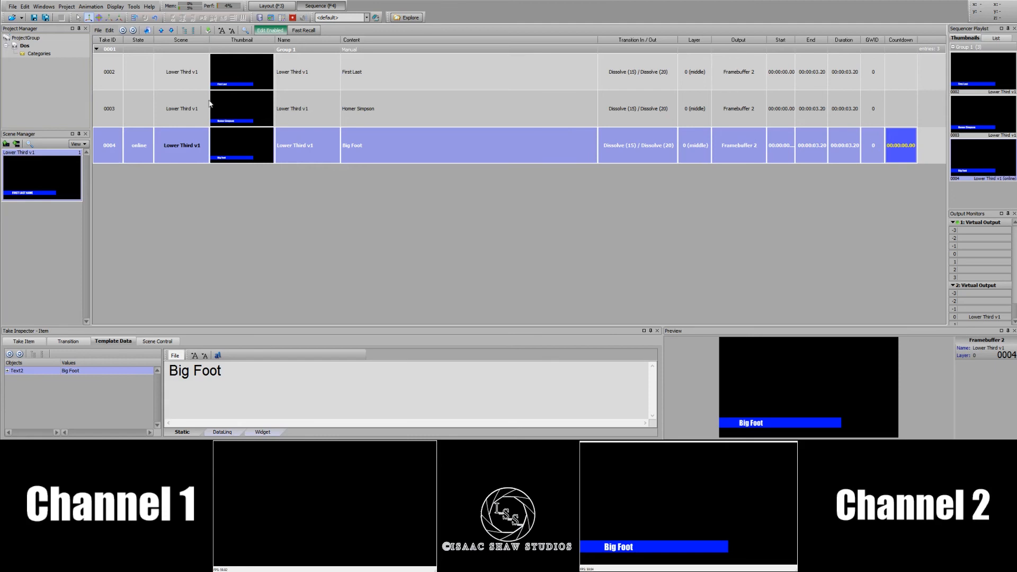
Step: Open take 0004's scene for layout editing and make the face material of the name text black
right_click(156, 142)
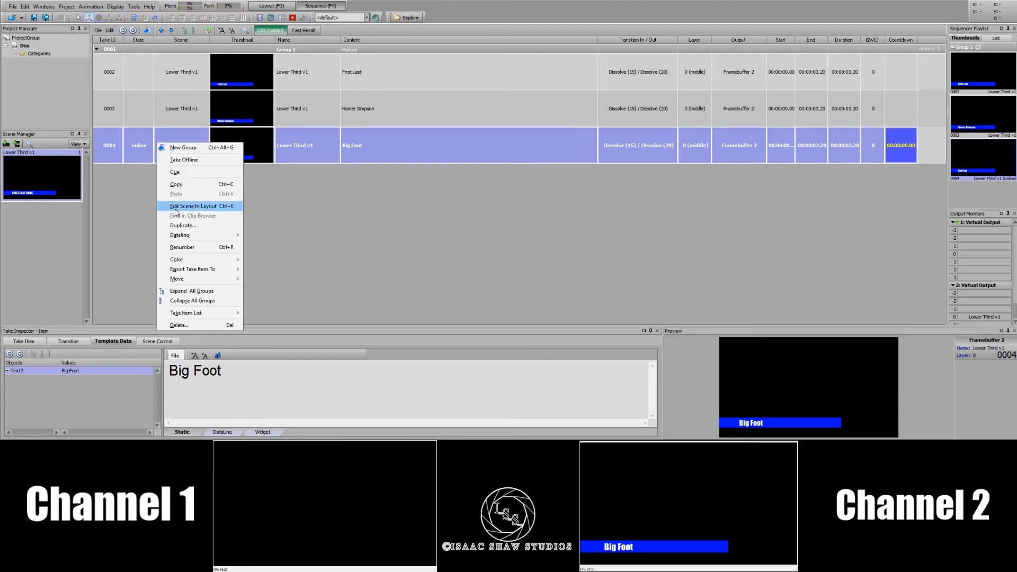
left_click(223, 210)
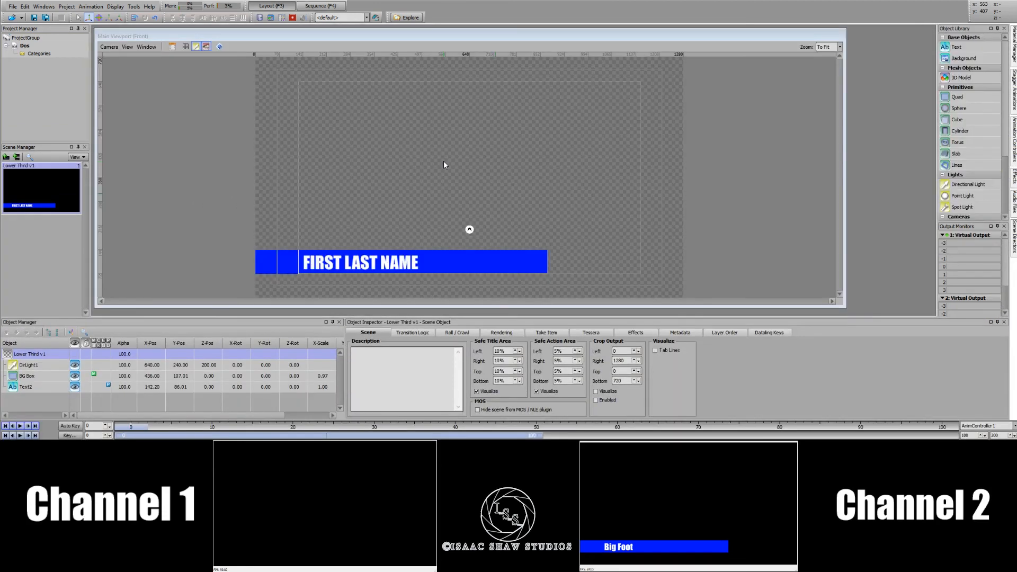
left_click(344, 269)
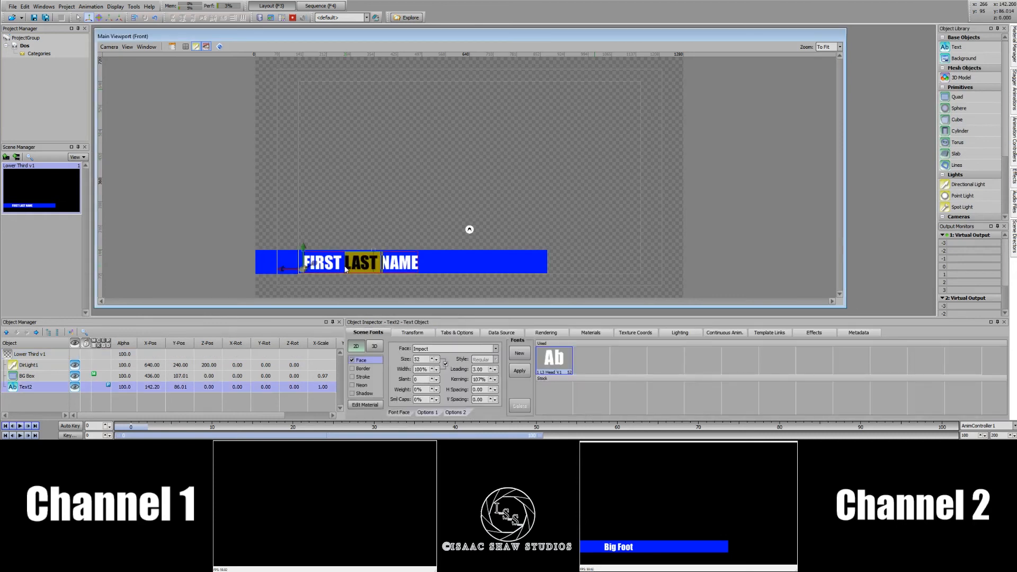
left_click(365, 405)
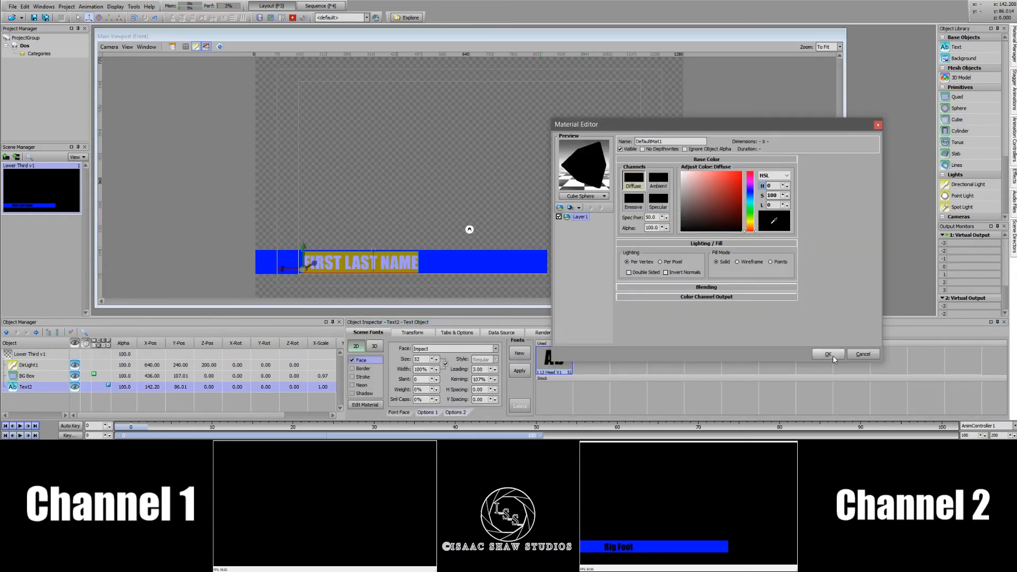
left_click(829, 354)
left_click(415, 224)
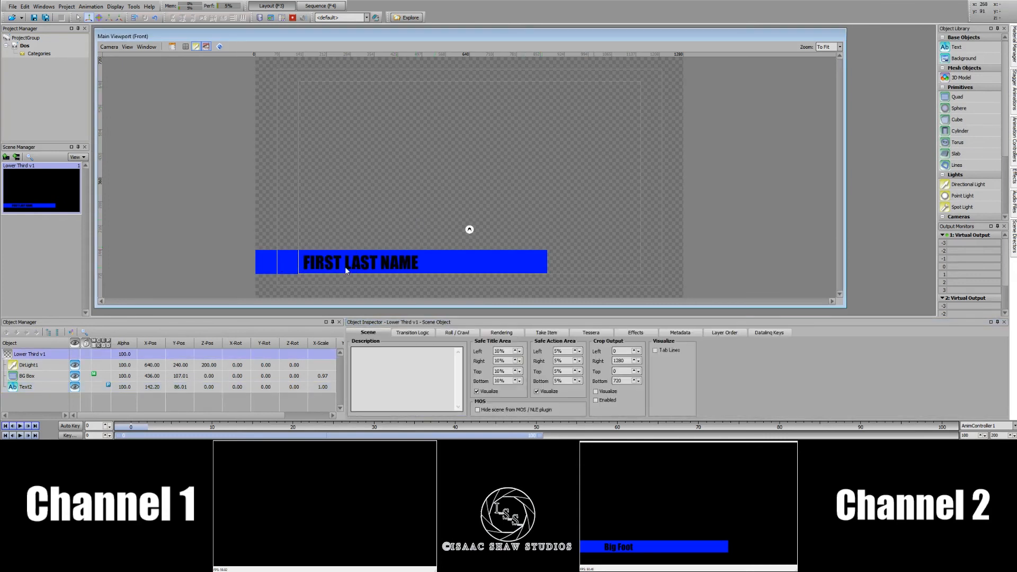
Step: Return to the sequence and play takes 0002, 0003 and 0004 on air, finishing with take 0002
left_click(320, 6)
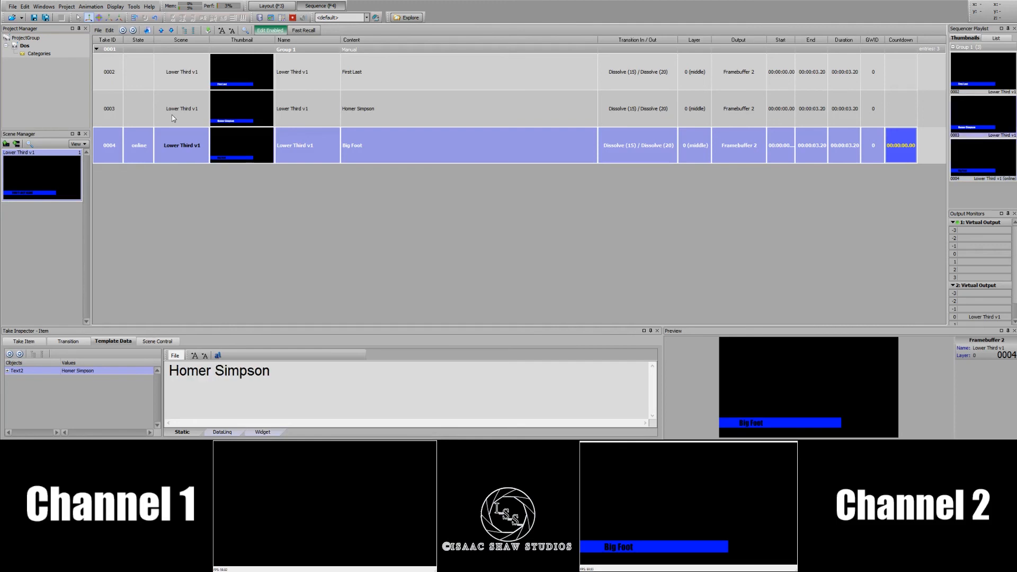
left_click(177, 116)
left_click(181, 72)
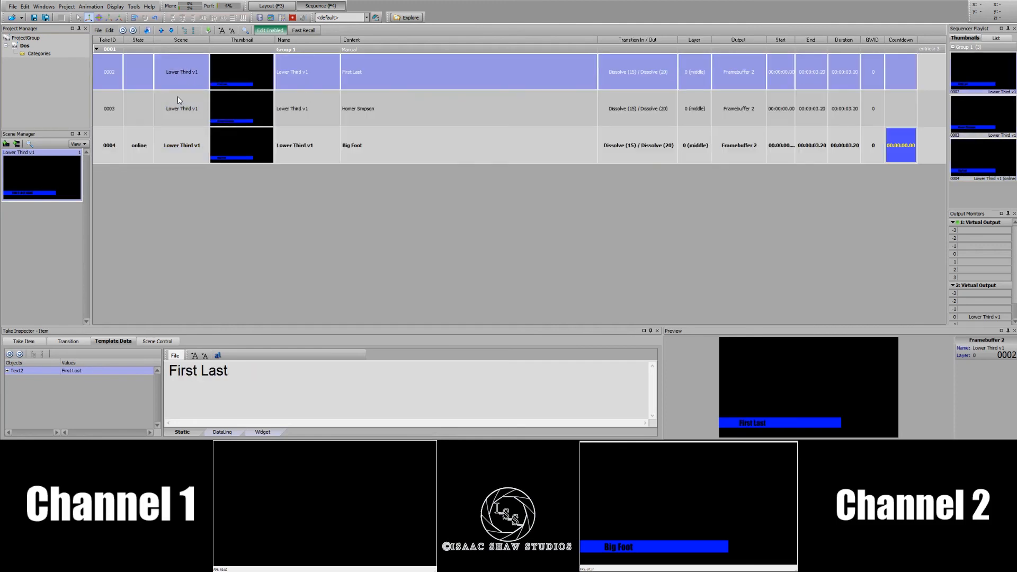
key("Return")
double_click(136, 115)
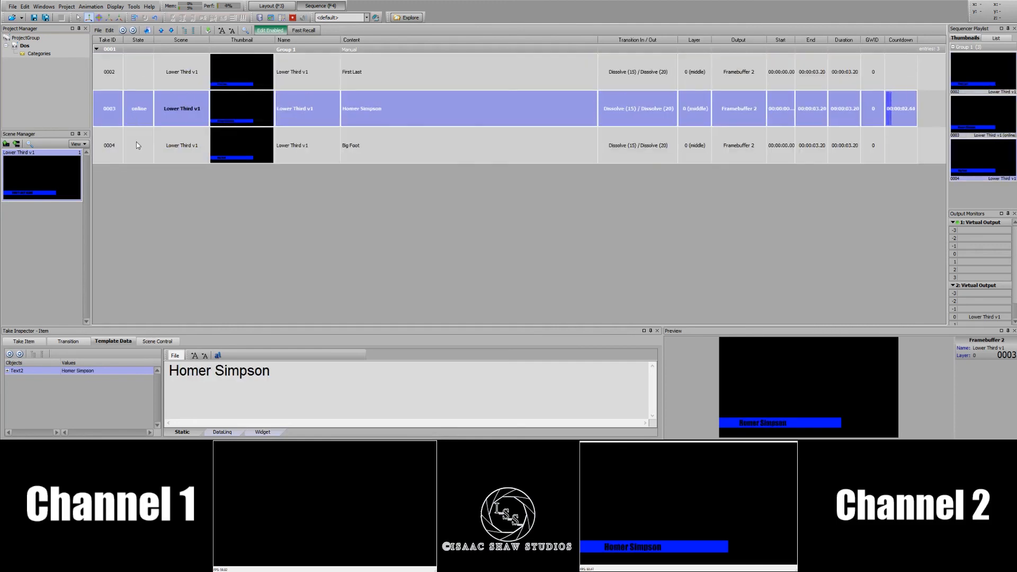
double_click(136, 145)
double_click(152, 62)
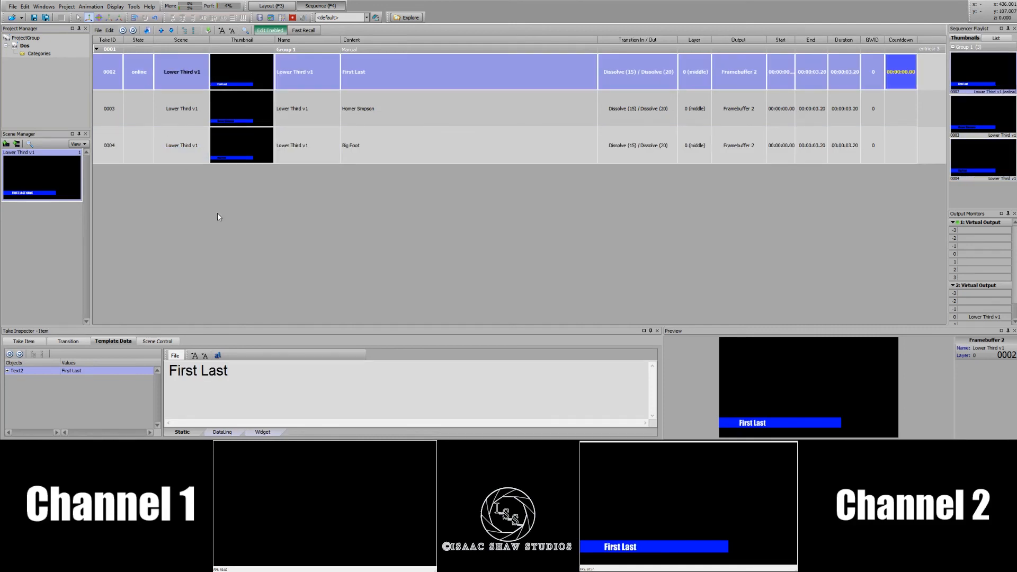
Step: Select take 0003 and switch the source of its text to Widget
left_click(185, 432)
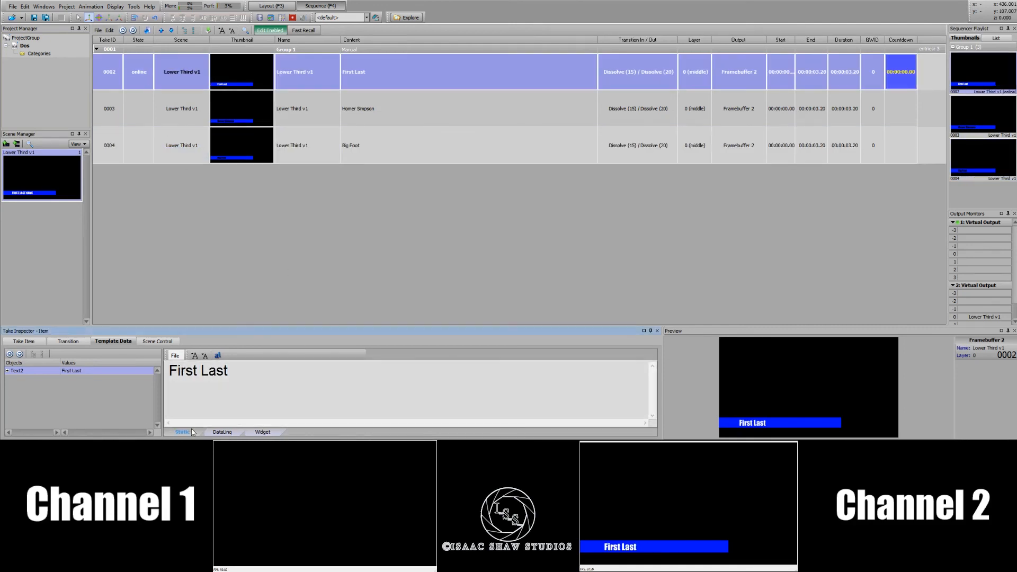
left_click(408, 106)
left_click(423, 157)
left_click(119, 109)
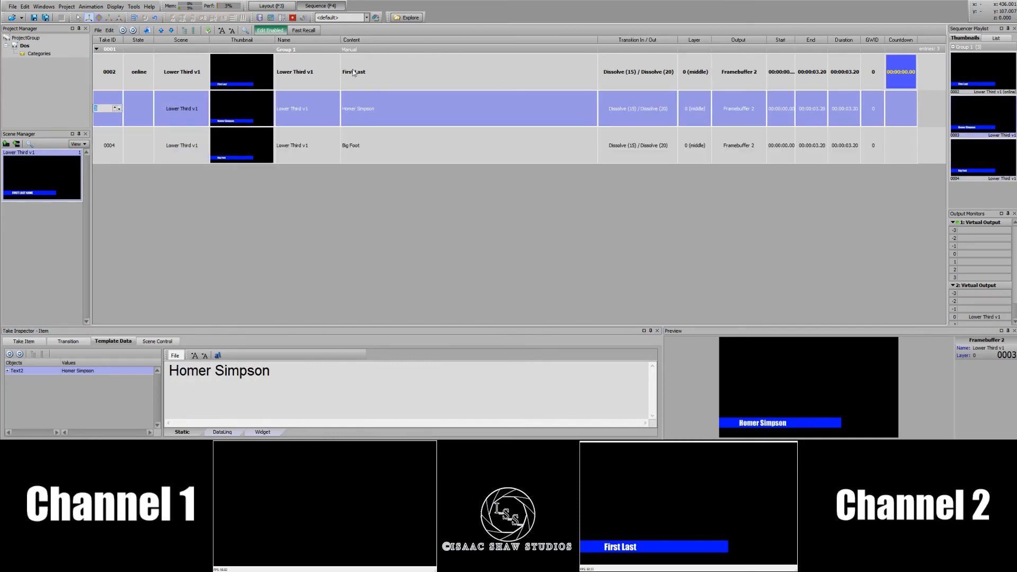
left_click(265, 432)
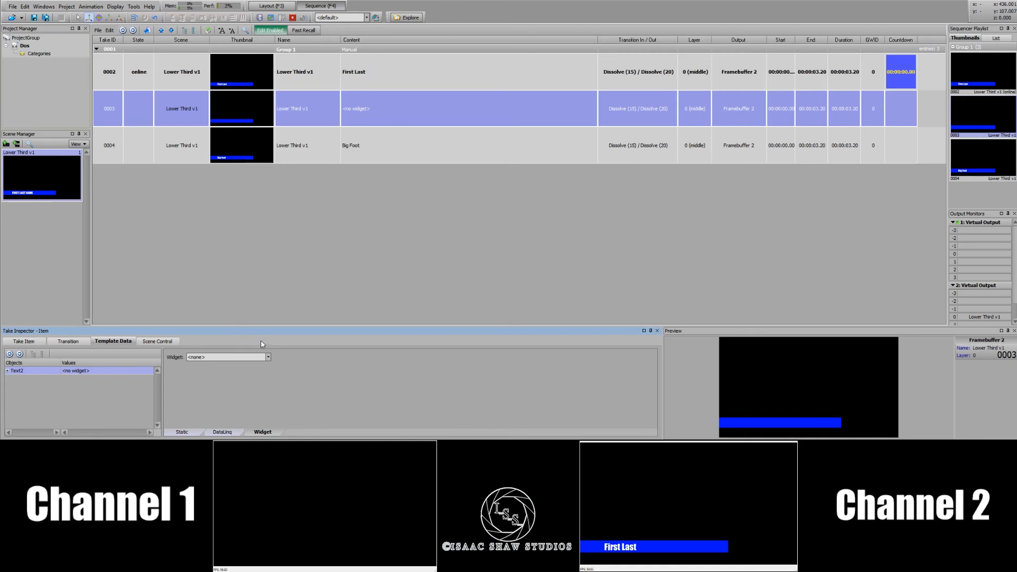
Step: Return to layout editing, show the widgets manager and create a new Clock Timer widget
left_click(282, 9)
left_click(122, 9)
left_click(128, 66)
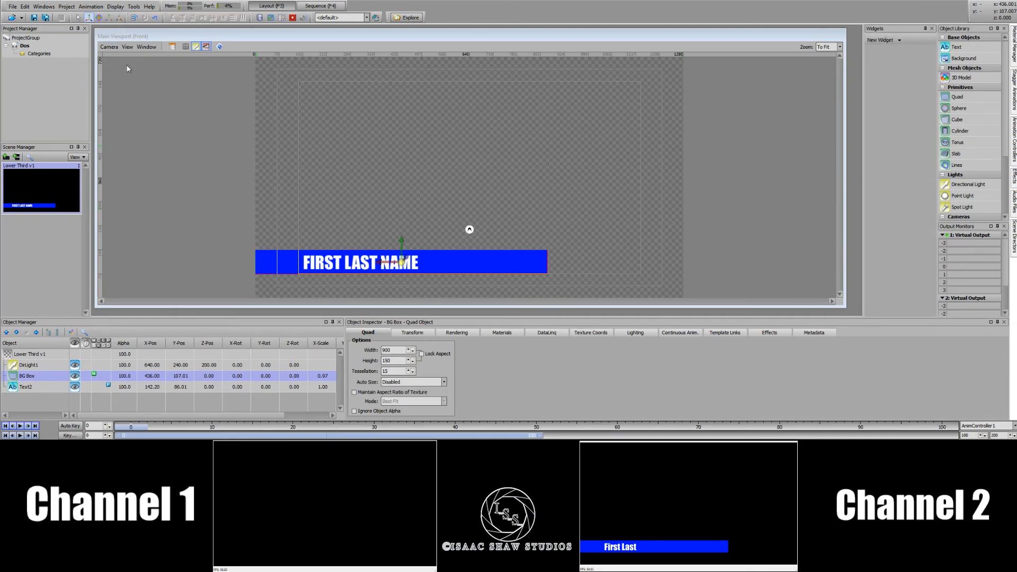
left_click(900, 40)
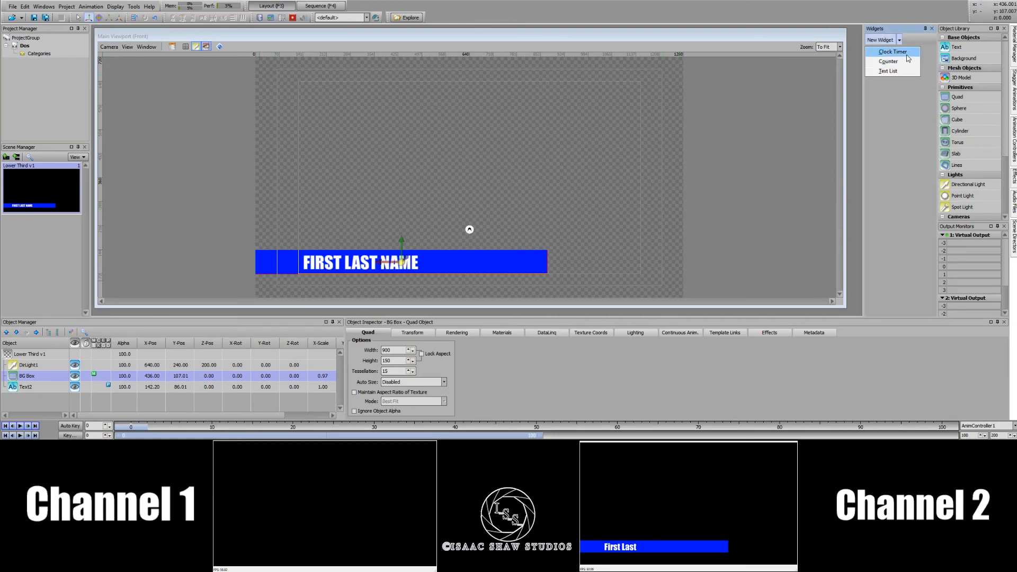
left_click(901, 52)
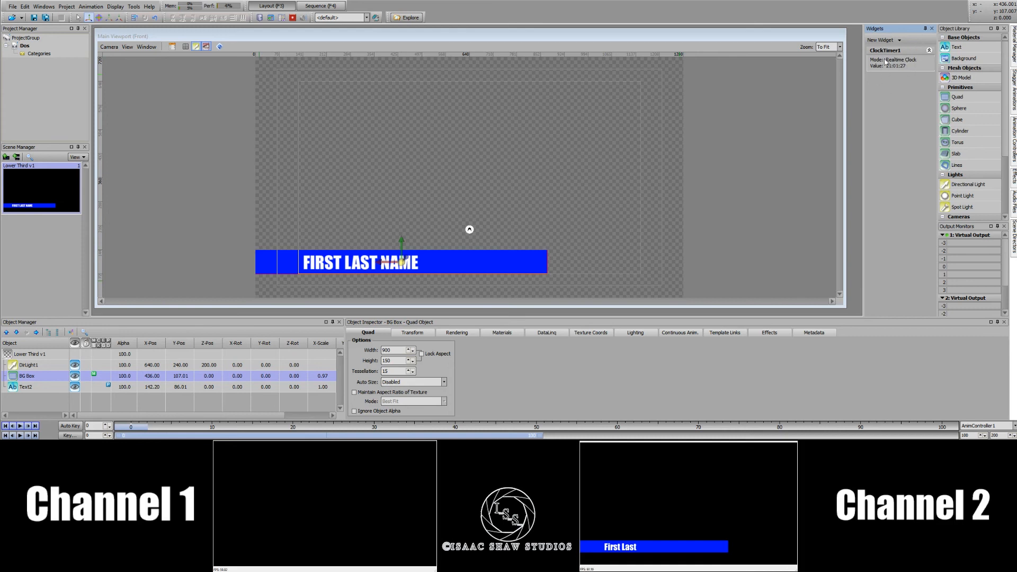
Step: Examine the clock widget's Timer mode settings and format choices in its properties, and confirm with the mode set to Realtime Clock
right_click(897, 67)
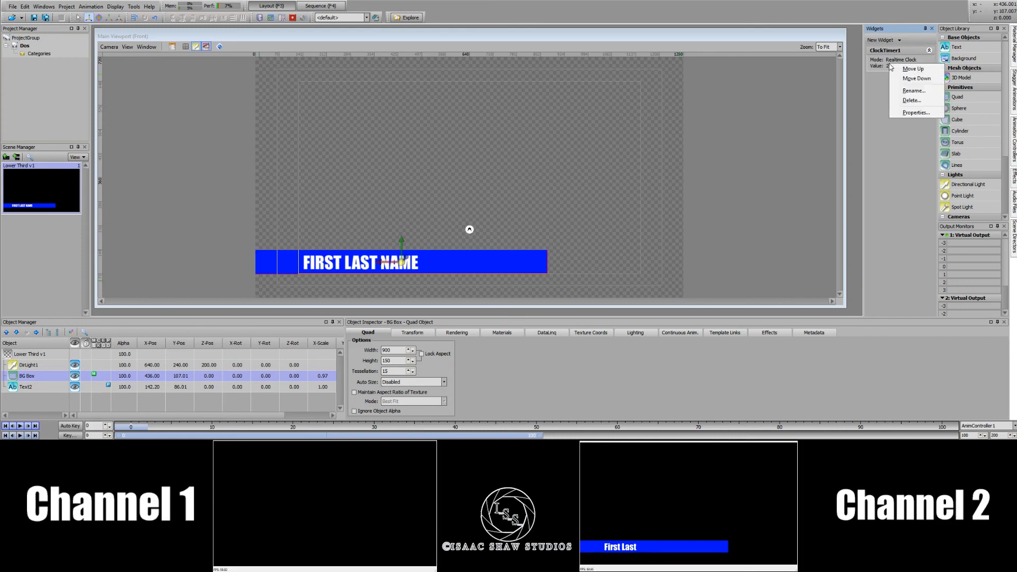
left_click(903, 112)
left_click(585, 176)
left_click(536, 190)
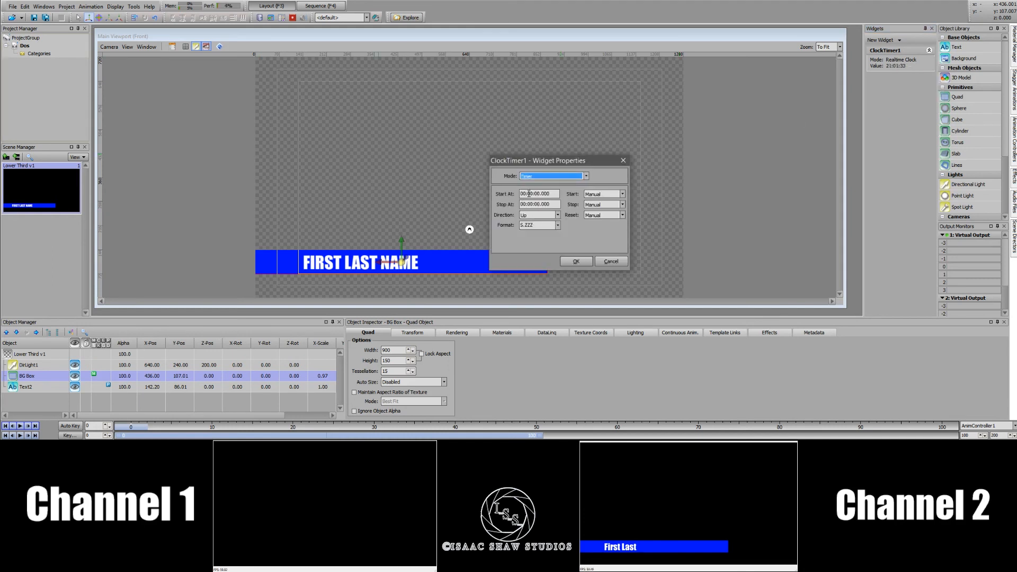
left_click(529, 194)
left_click(549, 204)
left_click(558, 225)
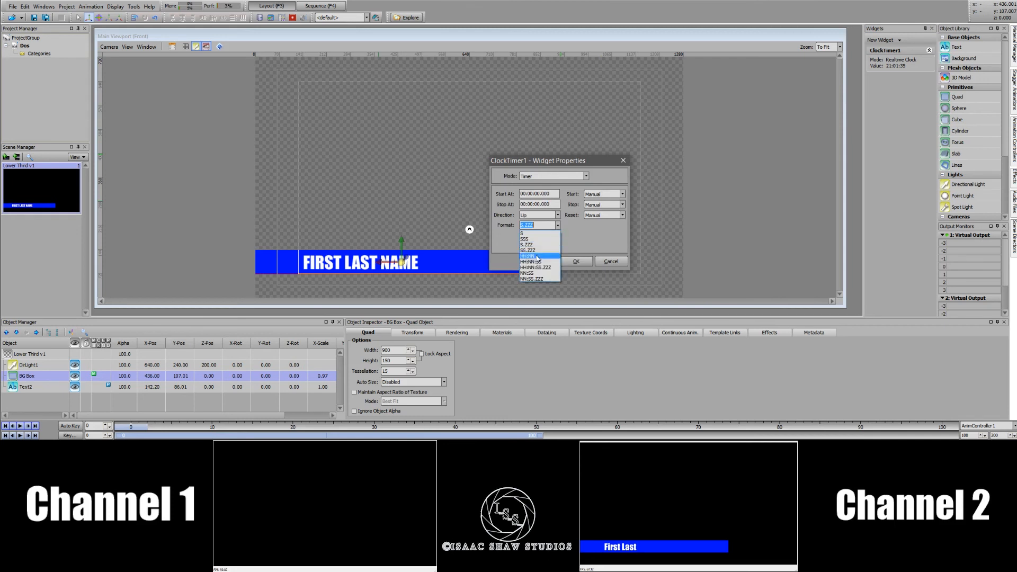
left_click(600, 236)
left_click(551, 176)
left_click(535, 183)
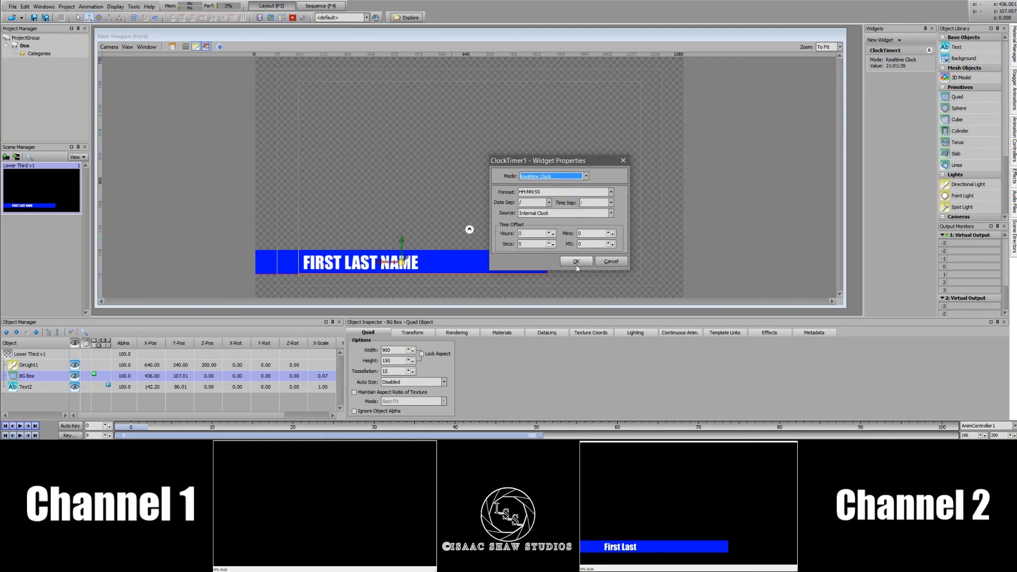
left_click(575, 262)
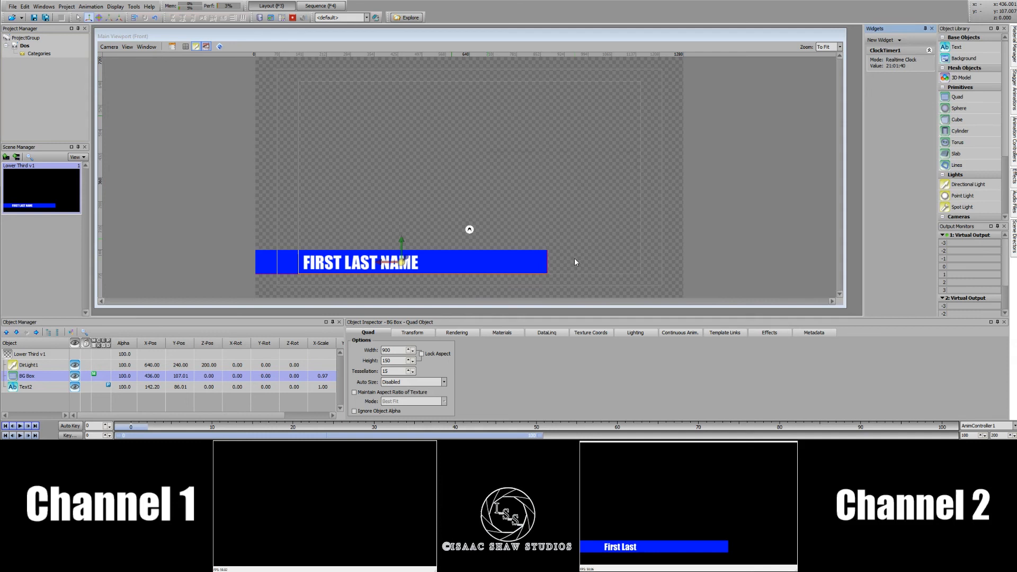
Step: Return to the sequence and assign the ClockTimer1 widget to the text of take 0003
left_click(321, 6)
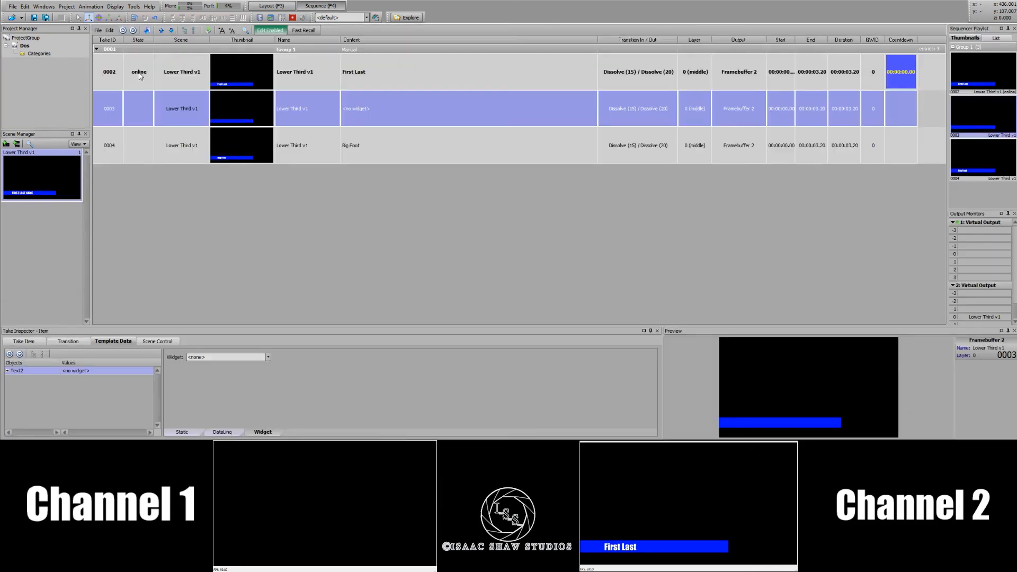
left_click(146, 78)
left_click(244, 109)
left_click(268, 358)
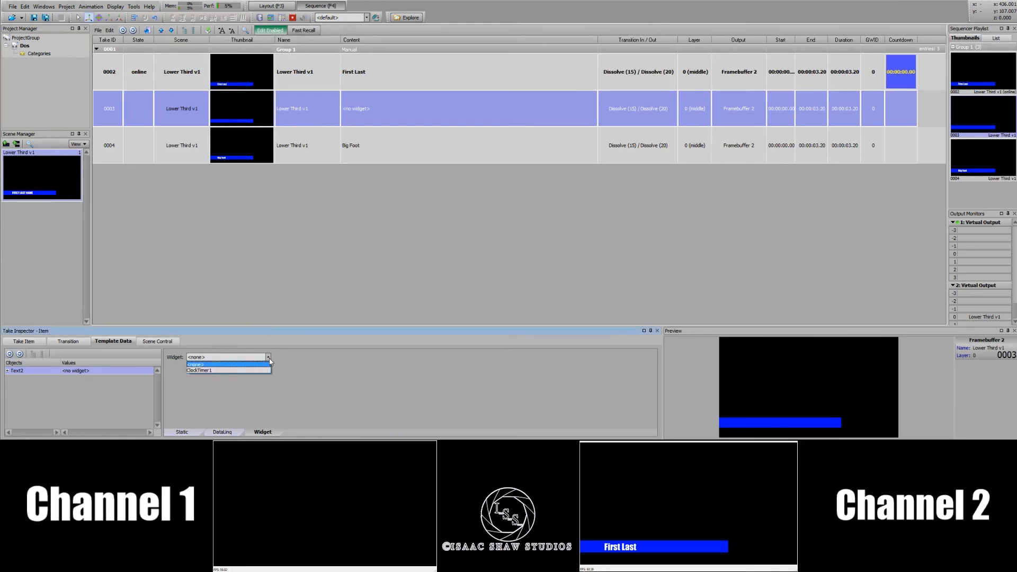
left_click(202, 371)
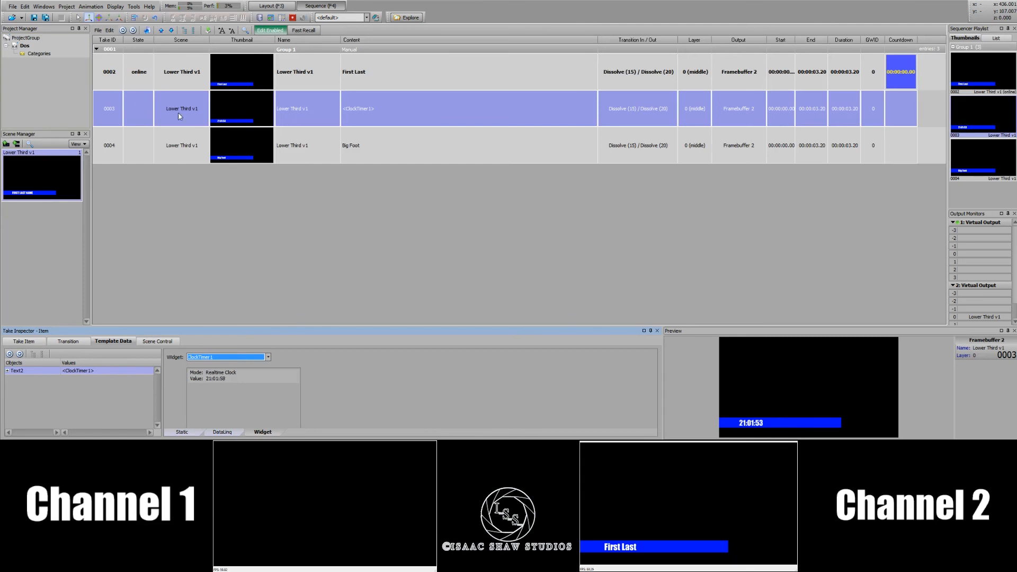
Step: Set the output of take 0003 to Framebuffer 1 and play the take on air
left_click(763, 110)
left_click(763, 109)
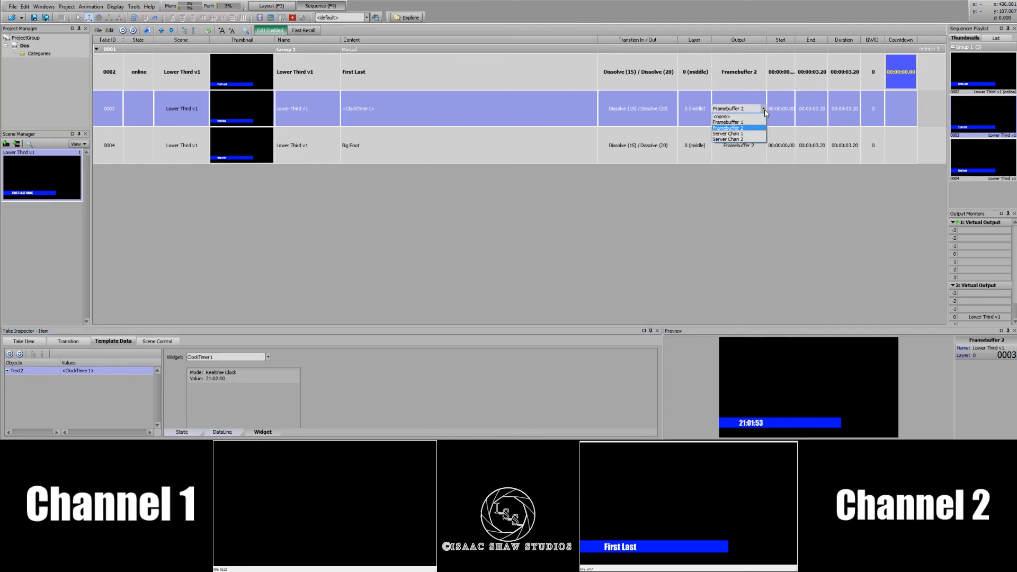
left_click(750, 123)
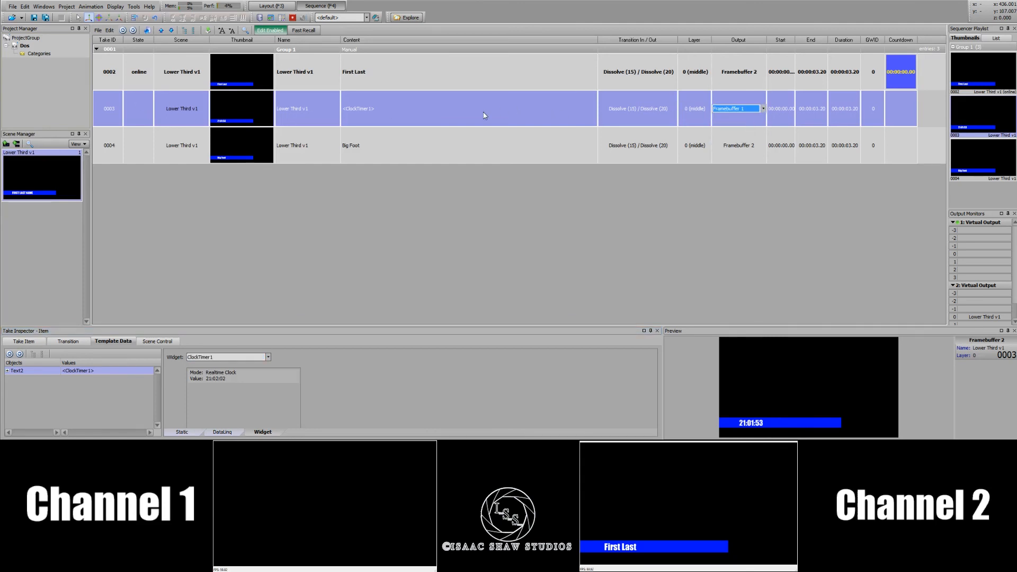
double_click(457, 116)
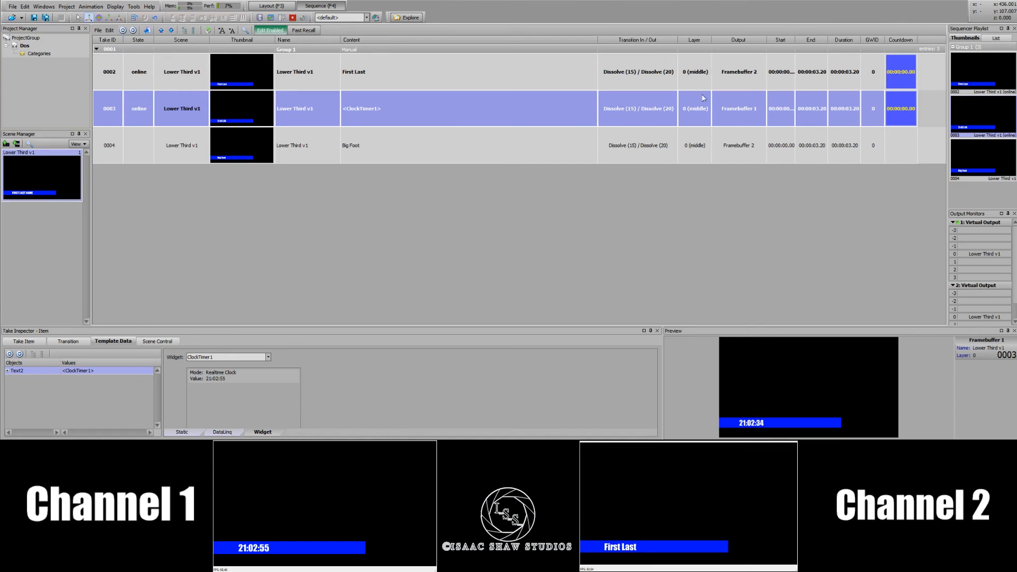
Step: Return to layout editing, create a new scene and rename it Bug
left_click(271, 5)
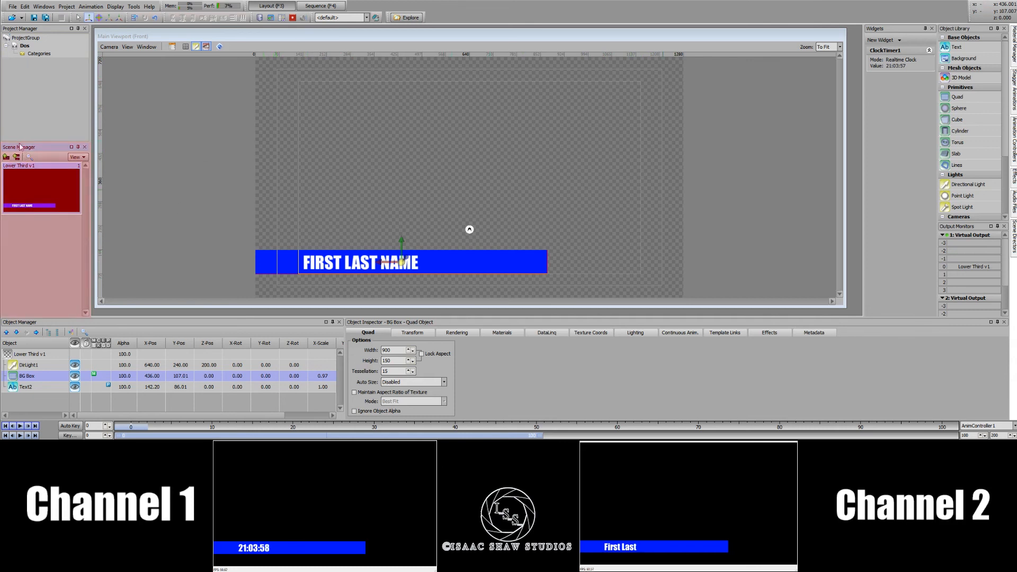
left_click(5, 157)
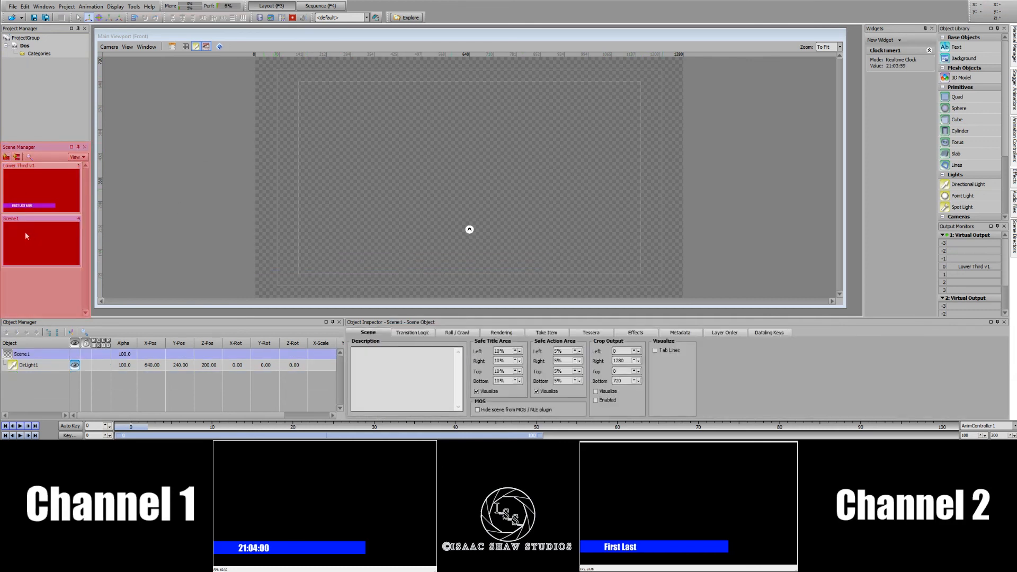
right_click(25, 231)
left_click(56, 299)
type("Bug")
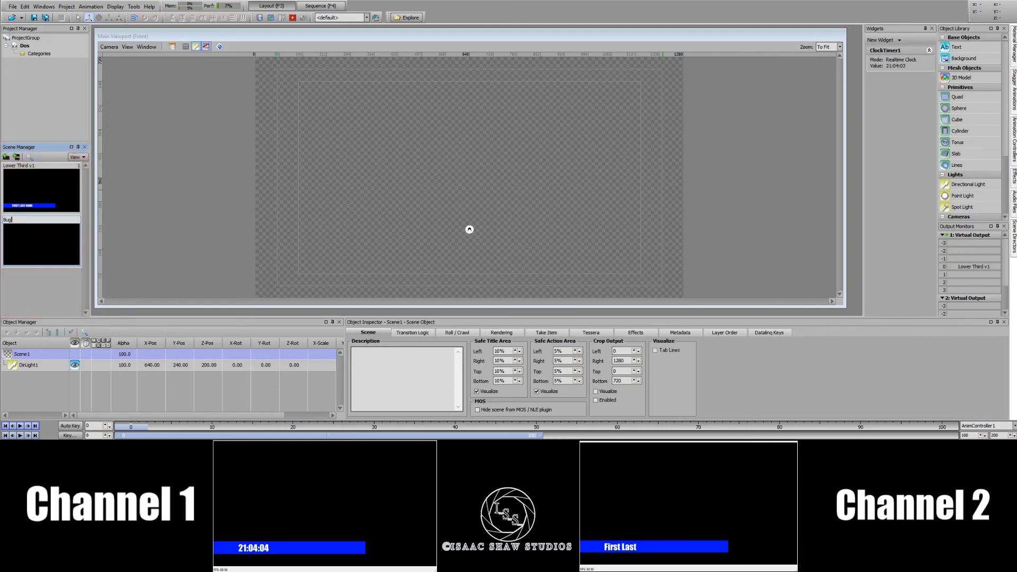
key("Return")
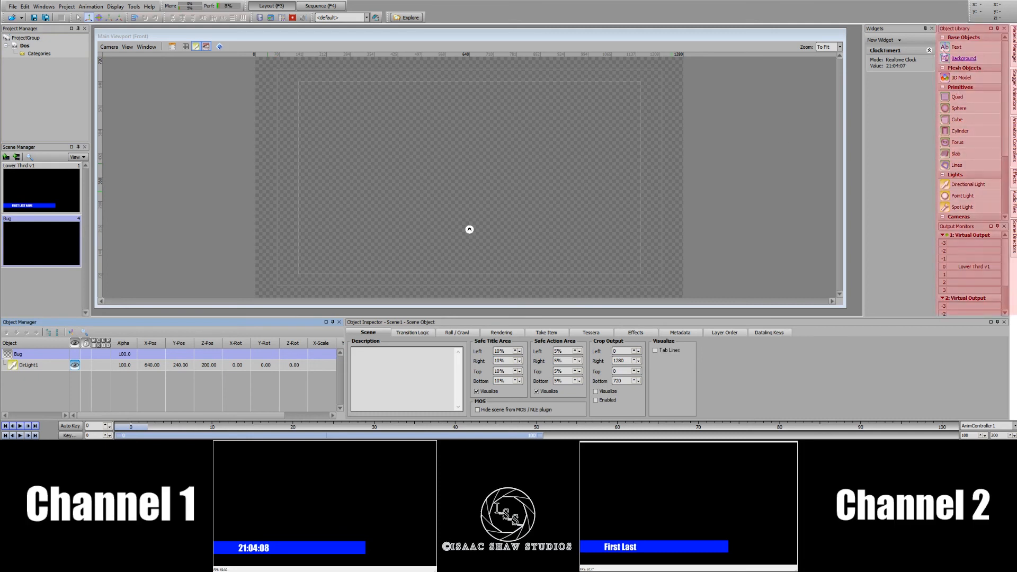
Step: Close the widgets manager, add a quad to the Bug scene and move it to about X 999, Y 559
left_click(932, 29)
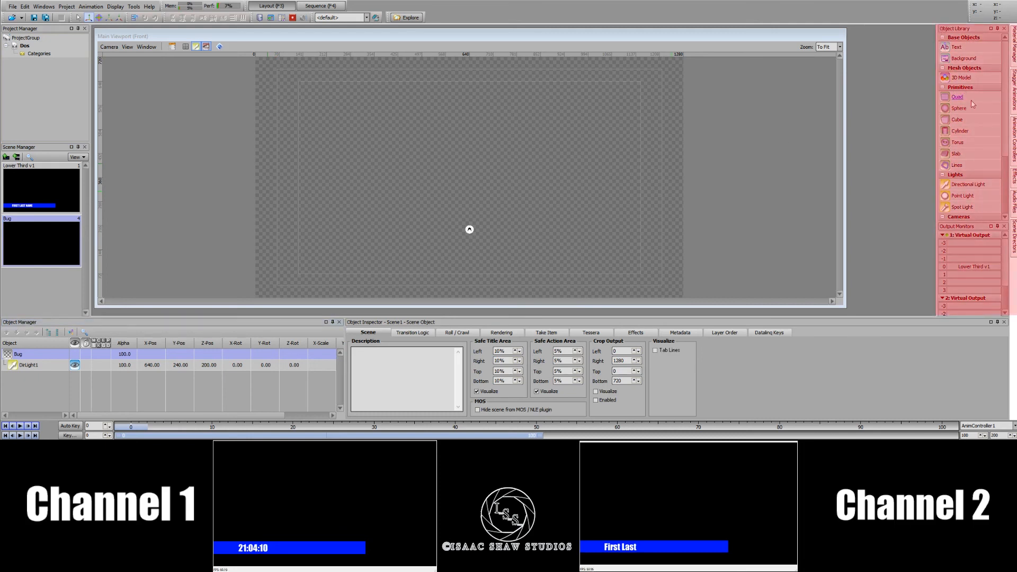
double_click(971, 101)
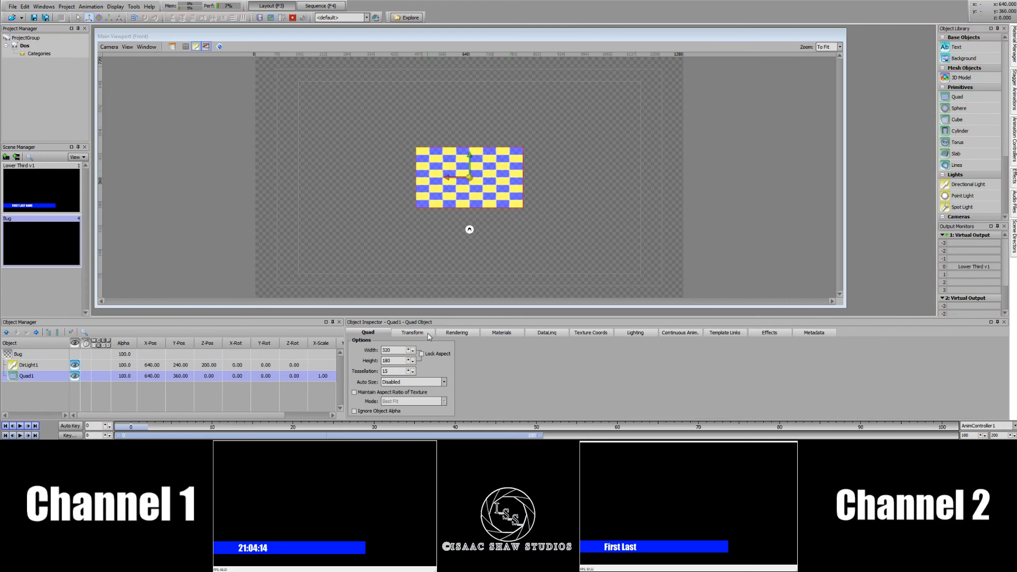
left_click_drag(470, 183, 589, 116)
Step: Create a new image material for the quad from the ladybug picture, Bug_Image
left_click(488, 334)
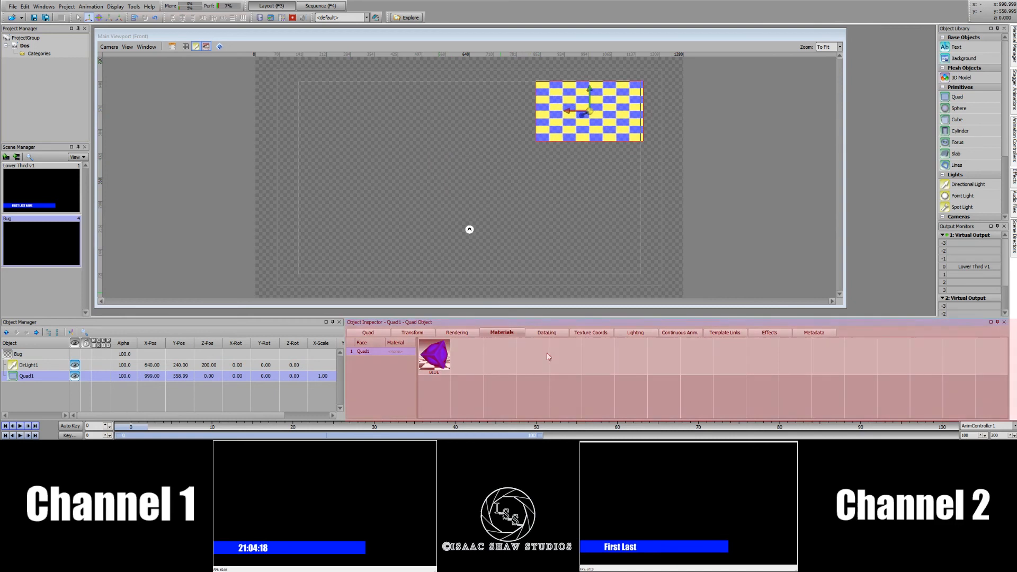
right_click(465, 348)
mouse_move(503, 353)
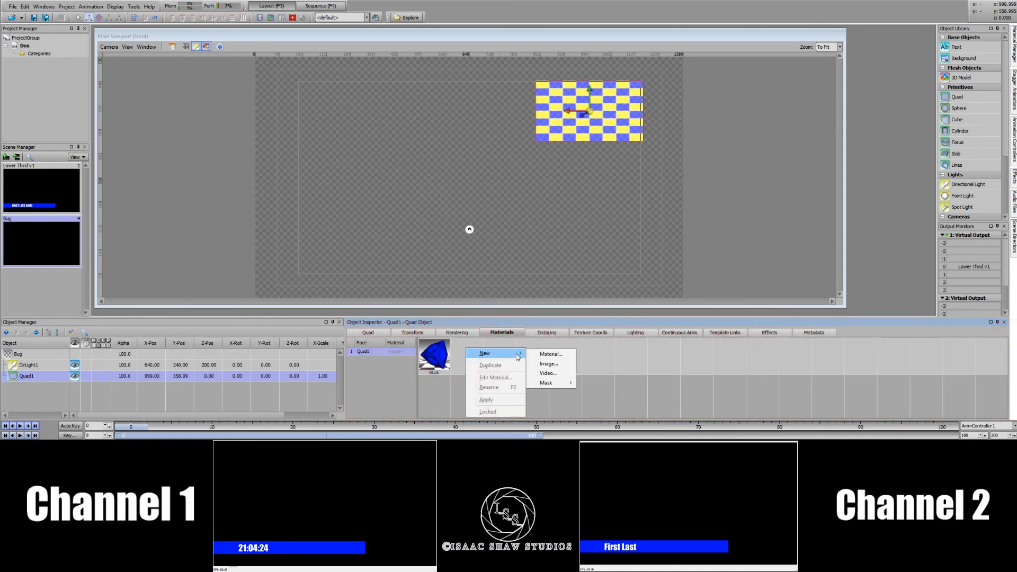
left_click(549, 364)
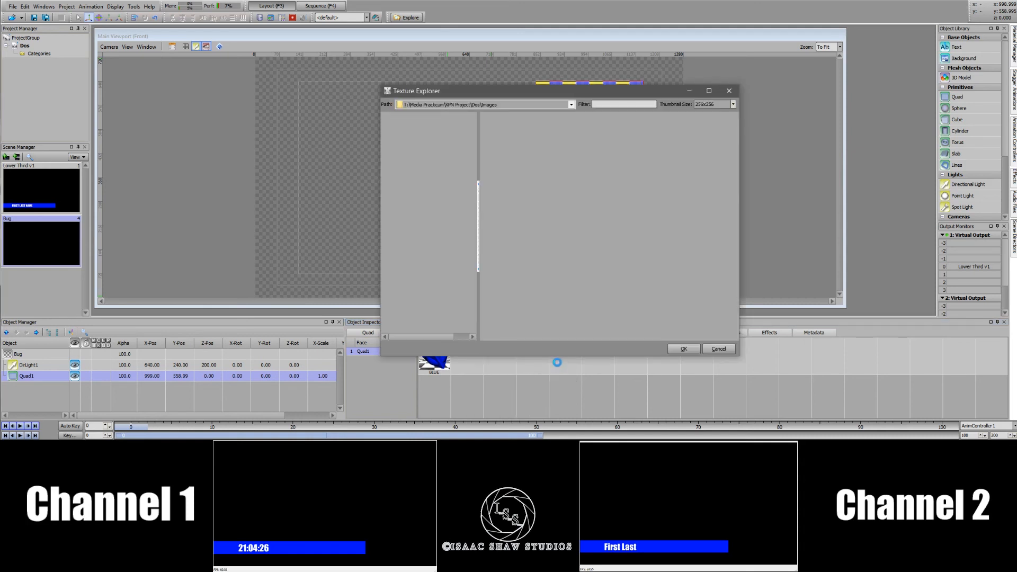
left_click_drag(472, 189, 473, 241)
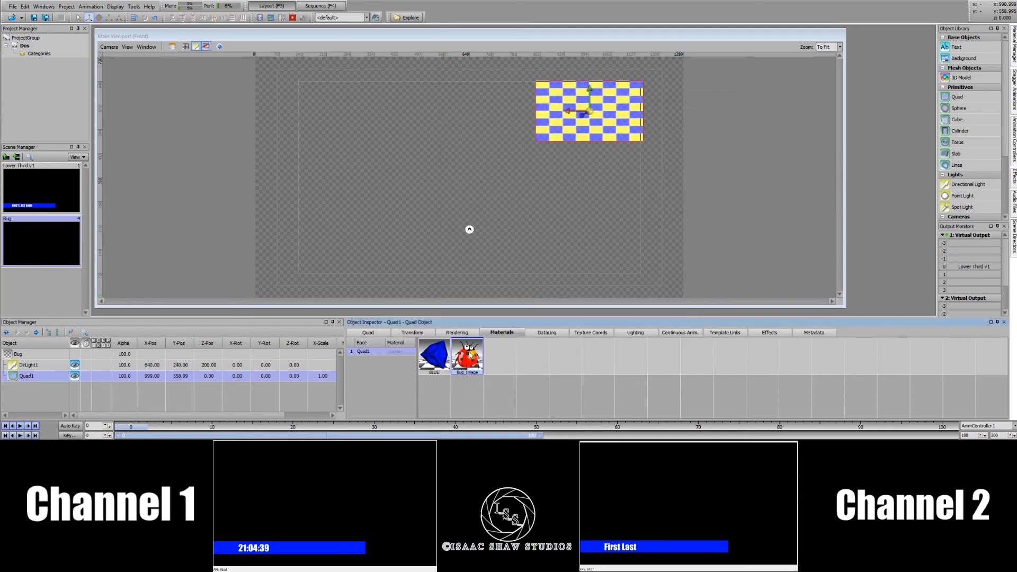
Step: Rename the quad object as Bug BackPlate
right_click(37, 375)
left_click(60, 357)
type("Bug")
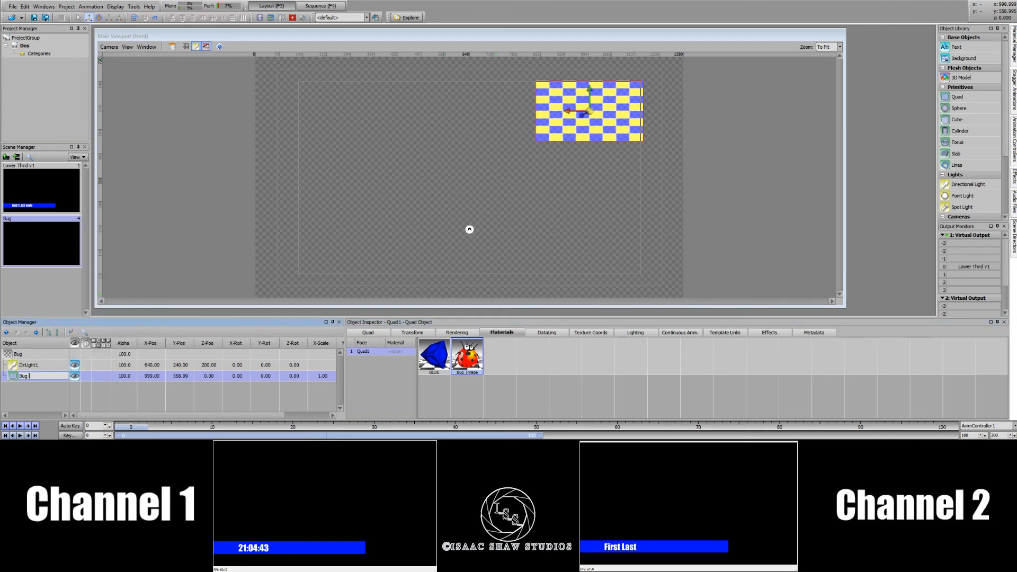
type(" BackPlate")
key("Return")
Step: Apply the Bug_Image material to the quad and scale it down to about 0.41
left_click_drag(464, 359, 590, 122)
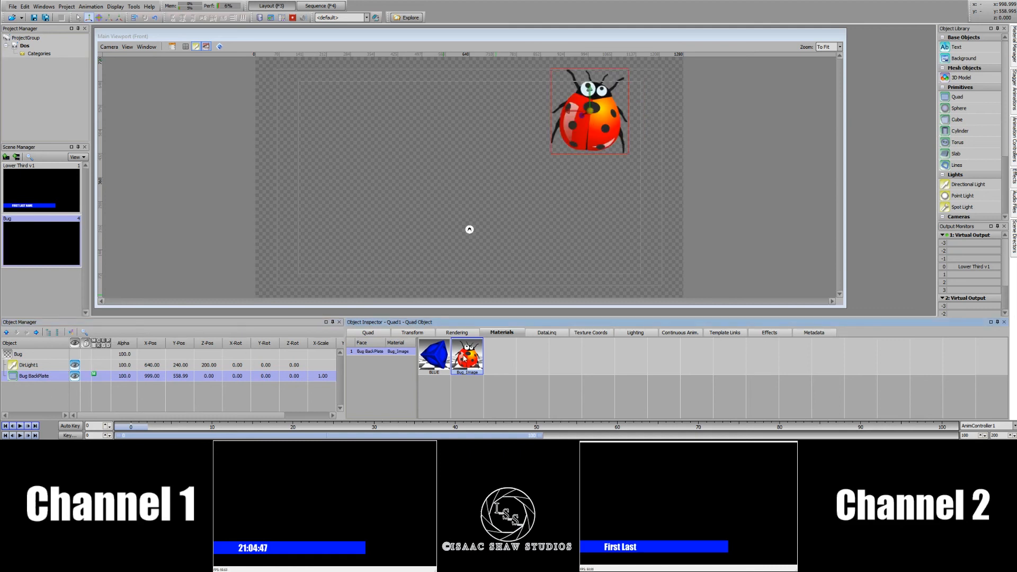
left_click(109, 18)
left_click_drag(590, 112, 608, 134)
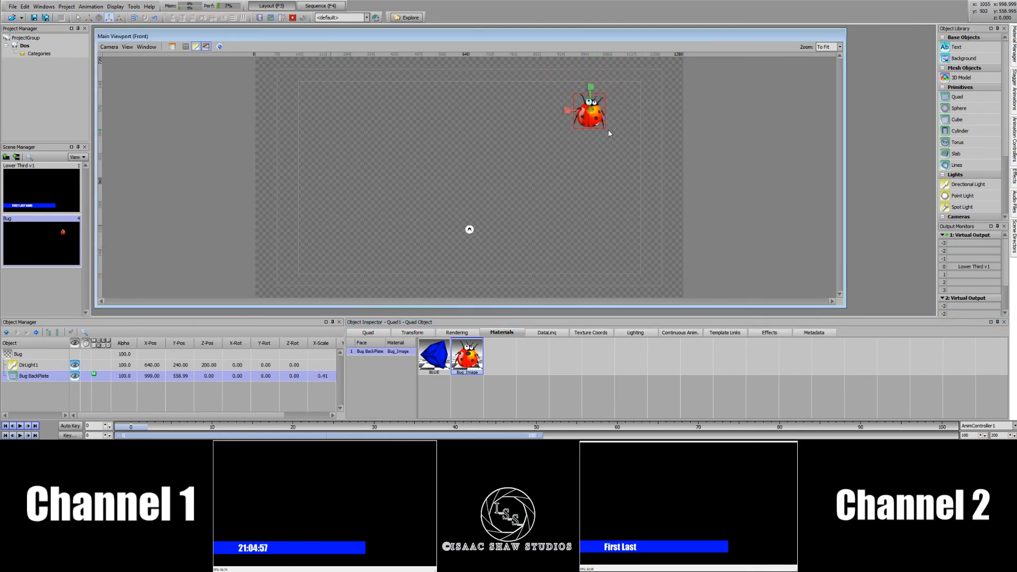
Step: Move the ladybug quad into the upper-right corner of the safe title area, to about X 1103, Y 594
left_click(88, 18)
left_click_drag(590, 112, 625, 101)
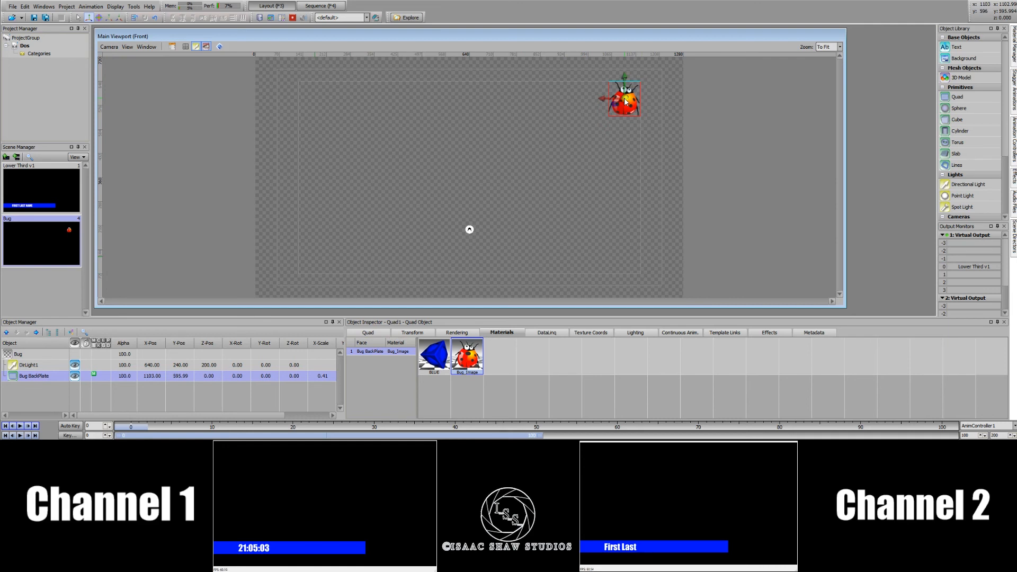
left_click(639, 159)
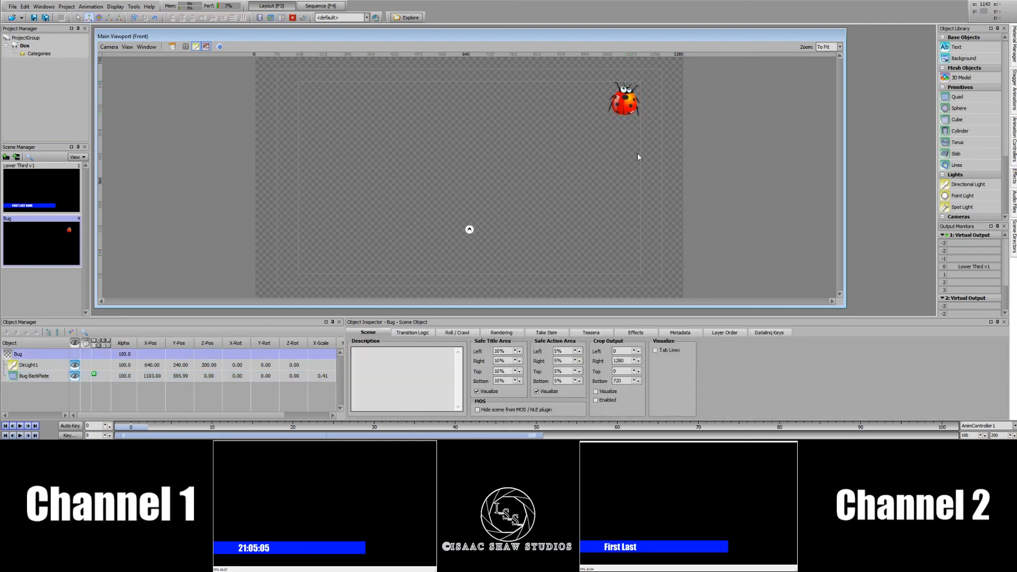
Step: Set the alpha of Bug BackPlate to 50
double_click(63, 380)
left_click(6, 378)
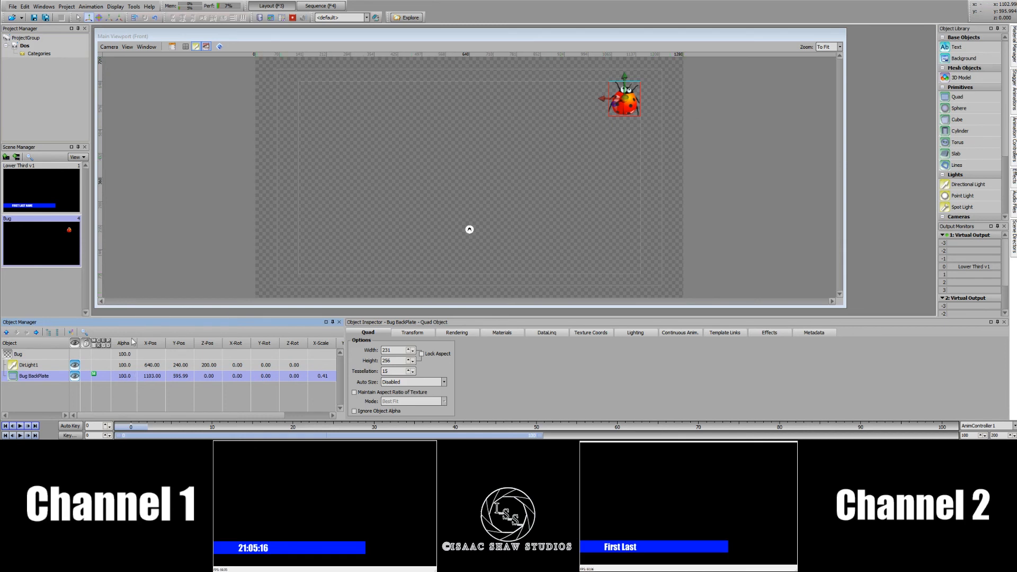
double_click(123, 378)
type("50")
key("Return")
left_click(497, 249)
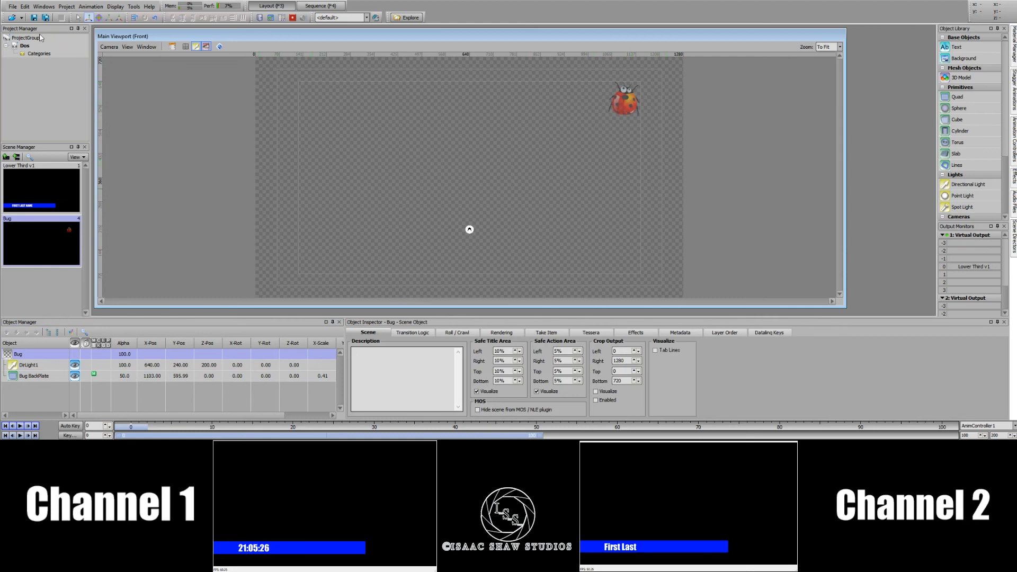
Step: Add the Bug scene to the sequence as a take and move that take below take 0004
right_click(49, 237)
left_click(69, 258)
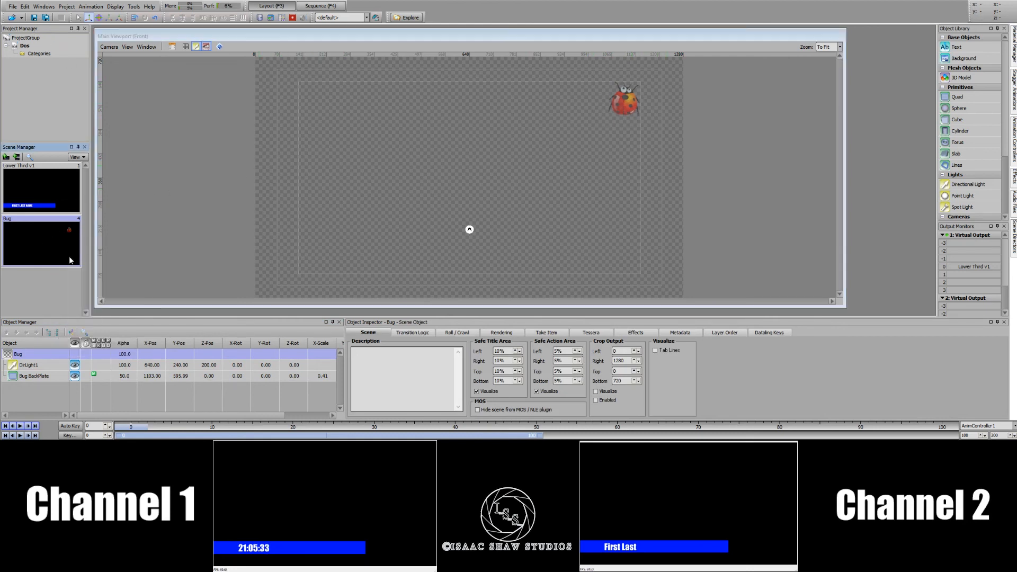
left_click(336, 7)
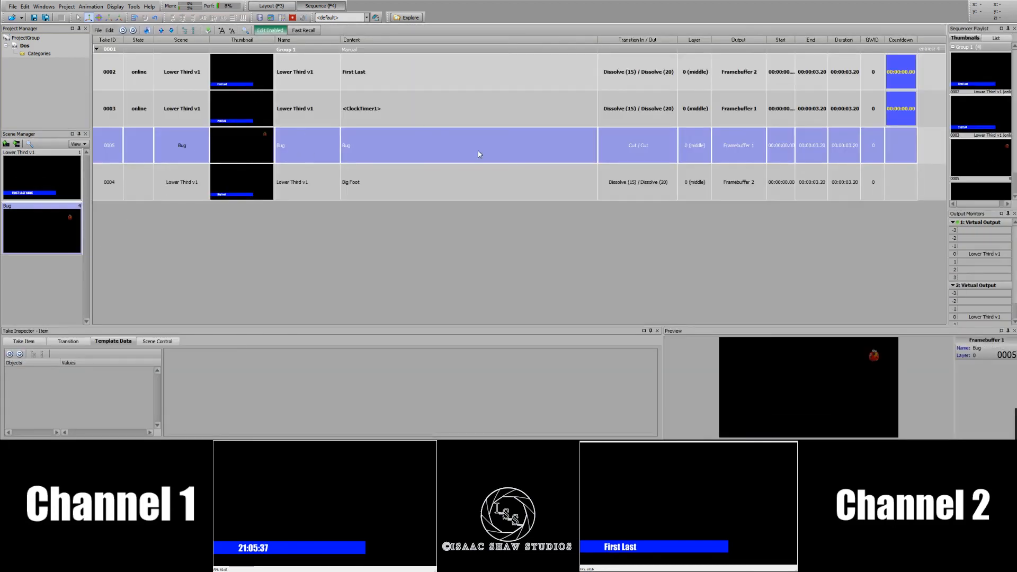
left_click_drag(174, 146, 146, 202)
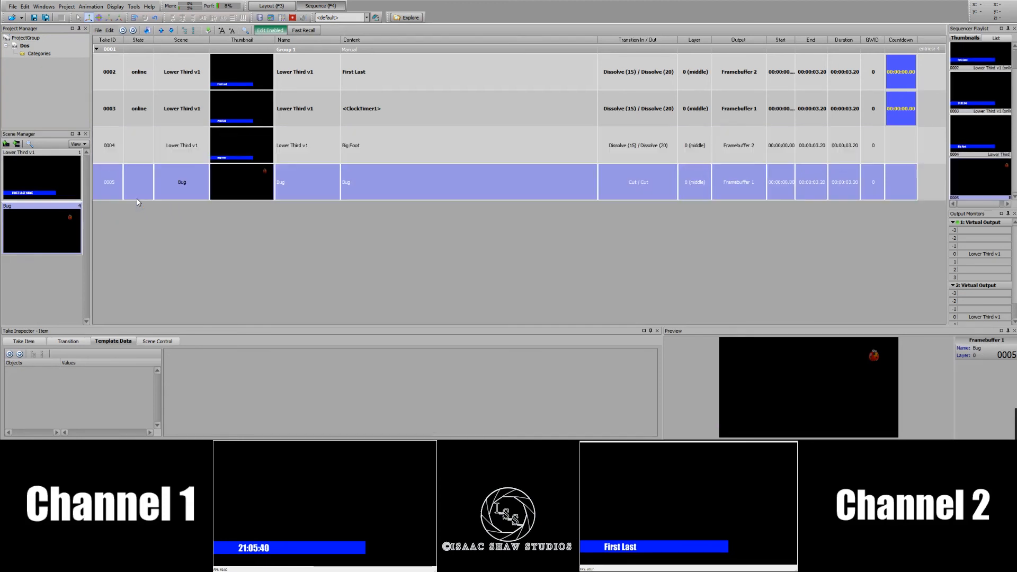
Step: Color the three lower third takes 0002, 0003 and 0004 light yellow
left_click(155, 146)
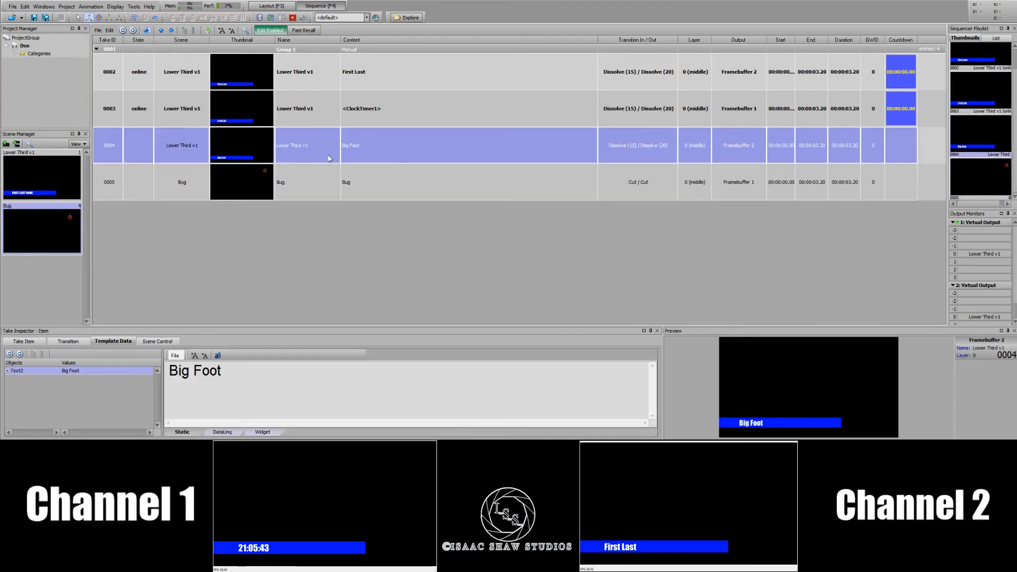
left_click(149, 76, "shift")
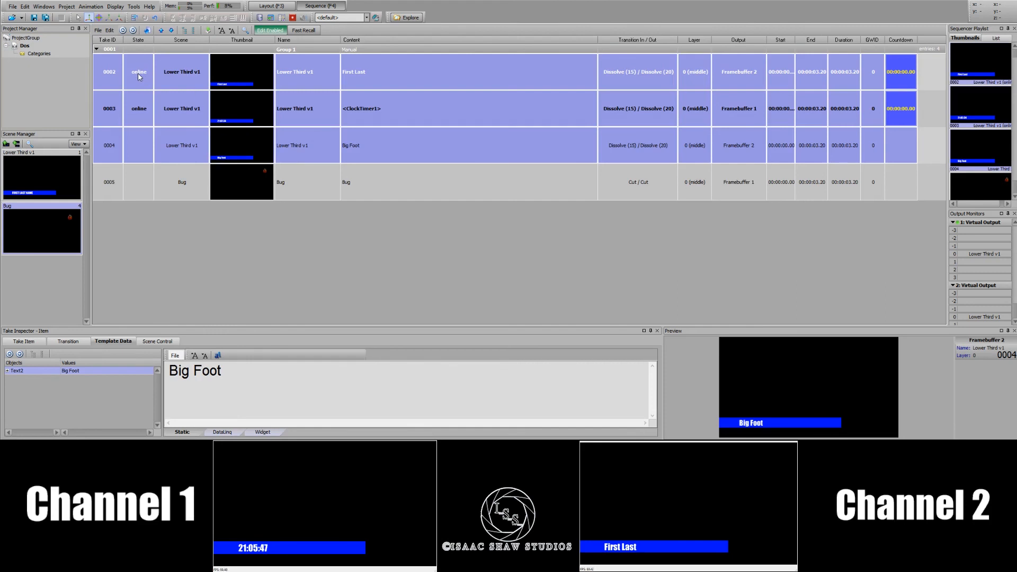
right_click(144, 69)
mouse_move(188, 194)
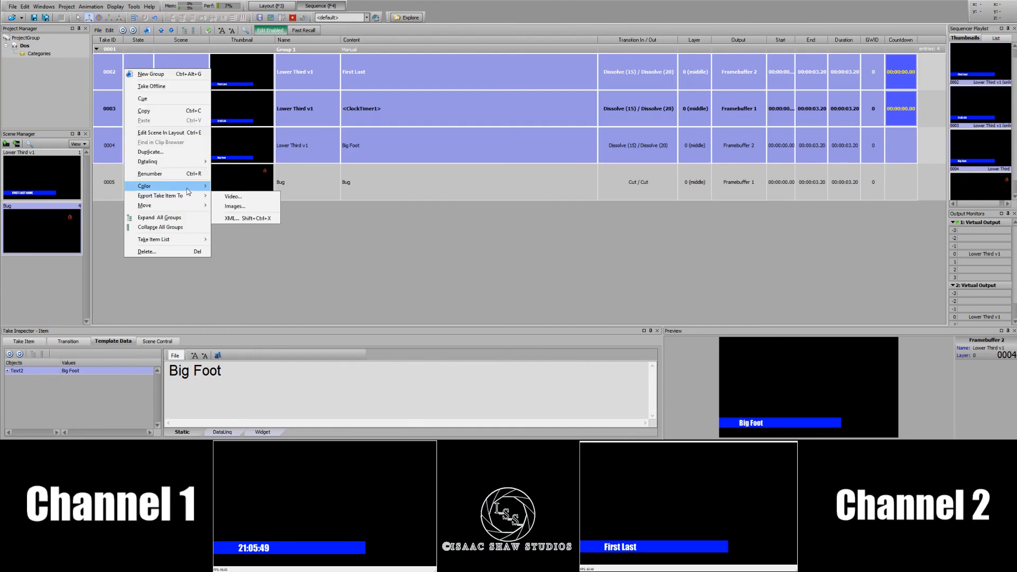
left_click(243, 198)
Step: Color the Bug take 0005 light orange to set it apart from the lower thirds
left_click(368, 185)
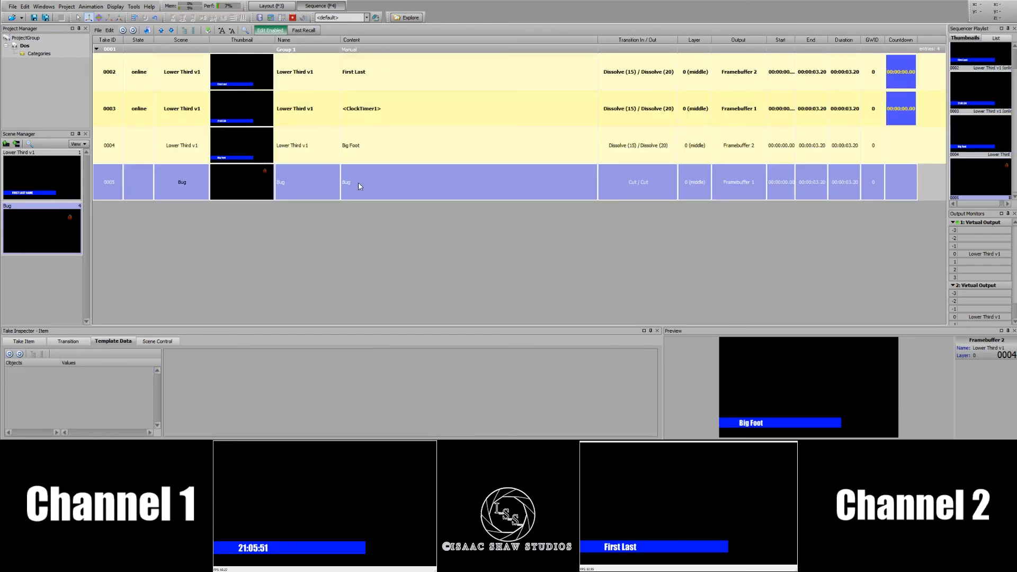
right_click(326, 184)
mouse_move(395, 302)
left_click(432, 345)
left_click(395, 162, "ctrl")
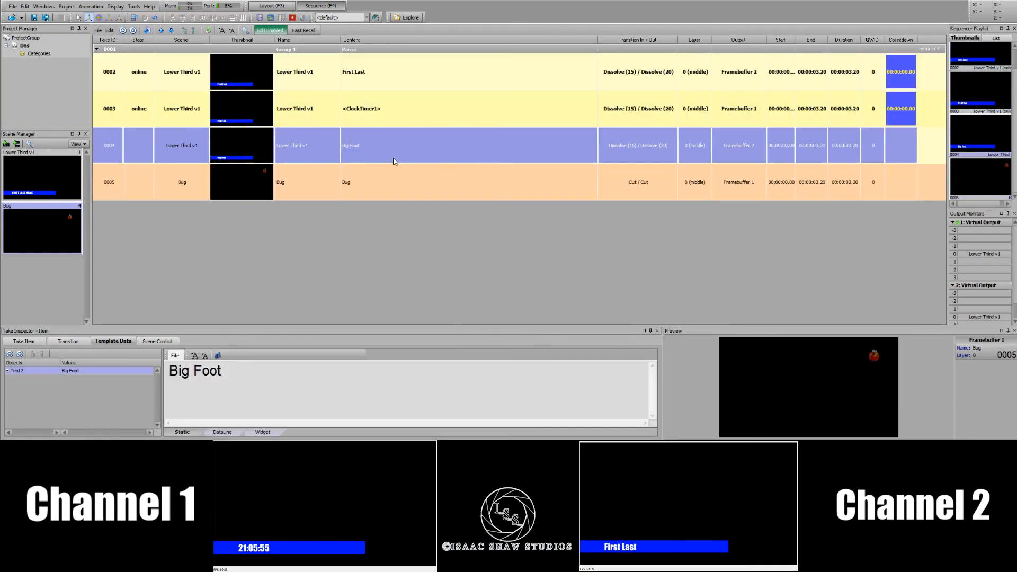
left_click(395, 162)
left_click(465, 183)
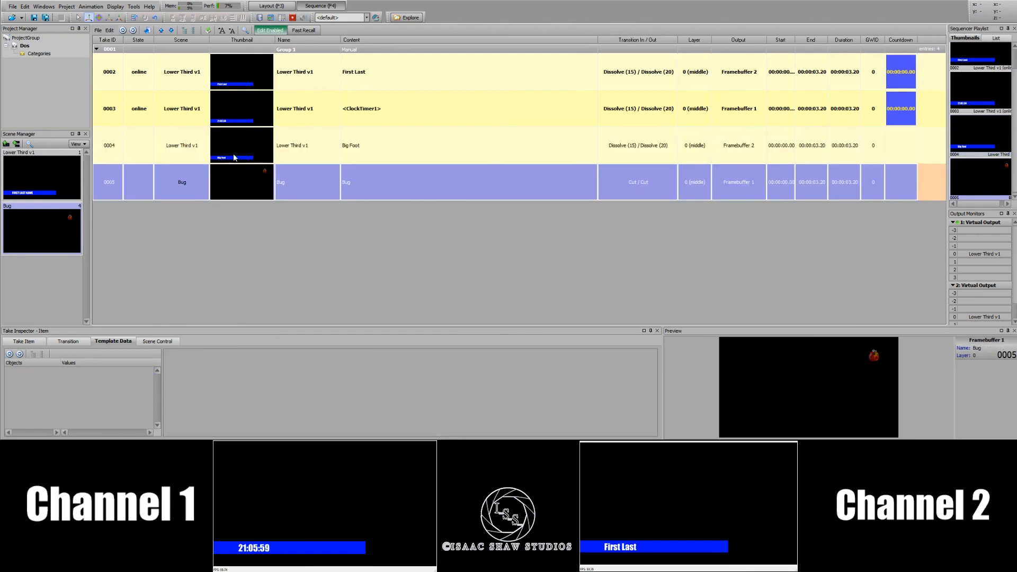
left_click(432, 123)
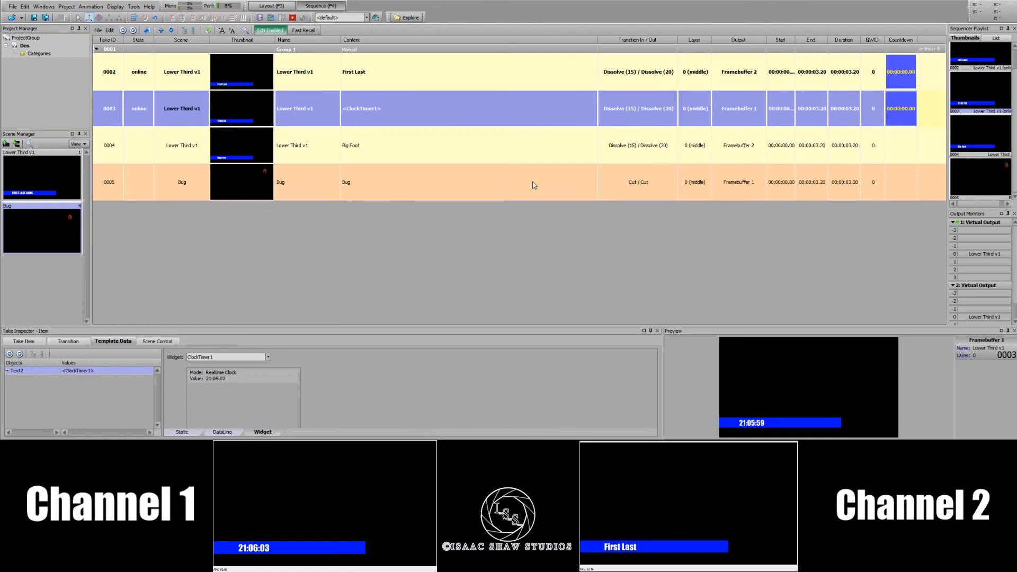
Step: Play the Bug take and the clock lower third take 0003 alternately on Framebuffer 1, ending with take 0003
left_click(548, 182)
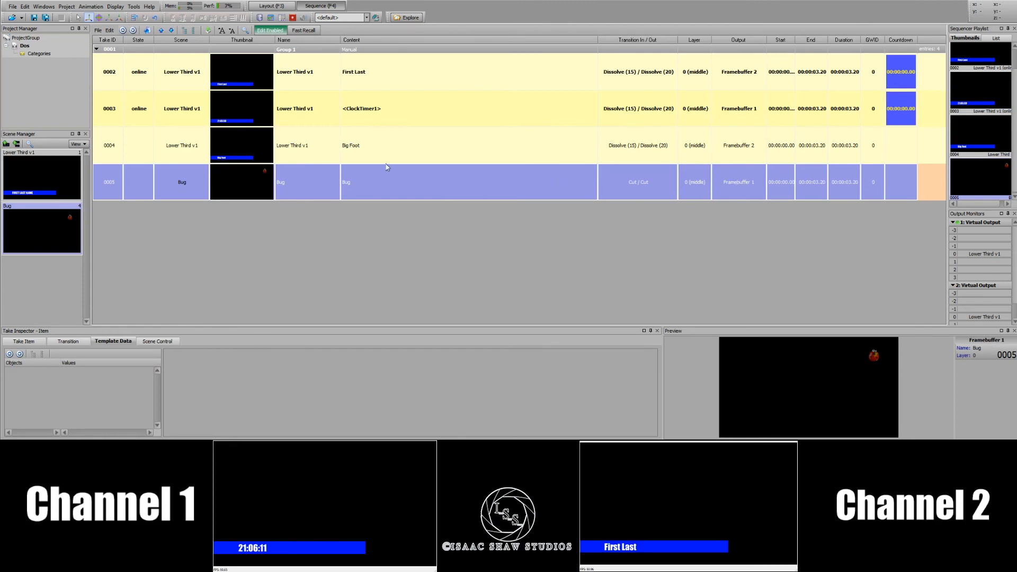
double_click(142, 190)
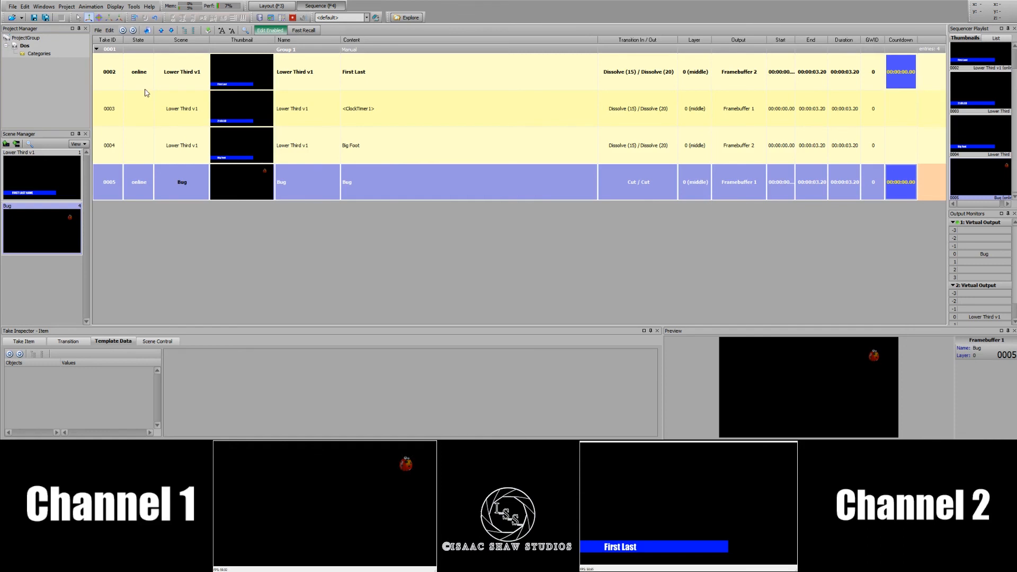
double_click(143, 108)
left_click(148, 186)
double_click(147, 186)
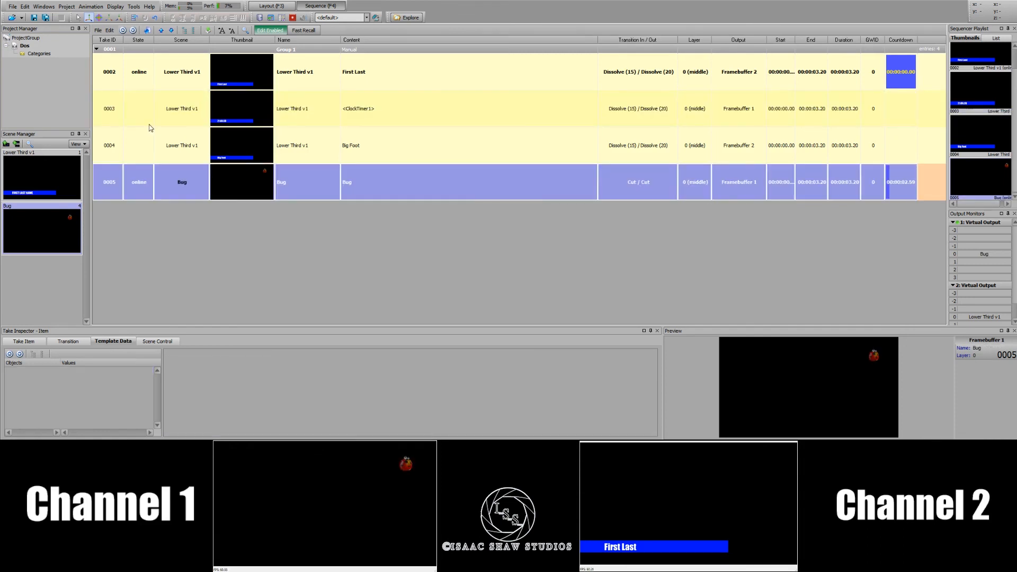
double_click(148, 95)
double_click(146, 190)
double_click(147, 112)
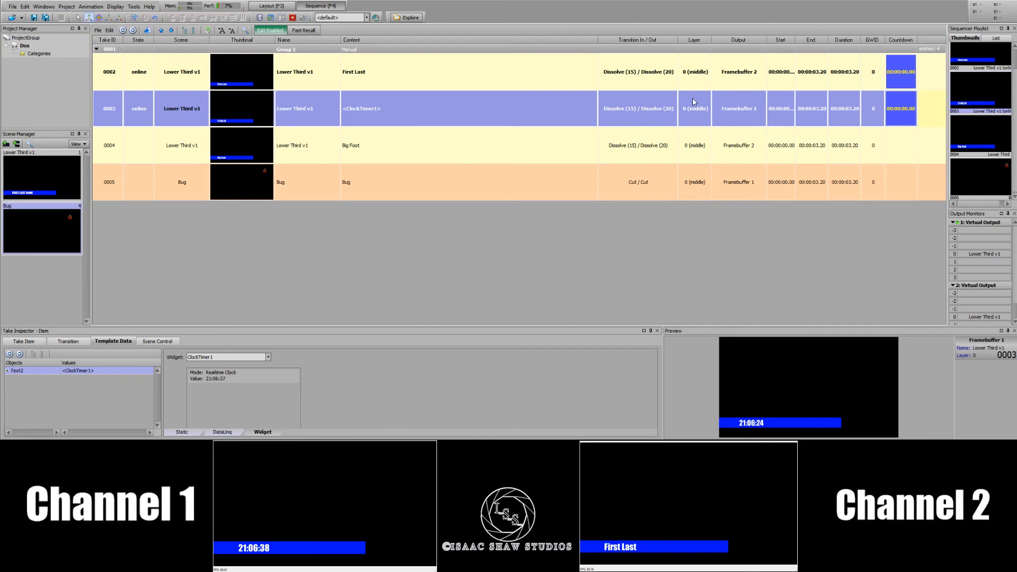
Step: Set the Bug take's layer to 1 and play it together with the clock lower third on Framebuffer 1
double_click(692, 188)
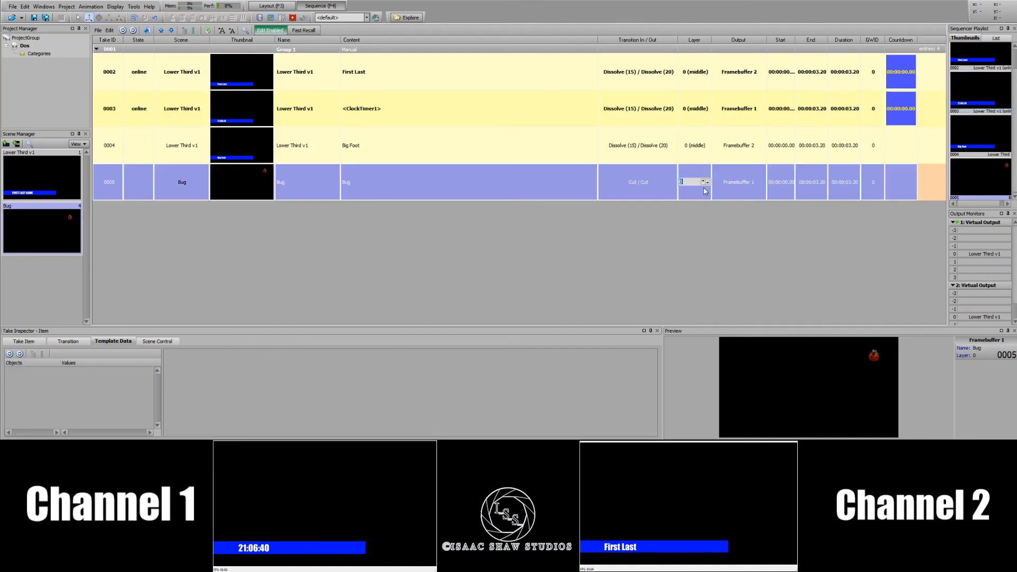
left_click(525, 189)
double_click(141, 182)
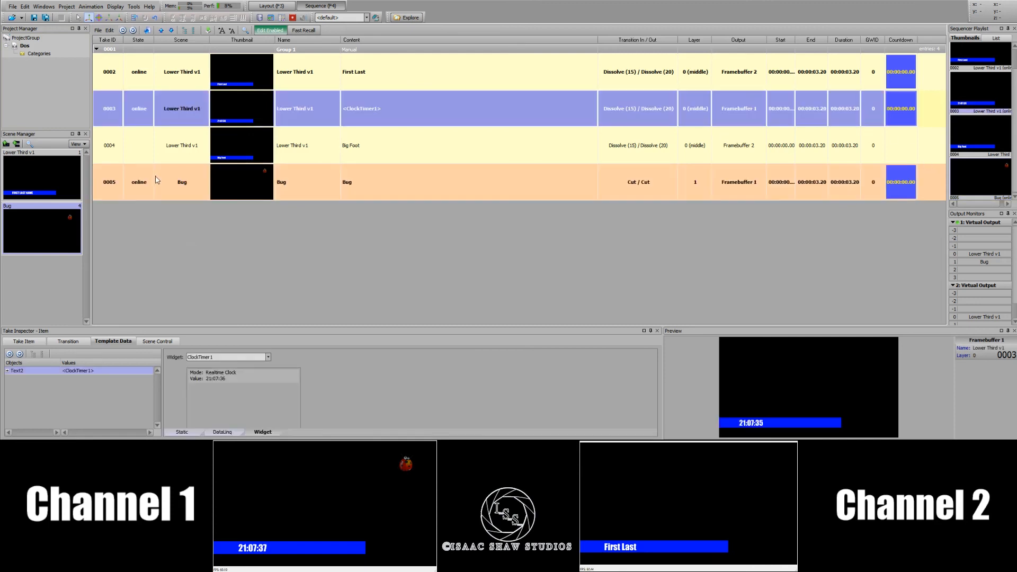
Step: Switch the text source of take 0003 from the clock widget to DataLinq, with the DataLinq set to <none>
left_click(160, 180)
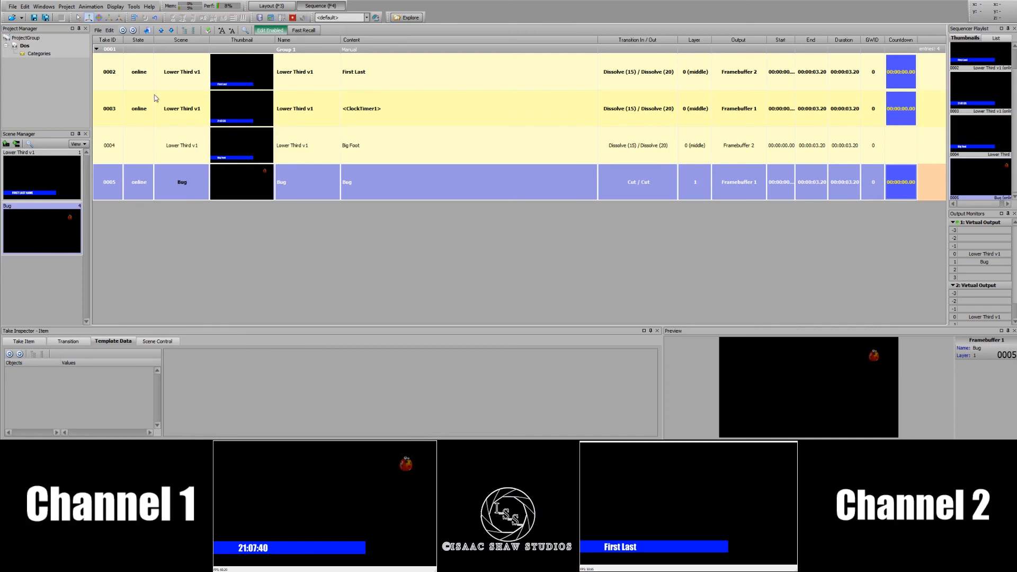
left_click(138, 114)
left_click(139, 113)
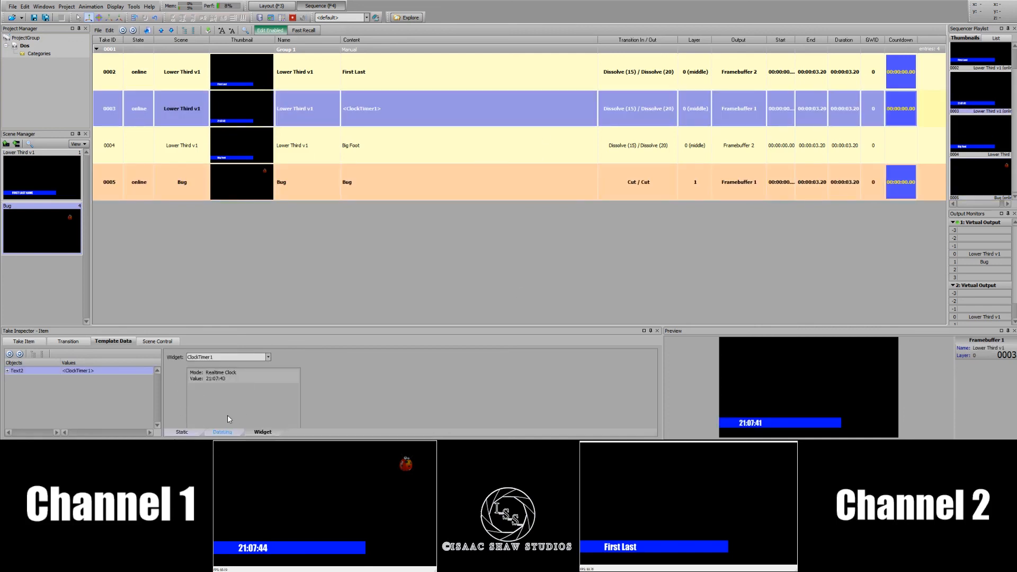
left_click(220, 432)
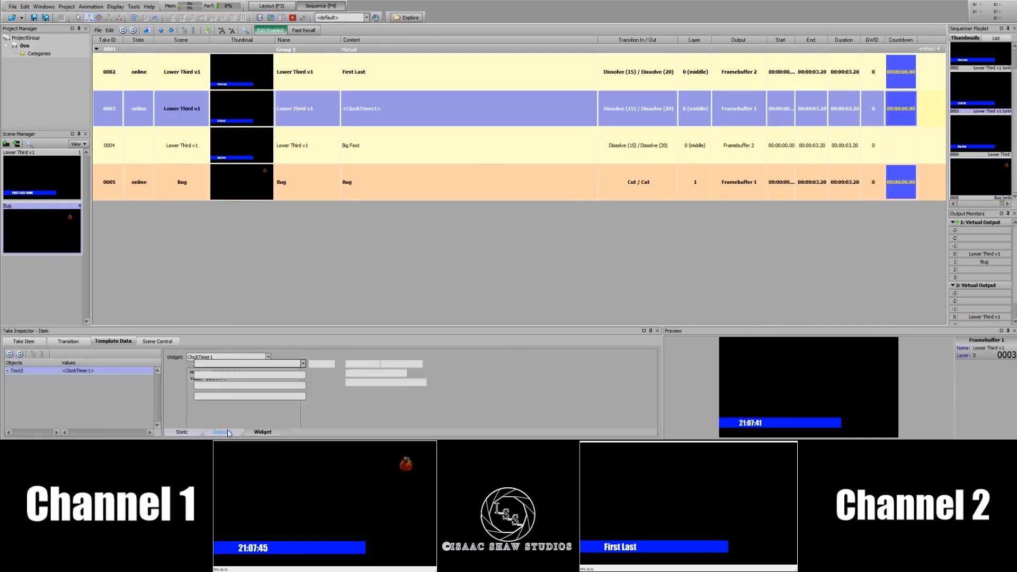
left_click(253, 365)
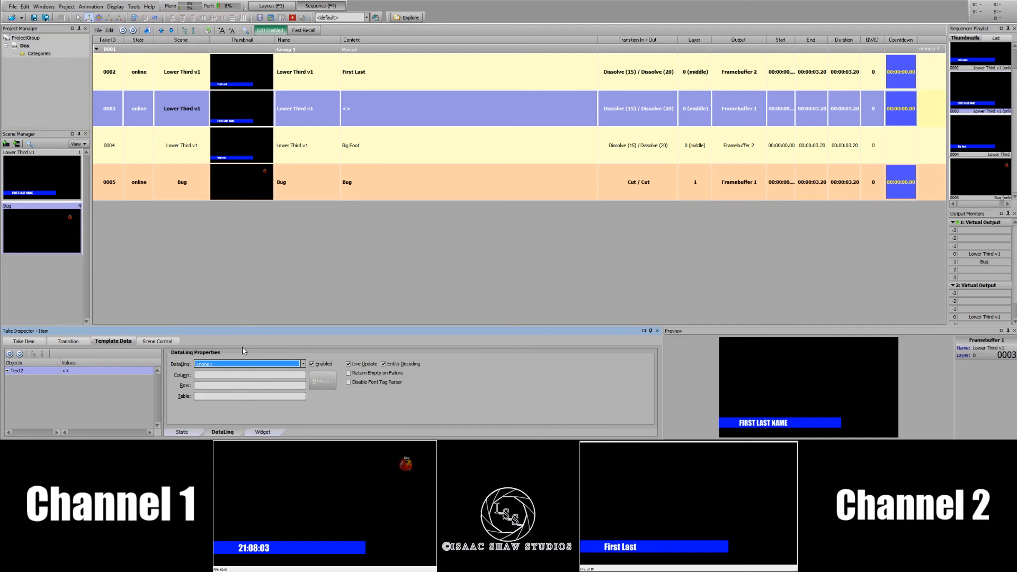
left_click(144, 187)
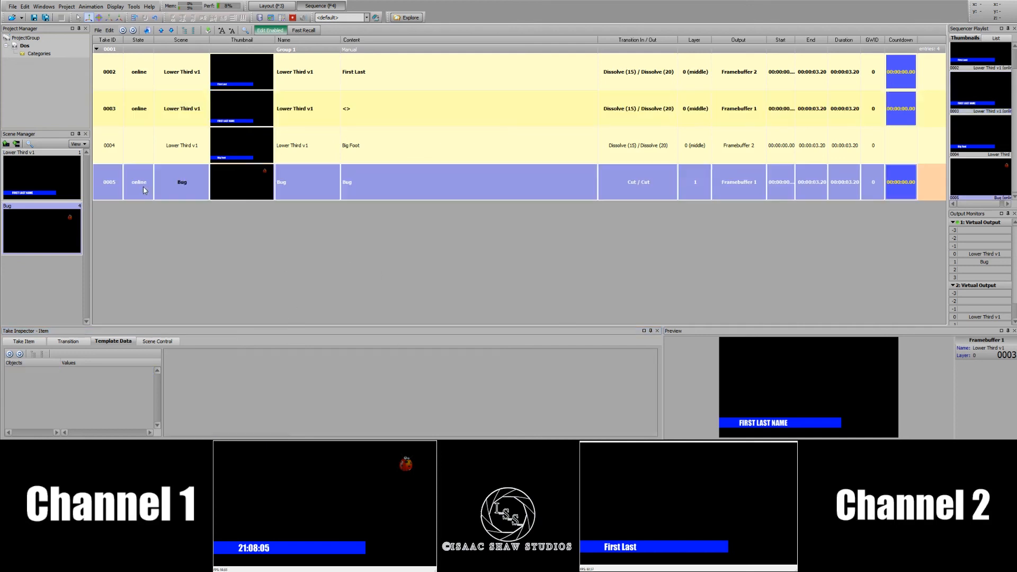
left_click(150, 119)
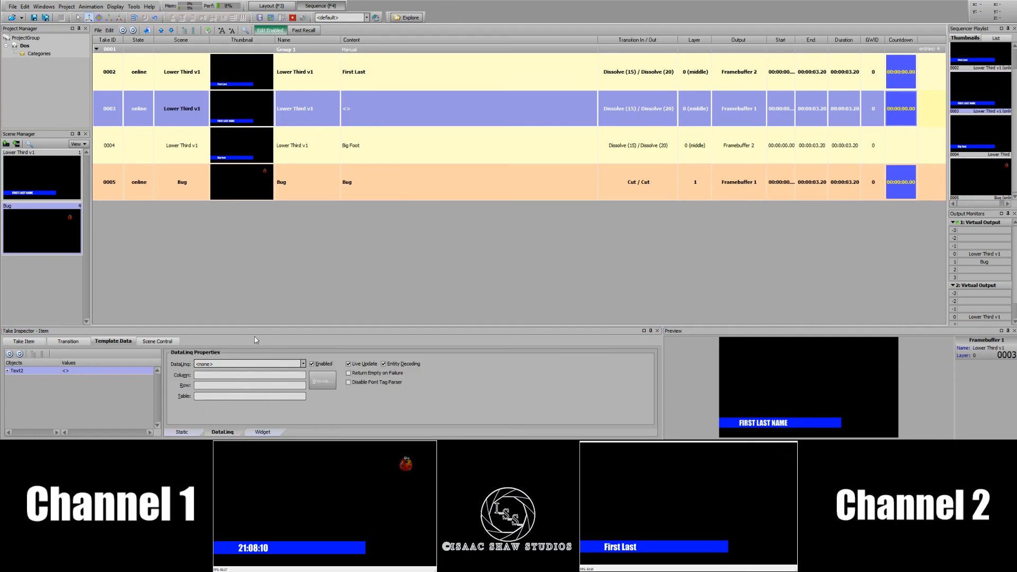
left_click(353, 197)
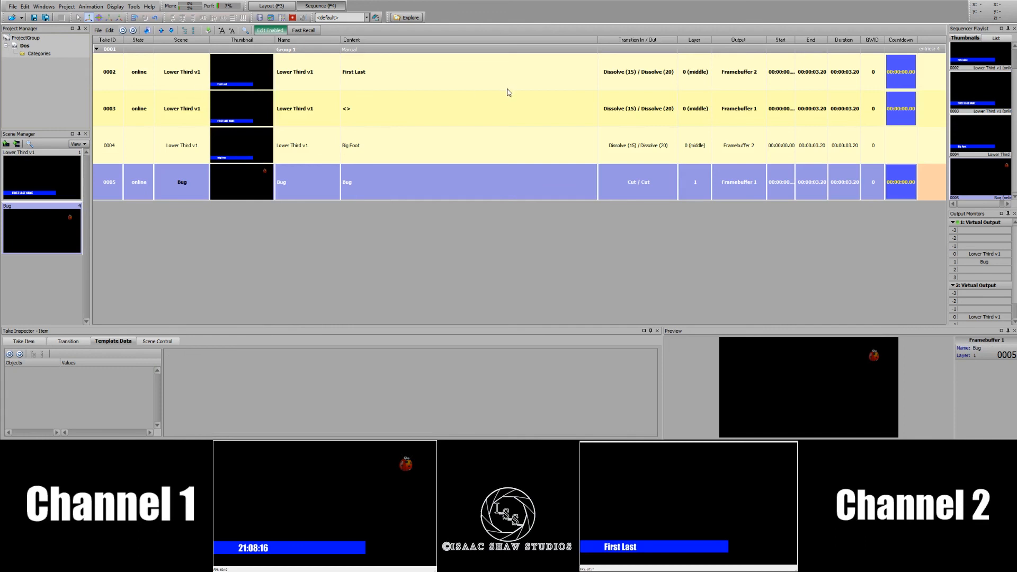
left_click(442, 108)
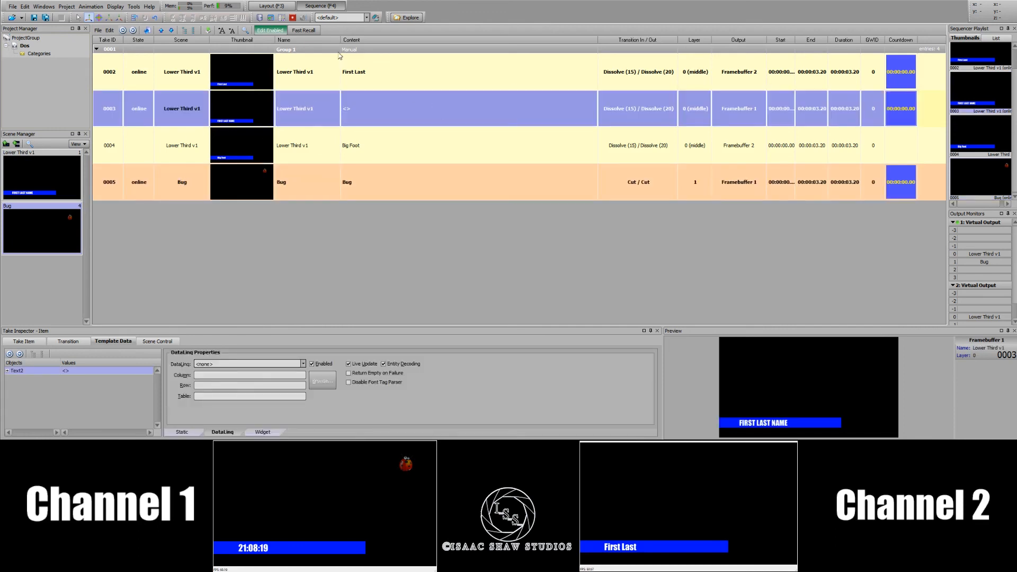
Step: Return to the layout workspace, create a new scene and rename it Full Screens
left_click(274, 6)
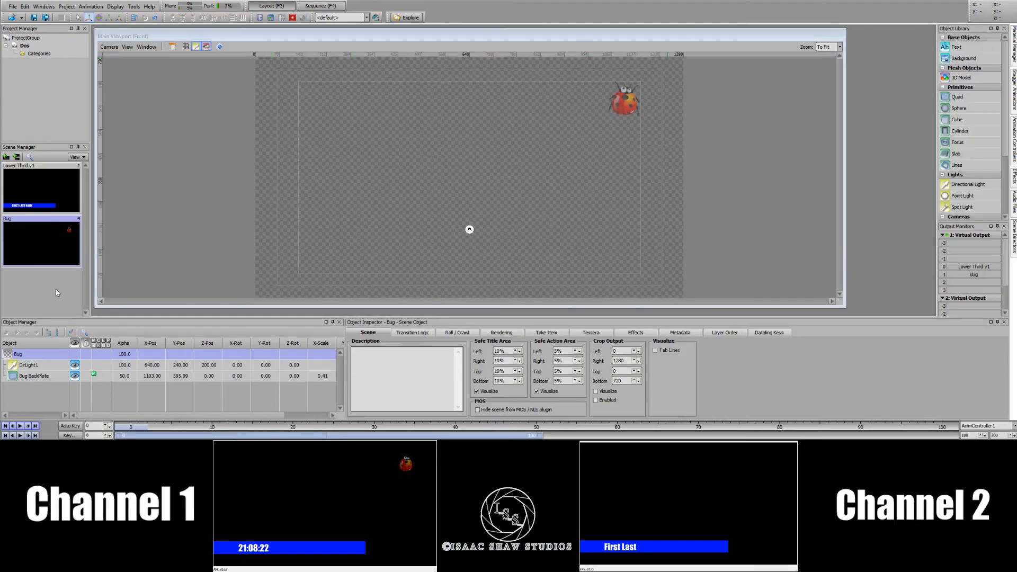
left_click(52, 286)
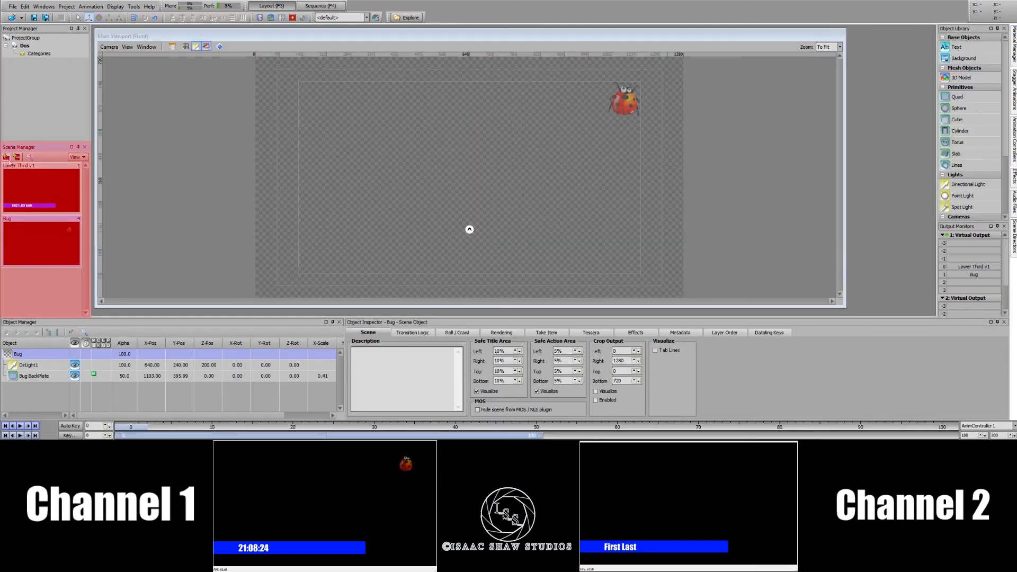
left_click(7, 159)
right_click(10, 276)
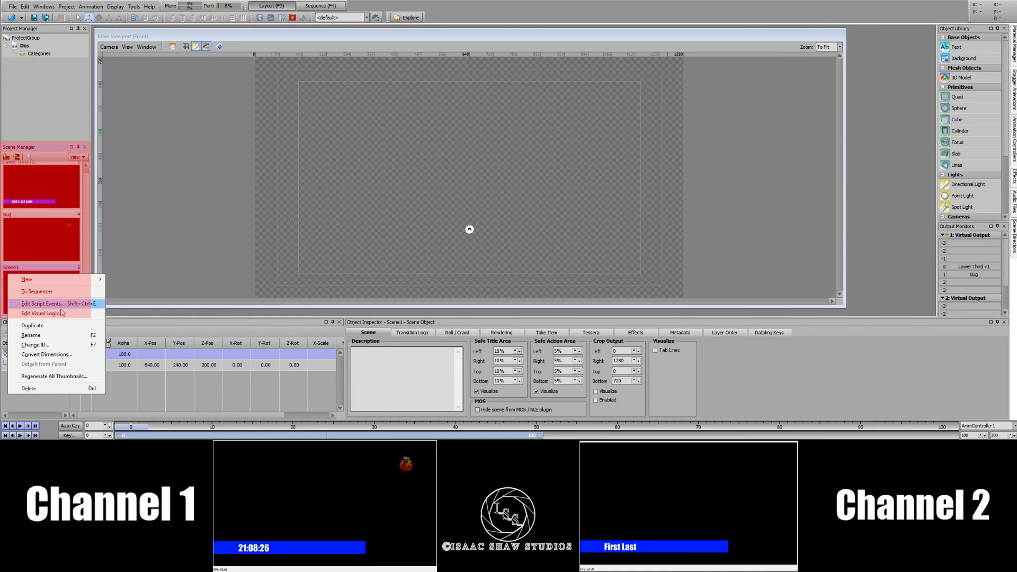
left_click(24, 337)
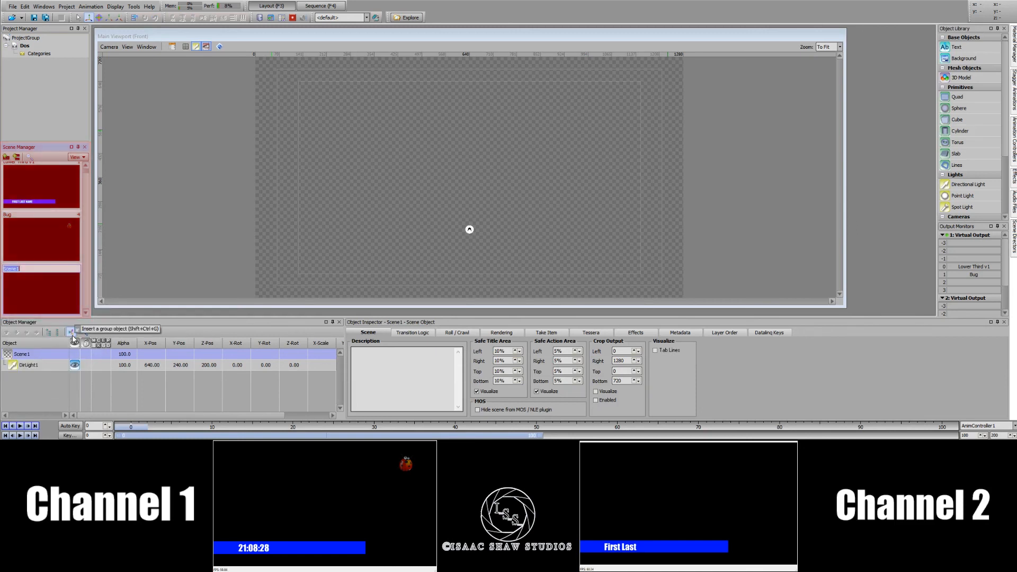
type("Full Scr")
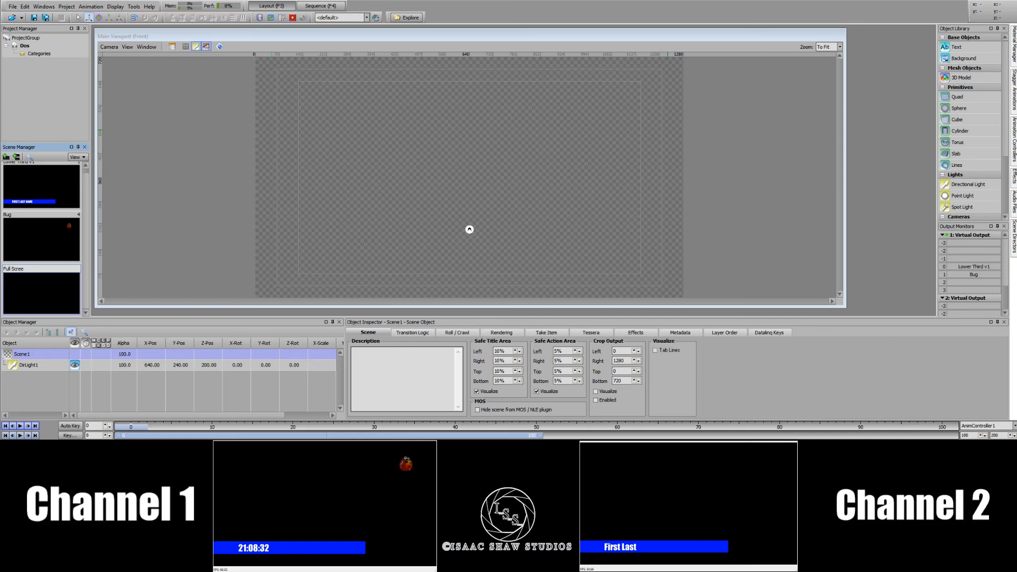
type("eens")
key("Return")
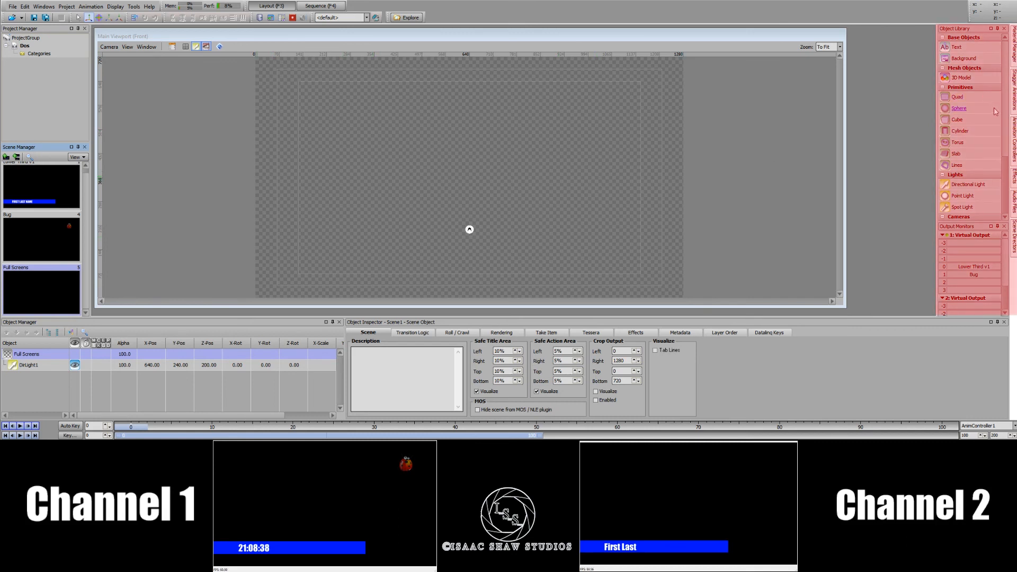
Step: Add a quad to the Full Screens scene and set its width to 1280 and height to 720
double_click(964, 102)
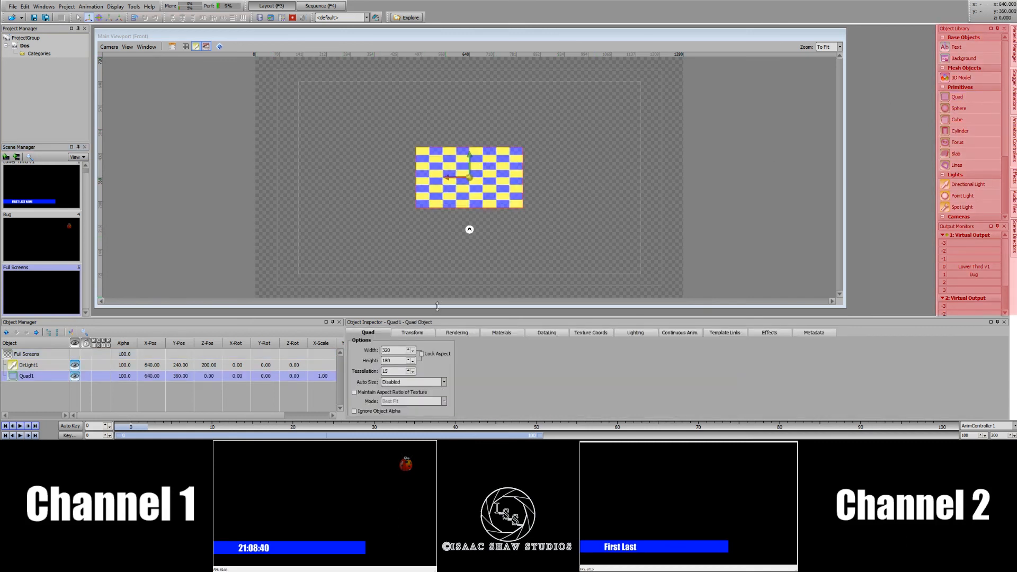
key("BackSpace")
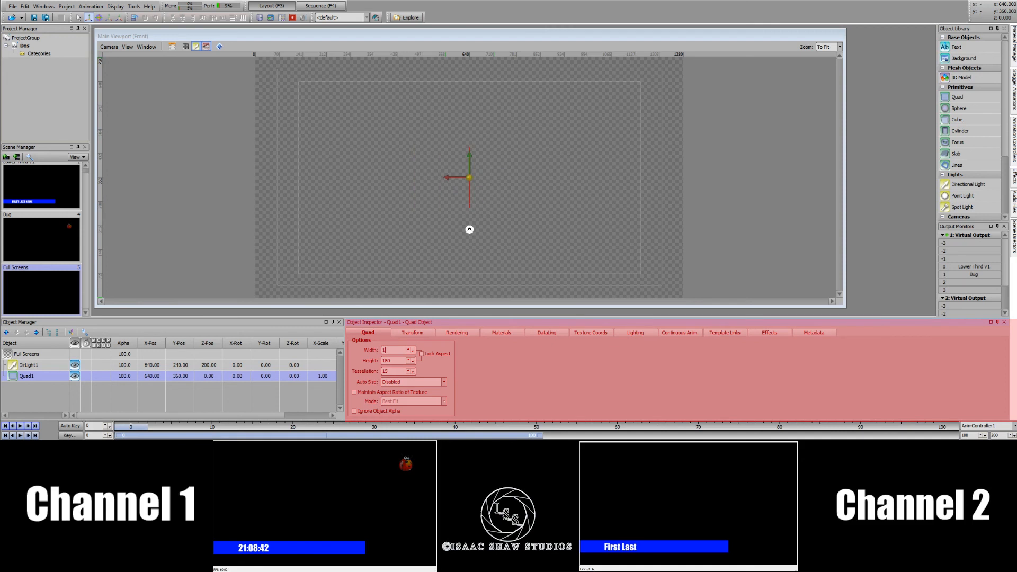
type("120")
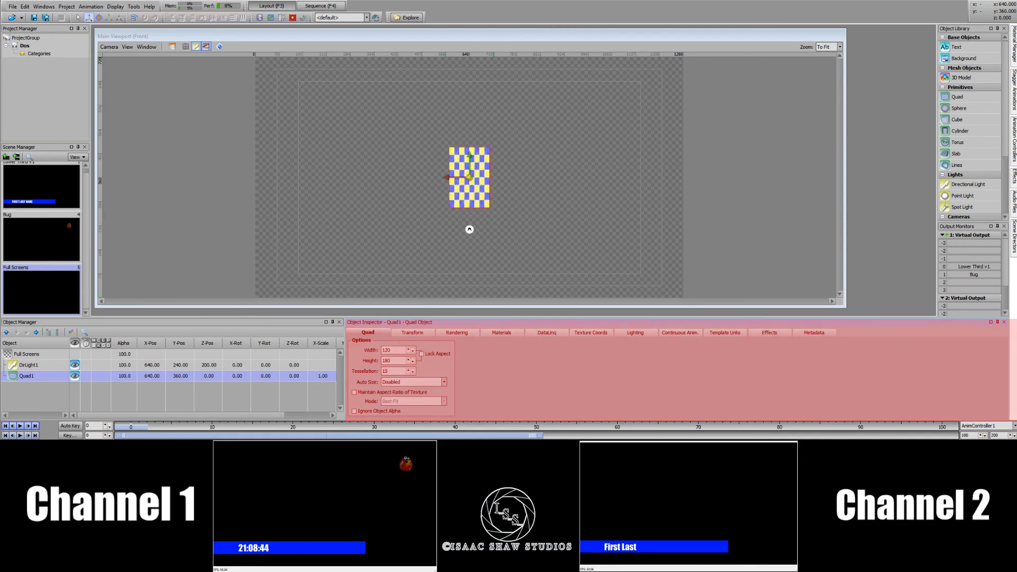
key("BackSpace")
type("80")
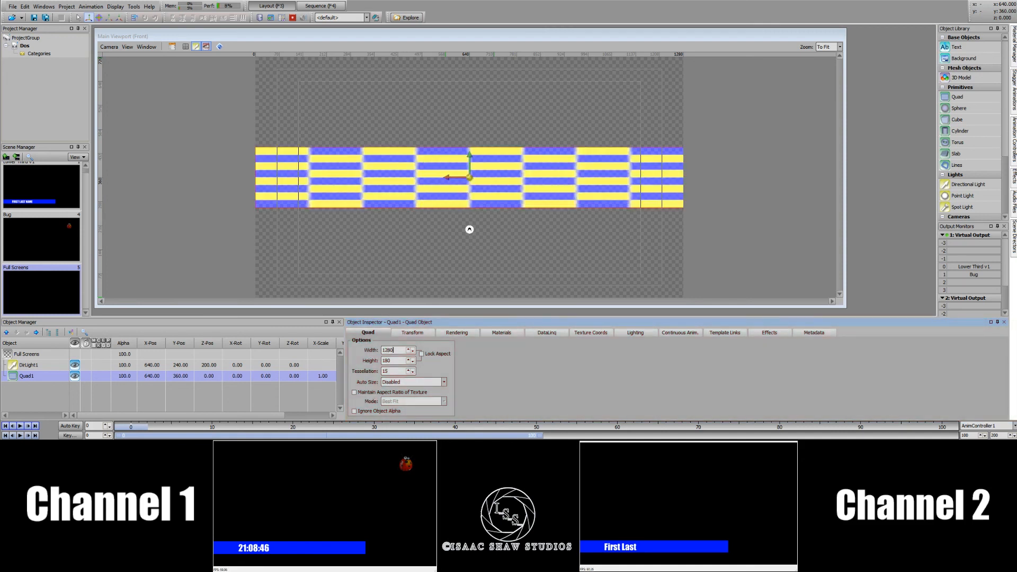
double_click(397, 361)
type("720")
Step: Rename the full-frame quad as Full Screen BackPlate
right_click(25, 376)
left_click(78, 356)
type("Full SCren")
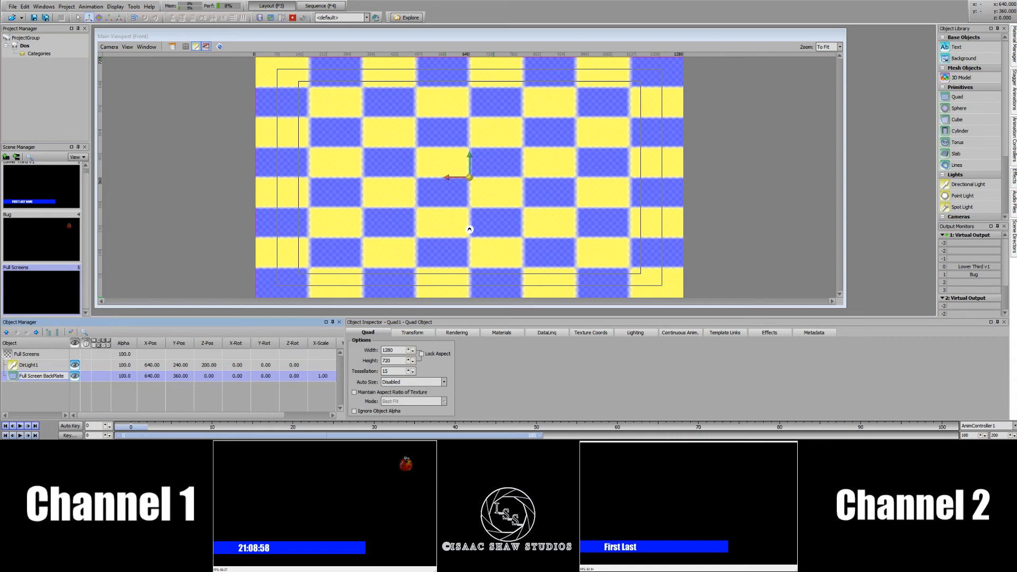
key("Return")
Step: Create a new material for the back plate from the texture one-706897_960_720.jpg
left_click(508, 334)
right_click(498, 356)
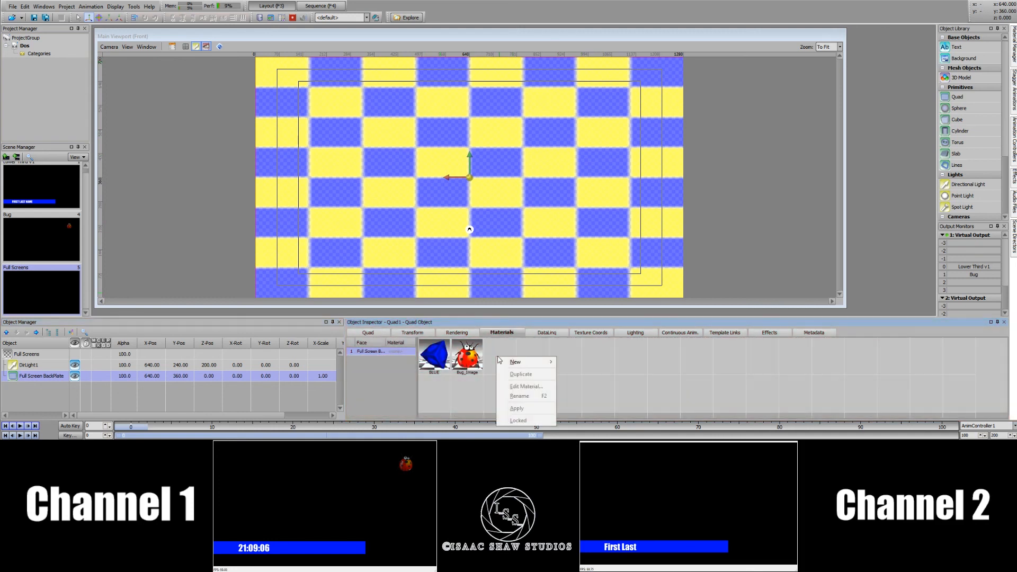
mouse_move(525, 363)
left_click(600, 373)
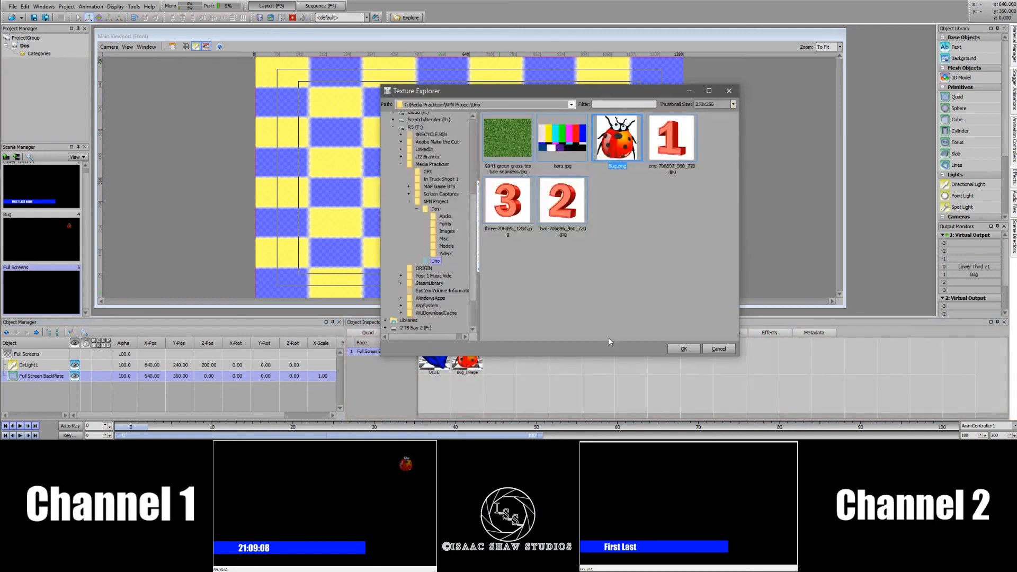
double_click(672, 138)
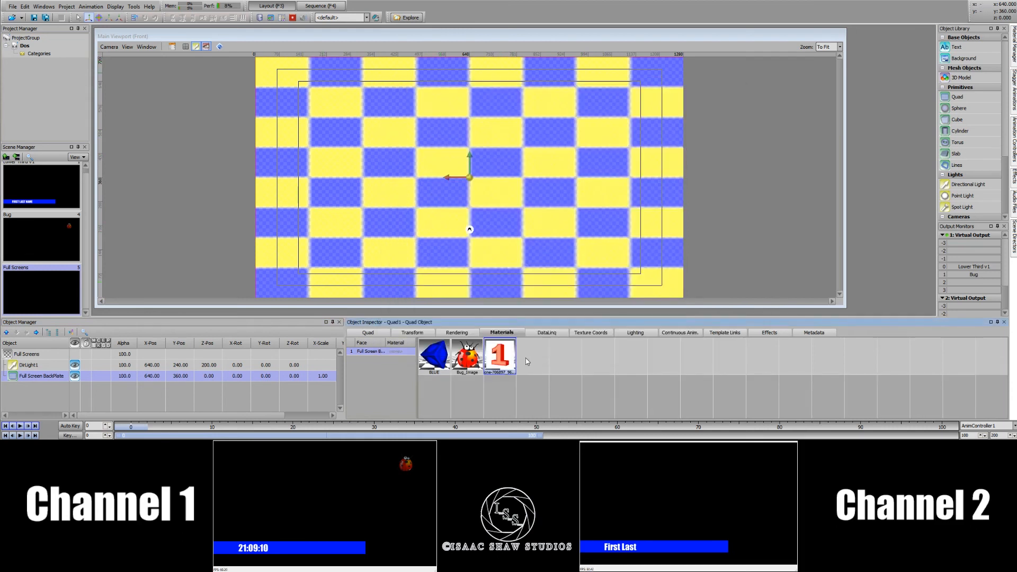
Step: Create two more materials from the textures two-706896_960_720.jpg and three-706895_1280.jpg
right_click(527, 362)
mouse_move(535, 363)
left_click(604, 374)
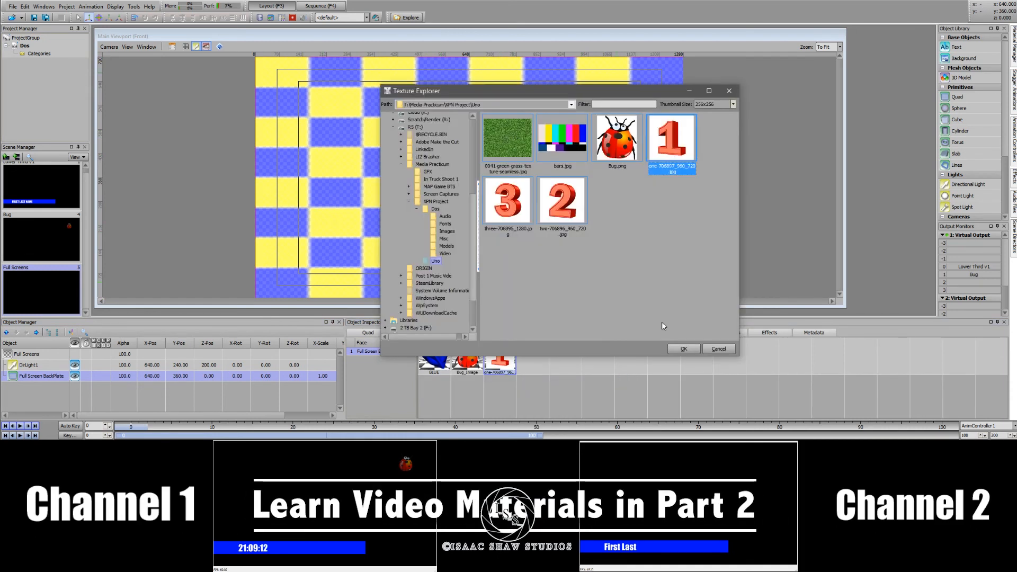
double_click(568, 208)
right_click(573, 366)
mouse_move(609, 367)
left_click(653, 379)
double_click(503, 200)
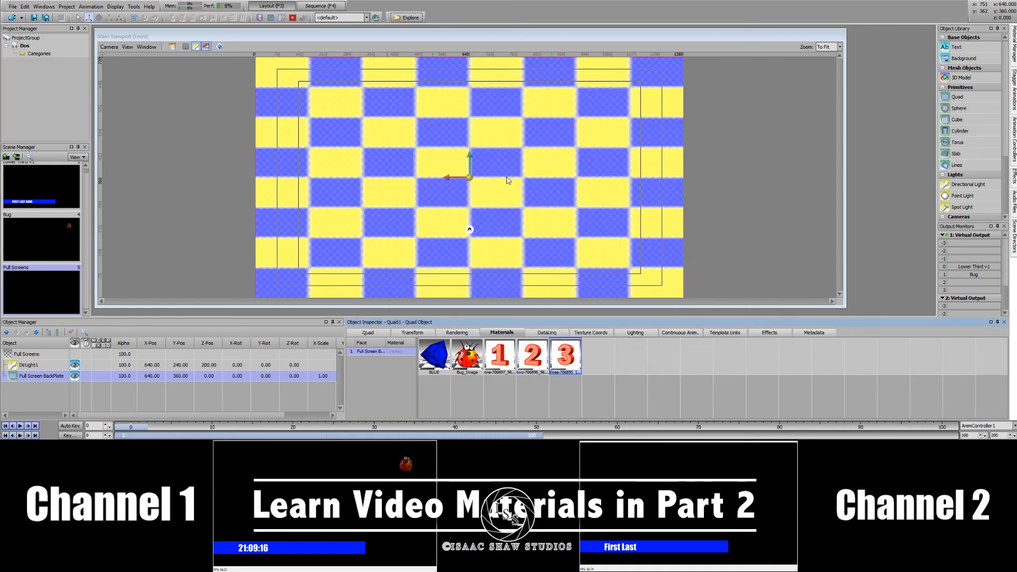
Step: Create a material from the texture bars.jpg and apply it to the Full Screen BackPlate
right_click(593, 355)
mouse_move(631, 359)
left_click(673, 368)
double_click(554, 143)
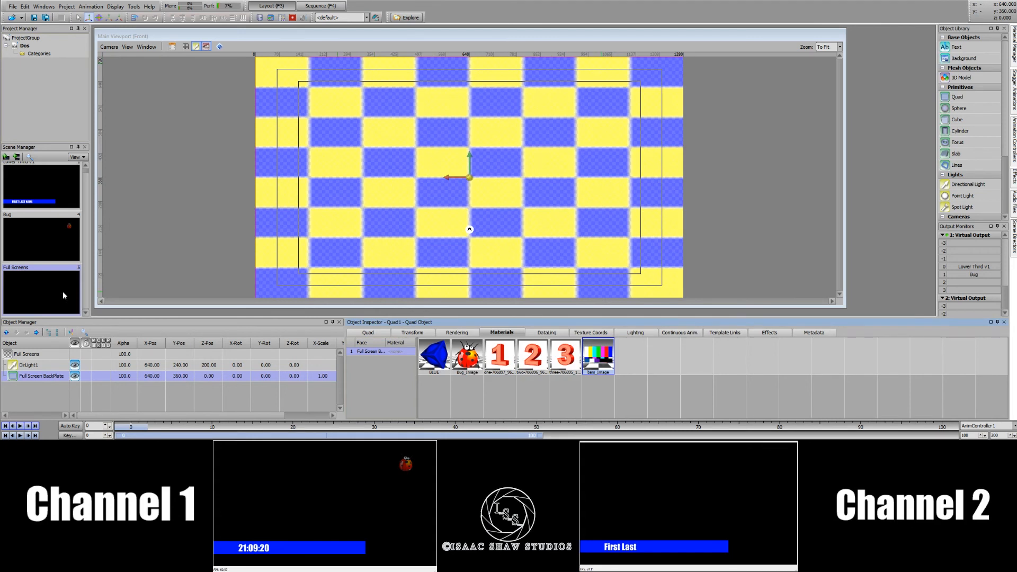
left_click(17, 376)
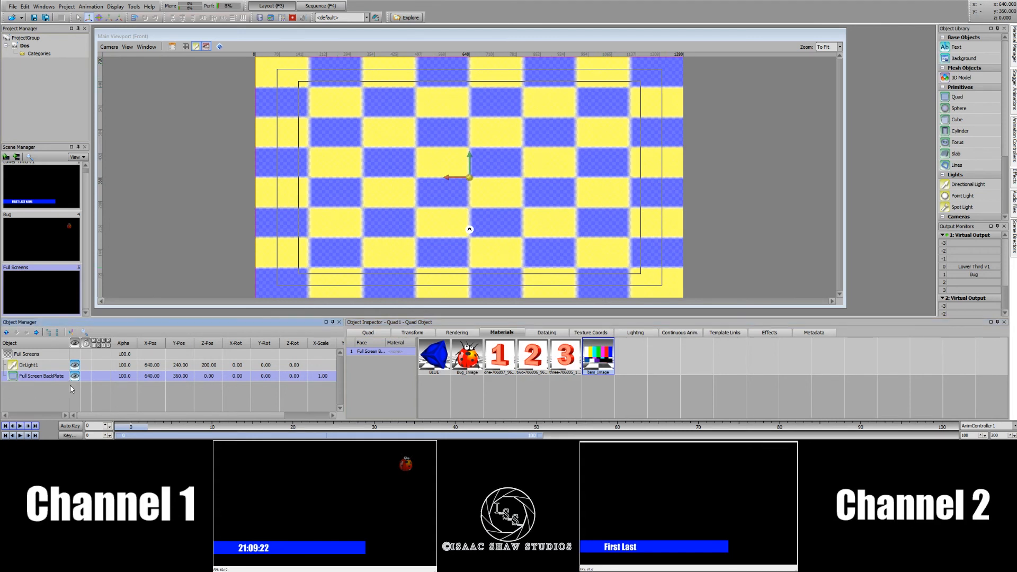
left_click_drag(606, 368, 530, 152)
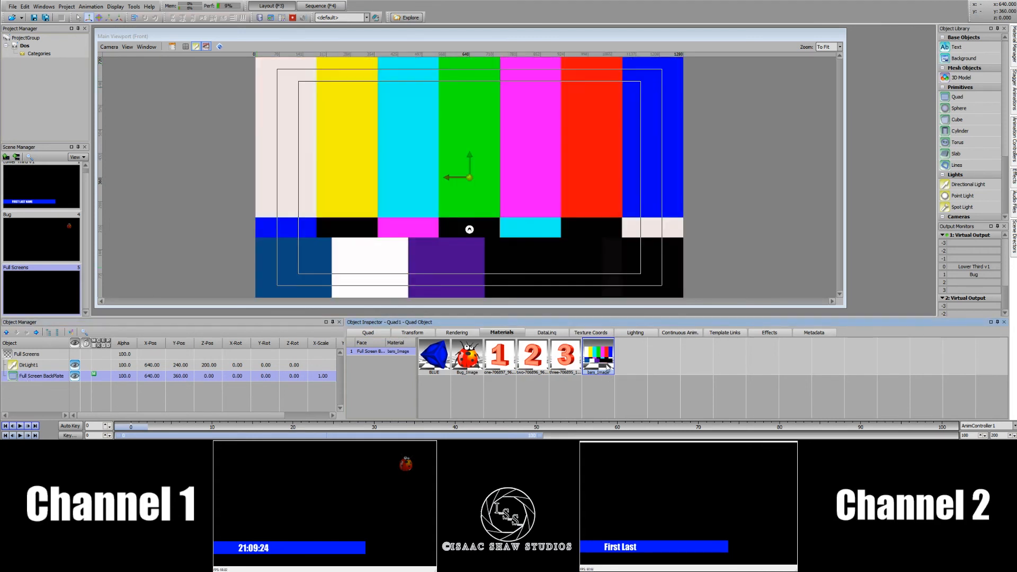
Step: Send the Full Screens scene to the sequencer and move its take below the Bug take
right_click(60, 283)
left_click(88, 300)
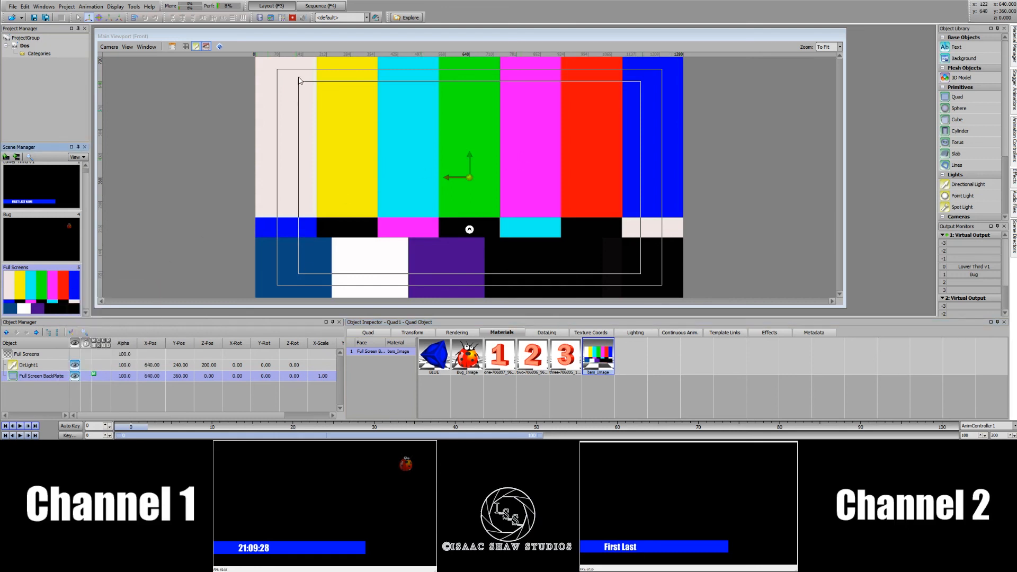
left_click(324, 7)
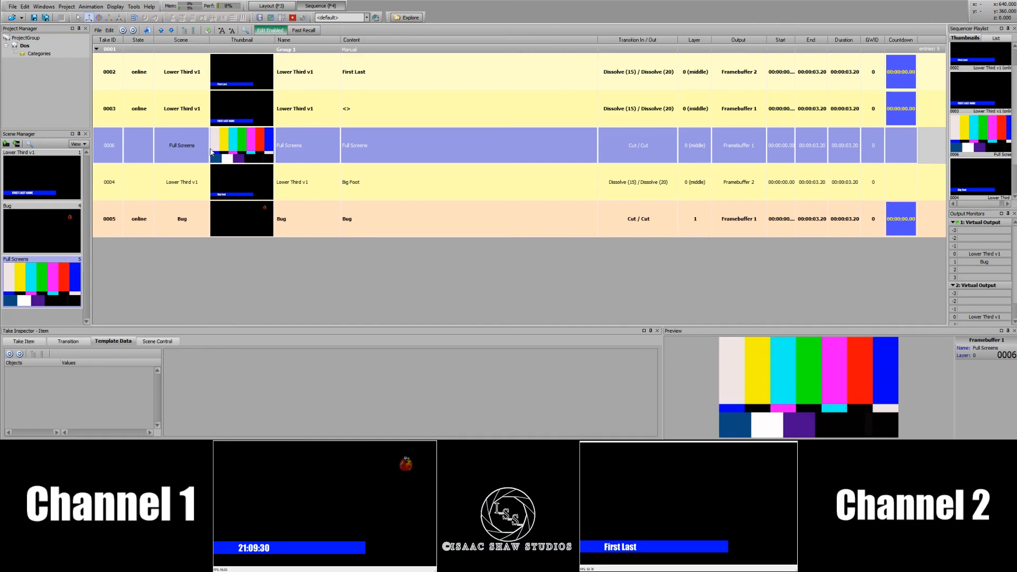
left_click_drag(150, 151, 255, 234)
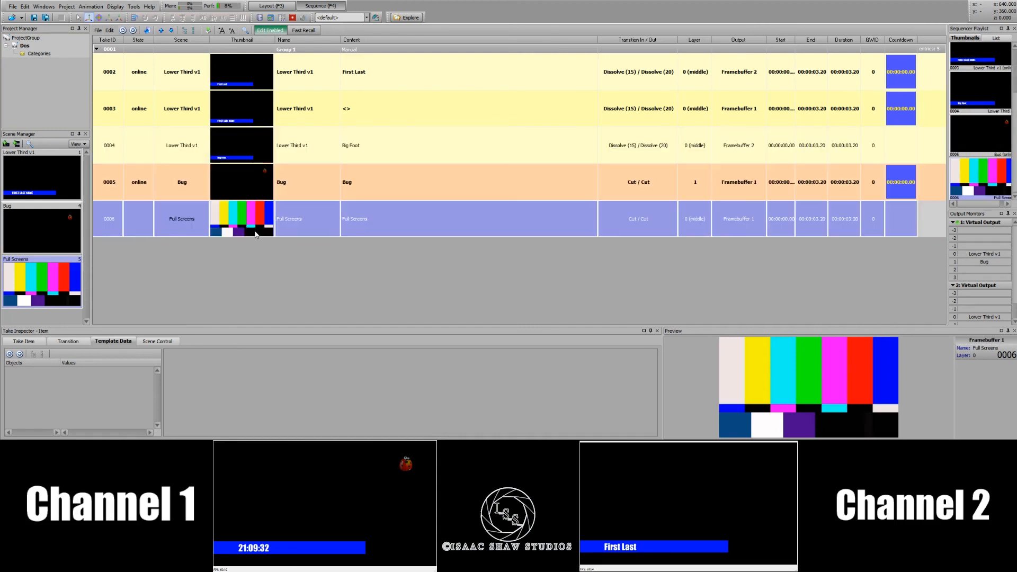
Step: Color the Full Screens take purple
right_click(154, 226)
mouse_move(204, 344)
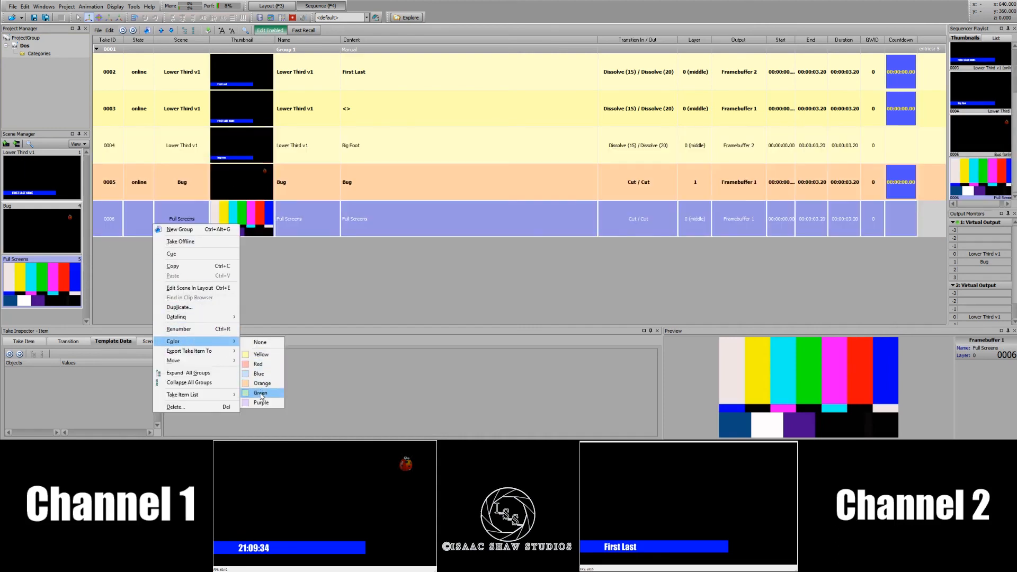
left_click(261, 403)
double_click(322, 175)
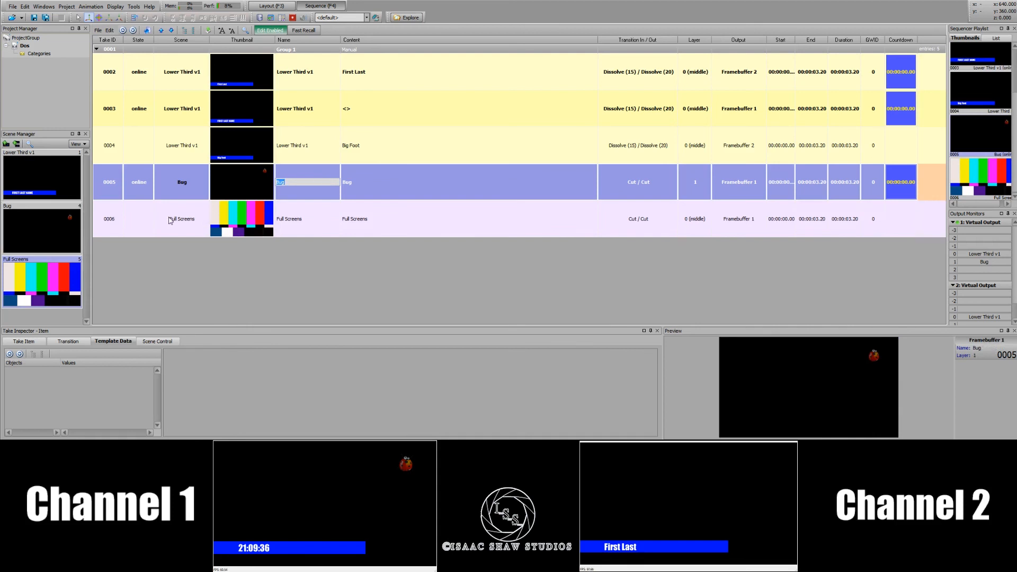
Step: Set the output of the Full Screens take to Framebuffer 2
left_click(135, 224)
double_click(741, 221)
left_click(763, 219)
left_click(754, 242)
left_click(446, 224)
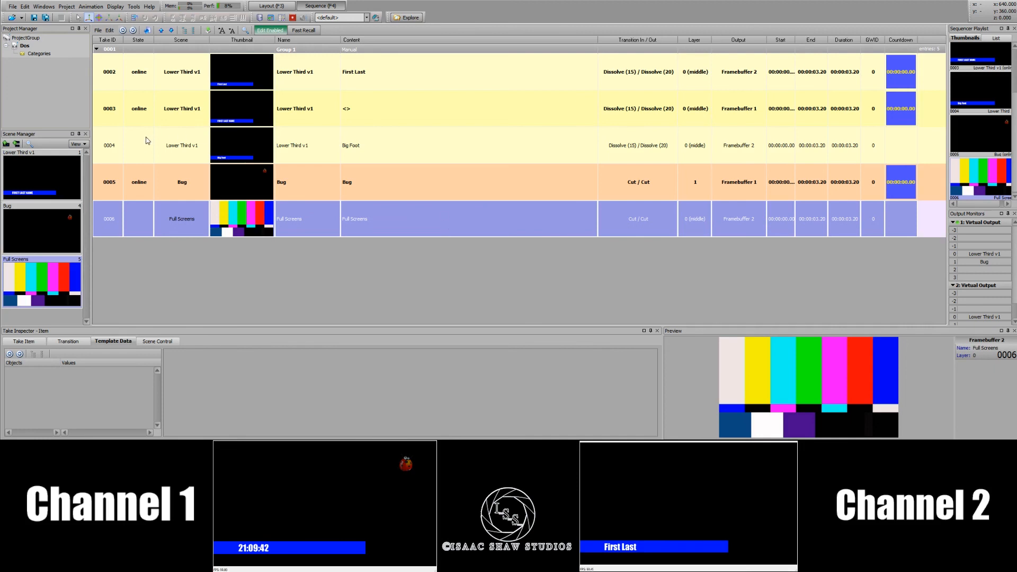
Step: Take all online takes off air, and play the Full Screens take and the clock lower third take
left_click(147, 138)
key("Escape")
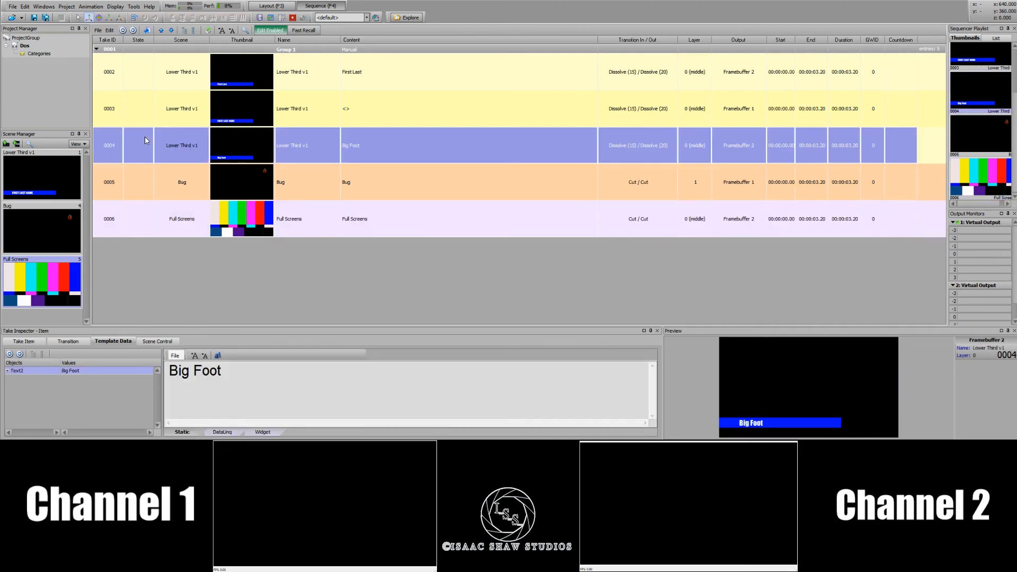
double_click(145, 214)
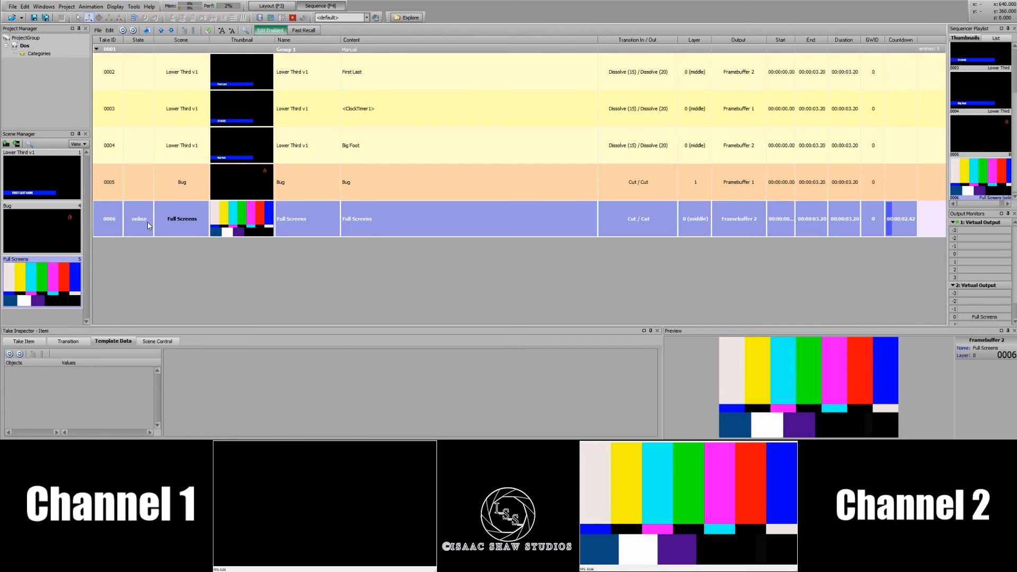
double_click(138, 112)
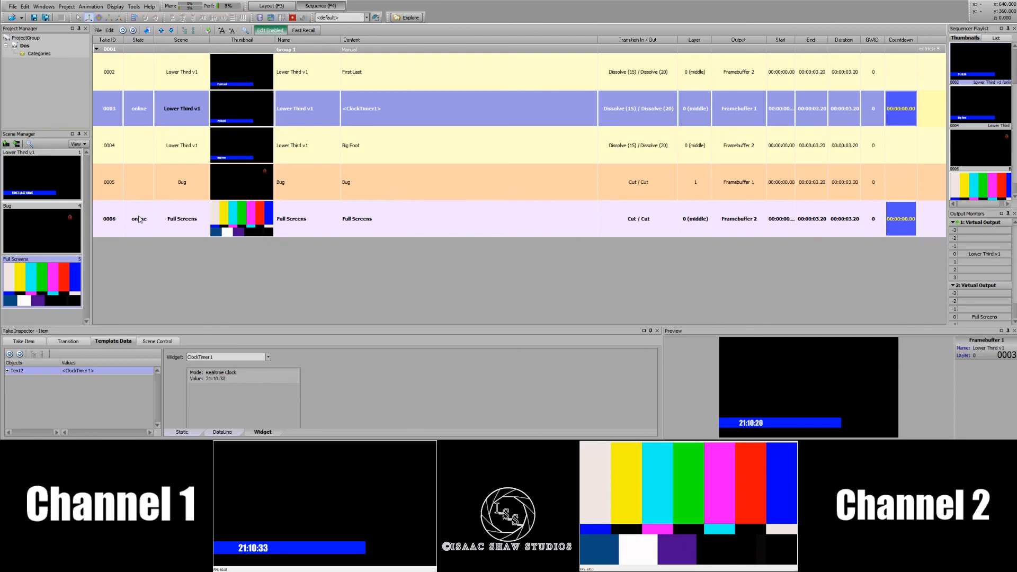
Step: Return to the layout workspace, duplicate the Full Screens scene and rename the copy number 1
left_click(134, 227)
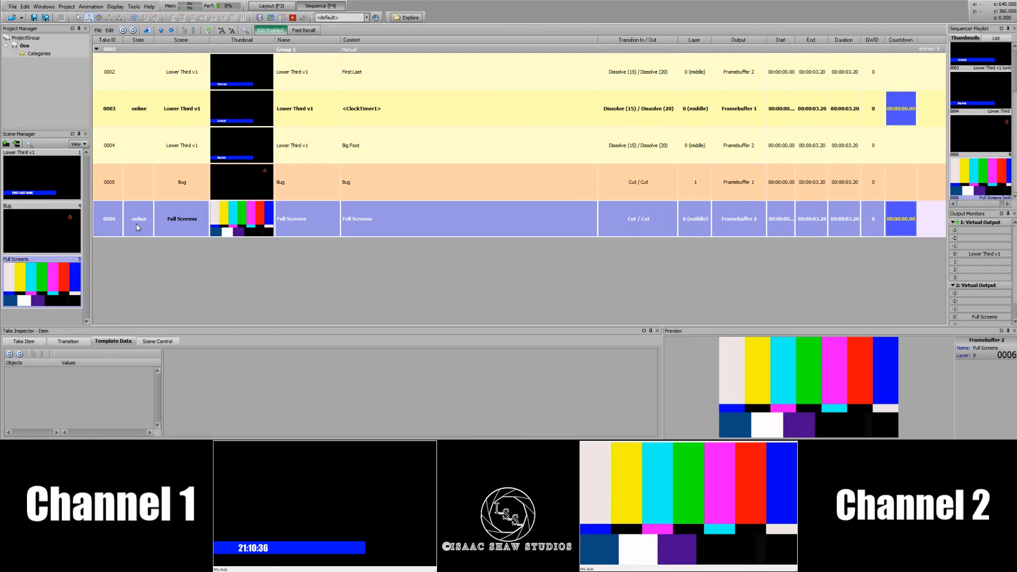
double_click(132, 223)
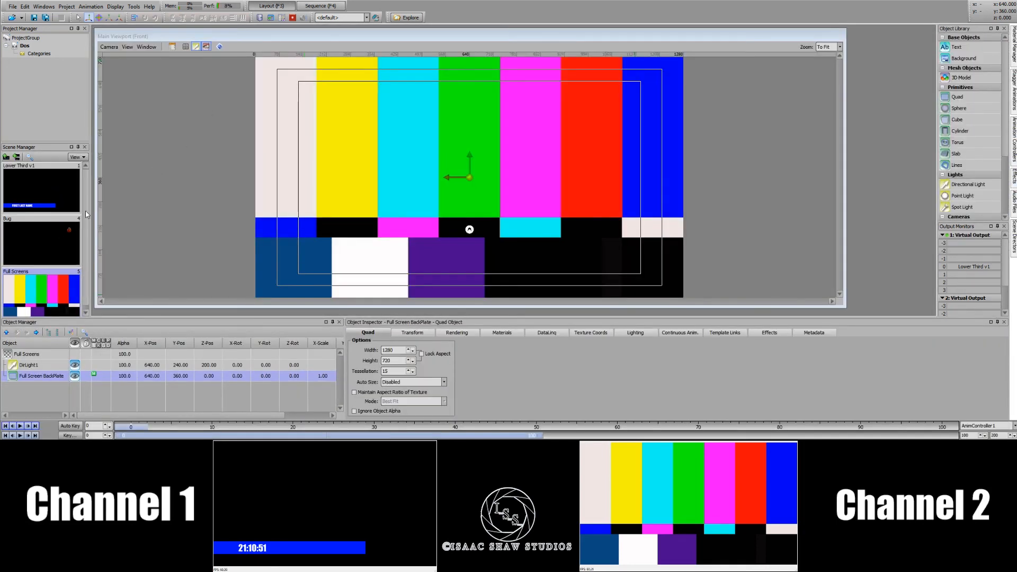
scroll(57, 238, "down", 1)
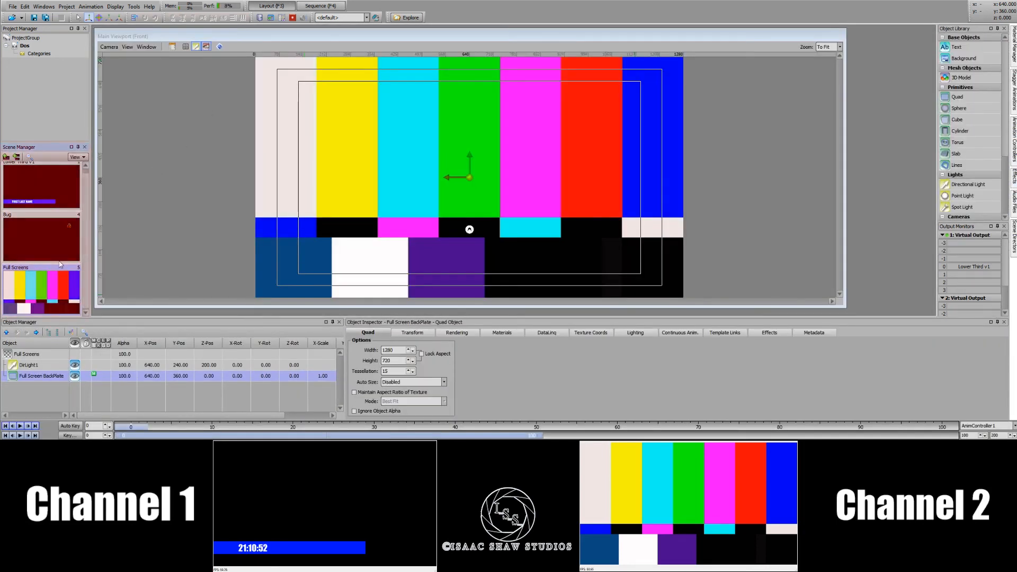
right_click(30, 297)
left_click(51, 352)
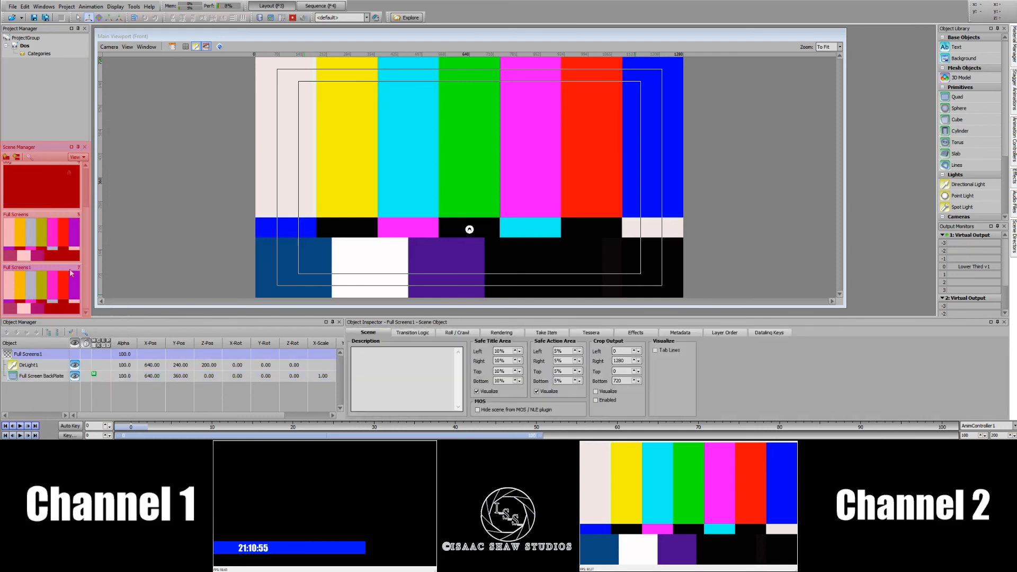
right_click(37, 275)
left_click(53, 335)
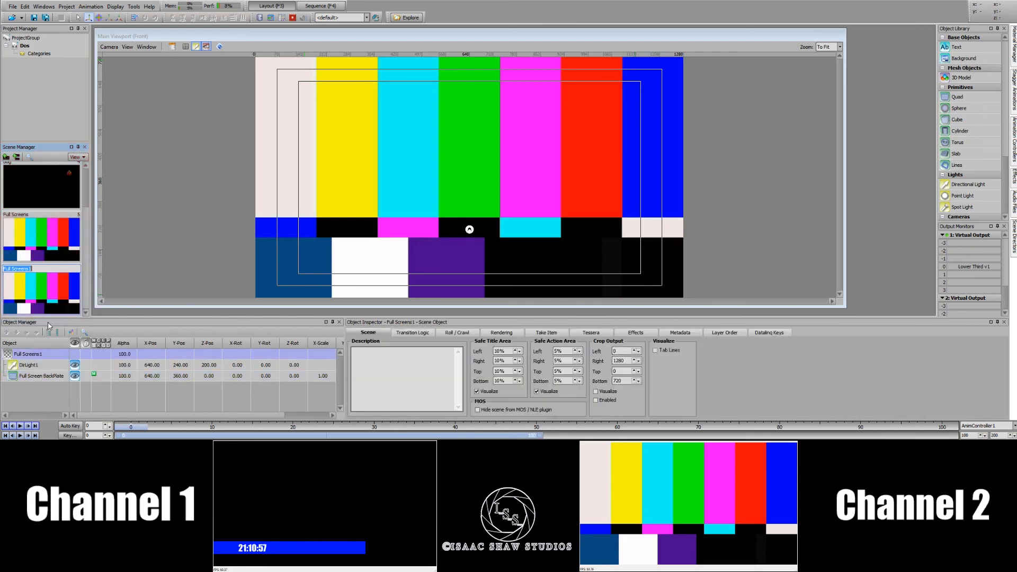
type("number 1")
Step: Apply the material showing the red 1 to the Full Screen BackPlate of the number 1 scene
left_click(51, 376)
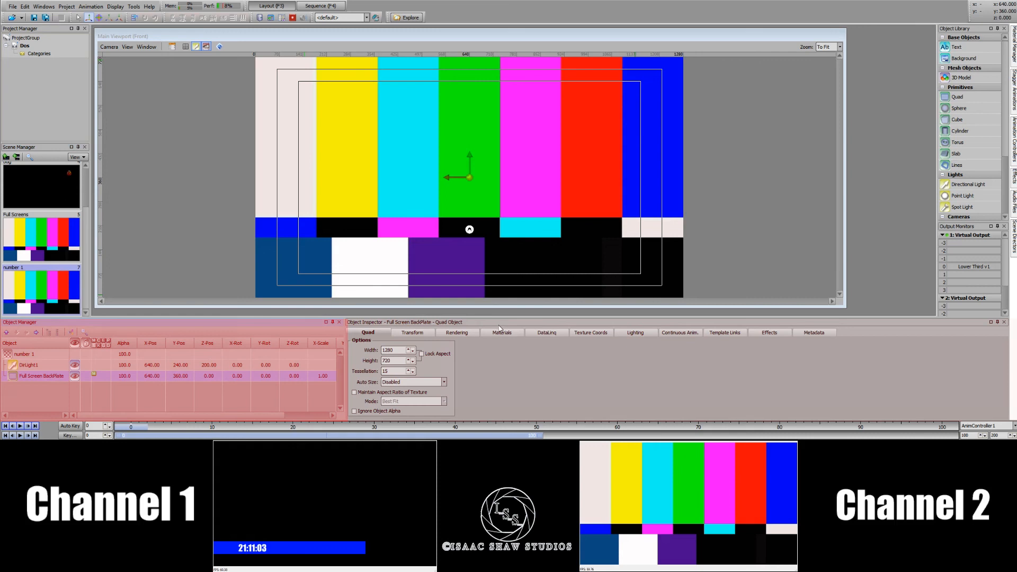
left_click(505, 333)
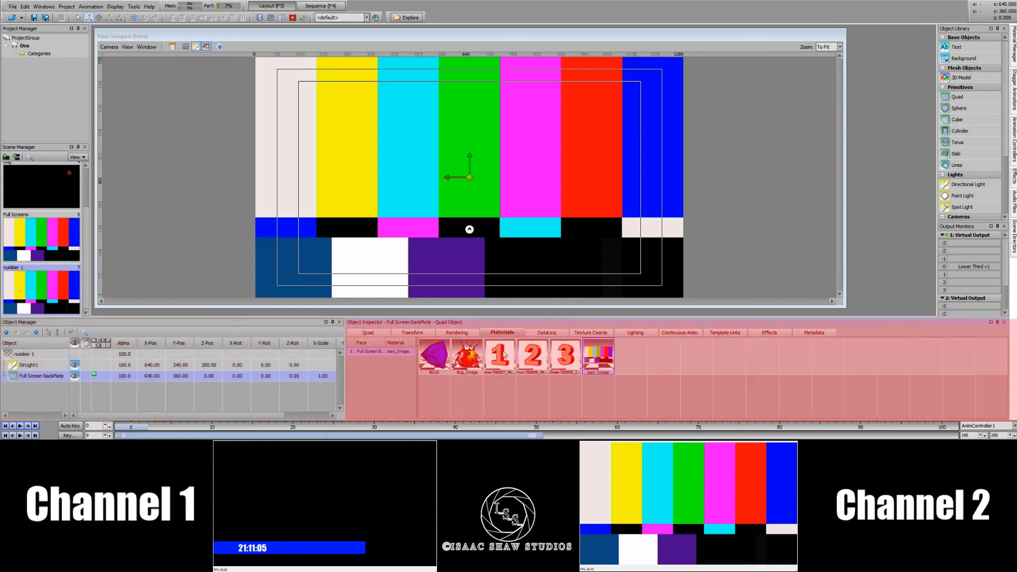
double_click(505, 355)
Step: Send the number 1 scene to the sequencer and play its take on Framebuffer 1
left_click(43, 289)
right_click(42, 289)
key("Escape")
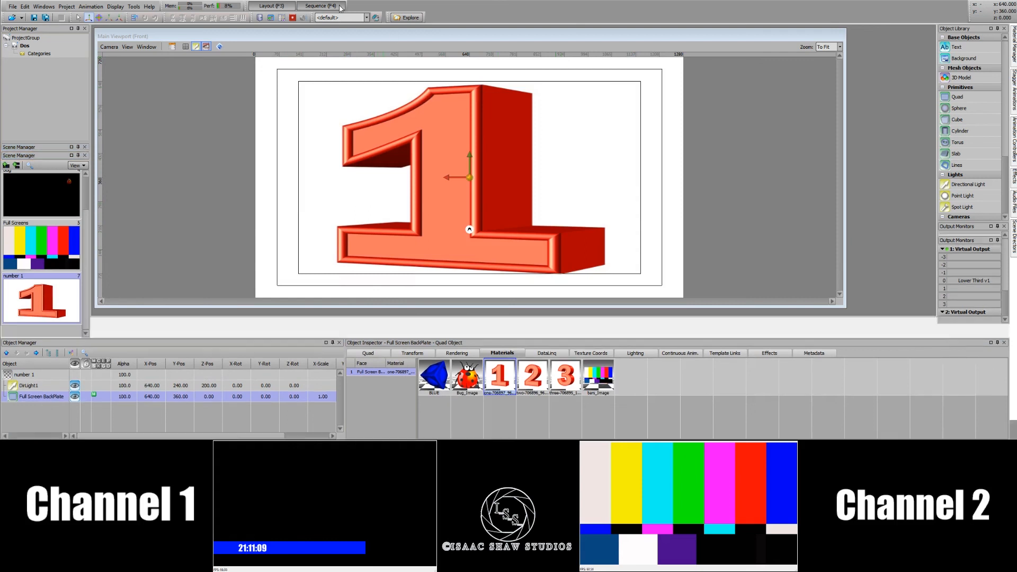
left_click(321, 5)
double_click(141, 259)
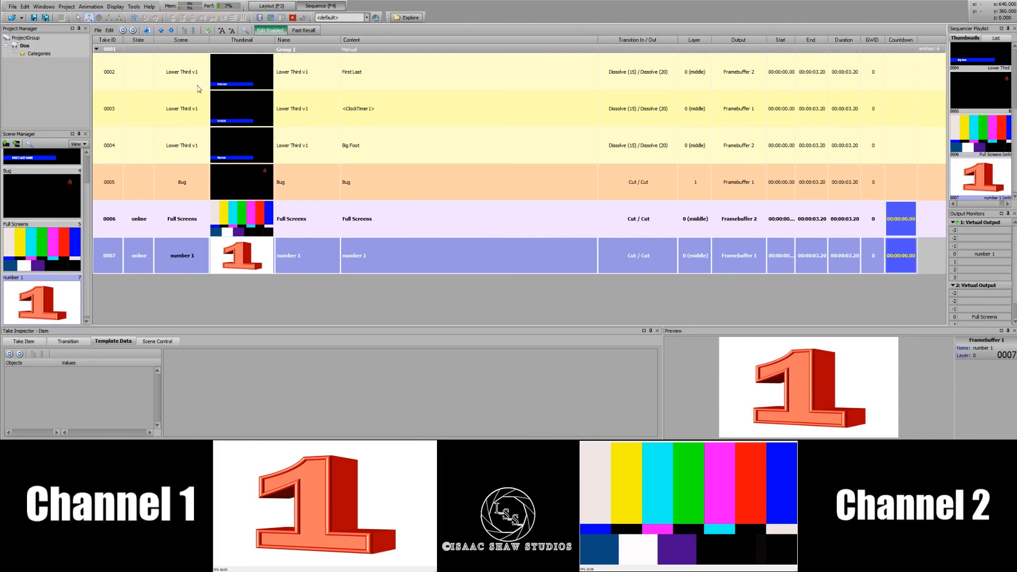
scroll(67, 186, "up", 1)
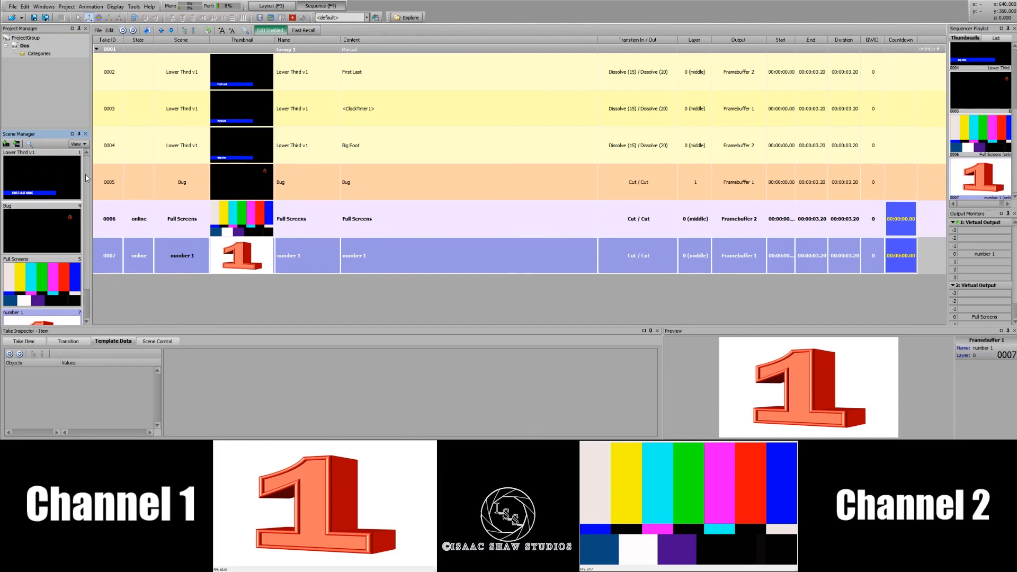
scroll(87, 179, "down", 1)
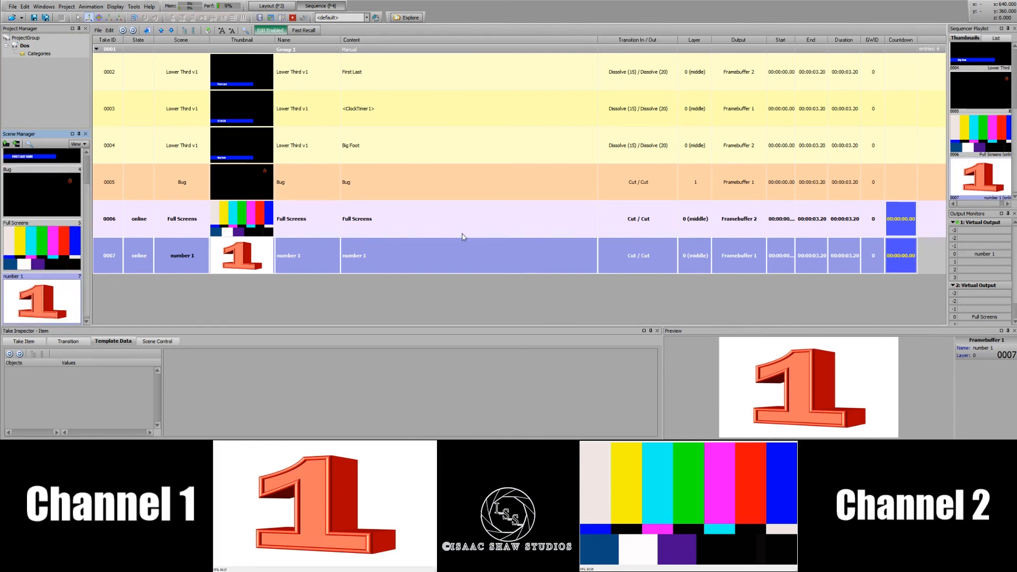
left_click(169, 231)
left_click(167, 246)
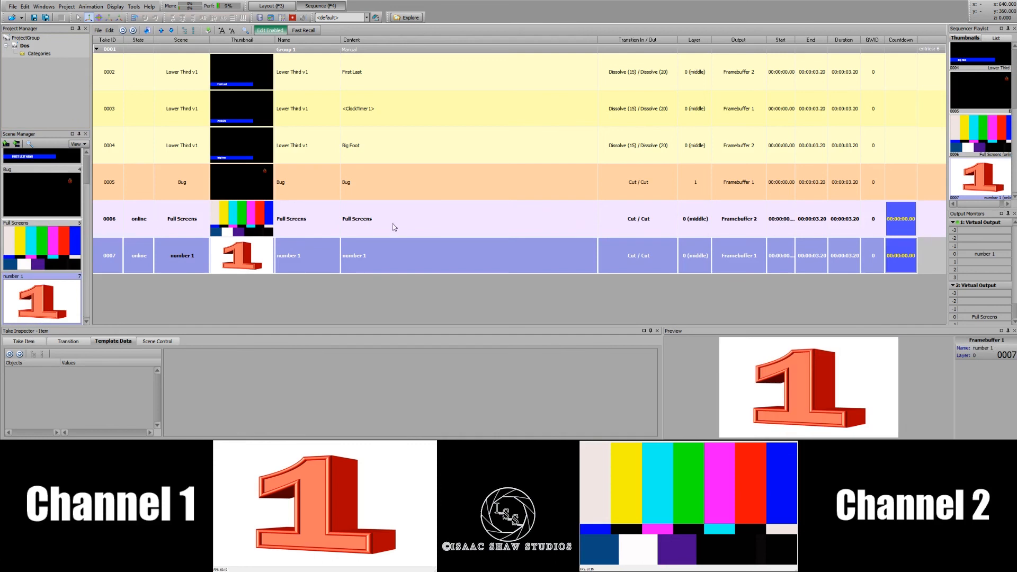
left_click(359, 235)
left_click(231, 239)
Step: Delete the number 1 take from the sequencer
right_click(183, 261)
left_click(212, 241)
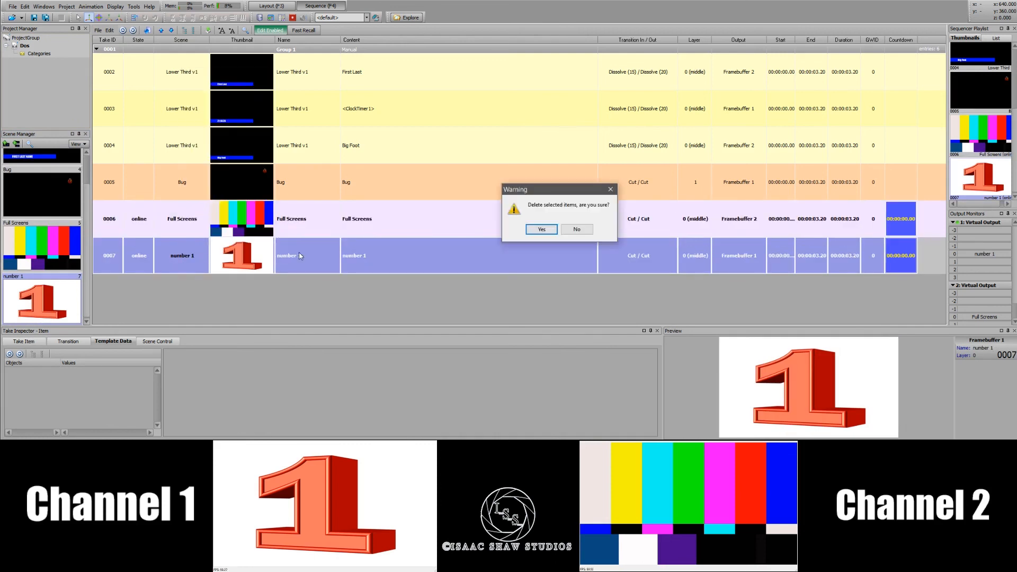
left_click(540, 229)
Step: Delete the number 1 scene from the project in the layout workspace
double_click(42, 289)
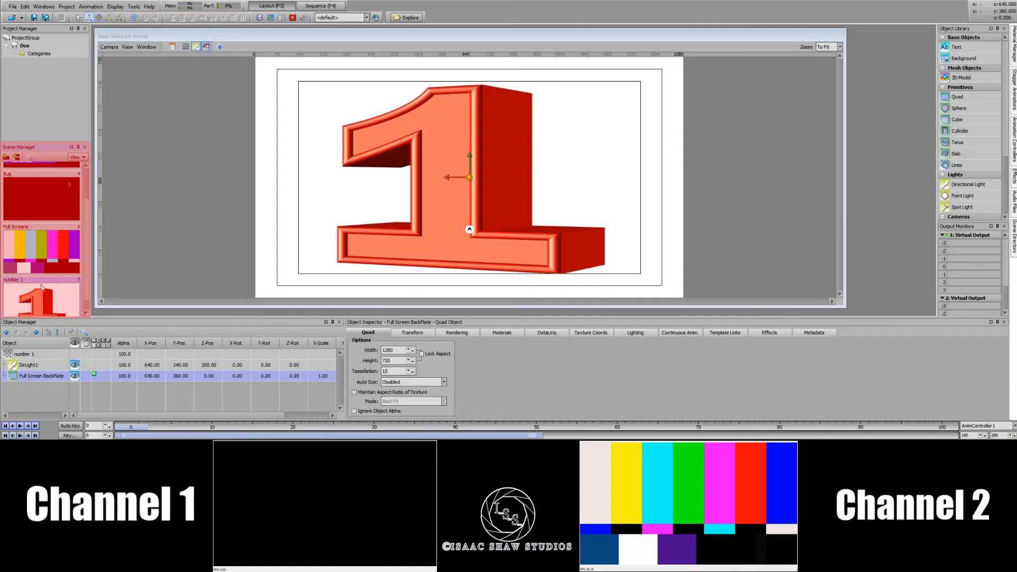
right_click(42, 287)
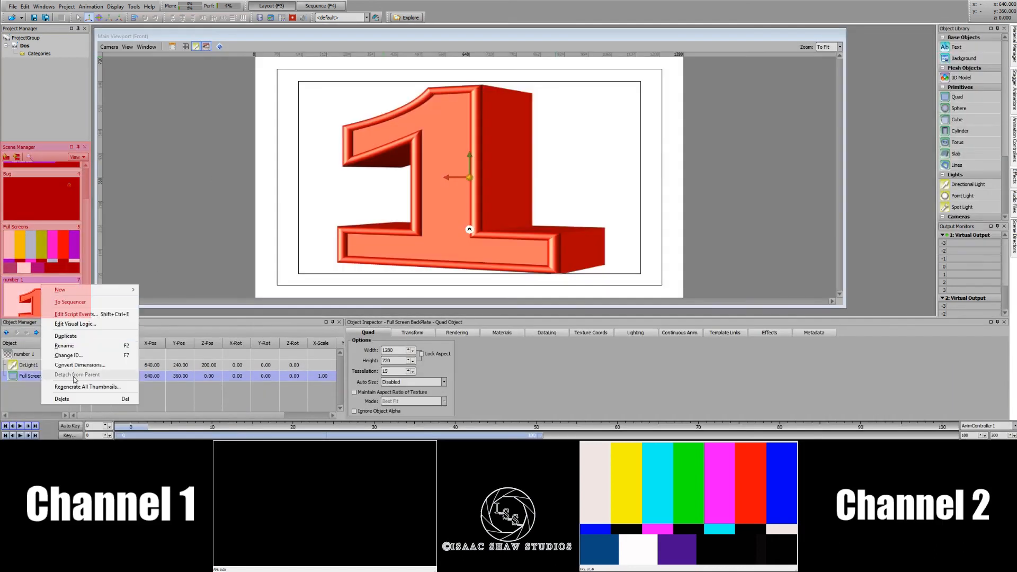
left_click(93, 397)
left_click(543, 231)
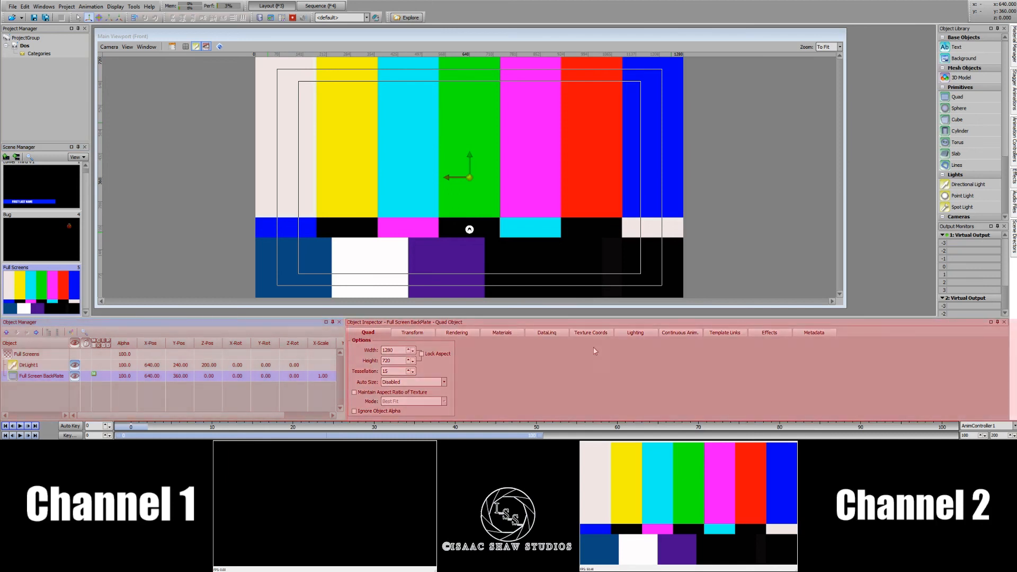
Step: Publish the Full Screen BackPlate as a template object and add Position, Rotation and Scale to its published properties
left_click(723, 333)
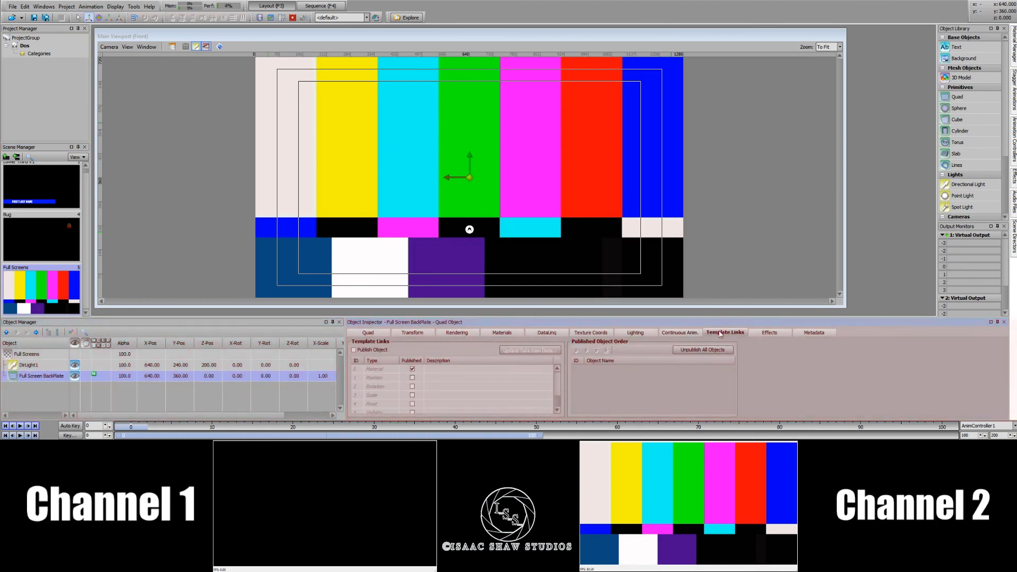
left_click(354, 350)
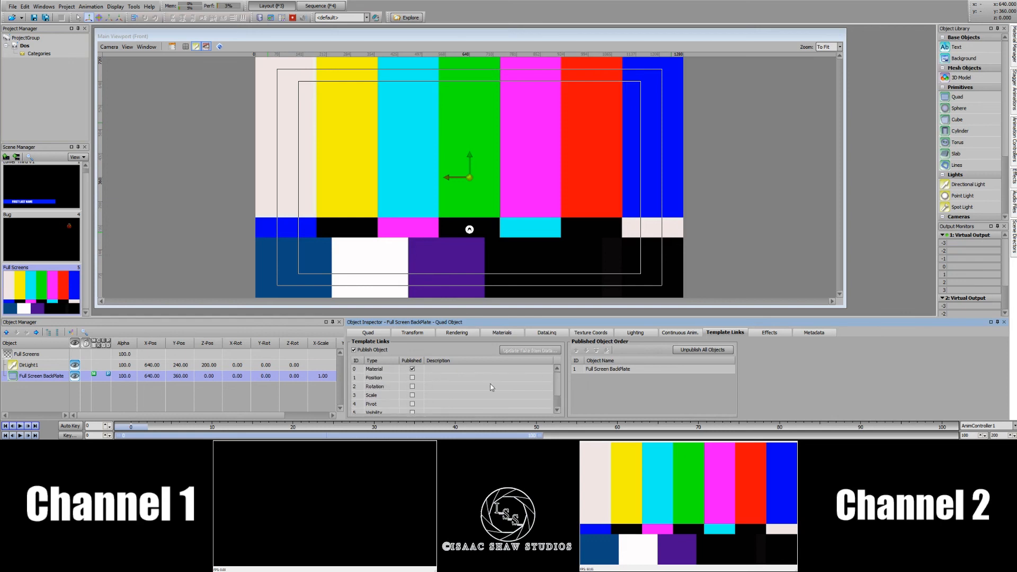
left_click(413, 378)
left_click(413, 387)
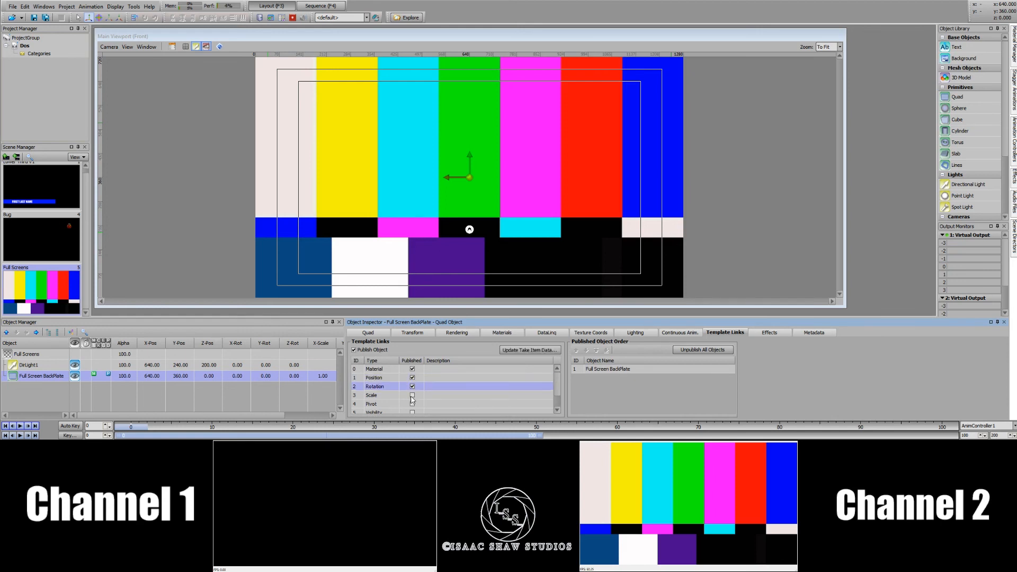
left_click(412, 396)
scroll(558, 399, "down", 3)
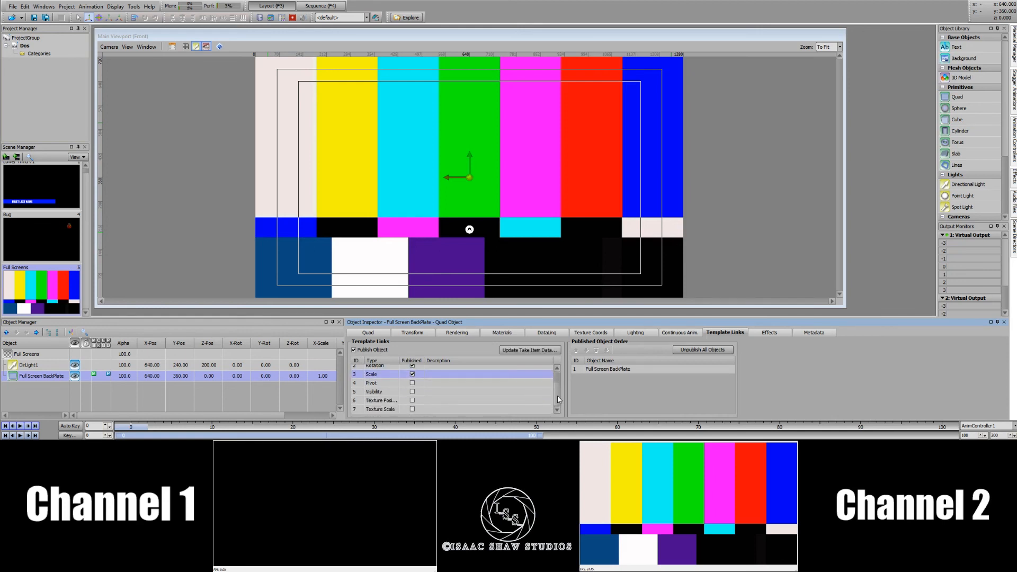
scroll(558, 393, "up", 3)
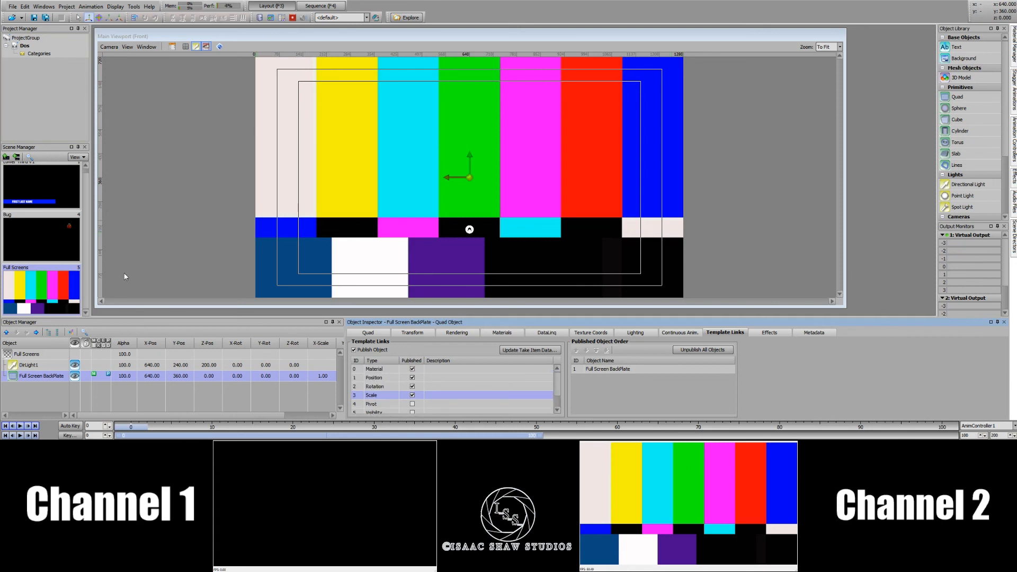
Step: Assign the number 1 image as the Full Screen BackPlate material of take 0006 and view its Position, Scale and Rotation properties
left_click(321, 6)
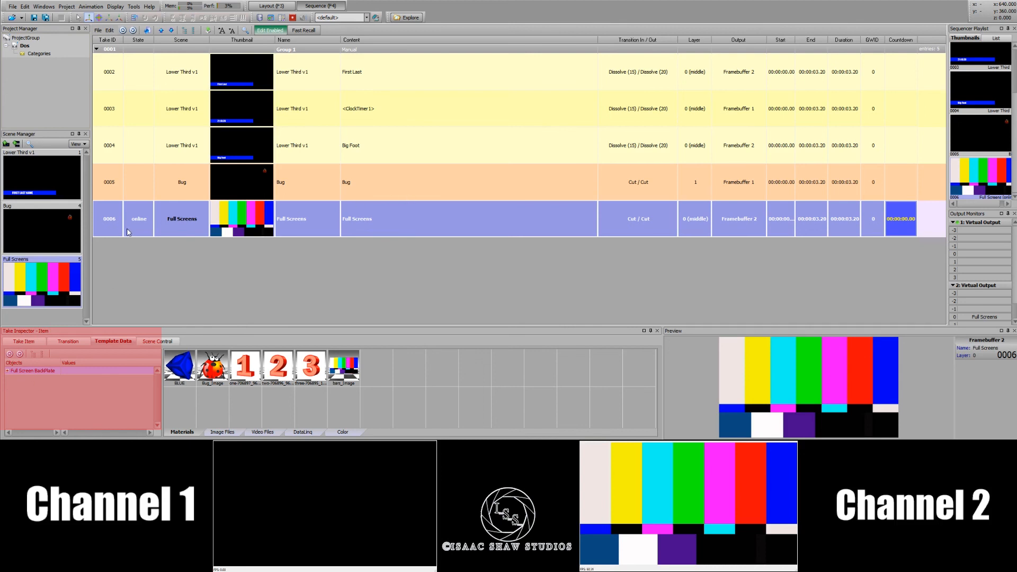
left_click(8, 371)
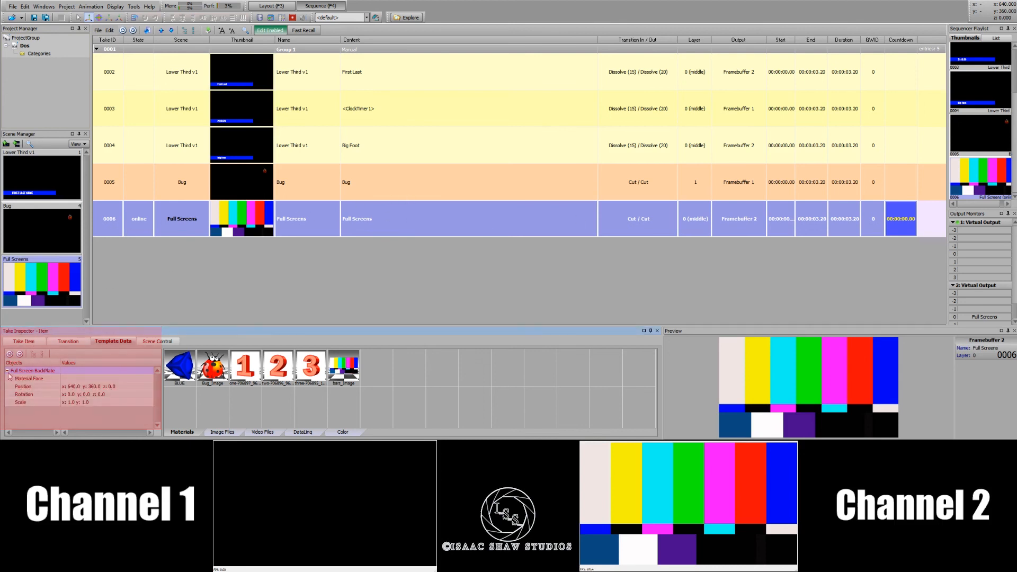
left_click(88, 380)
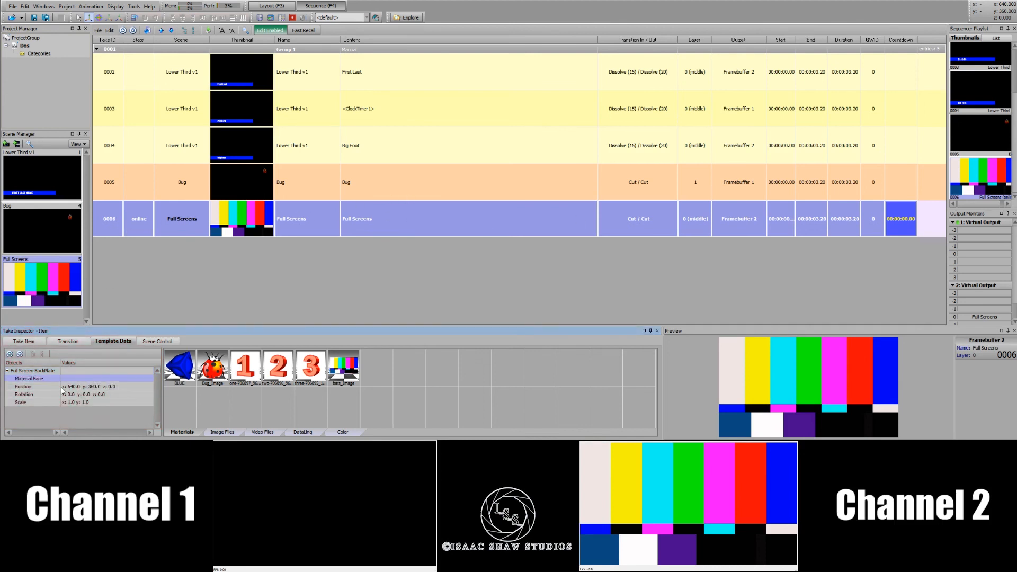
double_click(278, 372)
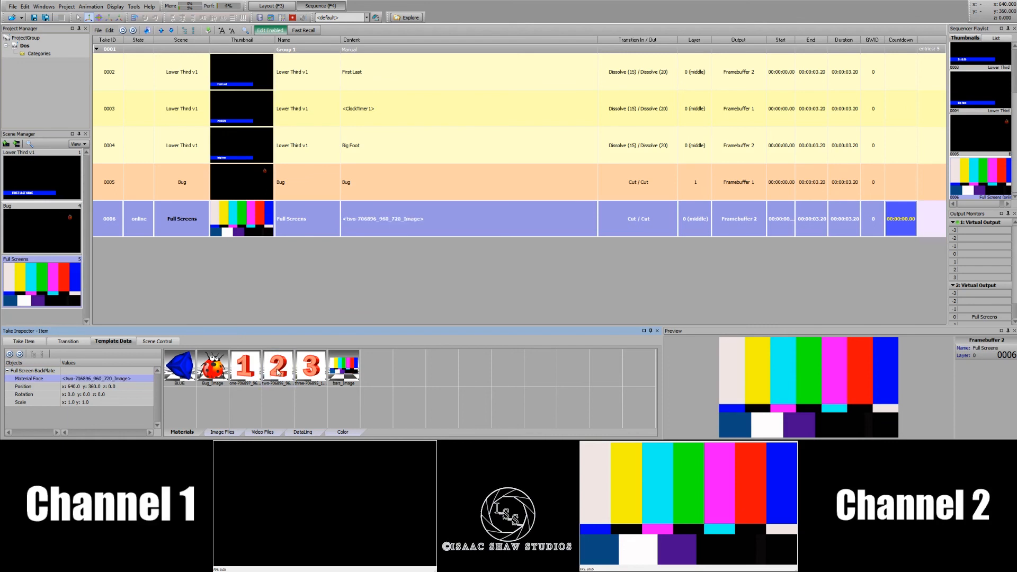
double_click(312, 370)
double_click(246, 371)
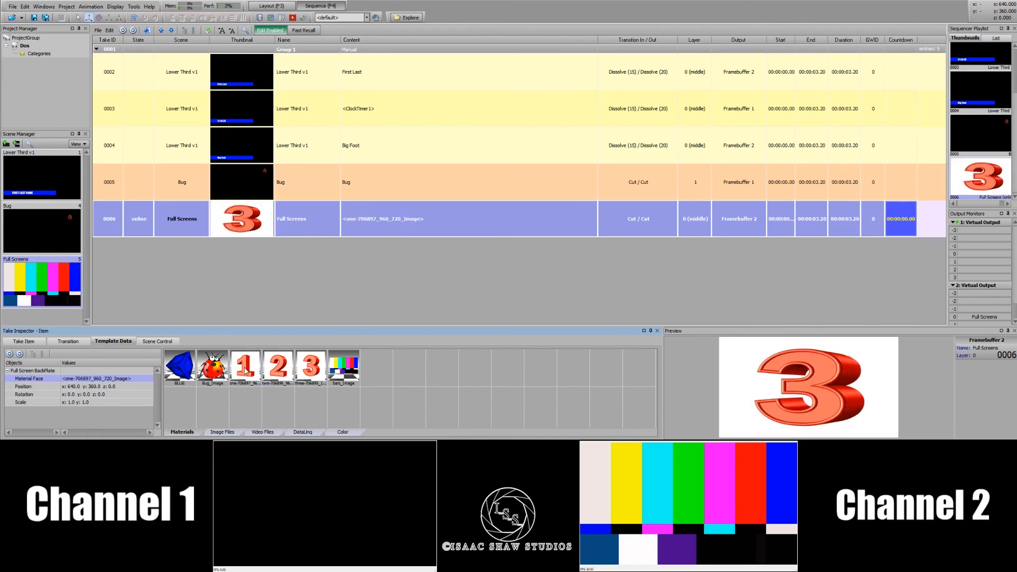
left_click(96, 388)
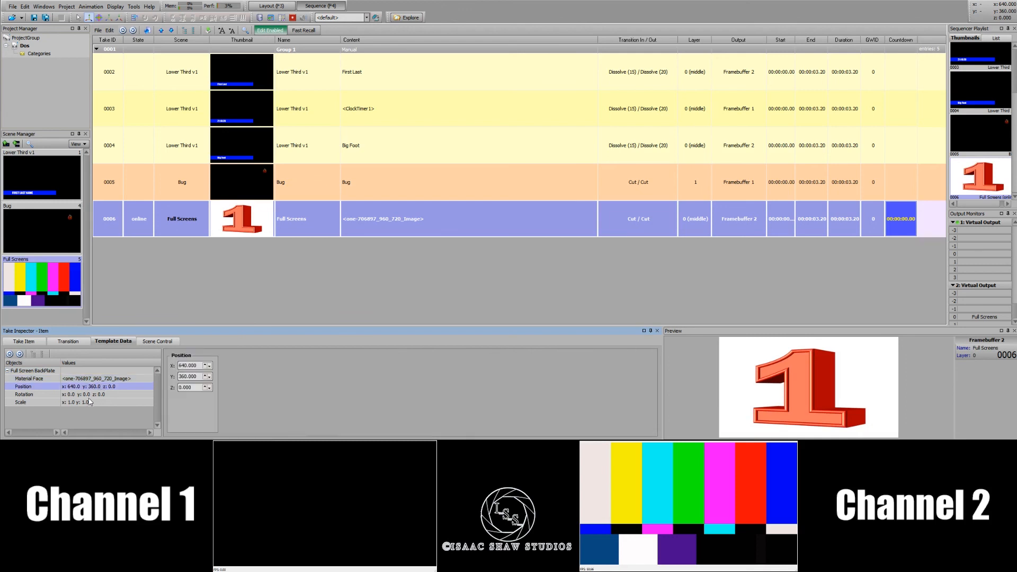
left_click(87, 403)
left_click(82, 394)
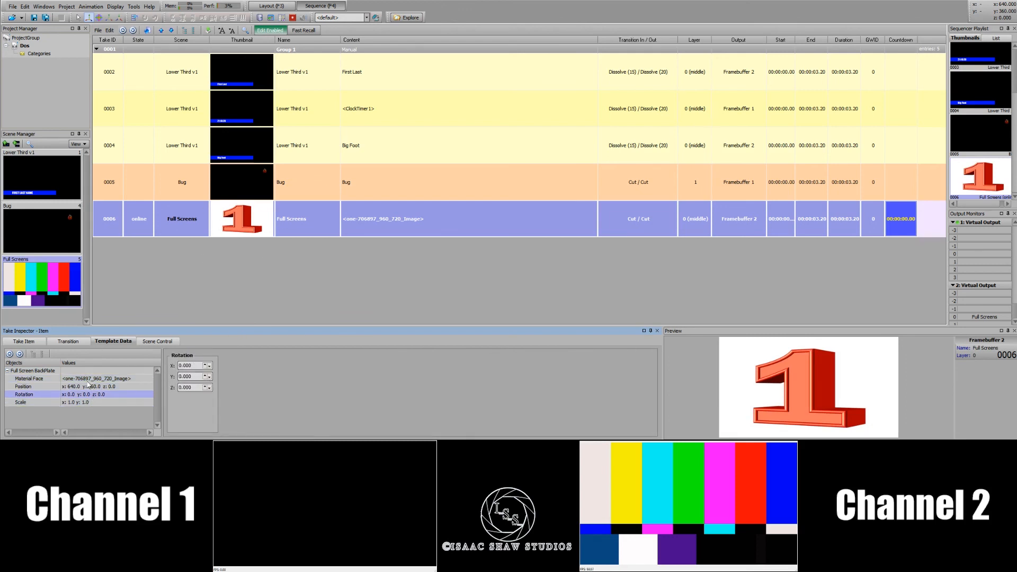
left_click(88, 379)
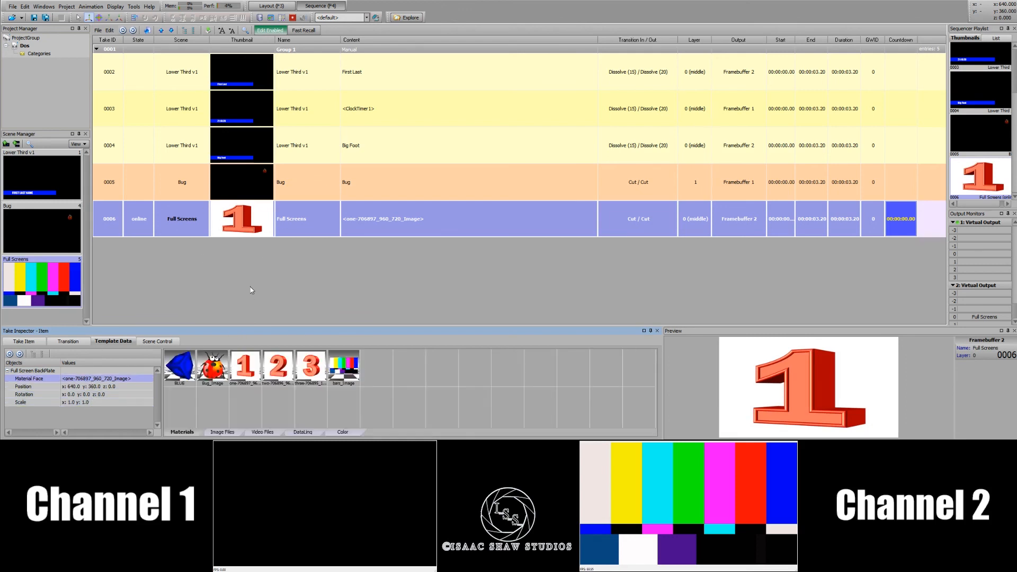
Step: Create two duplicates of the Full Screens take 0006 in the sequencer
right_click(193, 222)
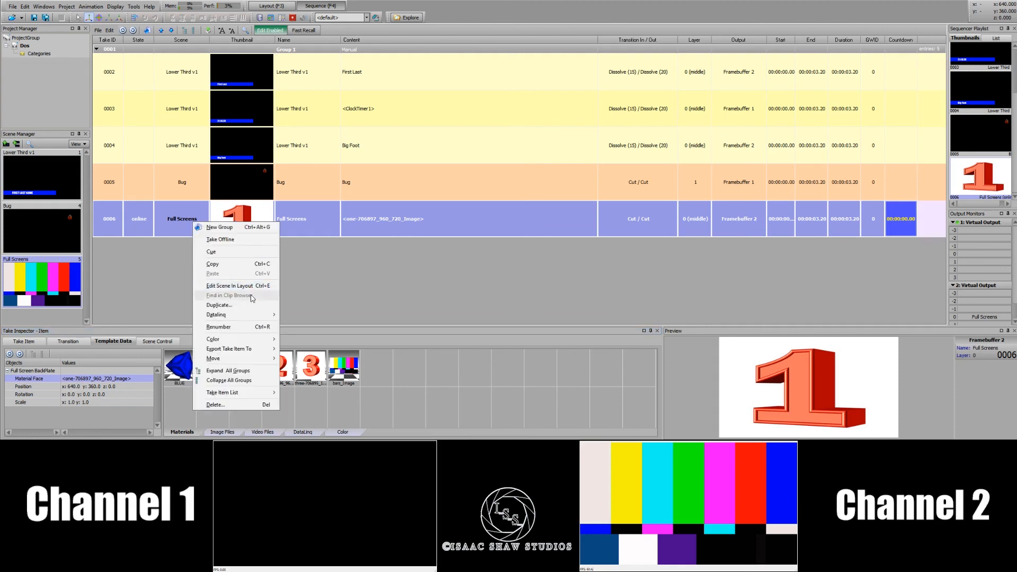
left_click(238, 306)
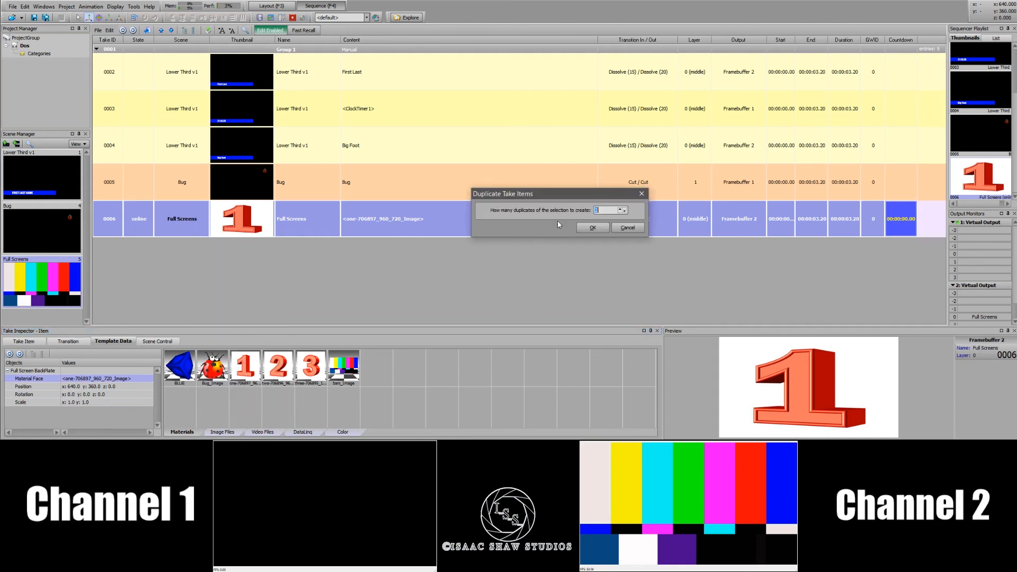
left_click(594, 228)
Step: Assign the number 2 image as the back plate material of take 0007 and the number 3 image for take 0008
left_click(157, 263)
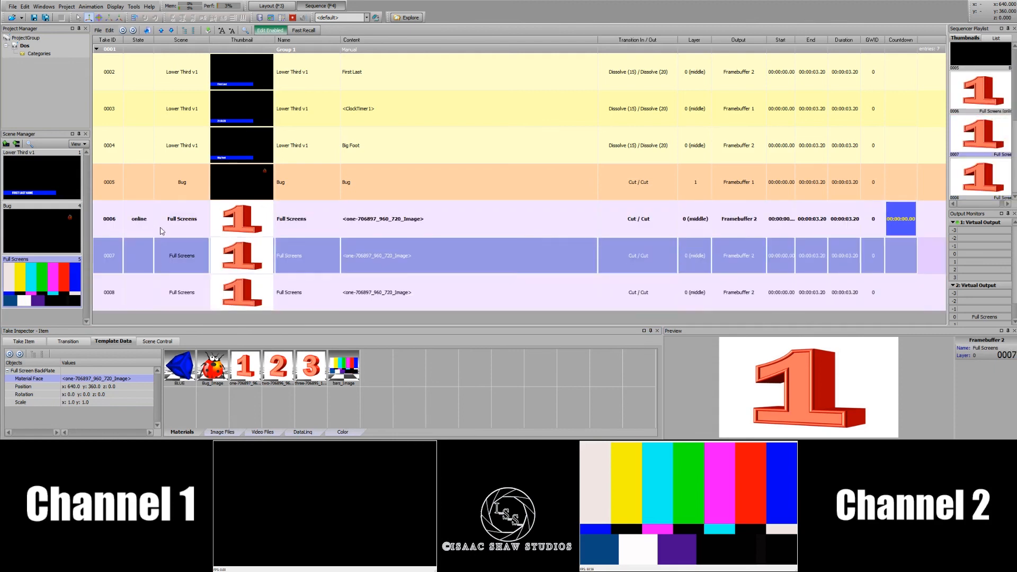
left_click(273, 367)
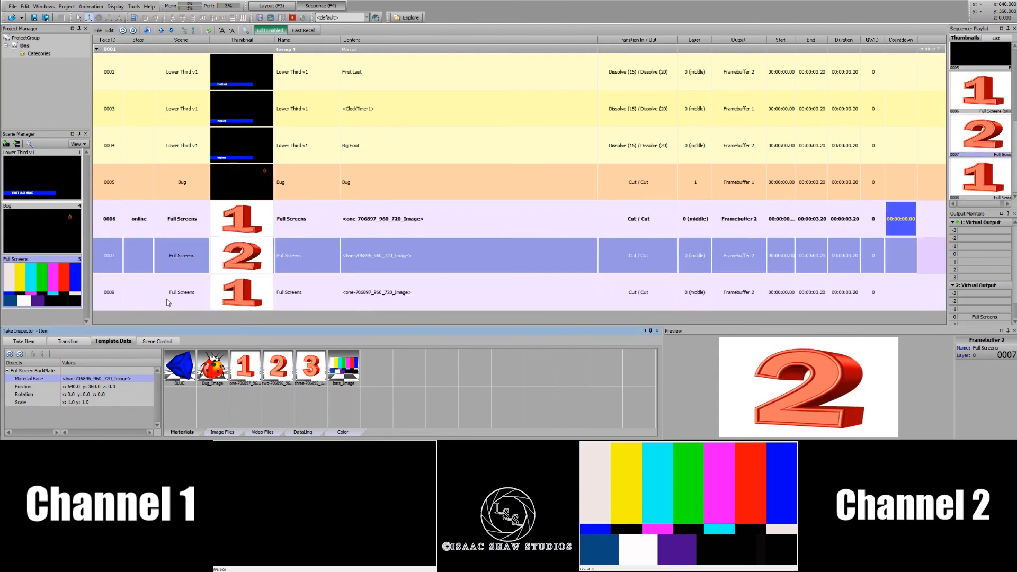
left_click(166, 299)
left_click(311, 366)
Step: Compare the previews and content of Full Screens takes 0006, 0007 and 0008
left_click(160, 260)
left_click(176, 220)
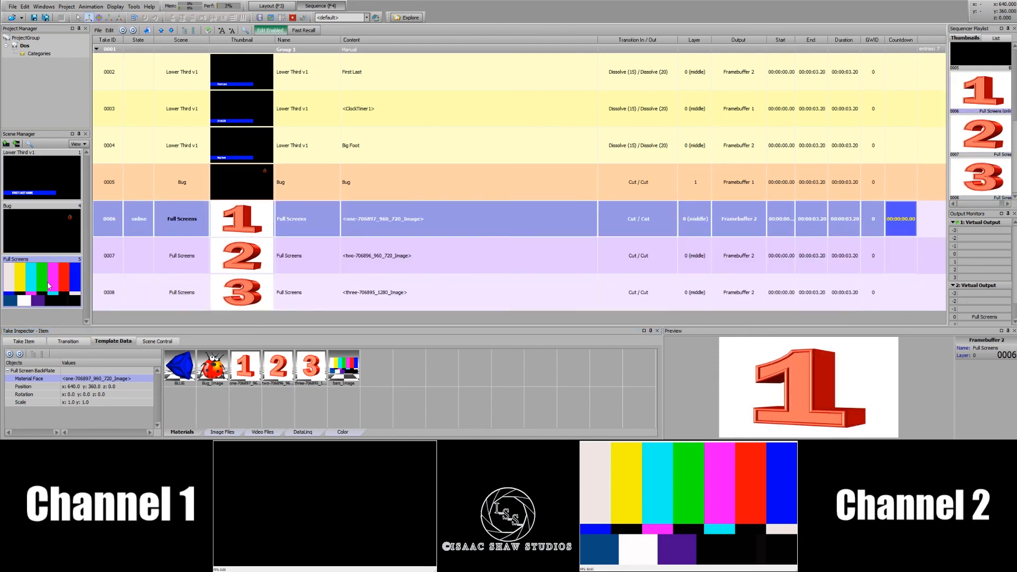
left_click(360, 262)
left_click(312, 304)
left_click(308, 261)
left_click(307, 224)
Step: Set the back plate scale of take 0007 to 0.5 in both X and Y
left_click(176, 264)
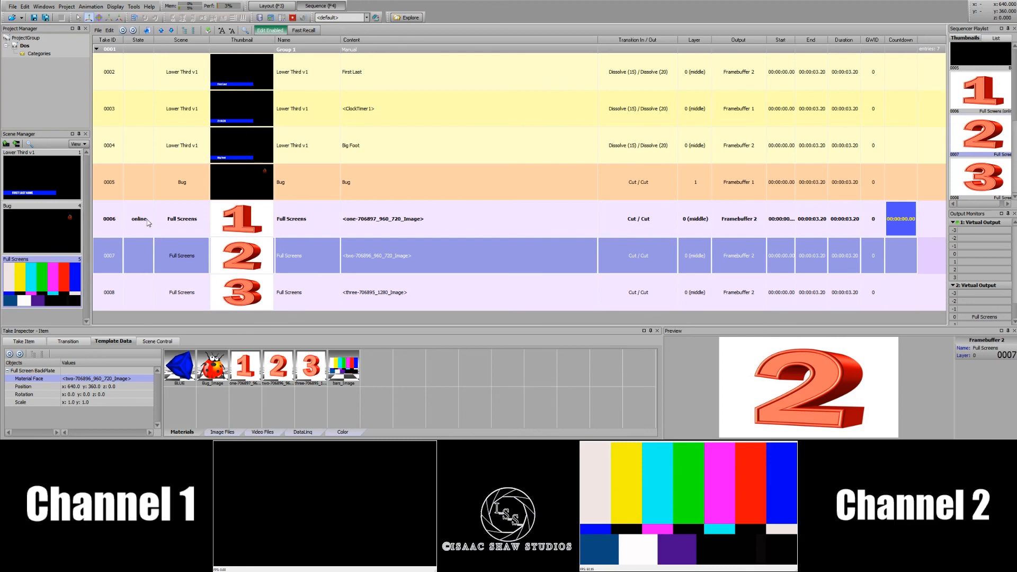
left_click(95, 403)
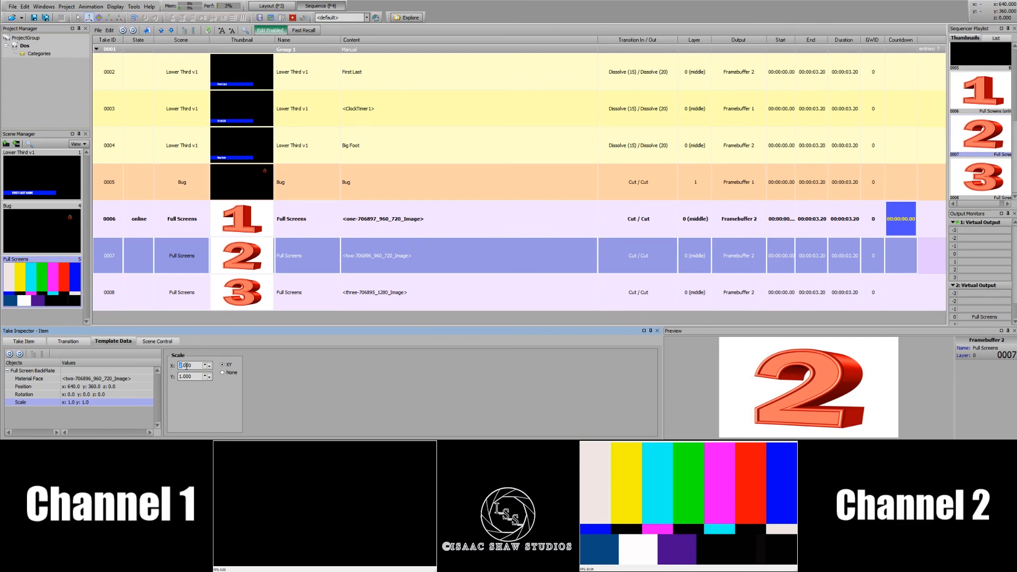
type("505")
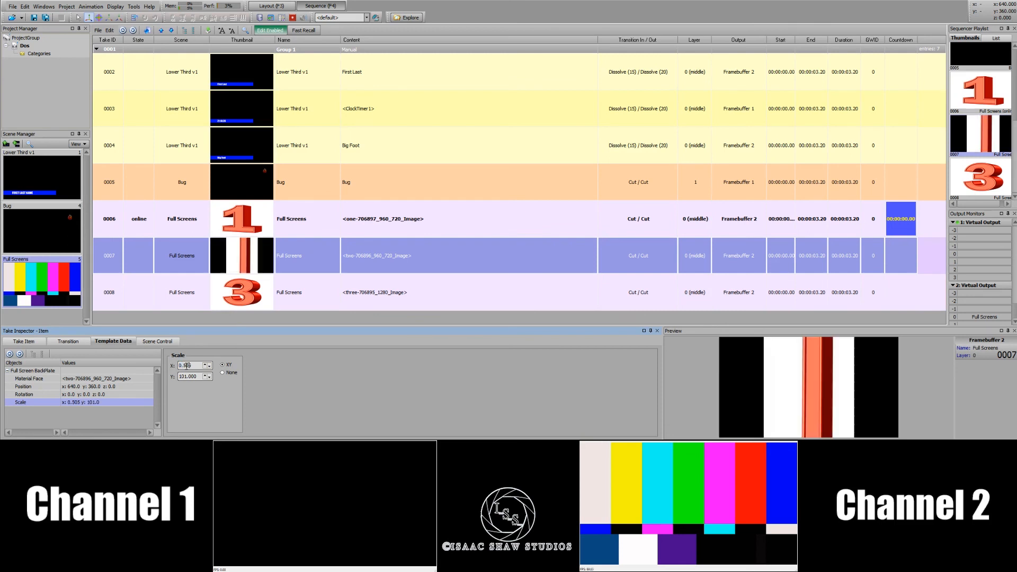
key("BackSpace")
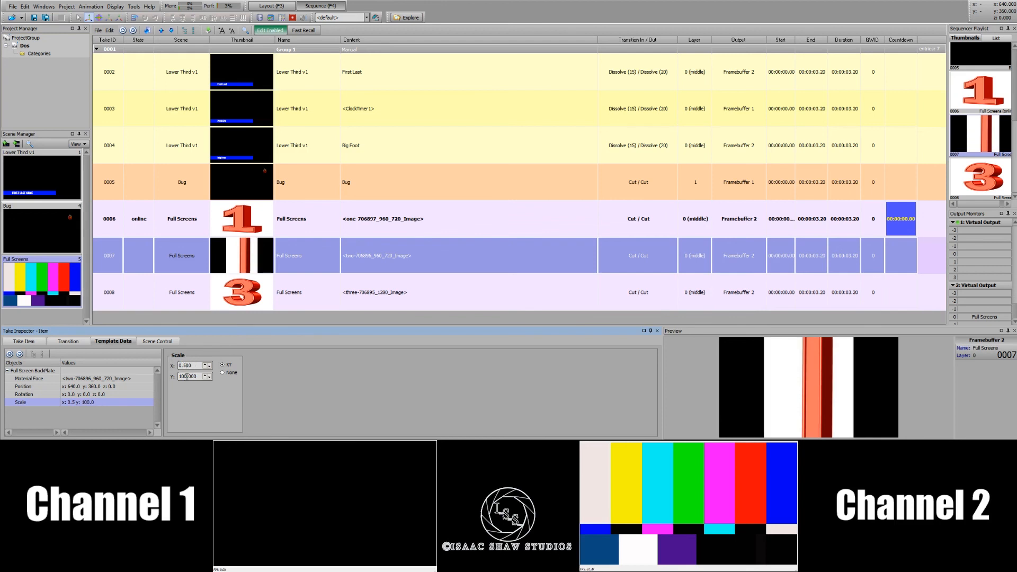
type("0.500")
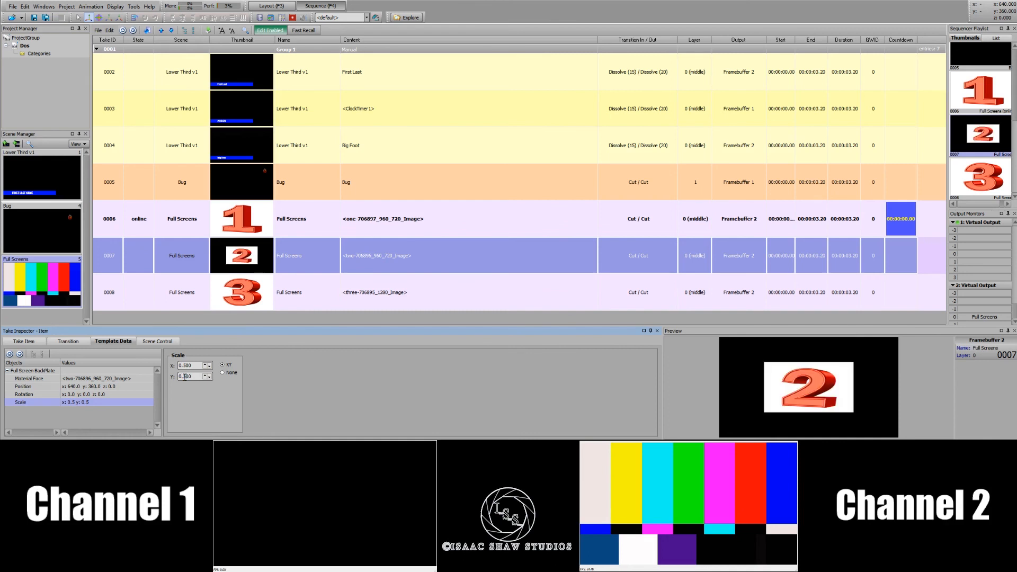
key("Return")
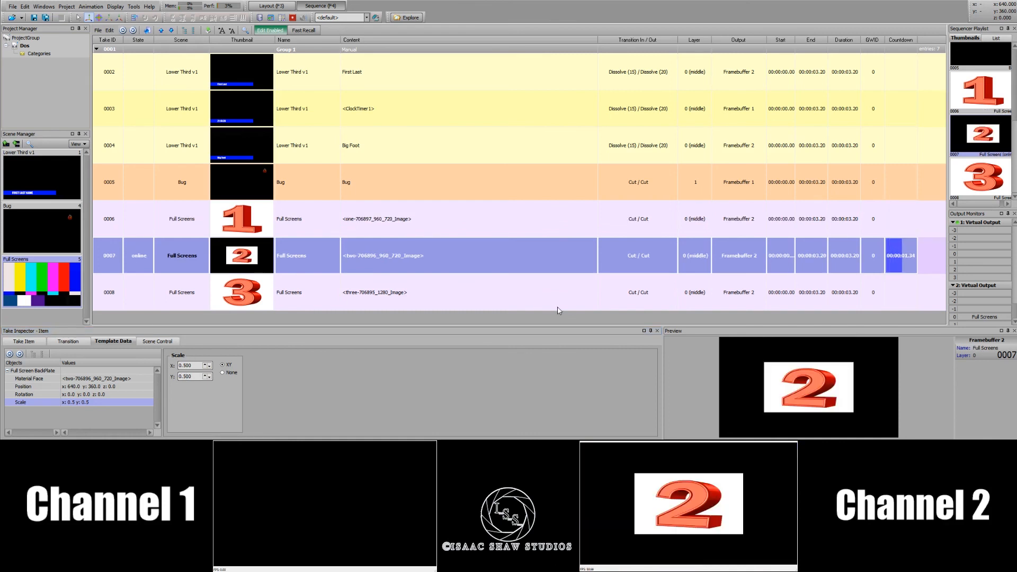
Step: Play Full Screens takes 0006, 0007 and 0008 alternately on Framebuffer 2, ending on take 0006
double_click(137, 221)
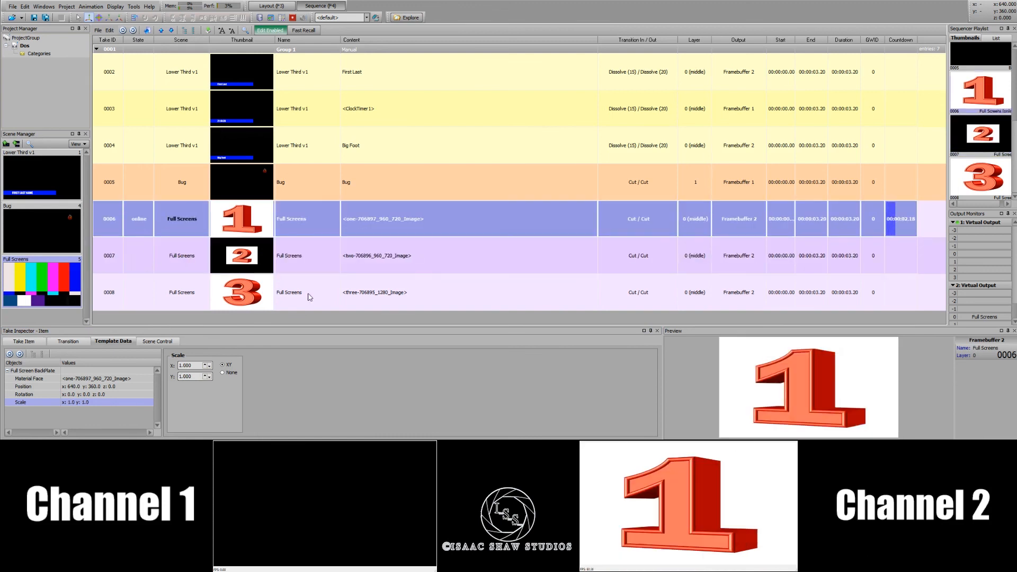
double_click(130, 294)
double_click(137, 256)
double_click(144, 231)
double_click(139, 261)
double_click(143, 289)
double_click(147, 259)
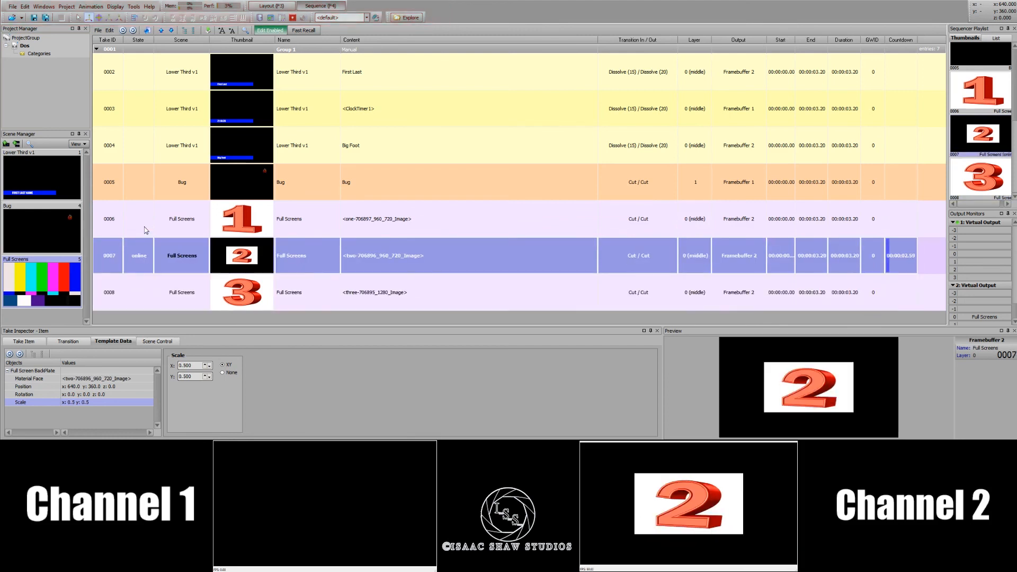
double_click(145, 229)
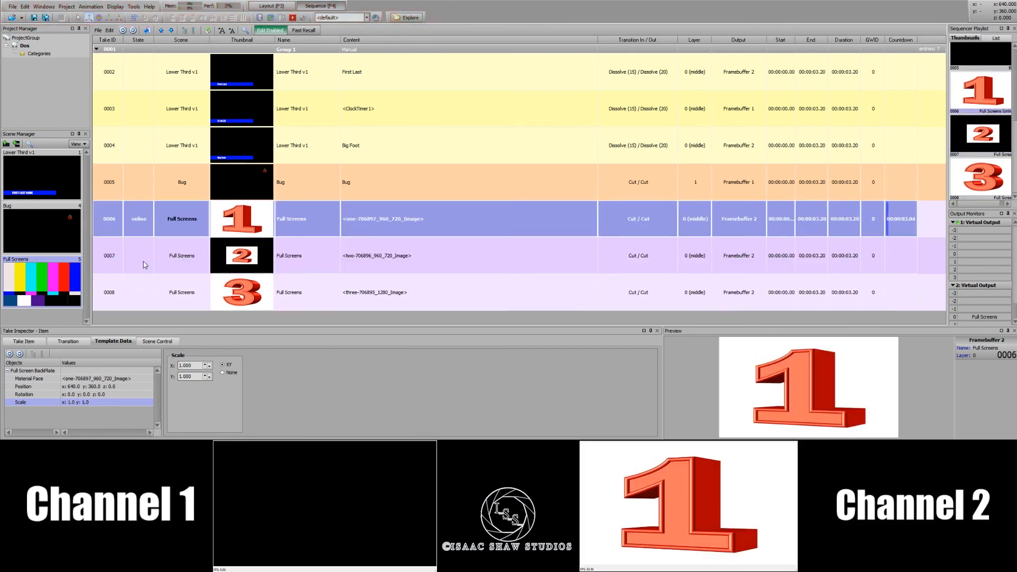
Step: Set the back plate rotation of take 0008 to 45 in X, Y and Z
left_click(101, 394)
left_click(139, 306)
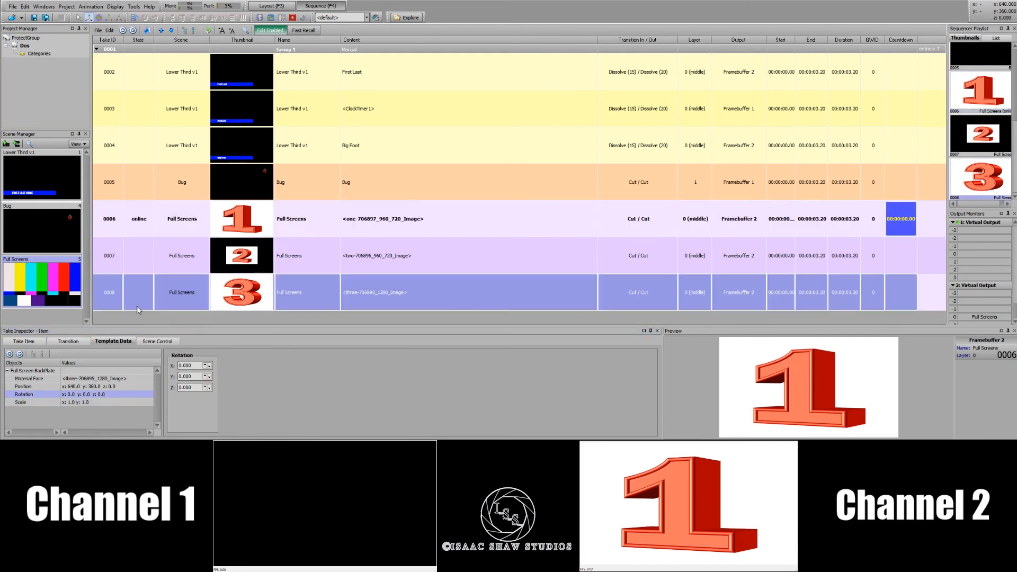
left_click(90, 395)
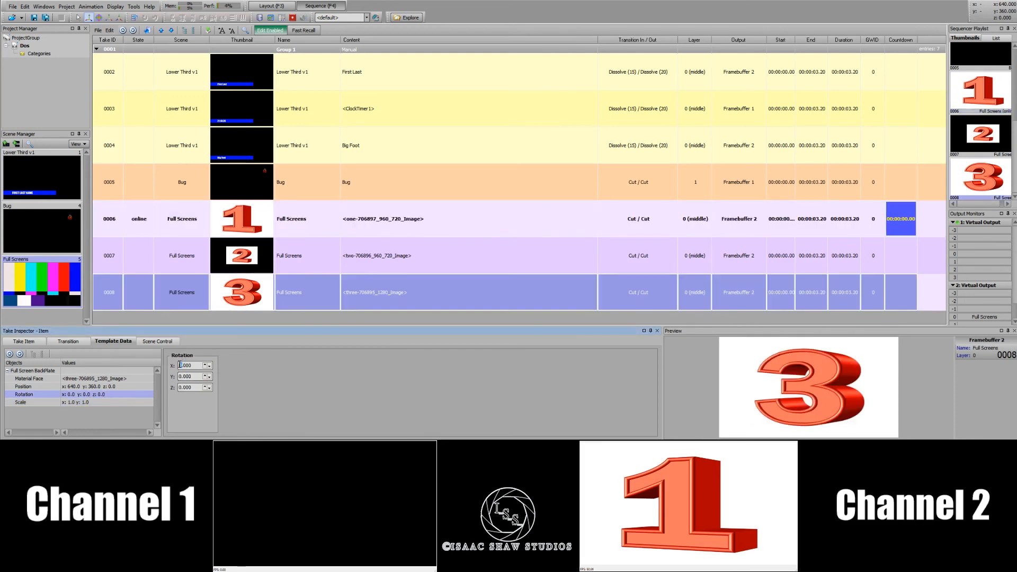
type("45")
key("Return")
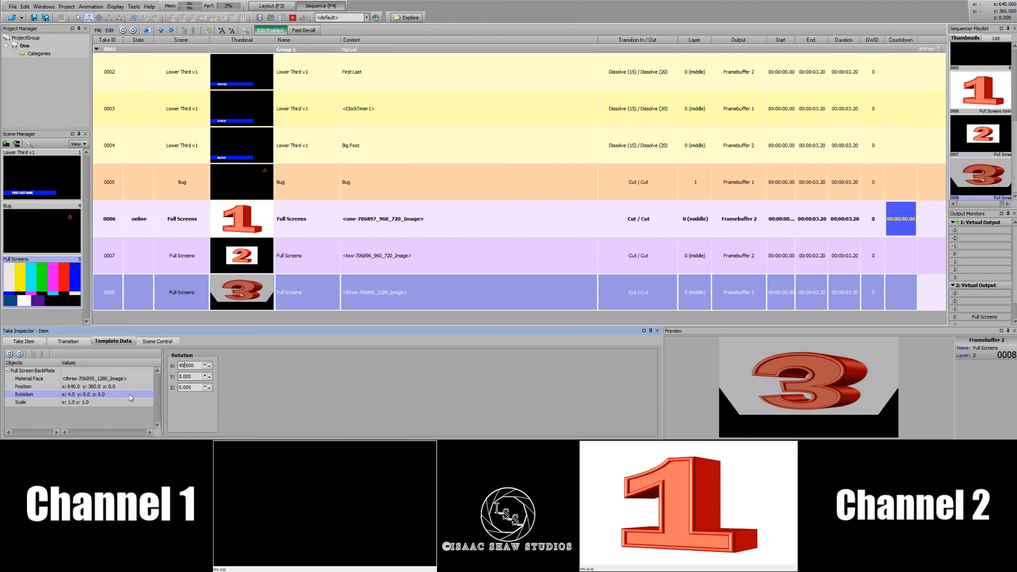
type("45")
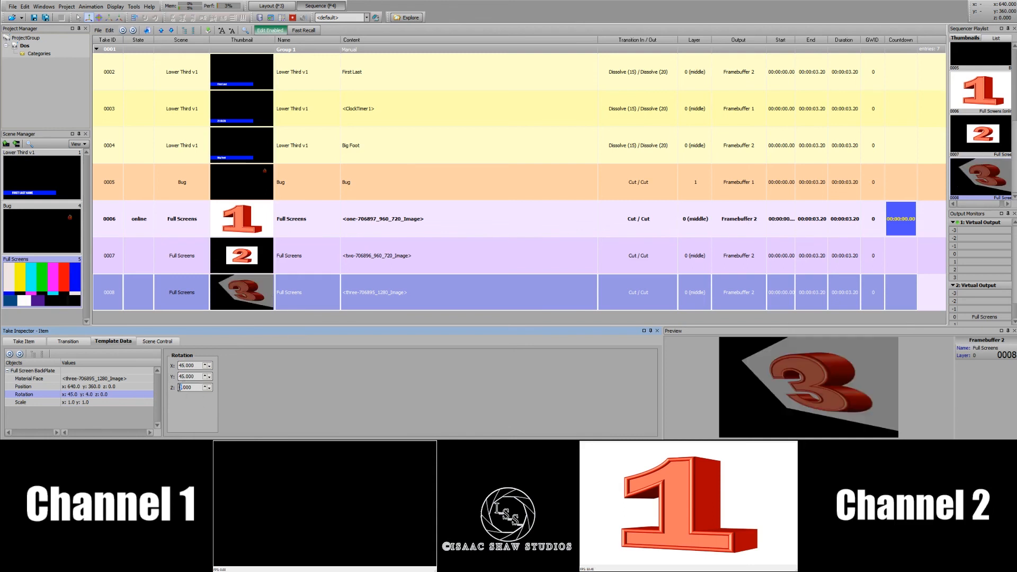
type("45")
key("Return")
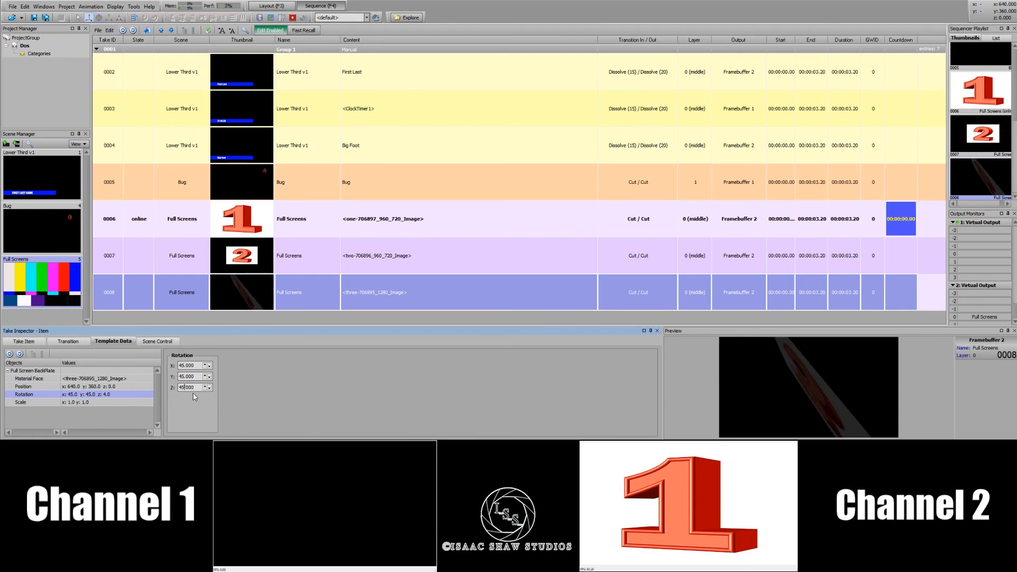
Step: Switch between the three Full Screens takes, play takes 0007 and 0006 on Framebuffer 2, and take the output offline
left_click(141, 231)
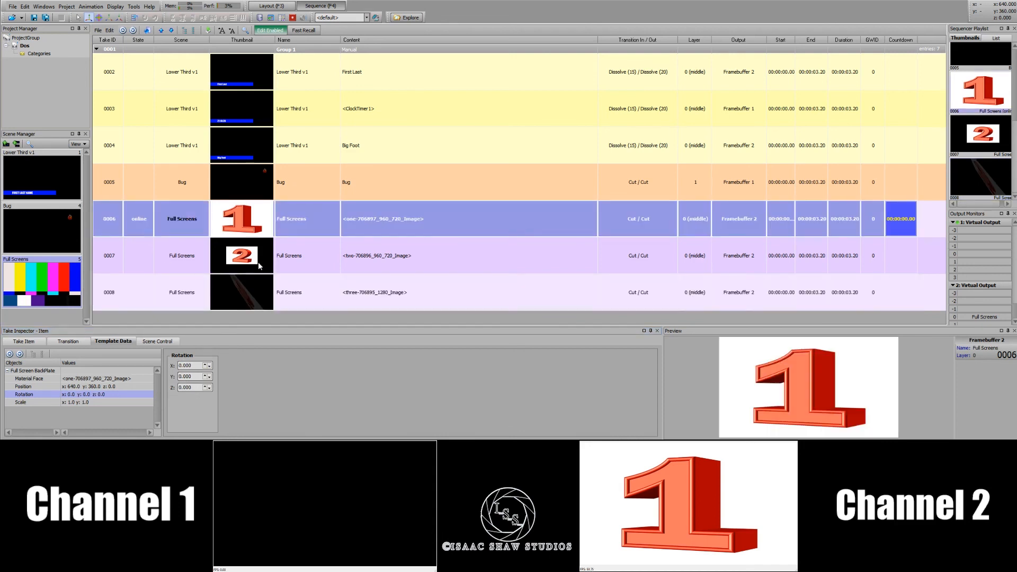
left_click(140, 256)
left_click(152, 235)
left_click(131, 247)
left_click(137, 215)
left_click(137, 258)
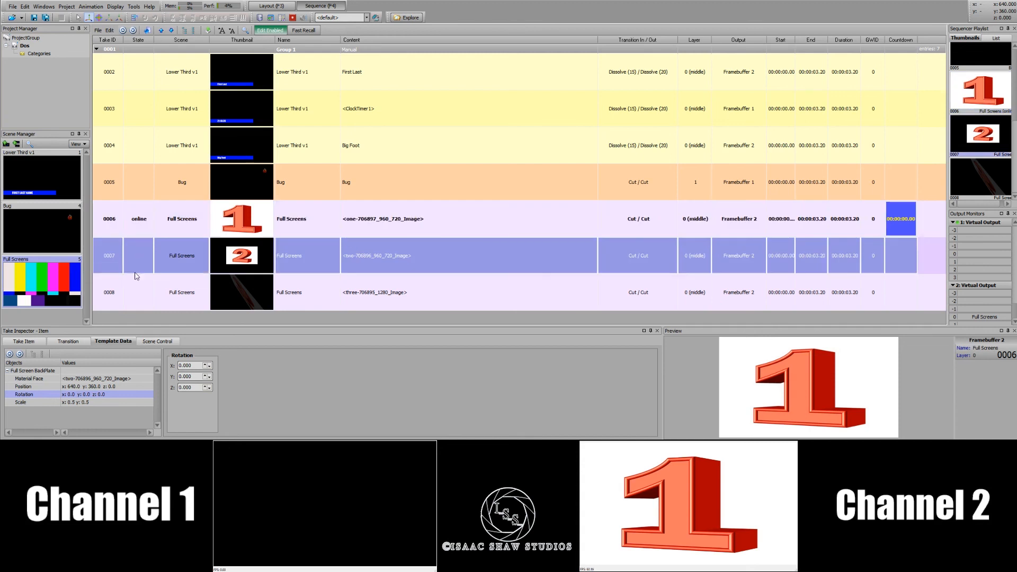
left_click(135, 297)
left_click(142, 260)
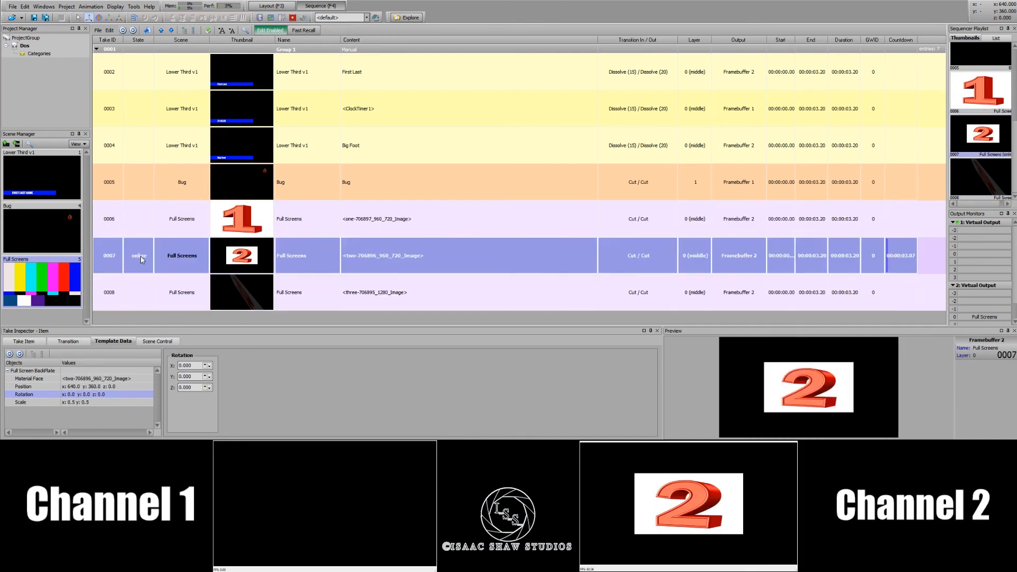
left_click(152, 236)
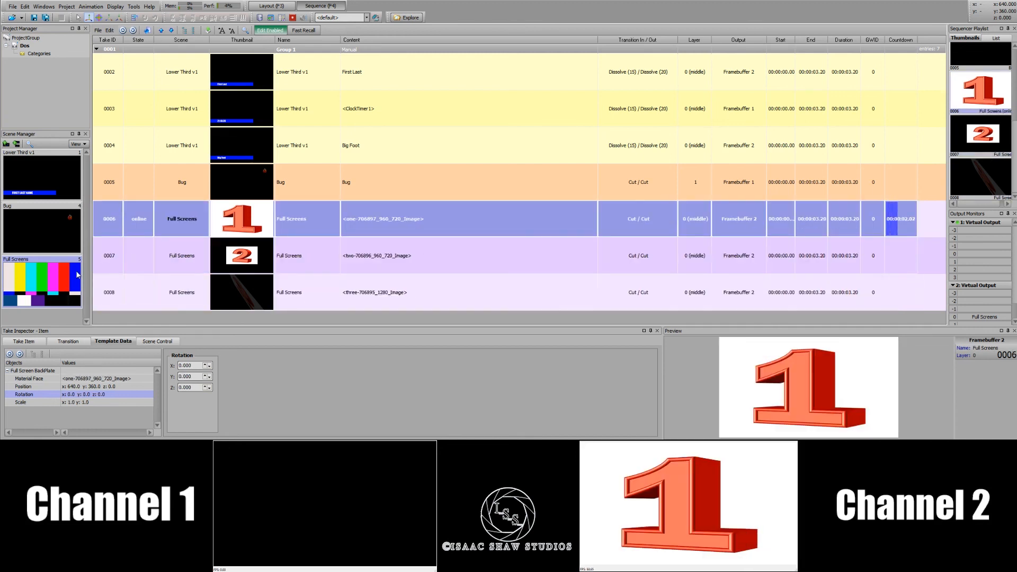
left_click(118, 266)
left_click(134, 290)
left_click(139, 253)
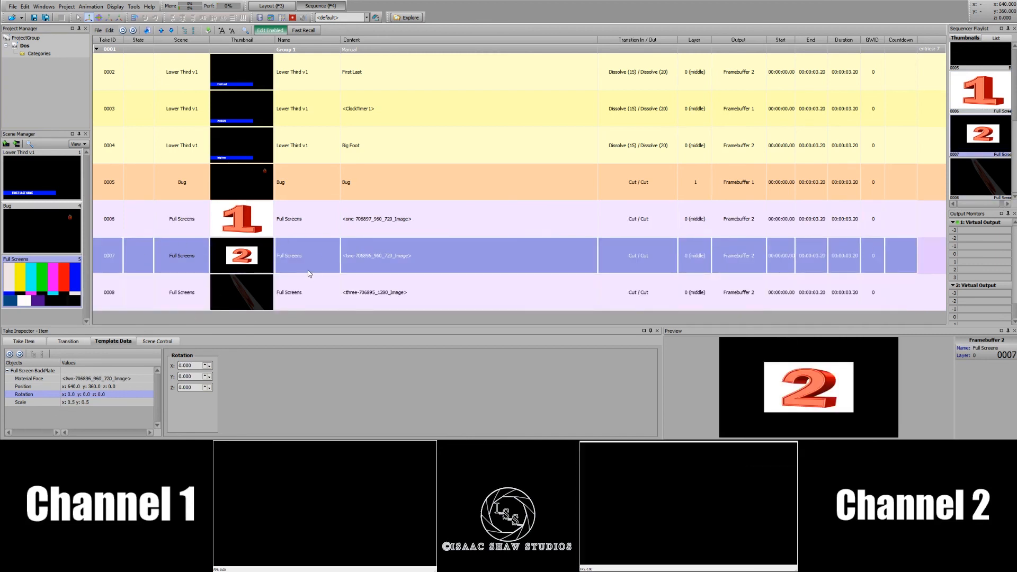
Step: Open the Lower Third v1 scene of take 0002 for editing in the layout workspace
left_click(138, 85)
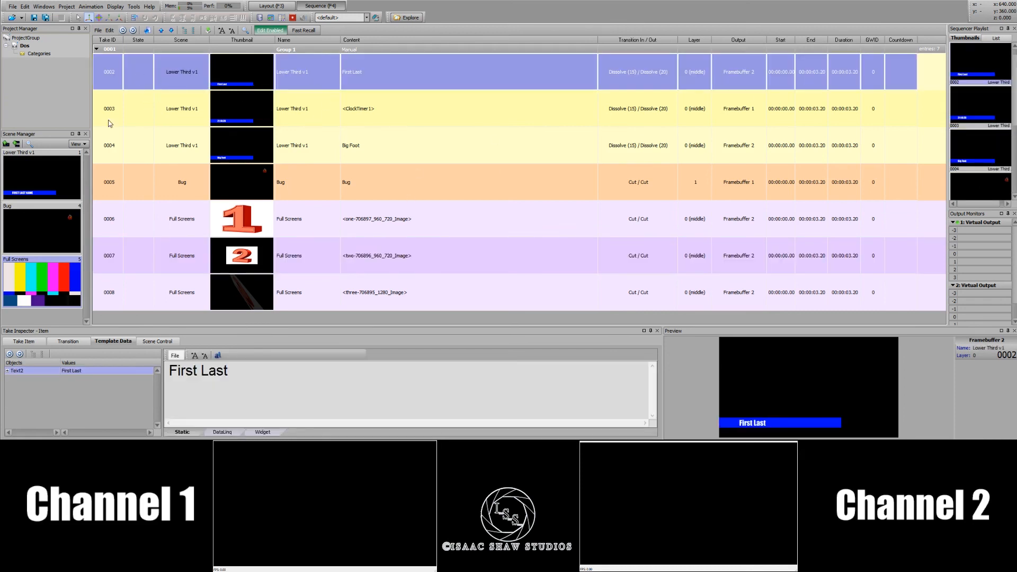
right_click(145, 77)
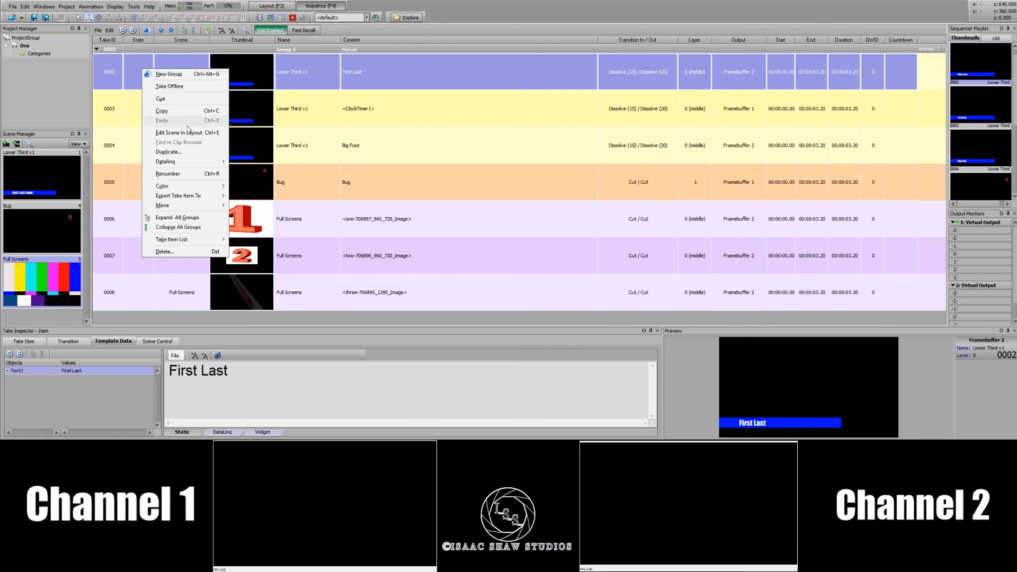
left_click(189, 132)
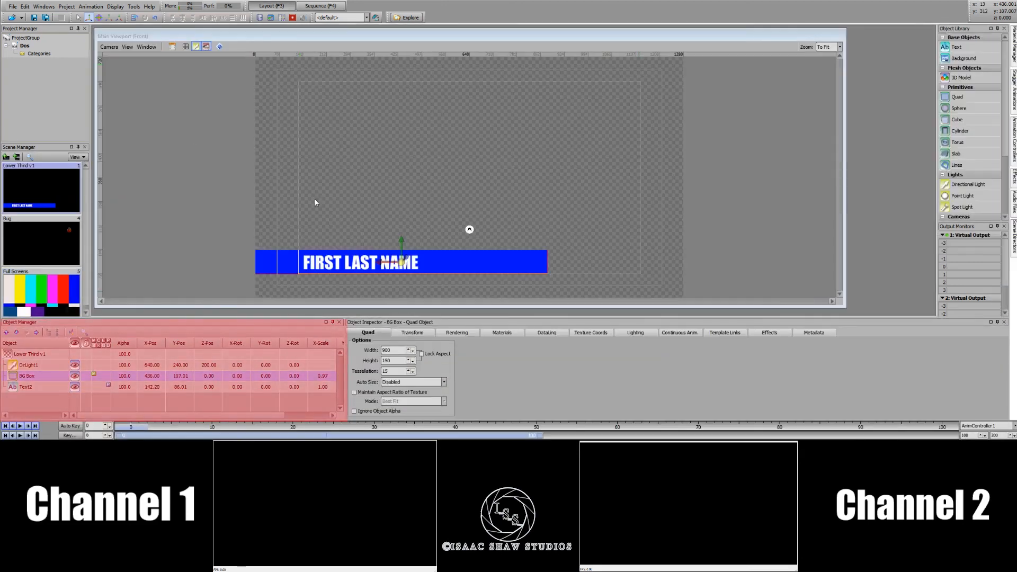
Step: Publish the BG Box object with its material in the template links of the Lower Third v1 scene
left_click(39, 376)
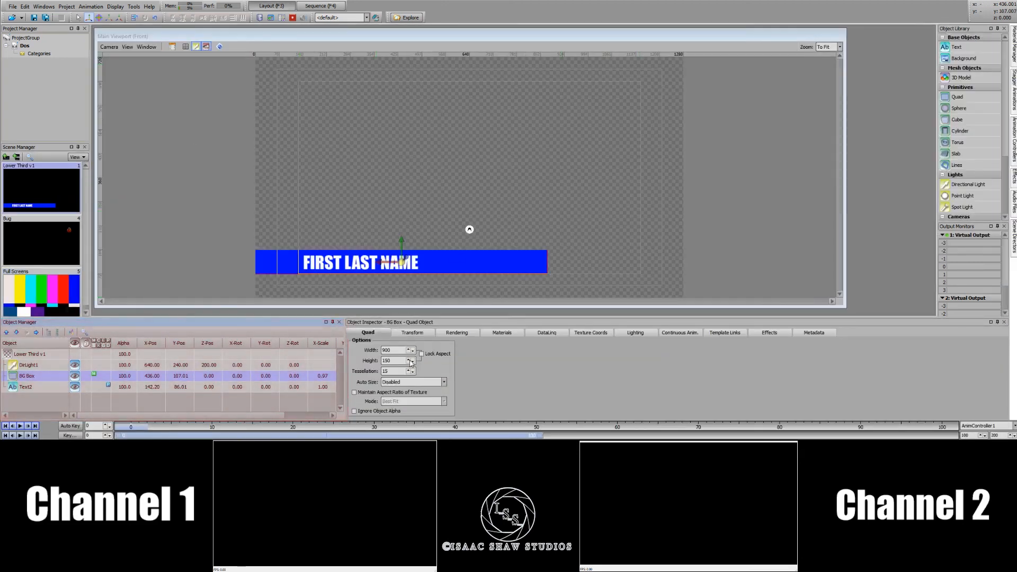
left_click(719, 335)
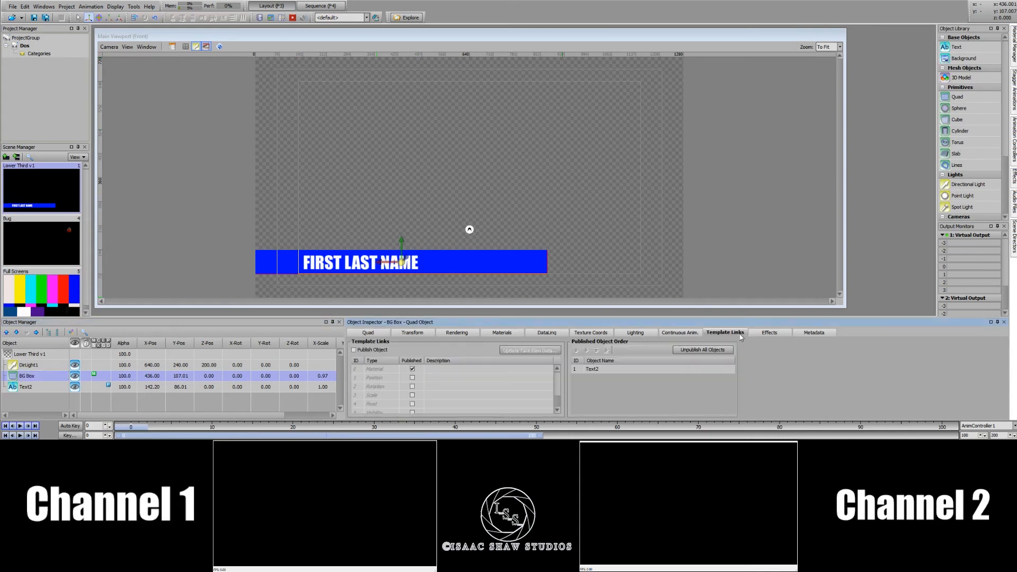
left_click(354, 351)
left_click(386, 371)
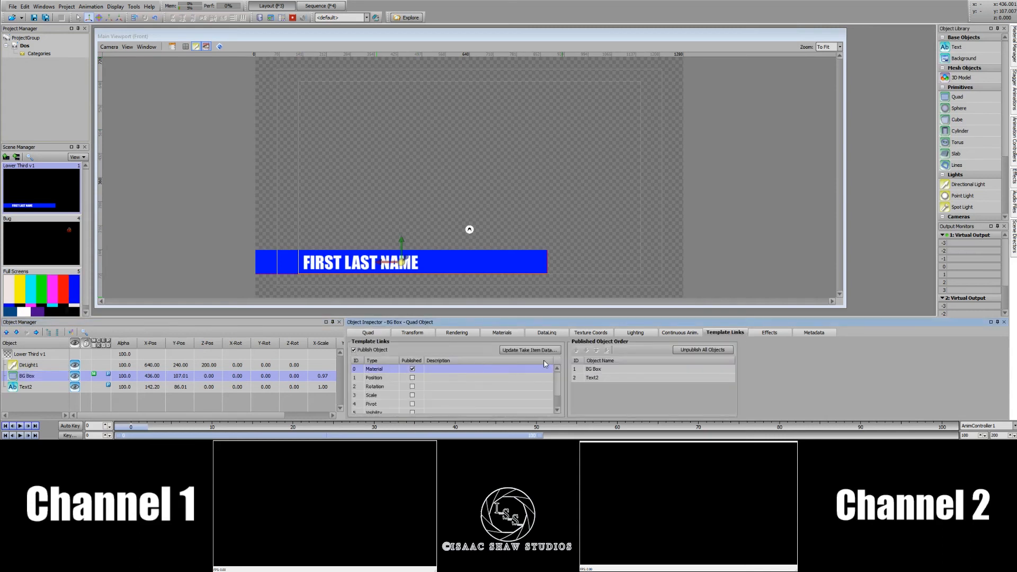
Step: Create a new material named red with a red diffuse color of H 0, S 100, L 99
left_click(502, 333)
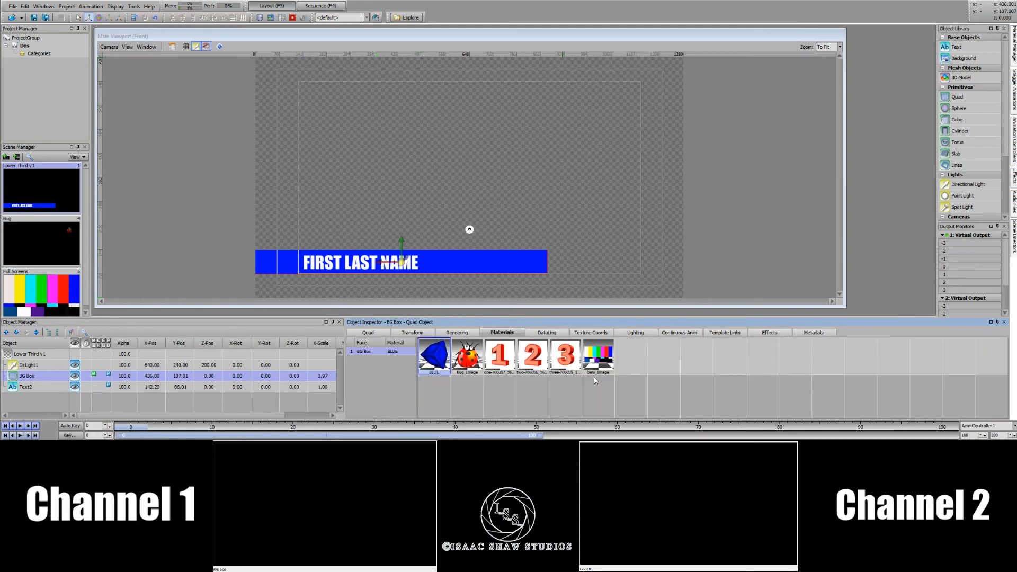
right_click(634, 358)
mouse_move(662, 363)
left_click(718, 363)
type("red")
left_click(741, 172)
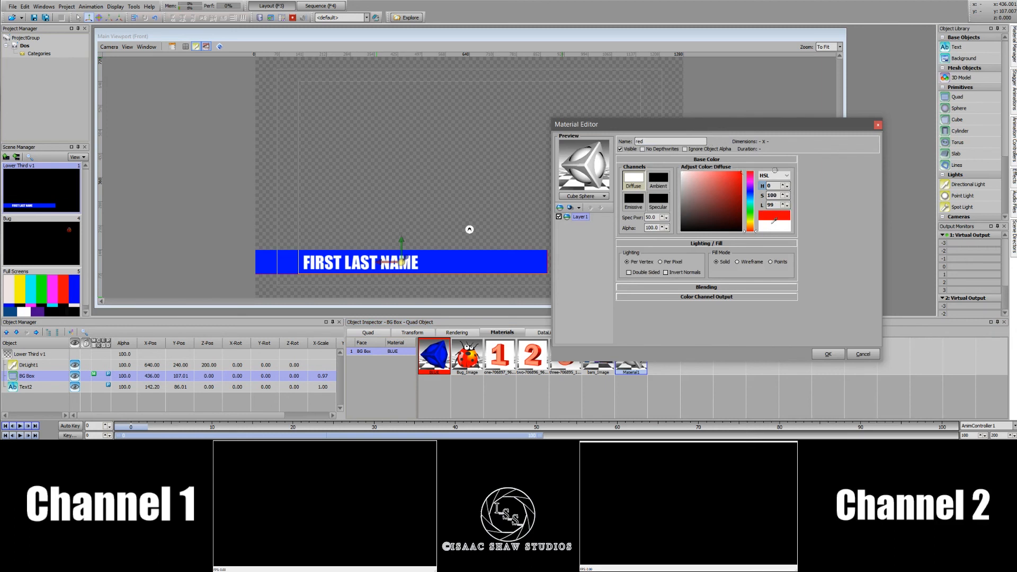
left_click(828, 354)
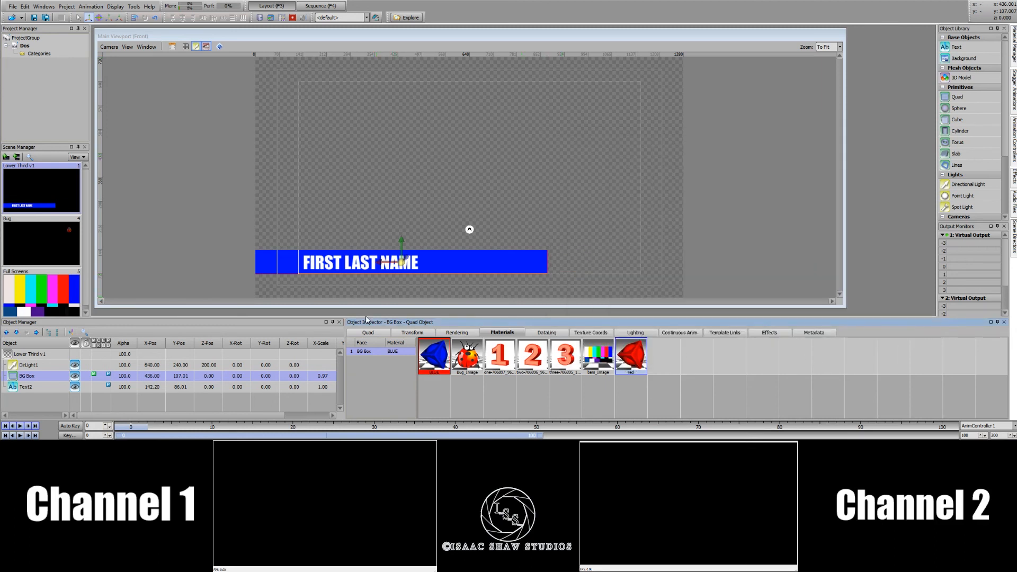
Step: Return to the sequencer and play take 0003 on Framebuffer 1 and take 0004 on Framebuffer 2
left_click(320, 6)
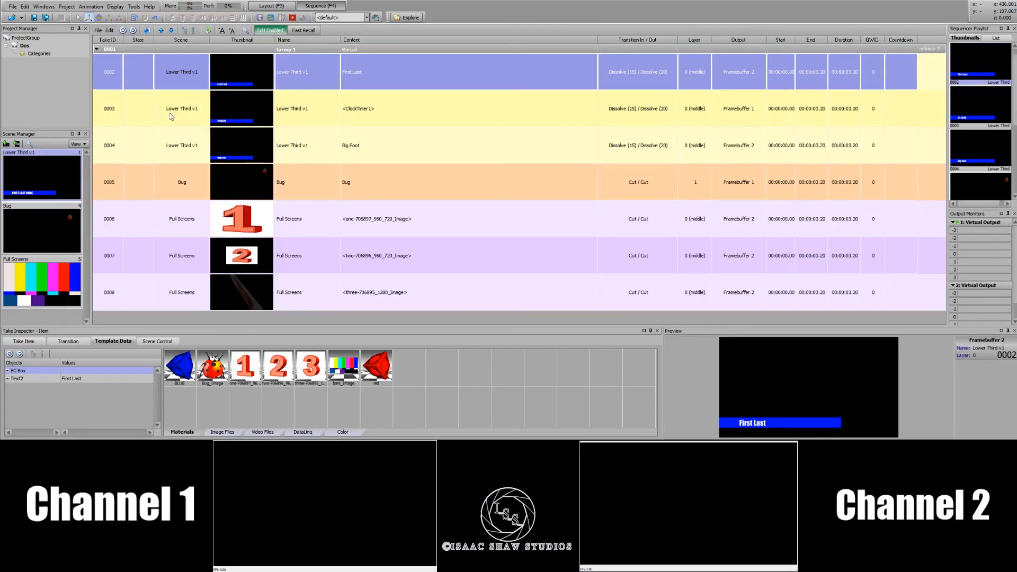
left_click(452, 108)
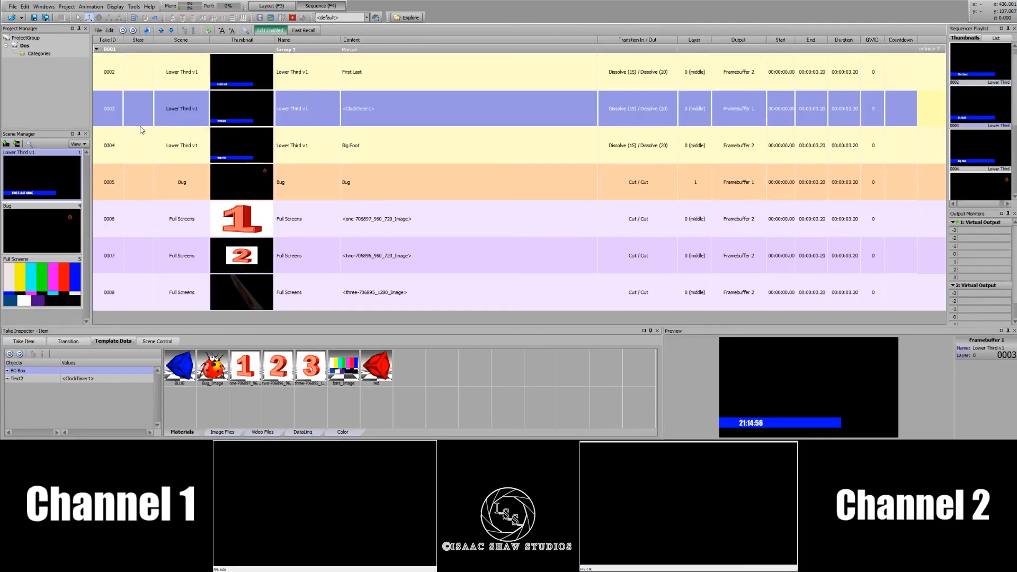
double_click(127, 112)
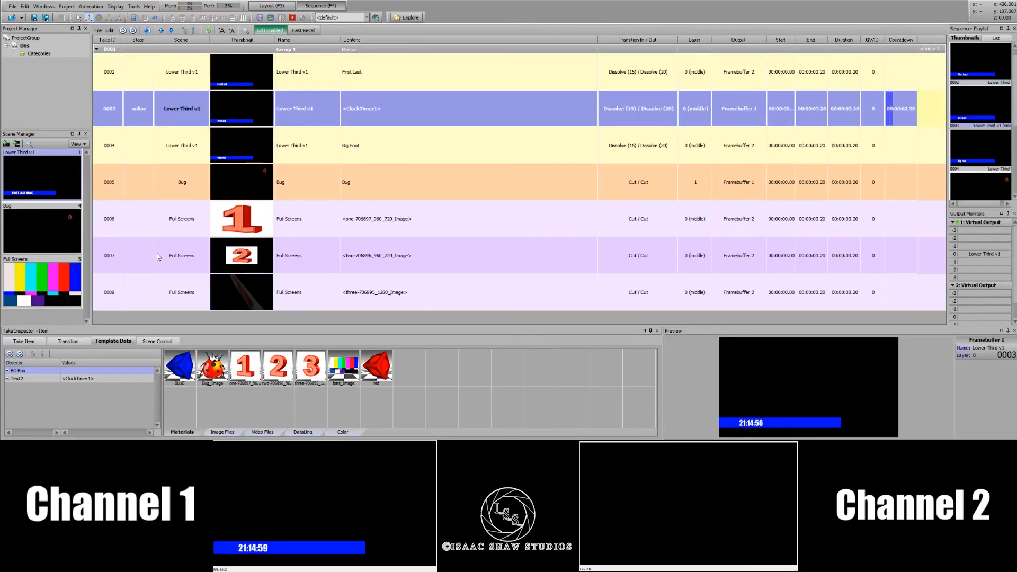
double_click(533, 148)
Step: Set the BG Box face material of take 0003 to red in its template data
left_click(475, 109)
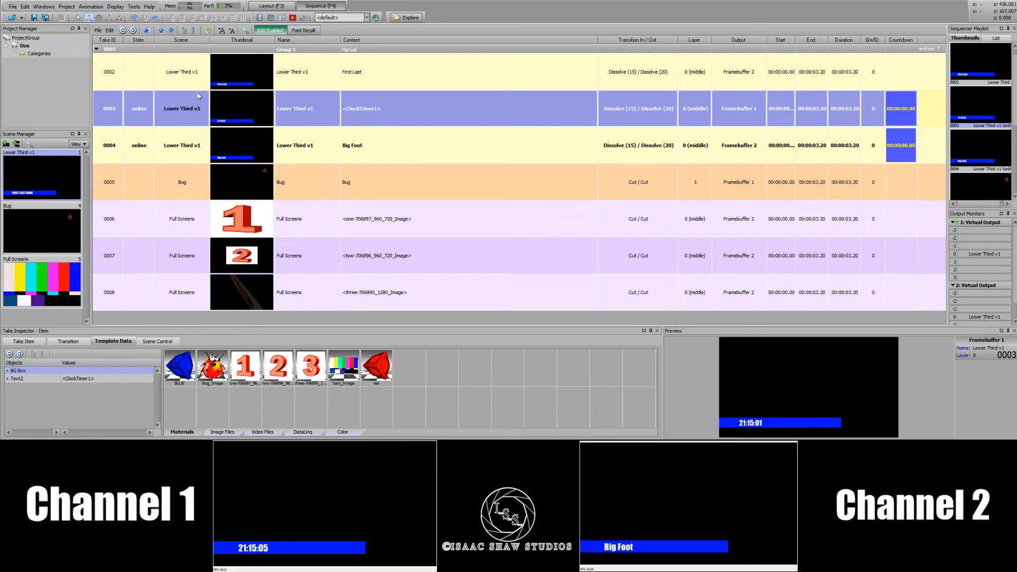
left_click(7, 371)
left_click(92, 379)
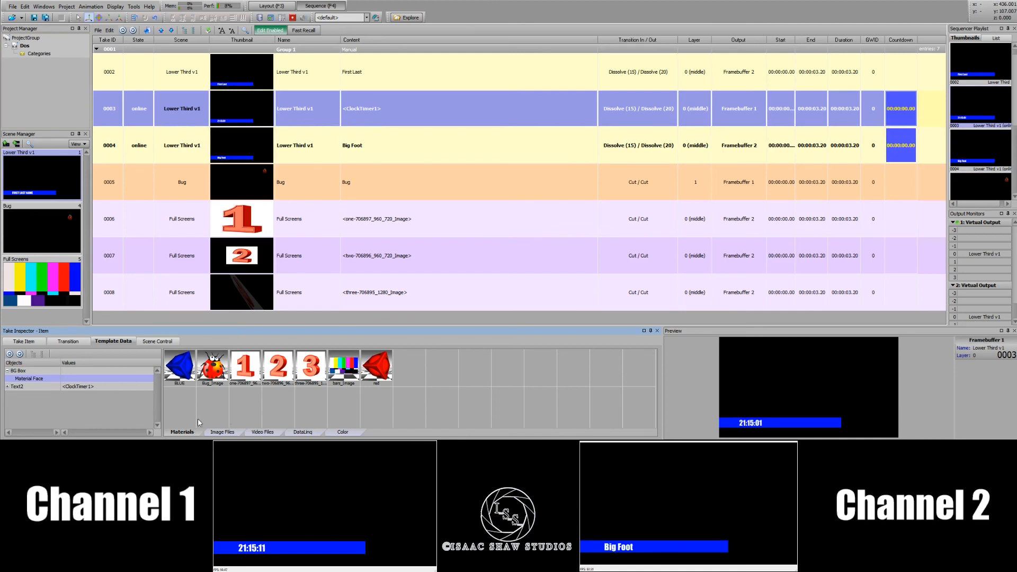
double_click(378, 371)
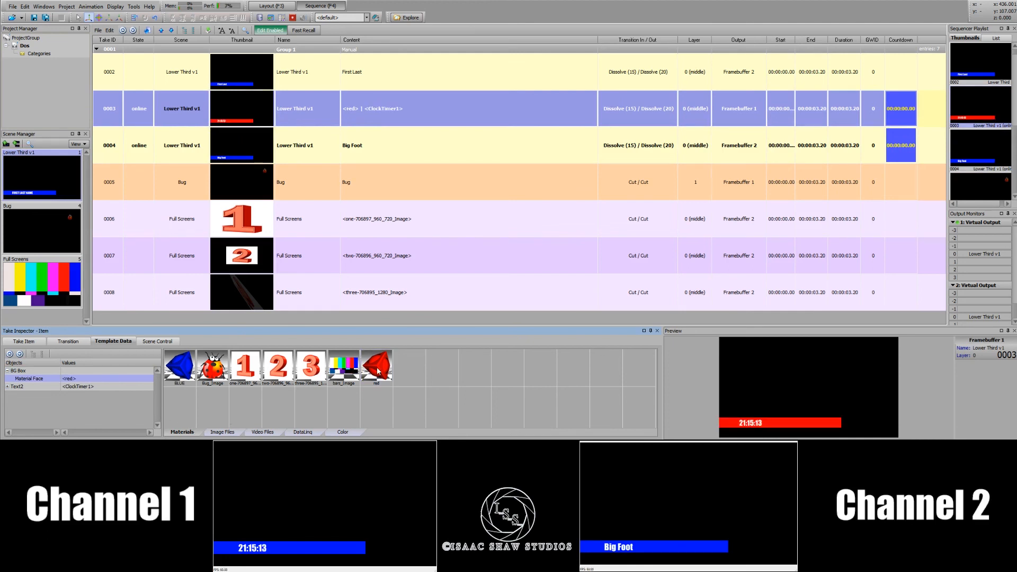
Step: Play take 0002 on Framebuffer 2, replay take 0003 on Framebuffer 1, and bring take 0004 back on Framebuffer 2
double_click(141, 78)
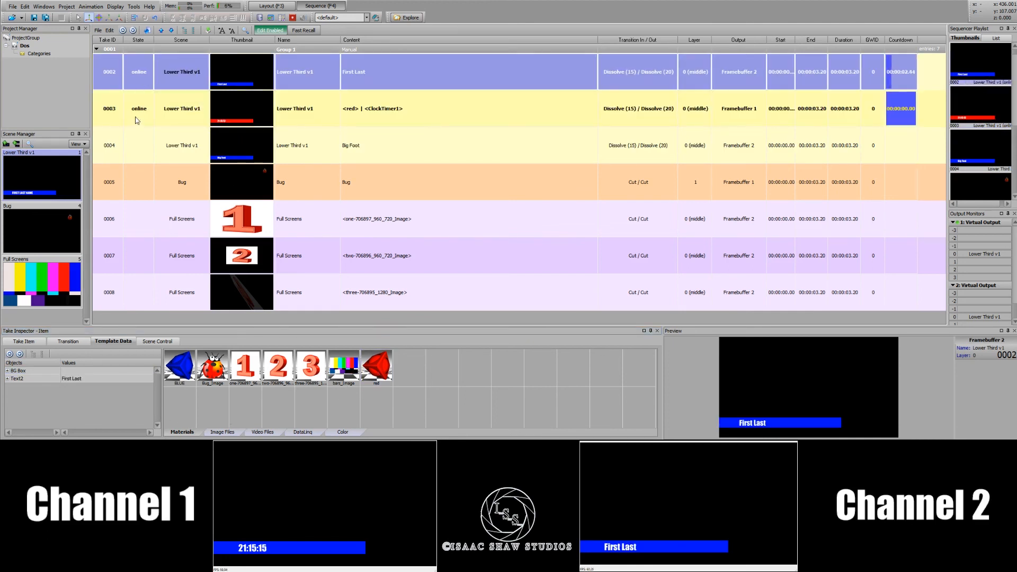
double_click(136, 119)
left_click(134, 148)
double_click(135, 147)
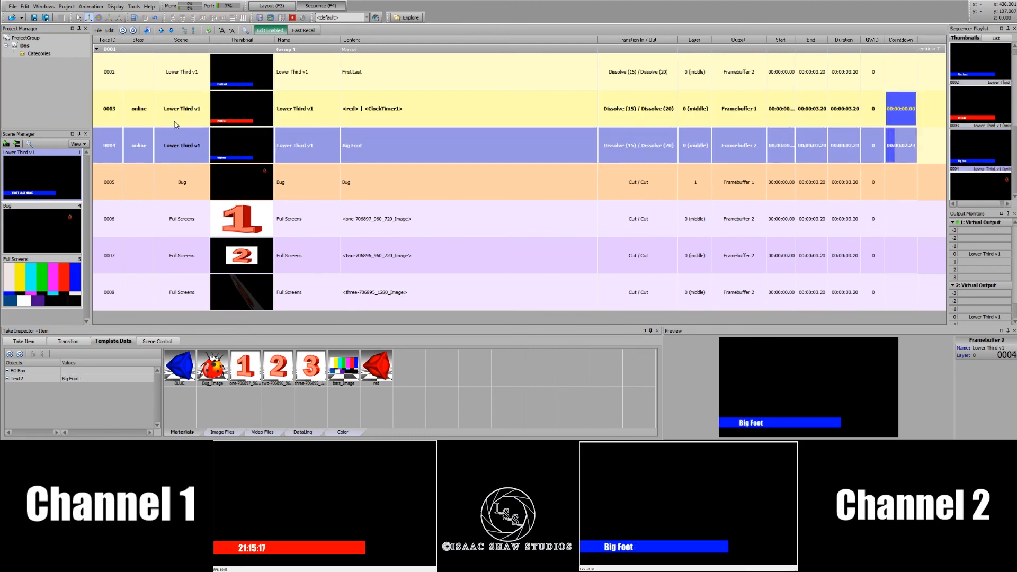
Step: Open the Lower Third v1 scene of take 0003 for editing in the layout workspace
left_click(336, 113)
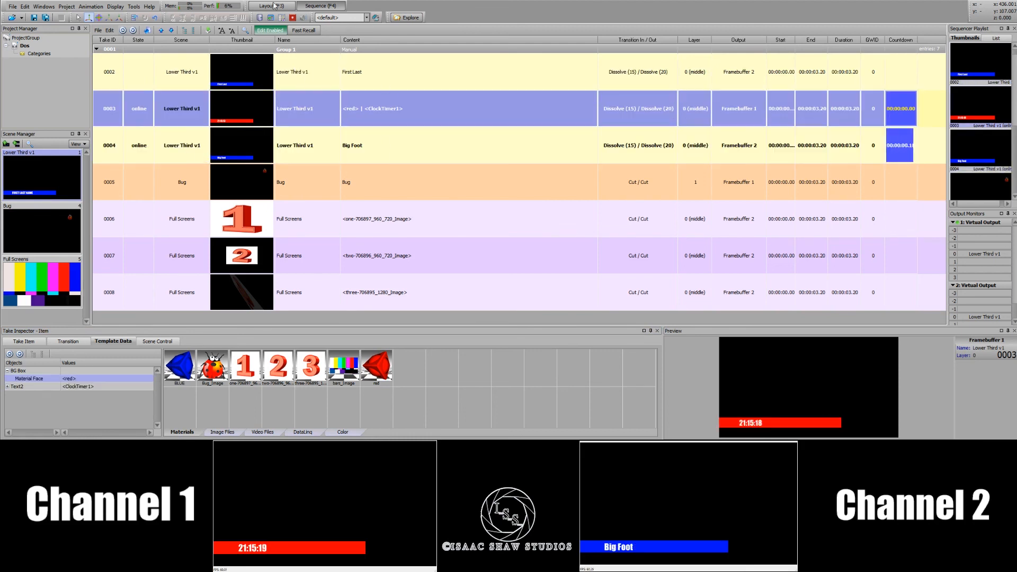
left_click(226, 157)
left_click(161, 112)
right_click(142, 108)
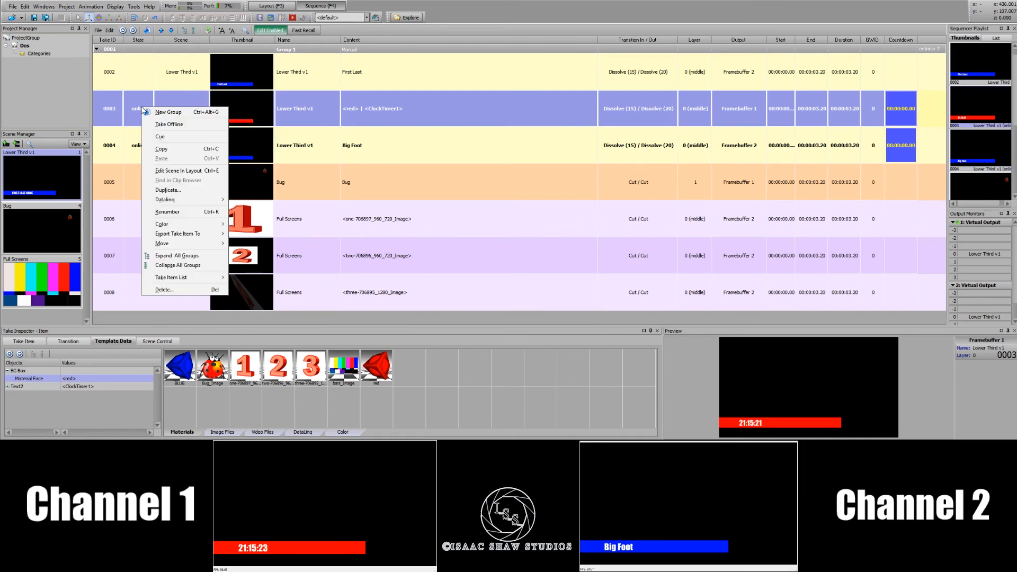
left_click(206, 172)
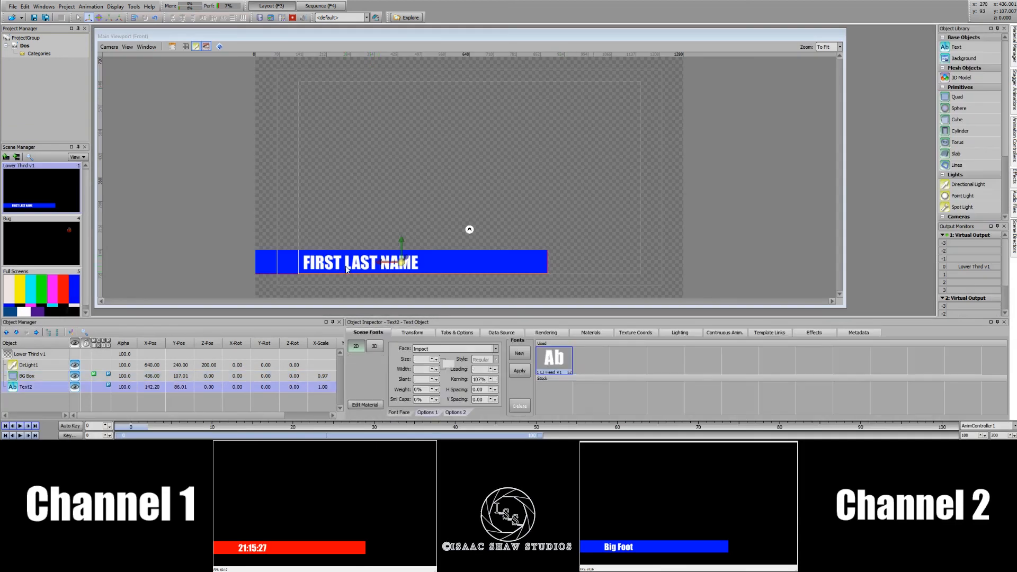
Step: Change the face color of the FIRST LAST NAME text to black
triple_click(347, 269)
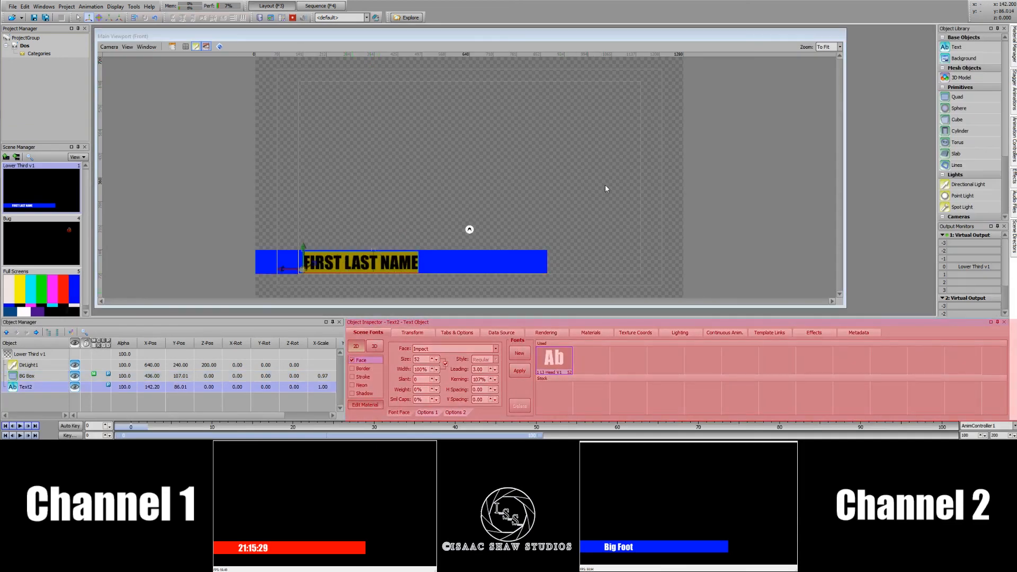
left_click(713, 230)
left_click(828, 353)
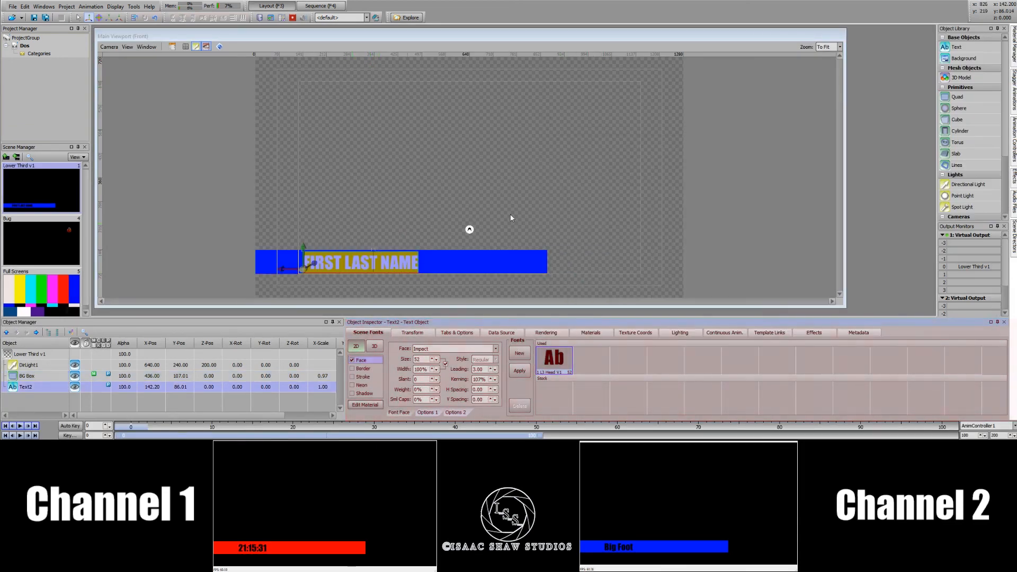
Step: Clear the outputs from the sequencer and replay take 0003 on Framebuffer 1 and take 0004 on Framebuffer 2
left_click(315, 7)
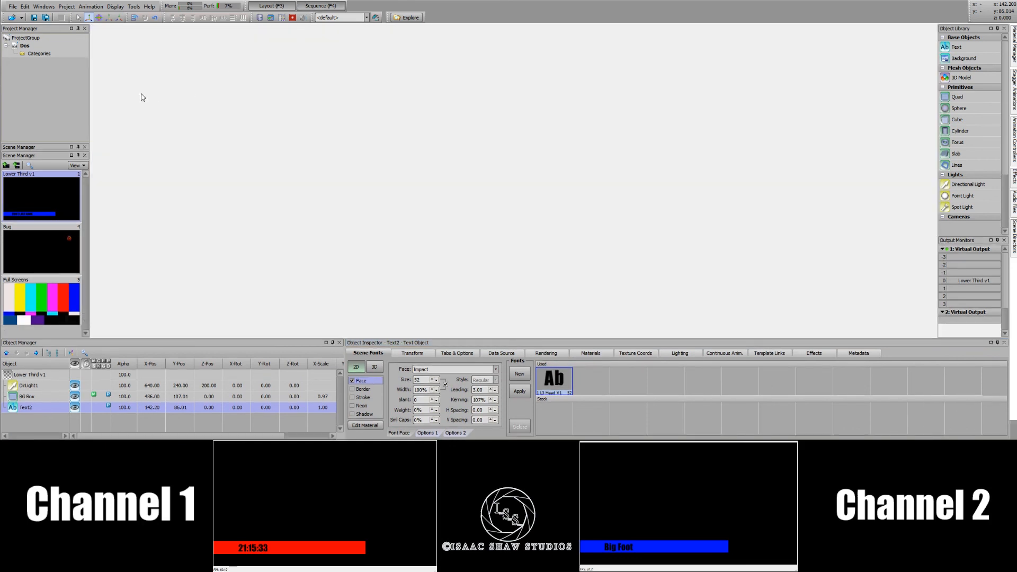
key("Escape")
key("Return")
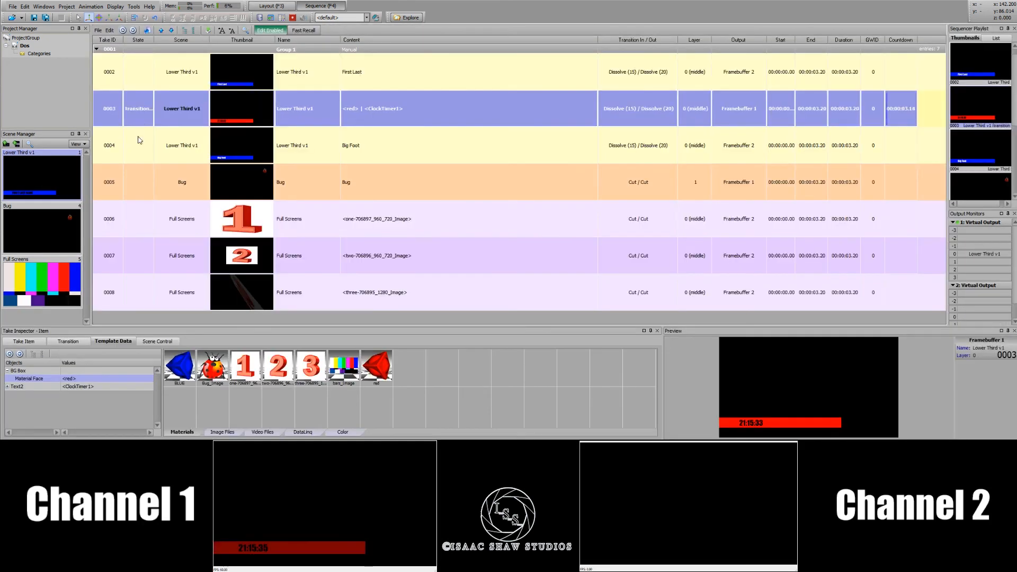
double_click(141, 151)
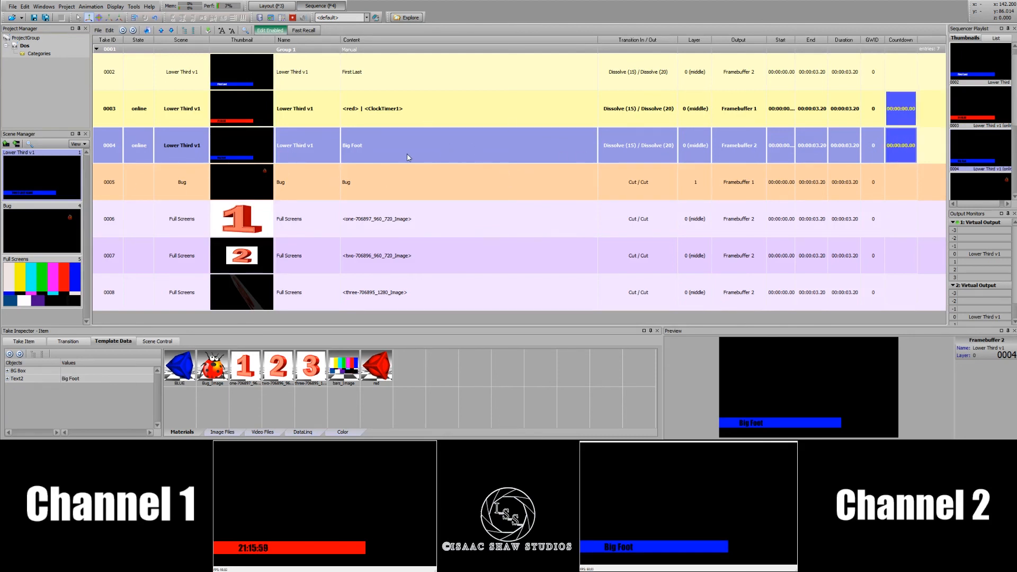
left_click(135, 109)
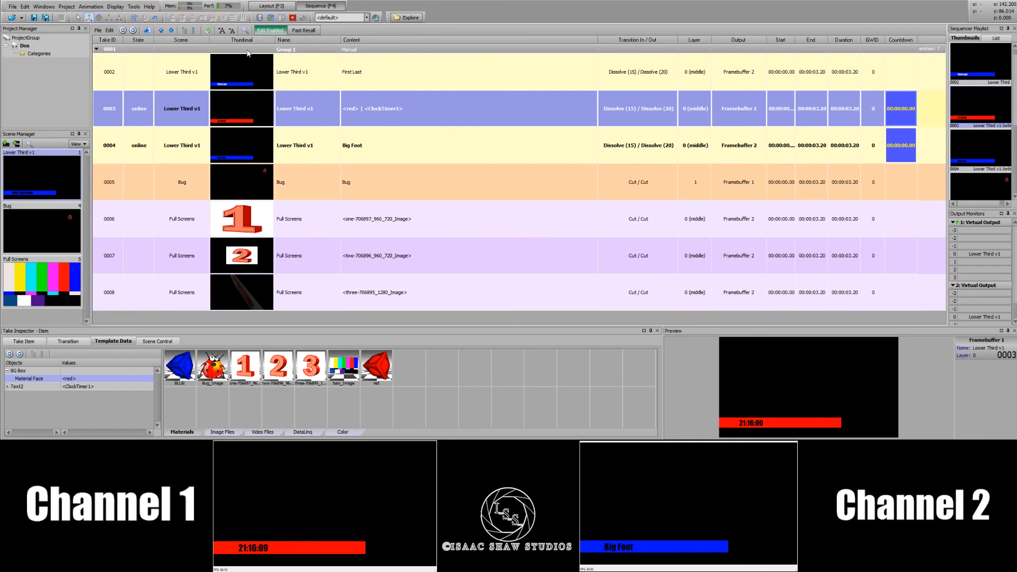
Step: Rename the take group 0001 as version 1
double_click(306, 48)
type("version")
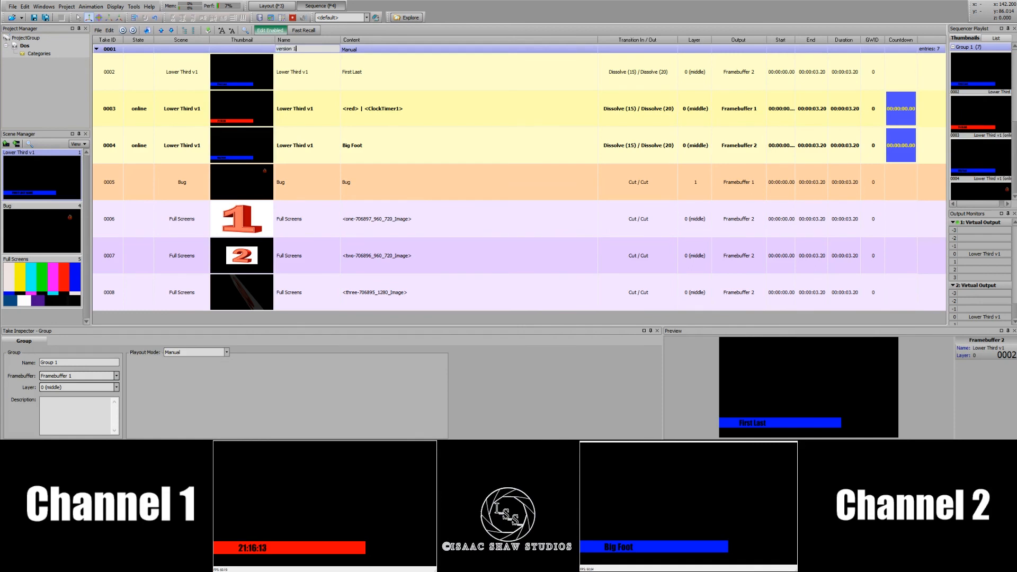
key("Return")
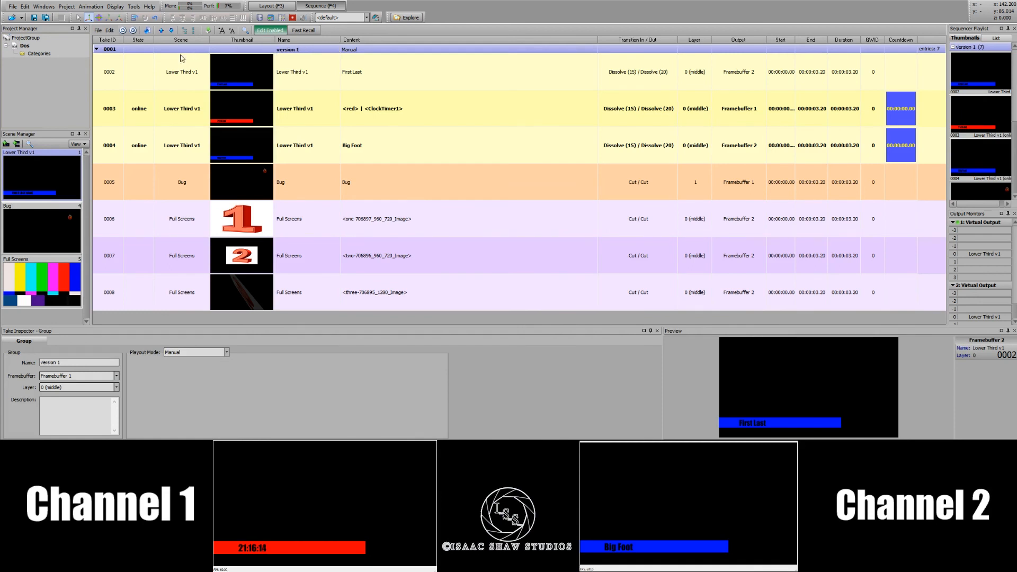
Step: Collapse the version 1 group and expand it again
left_click(97, 50)
left_click(102, 50)
left_click(97, 50)
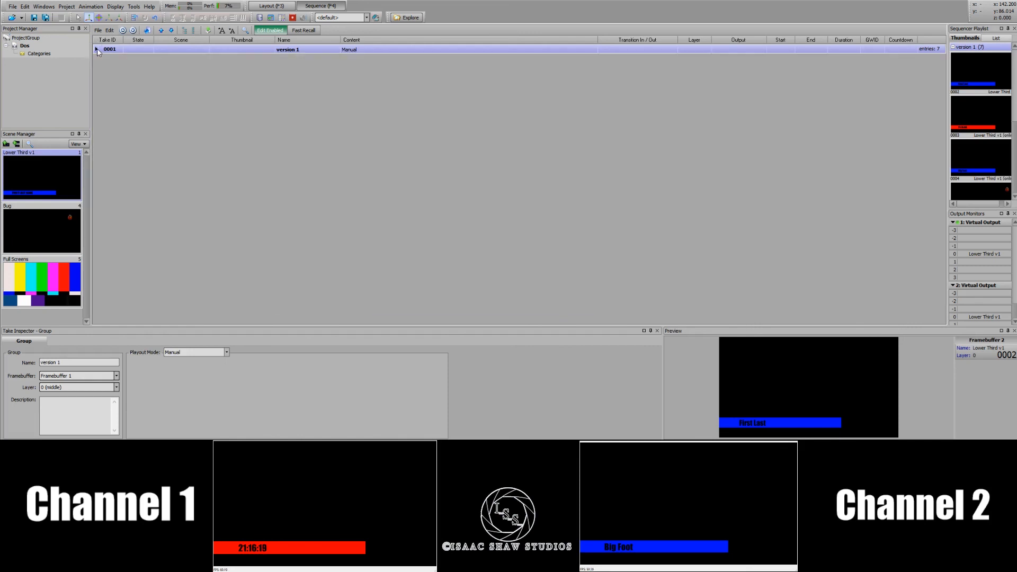
left_click(97, 50)
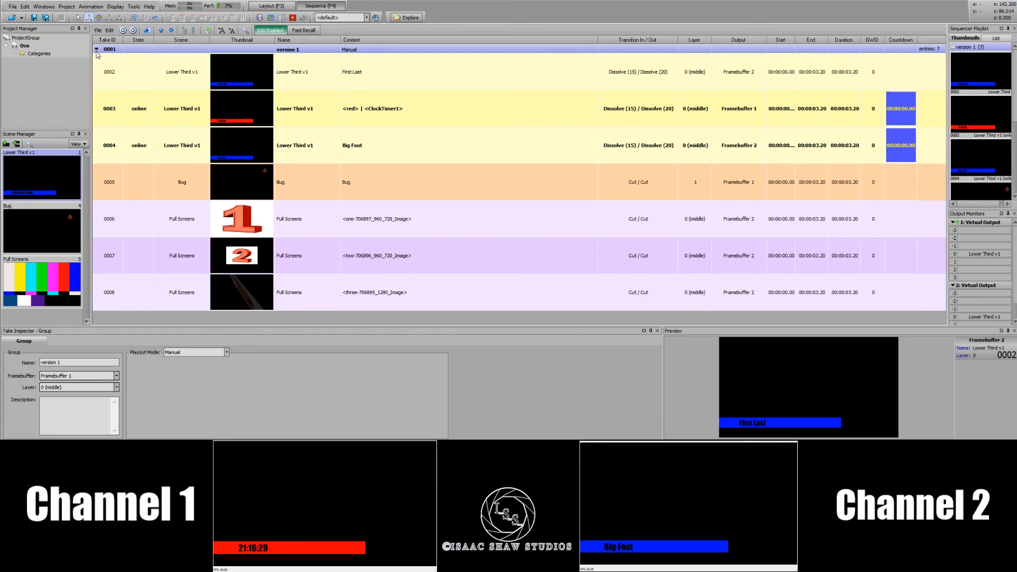
Step: Create a new scene in the layout workspace and rename it Lower Third v2
key("F3")
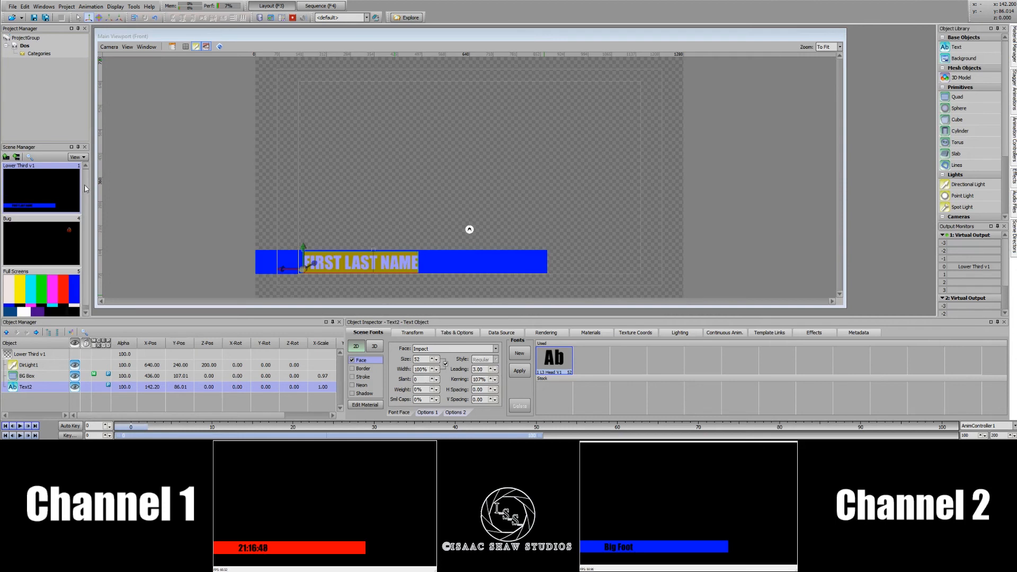
left_click_drag(84, 186, 85, 199)
left_click(614, 247)
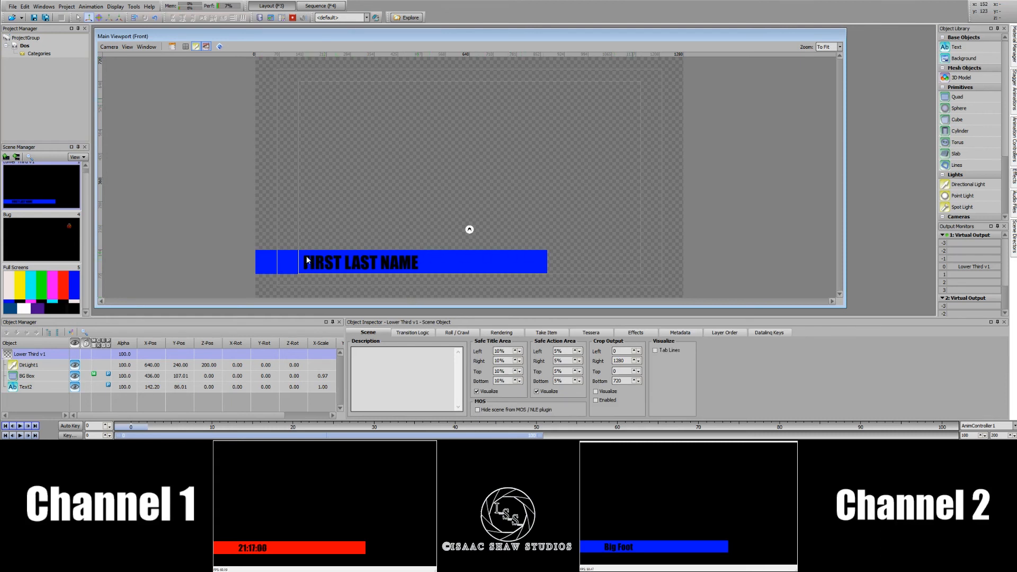
left_click(6, 156)
right_click(25, 245)
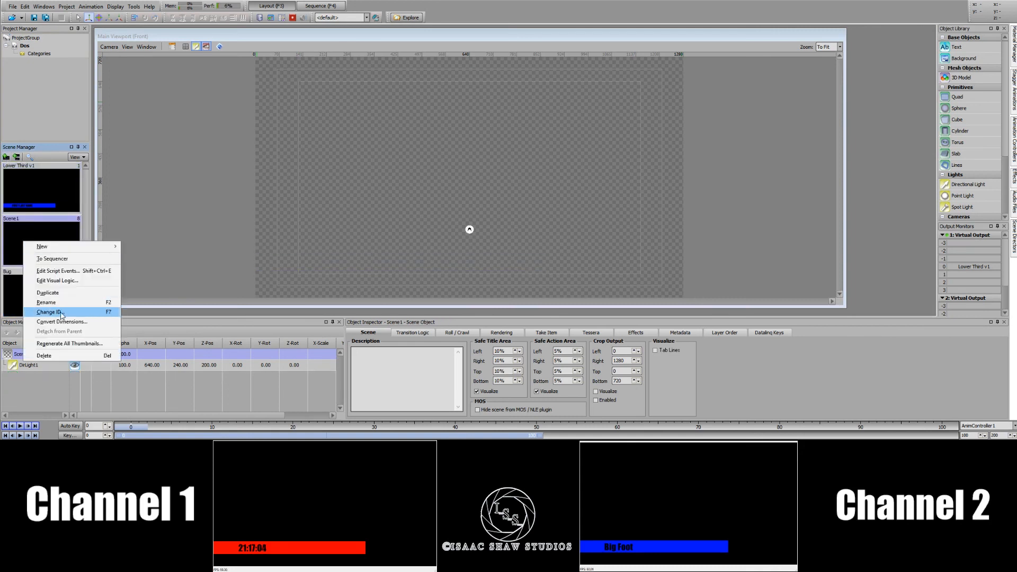
left_click(46, 302)
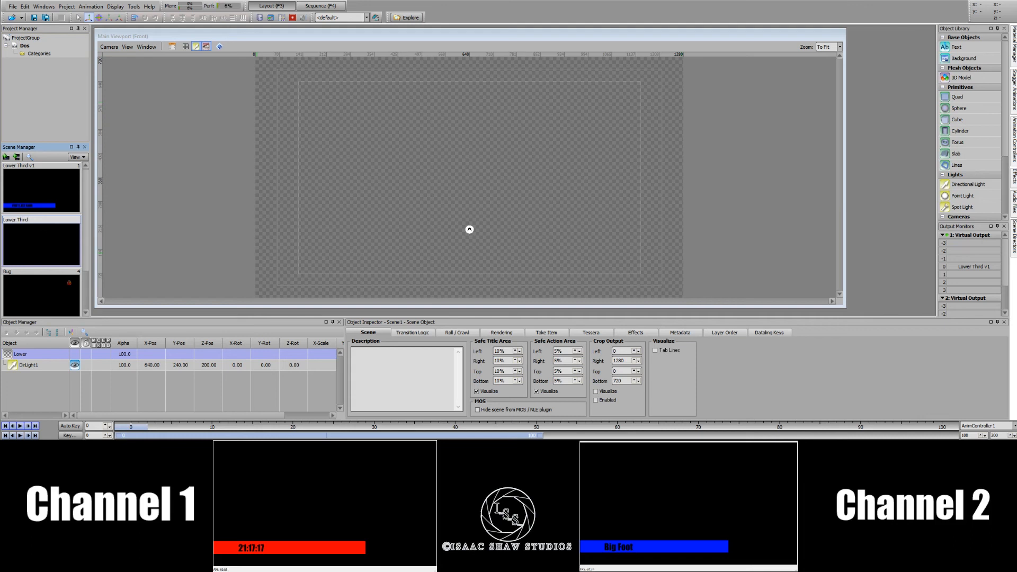
type("Lower Third v2")
key("Return")
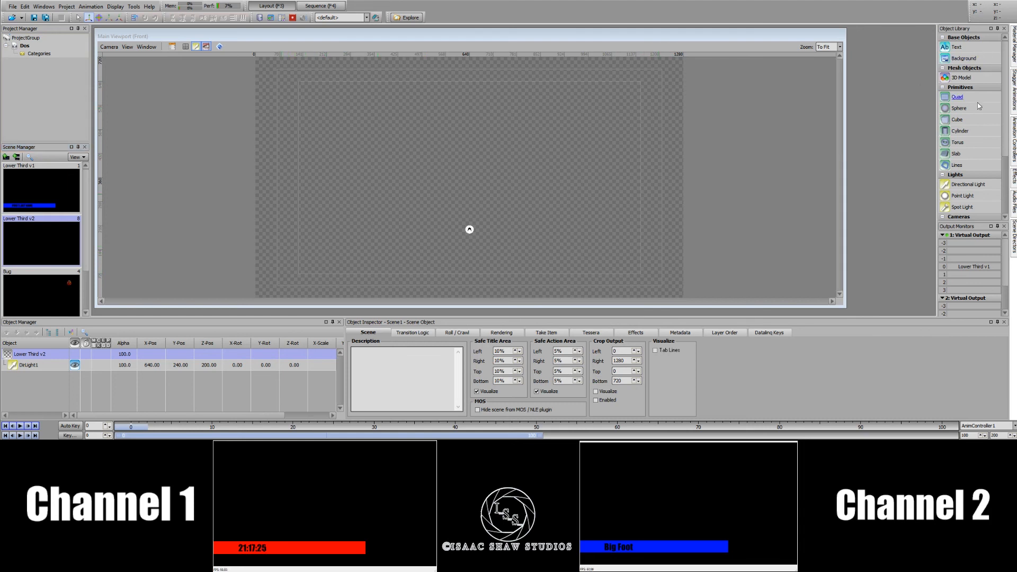
Step: Add a quad to the Lower Third v2 scene and apply the Bug_Image material to it
left_click_drag(974, 99, 468, 201)
left_click(502, 333)
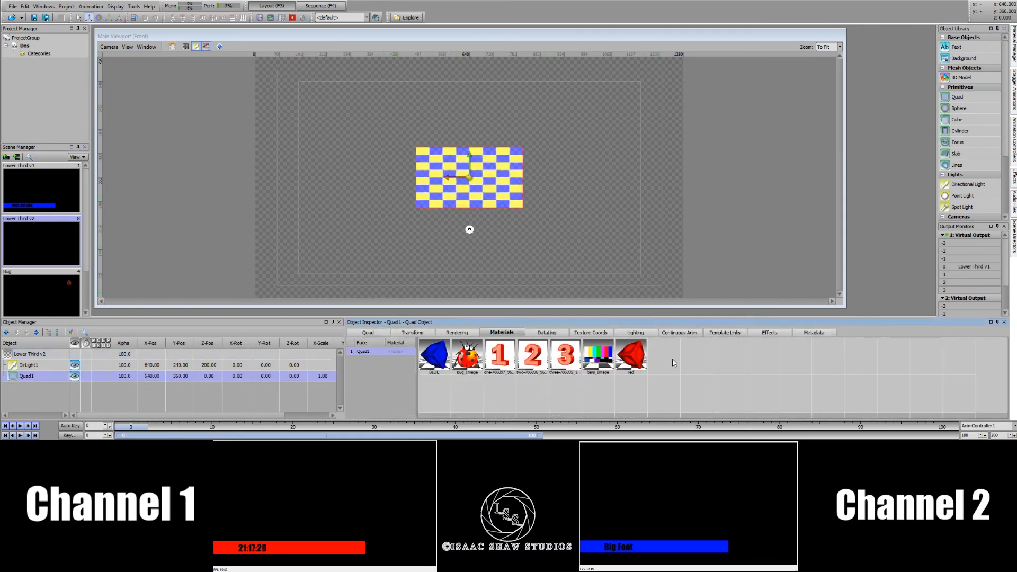
double_click(466, 356)
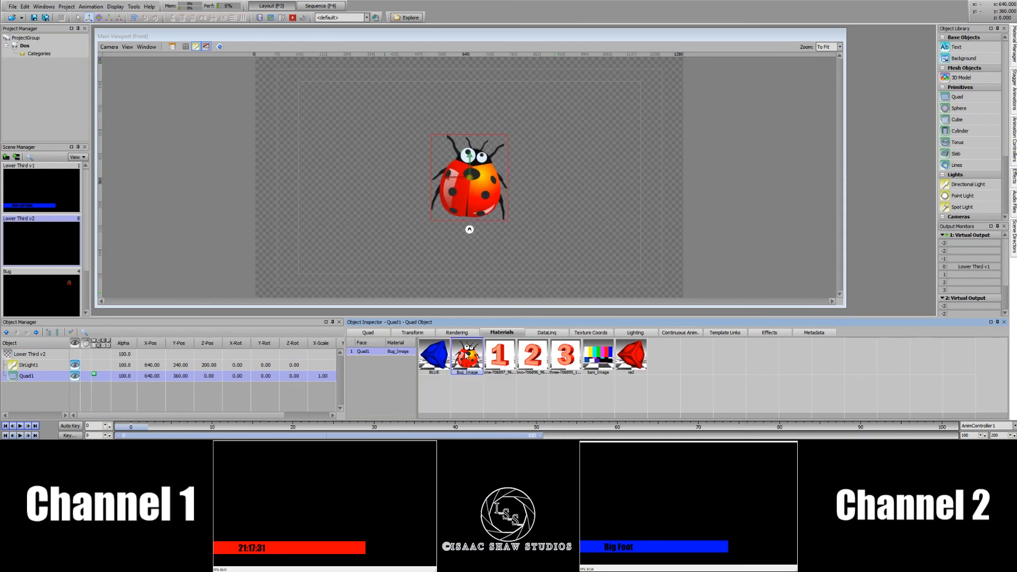
Step: Scale the ladybug quad to about 0.63 and move it to the lower-left safe-area corner, about X 198, Y 141
left_click(108, 17)
left_click_drag(473, 182, 304, 256)
left_click(88, 18)
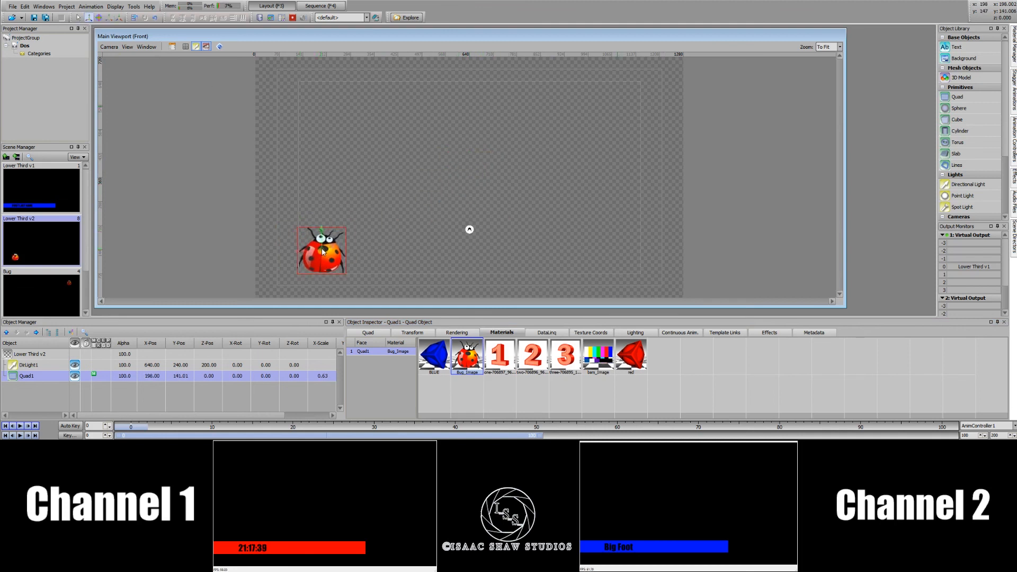
Step: Rename the ladybug quad as Logo
left_click(692, 375)
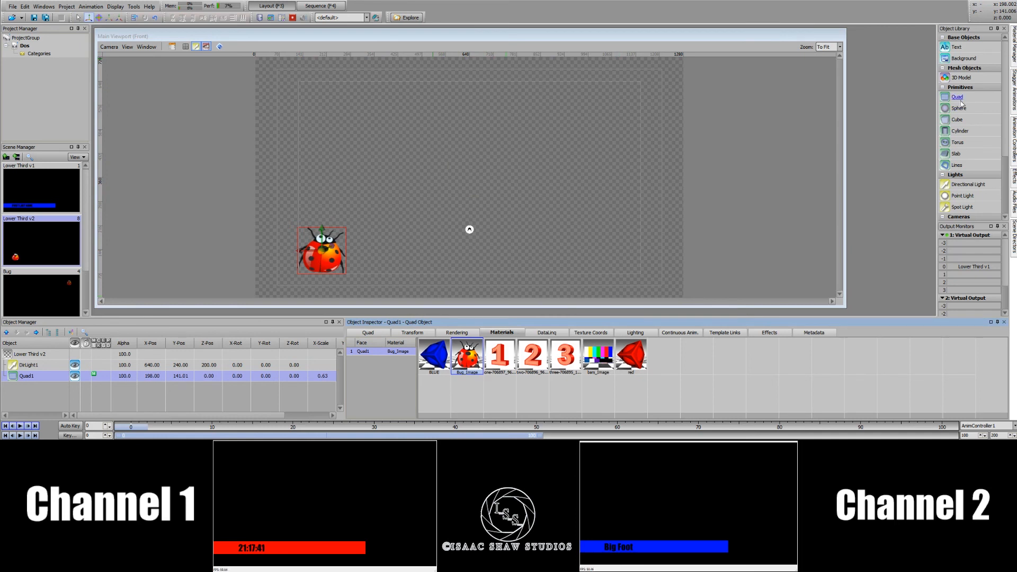
right_click(49, 373)
left_click(89, 349)
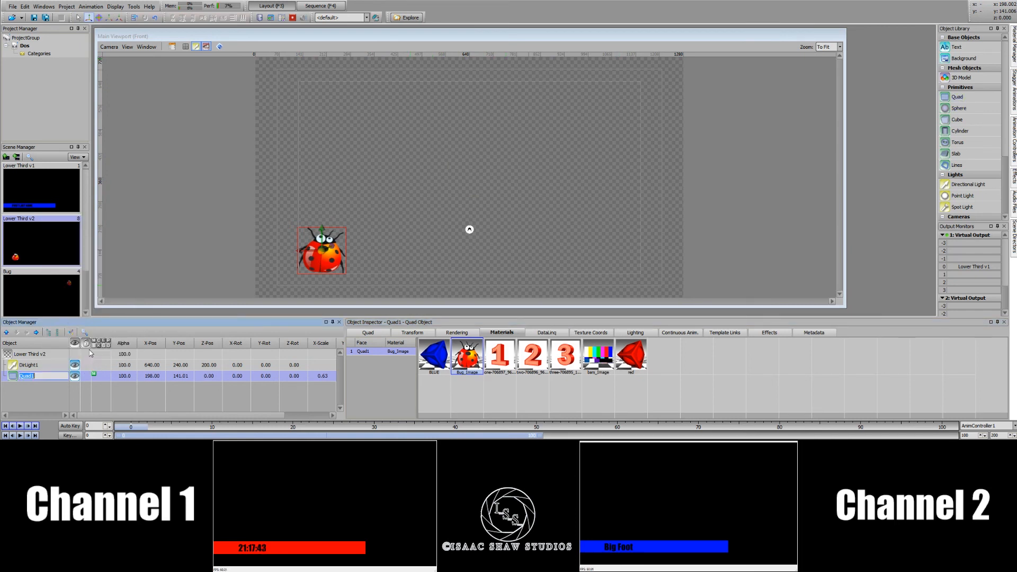
type("Logo")
key("Return")
Step: Add a second quad, stretch it into a flat bar with X scale about 2.86, and move it to about X 654, Y 122
double_click(957, 98)
left_click(487, 193)
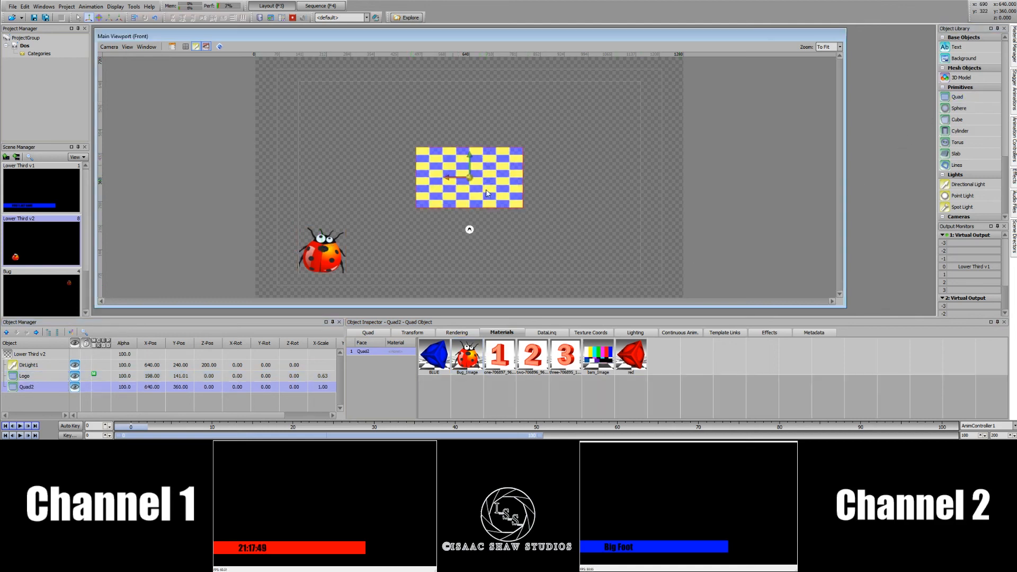
left_click(109, 18)
left_click_drag(450, 184, 365, 175)
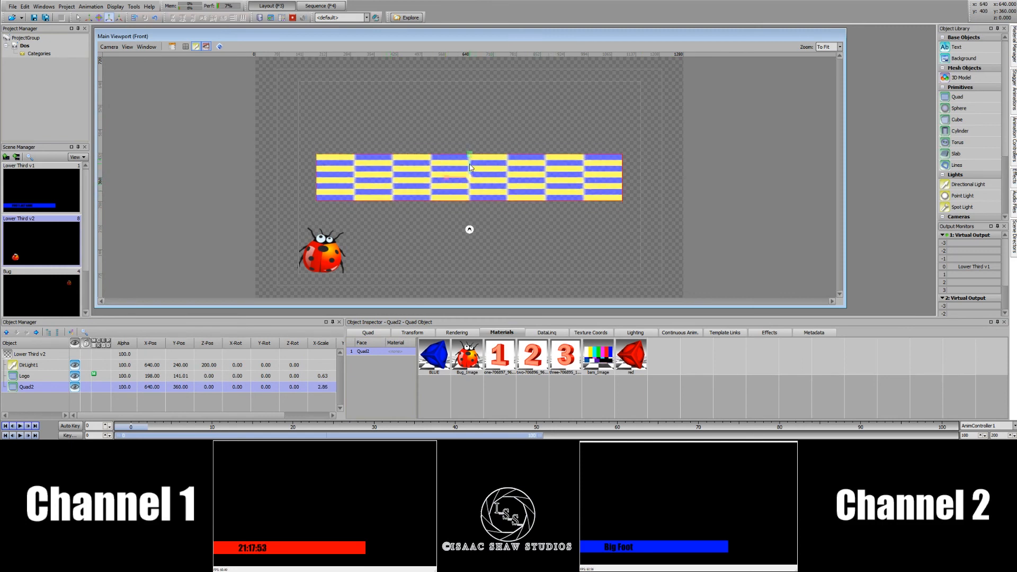
left_click(89, 18)
left_click_drag(459, 187, 473, 261)
left_click(109, 17)
left_click(89, 17)
left_click(108, 17)
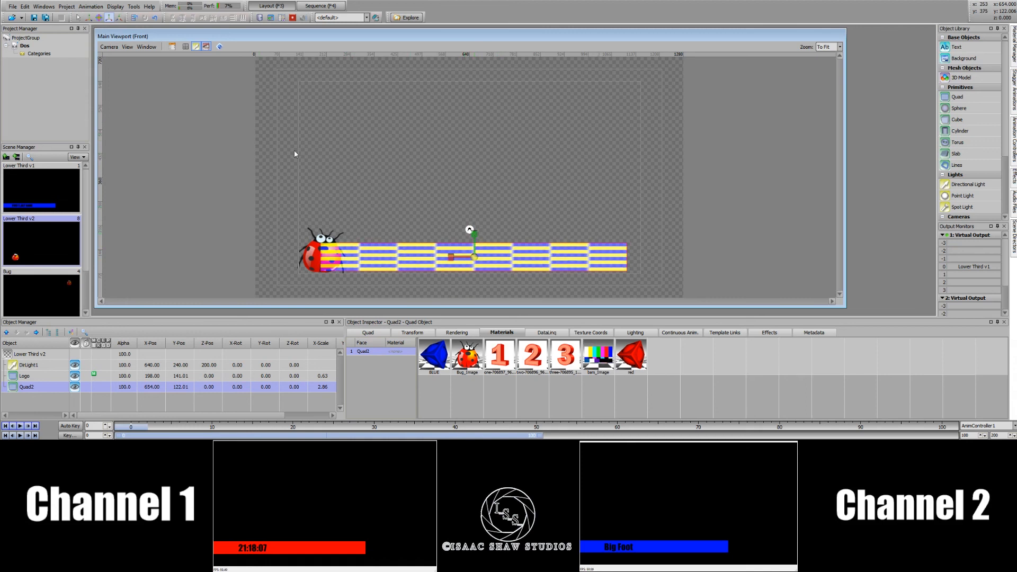
key("w")
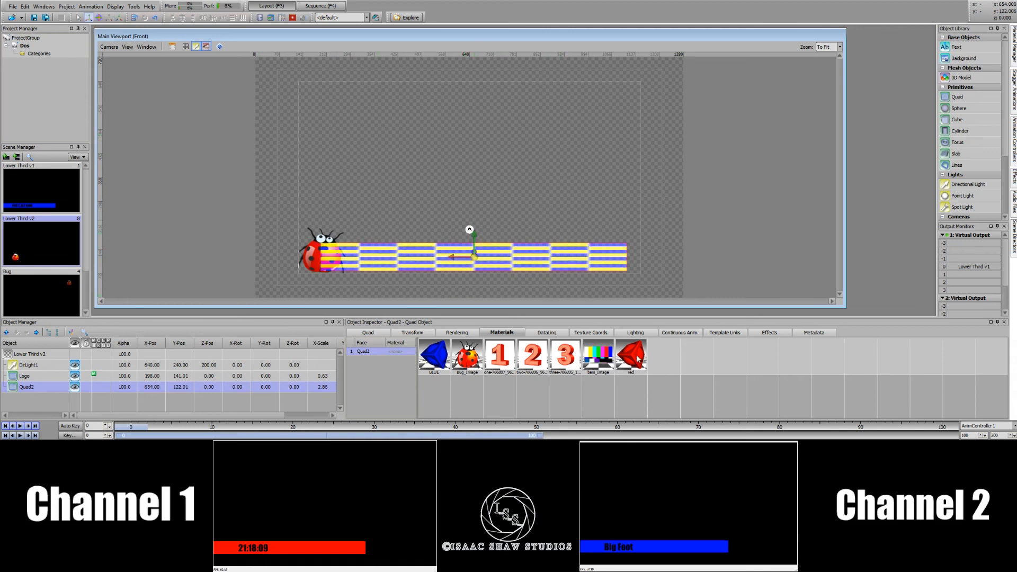
Step: Create a new material named GREEN GRASS with a bright green diffuse color, hue about 113
right_click(668, 356)
mouse_move(682, 363)
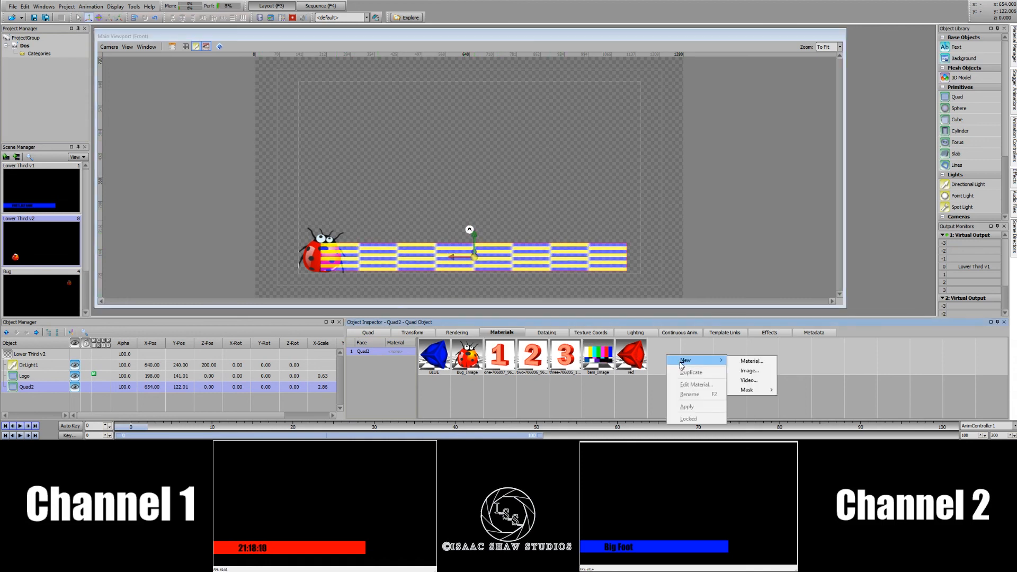
left_click(752, 362)
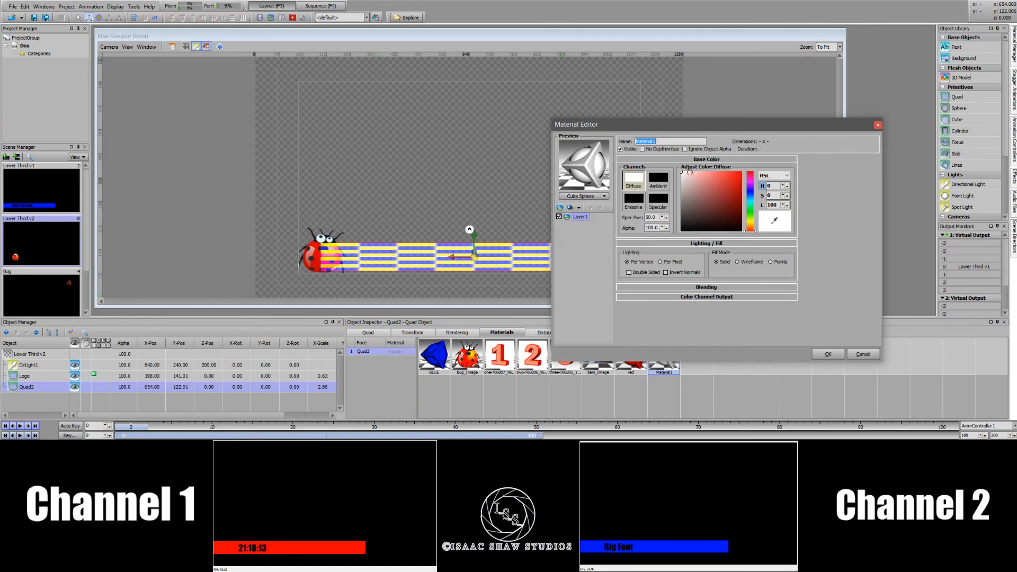
type("GREEN GRASS")
left_click(750, 212)
left_click(742, 171)
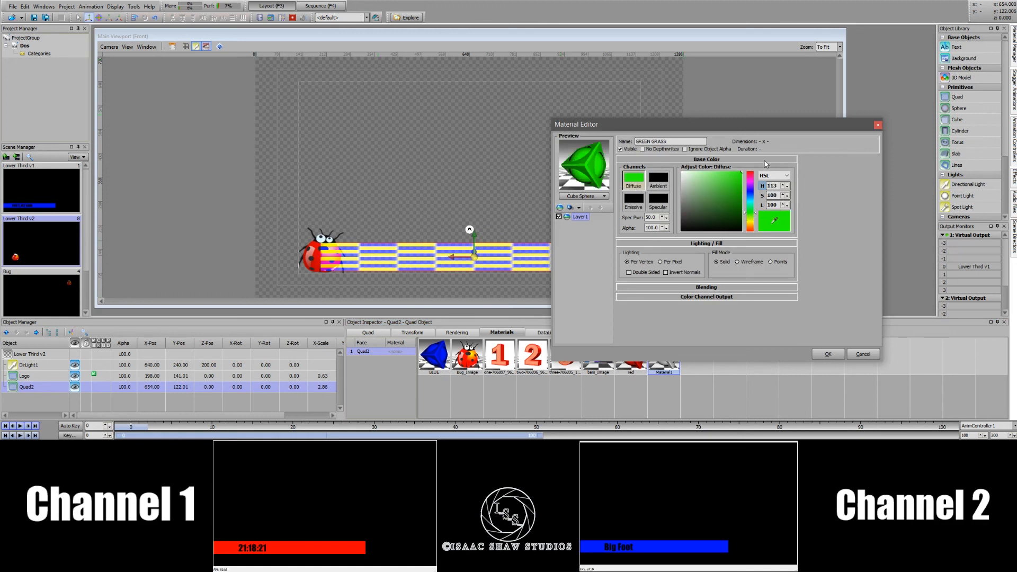
Step: Add a gradient to the GREEN GRASS material with a bright green top-left color and a teal green top-right color
left_click(570, 207)
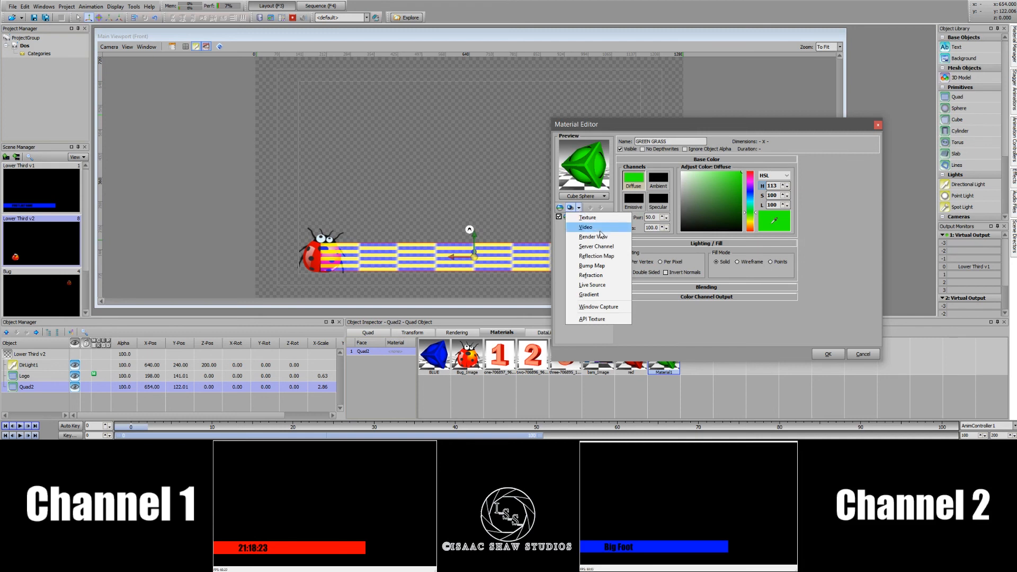
left_click(607, 295)
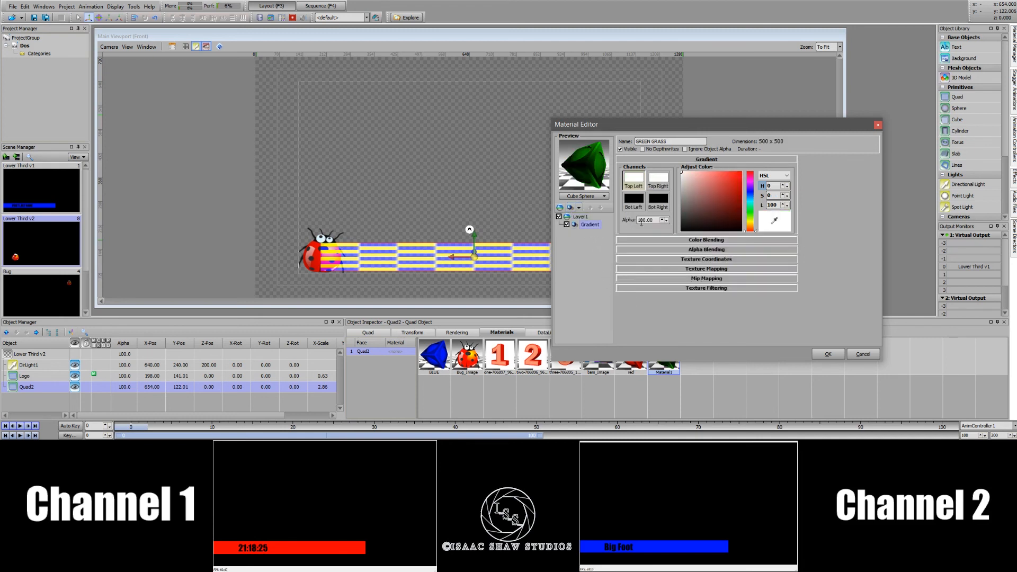
left_click(751, 211)
left_click(742, 173)
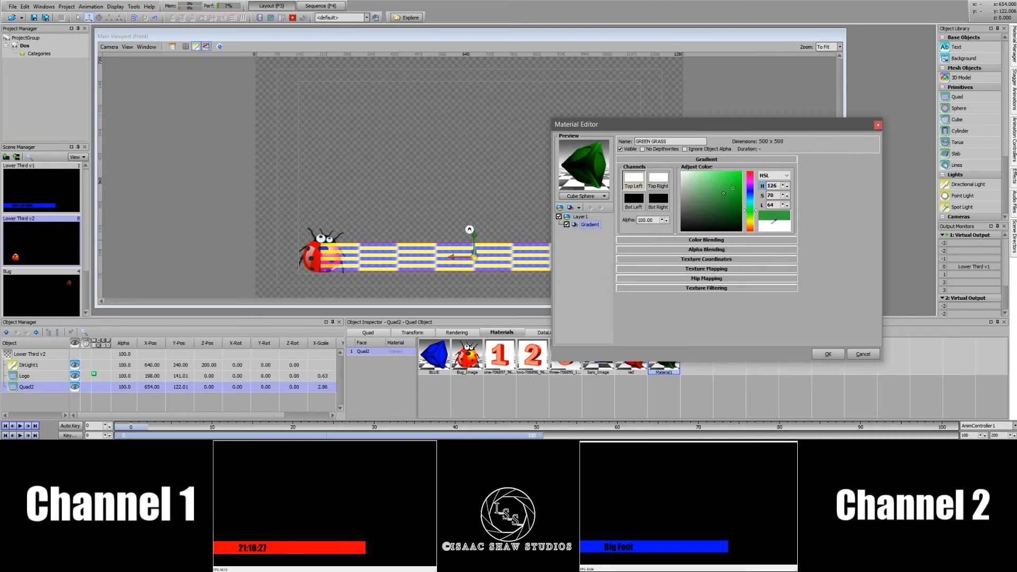
left_click(658, 185)
left_click(754, 213)
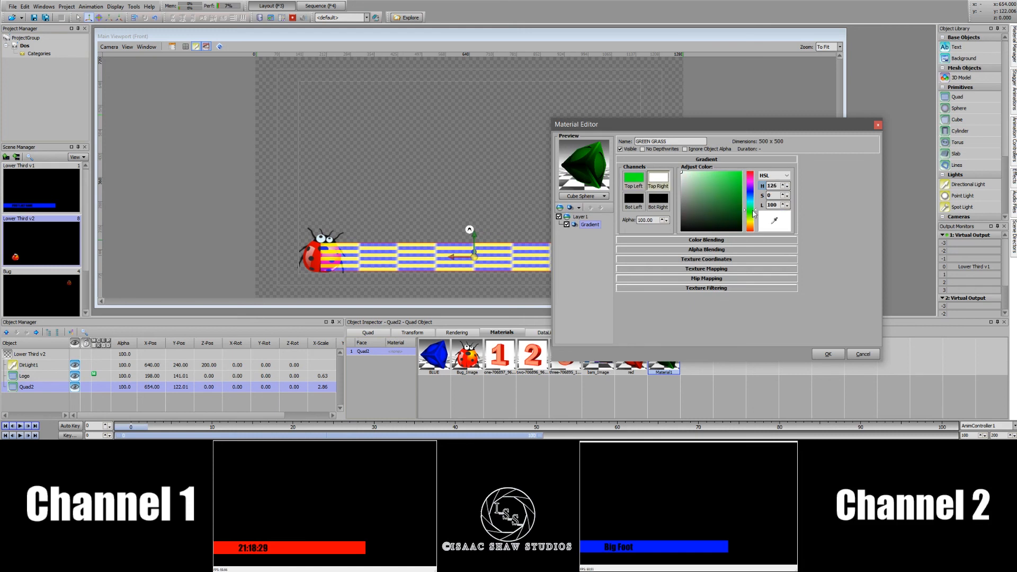
left_click(724, 184)
Step: Set the gradient's bottom-left color to a muted green and its bottom-right color to a very dark green
left_click(634, 201)
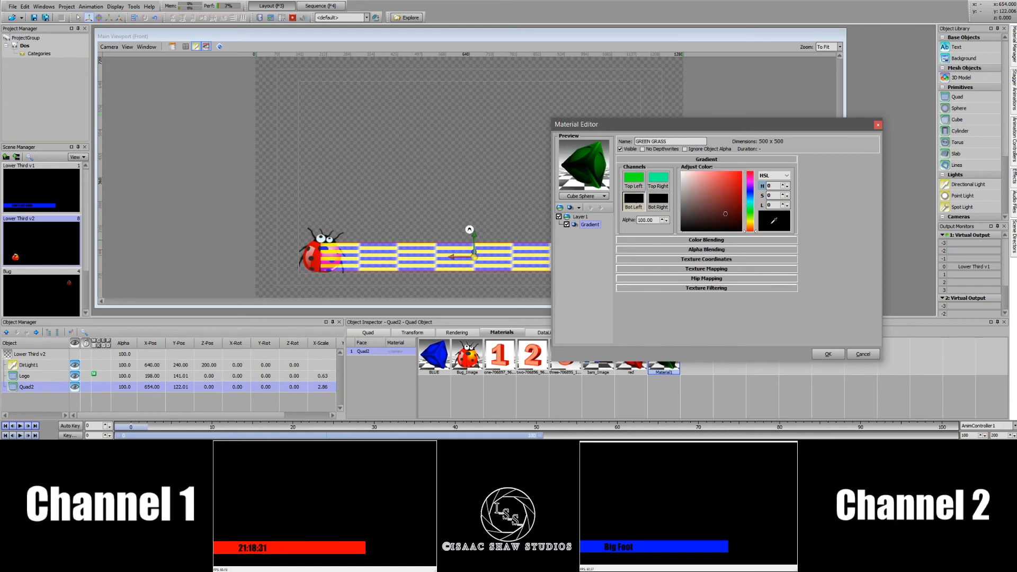
left_click(755, 215)
left_click(735, 207)
left_click(744, 198)
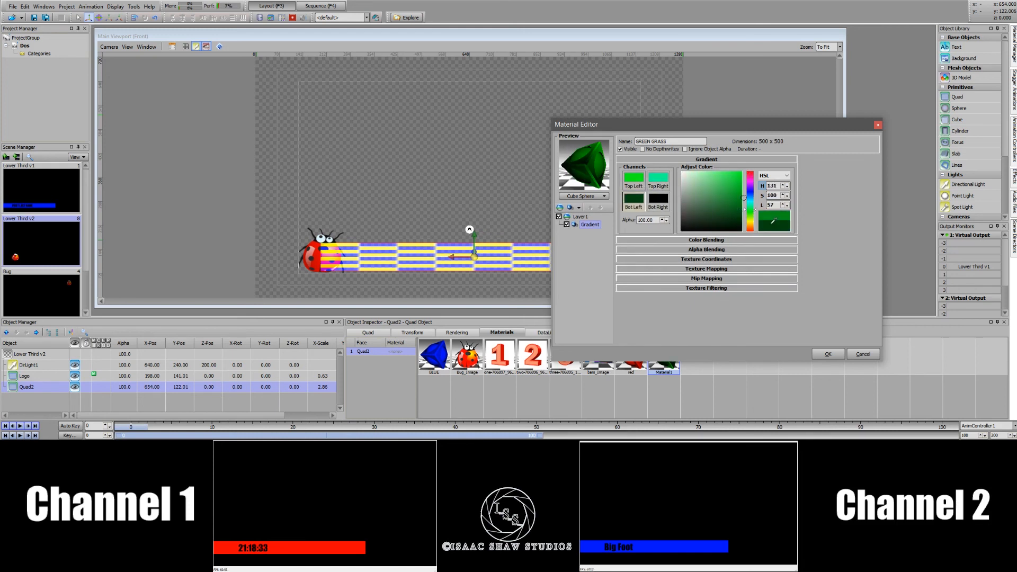
mouse_move(681, 211)
left_mouse_down()
mouse_move(708, 210)
mouse_move(703, 200)
left_mouse_up()
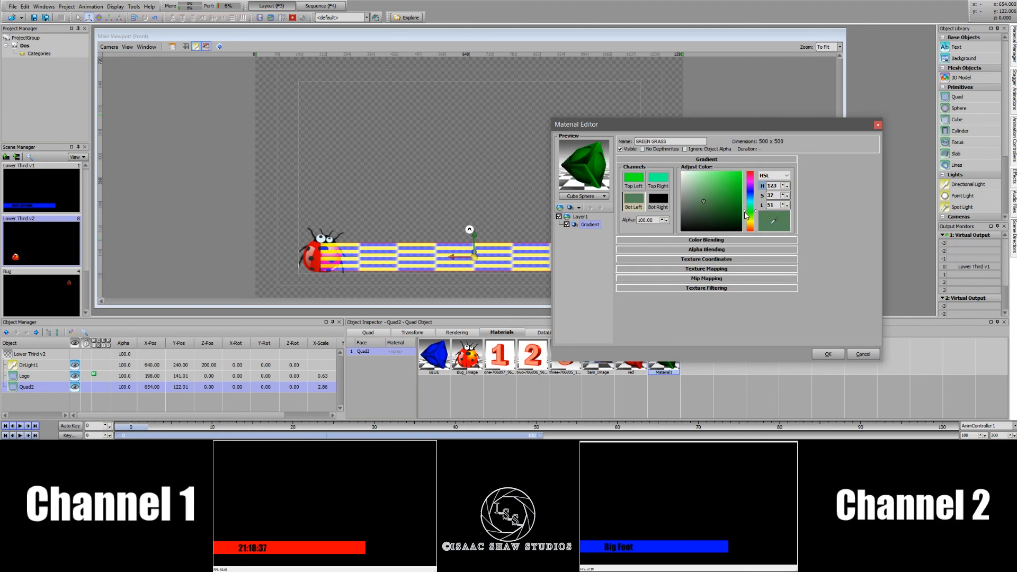
left_click(658, 200)
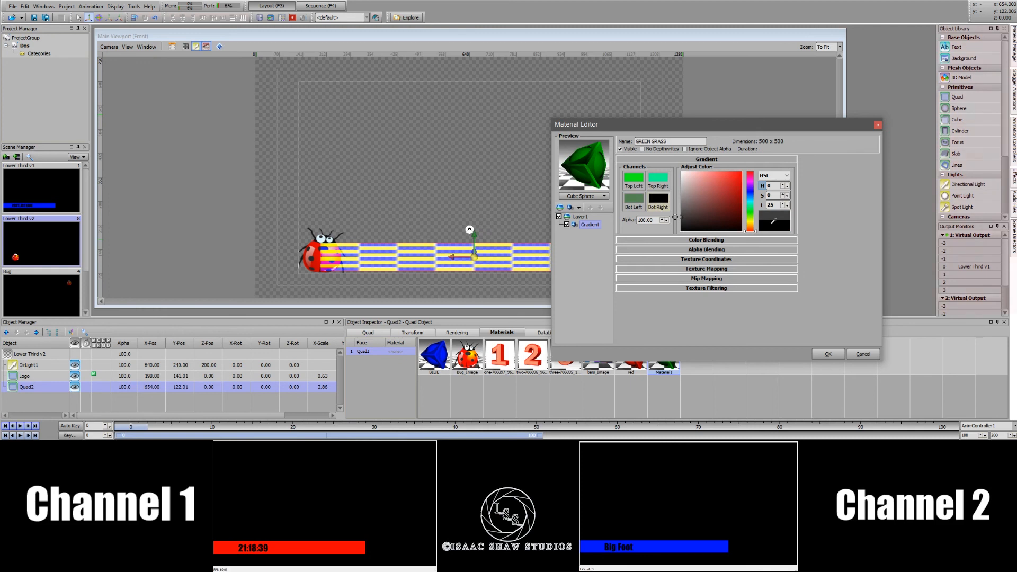
left_click_drag(735, 229, 753, 223)
left_click(598, 228)
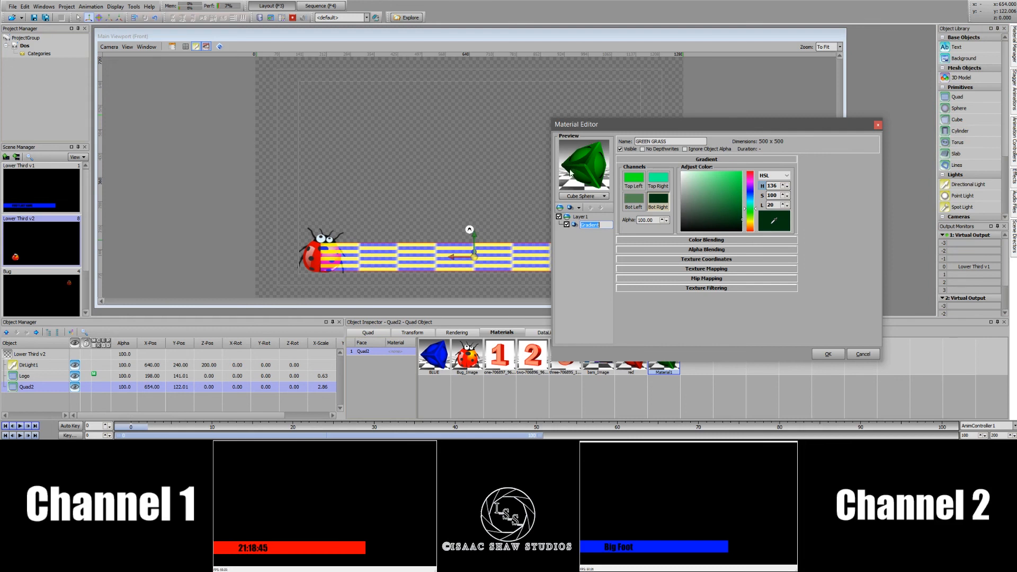
Step: Add a texture to the GREEN GRASS material using the image 0041-green-grass-texture-seamless.jpg
left_click(579, 208)
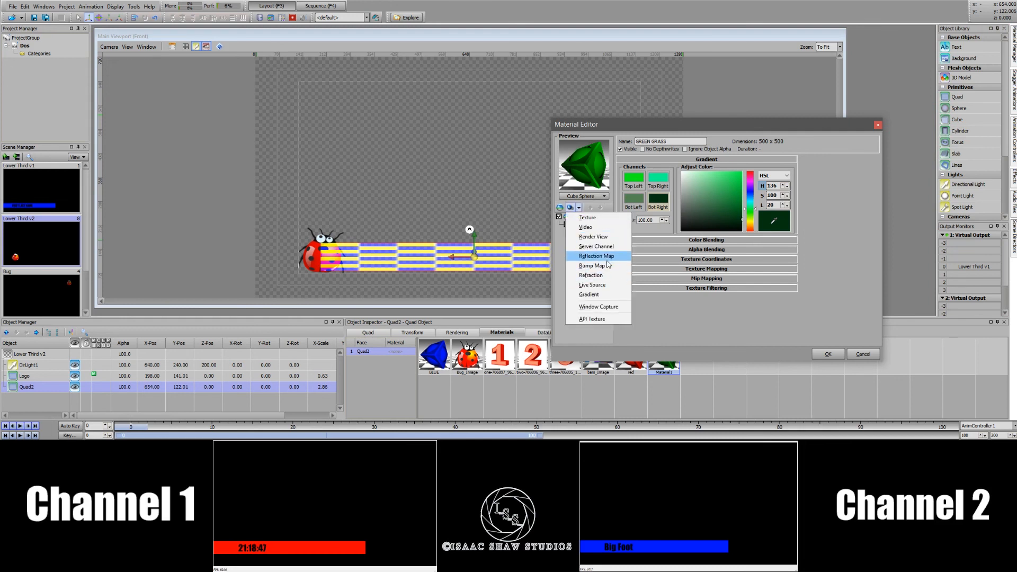
left_click(588, 217)
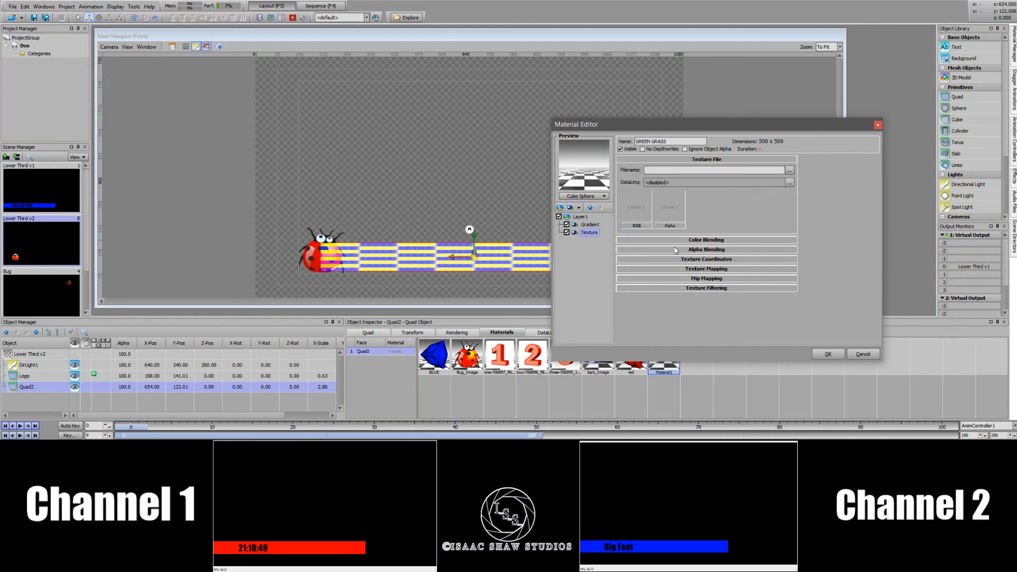
left_click(789, 170)
left_click(508, 142)
left_click(683, 349)
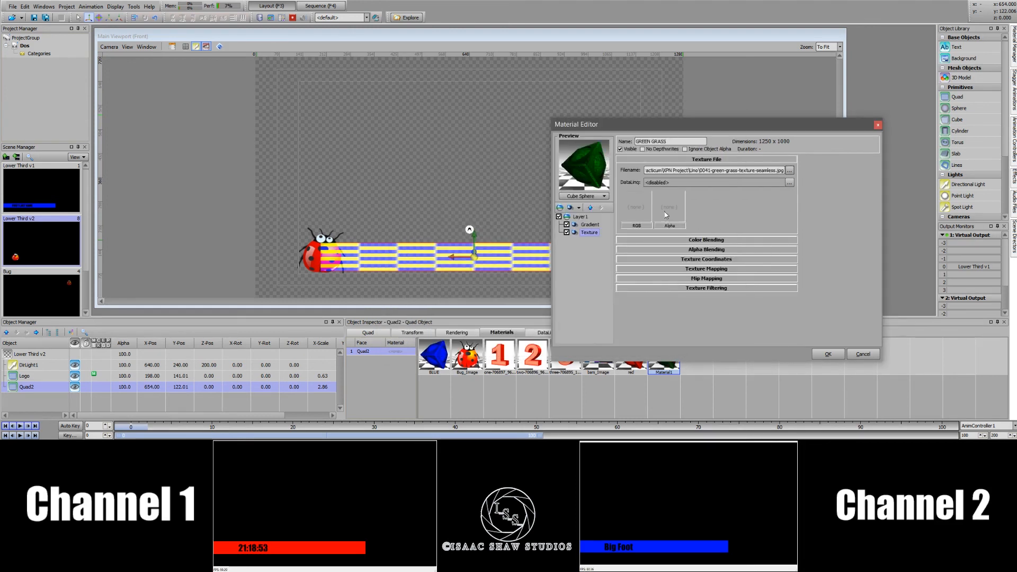
Step: Set the grass texture's alpha blend mode to Mix, adjust its mix value, and accept the material
left_click(704, 252)
left_click(709, 262)
left_click(680, 267)
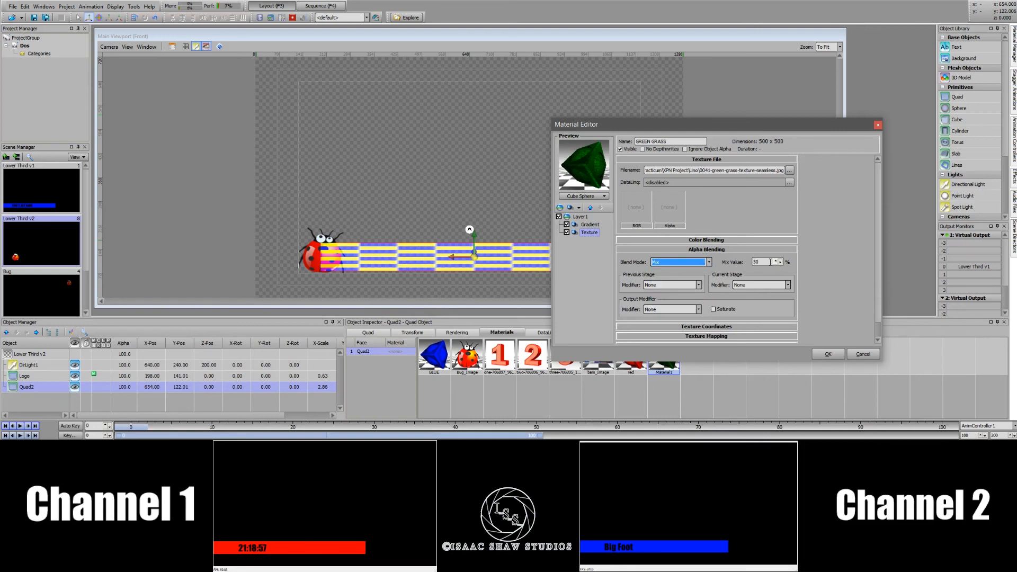
left_click_drag(771, 262, 745, 261)
left_click(829, 355)
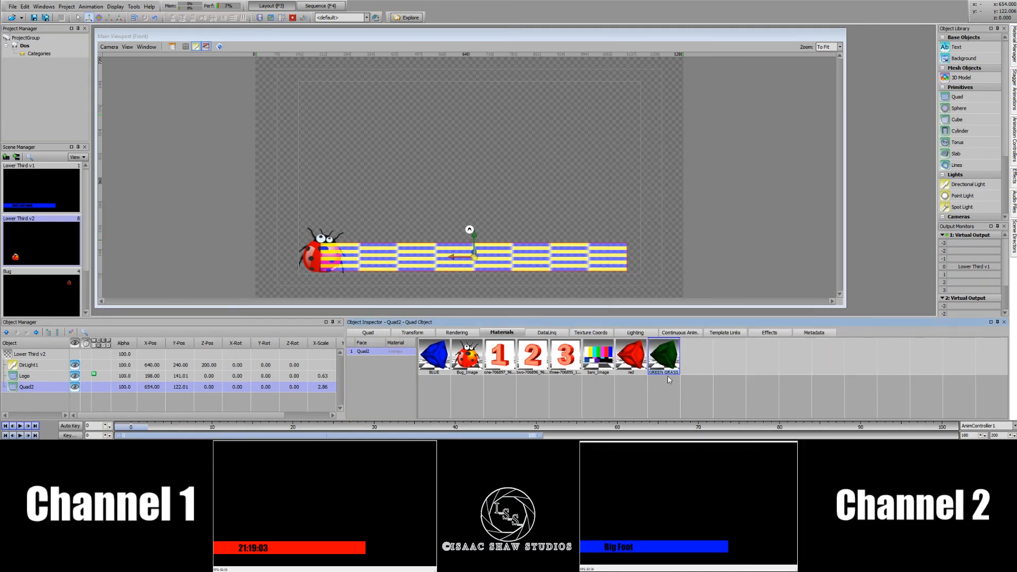
Step: Rename the bar quad as BG Box and apply the GREEN GRASS material to it
right_click(37, 386)
left_click(53, 371)
type("BG Box")
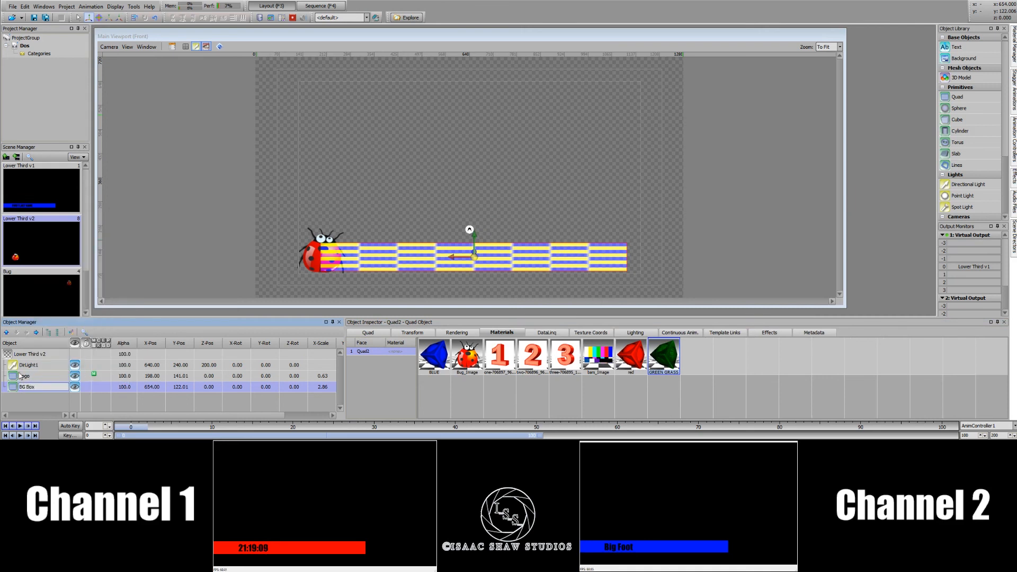
key("Return")
left_click_drag(664, 361, 508, 265)
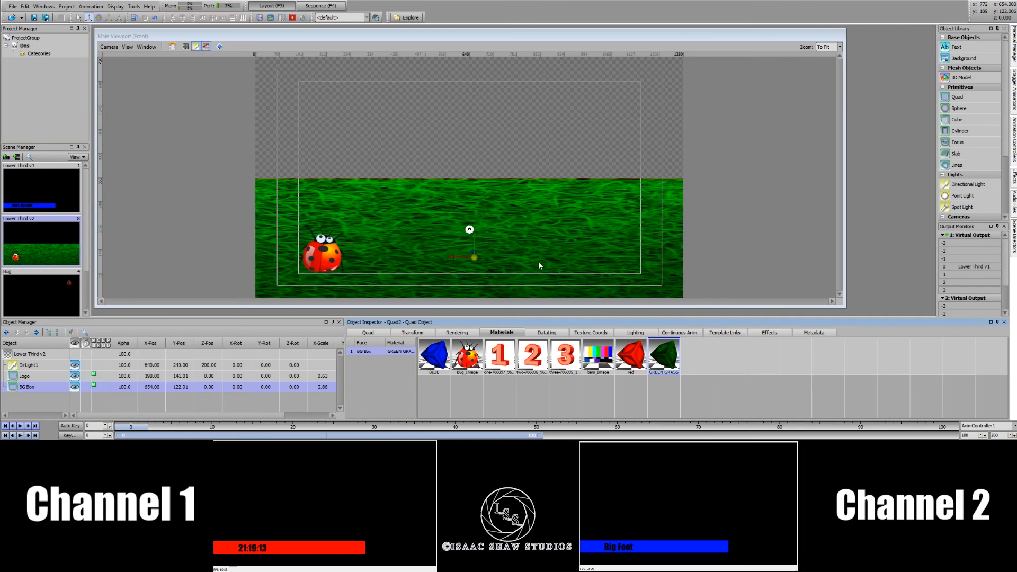
Step: Shrink the grass BG Box back to a thin bar with X scale about 0.77 and raise it to about Y 128
left_click(108, 17)
left_click_drag(475, 259, 546, 273)
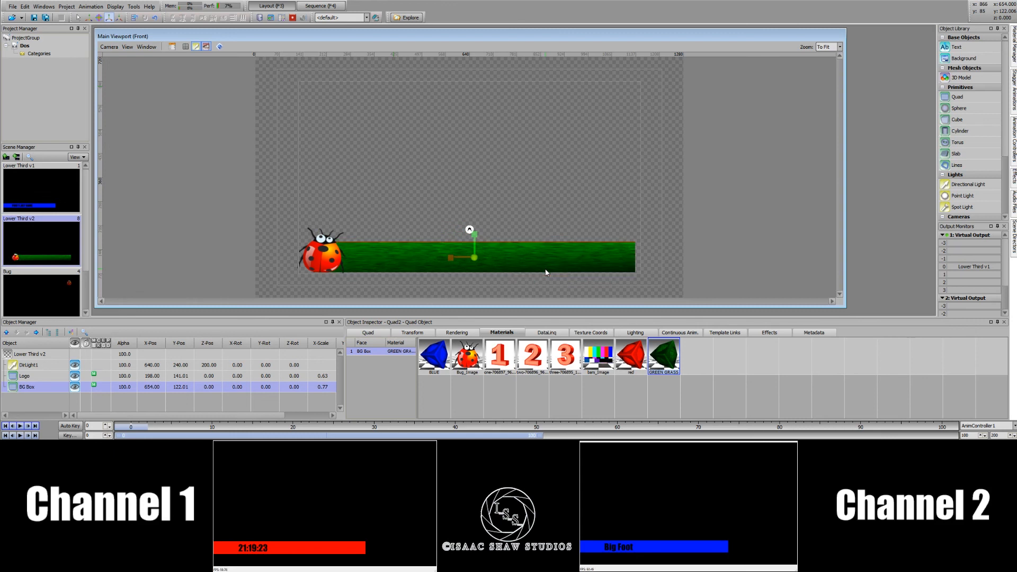
left_click(88, 18)
left_click_drag(474, 233, 473, 231)
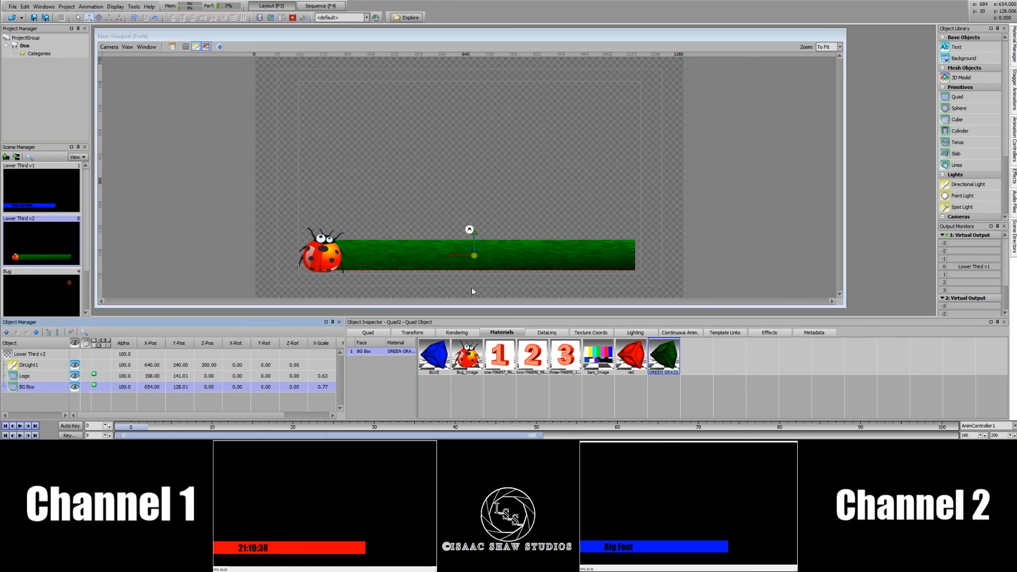
left_click(341, 288)
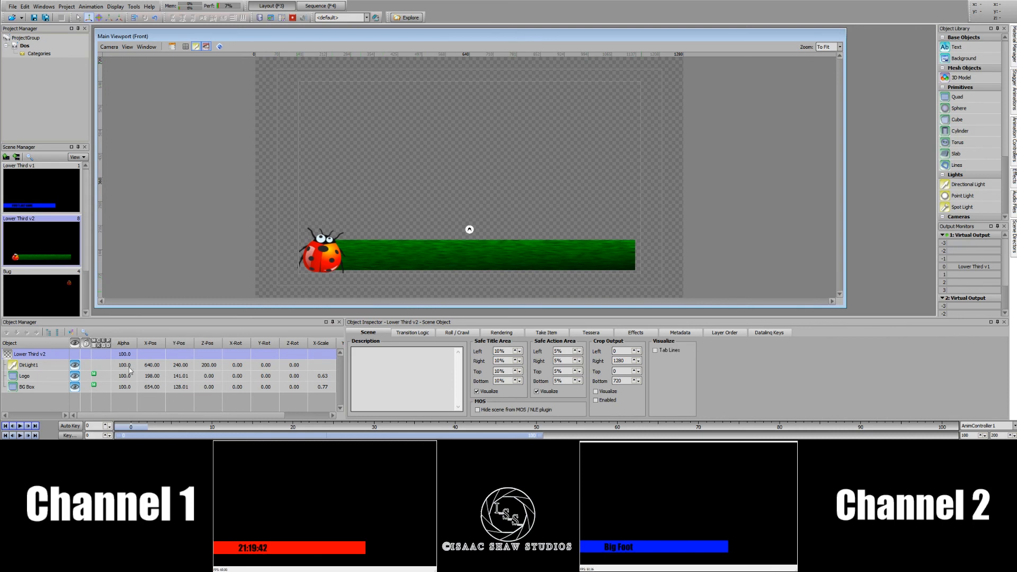
Step: Add a group to the Lower Third v2 scene and rename it Master
left_click(71, 334)
right_click(60, 366)
left_click(74, 347)
type("M")
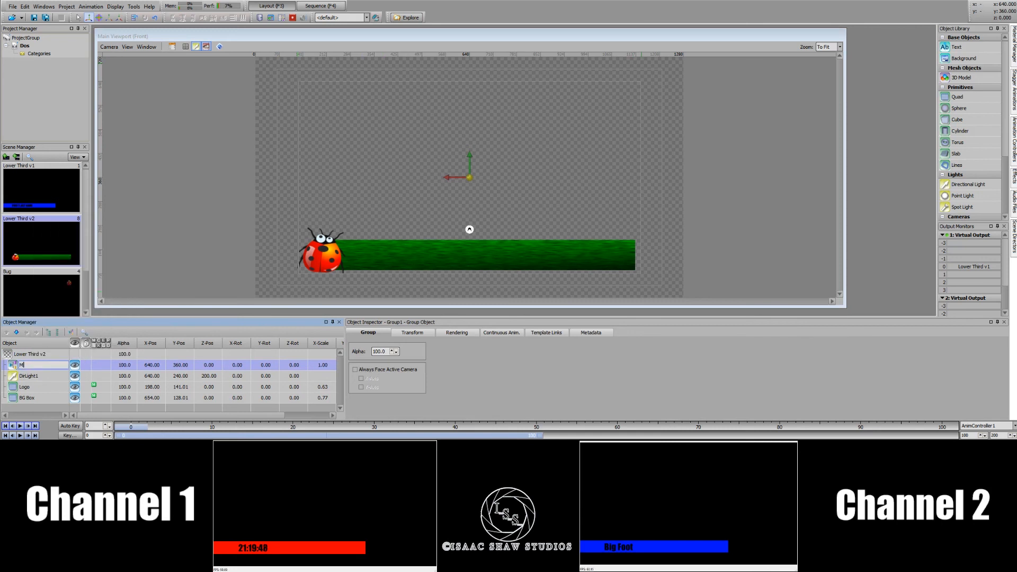
type("aster")
key("Return")
Step: Place the Master group below the directional light and put the Logo and BG Box objects inside it
left_click(46, 387)
left_click_drag(42, 367, 41, 387)
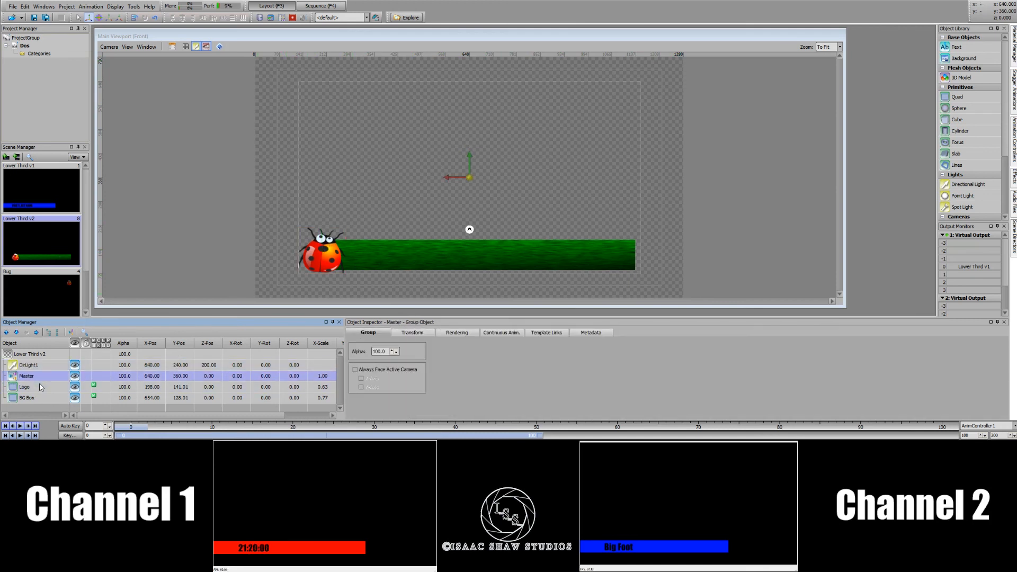
left_click(50, 388)
left_click(45, 399, "ctrl")
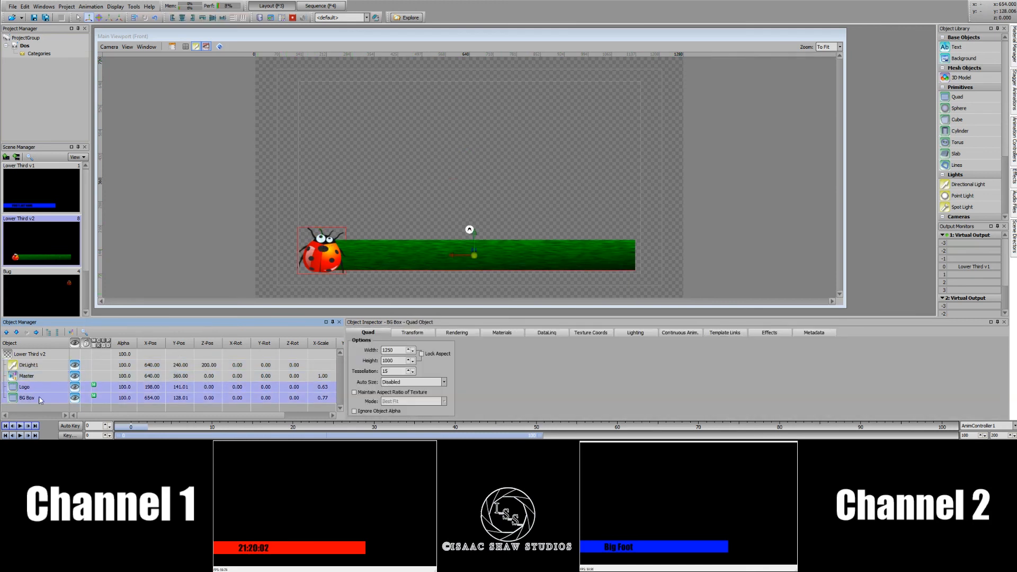
left_click_drag(24, 381, 25, 381)
left_click(41, 378)
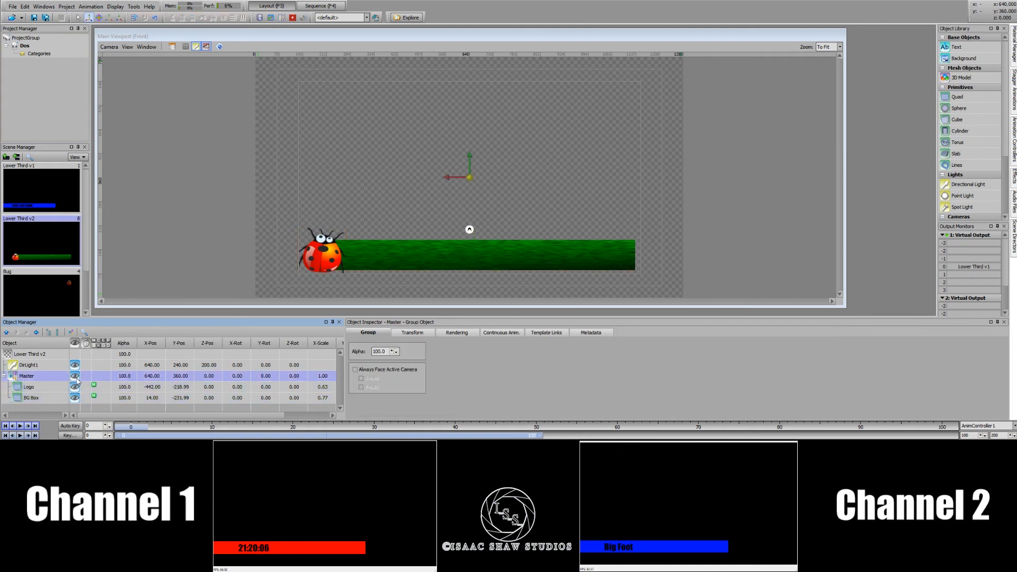
Step: Toggle the Master group's visibility off and on, and move the group to about X 617, Y 350
left_click(76, 376)
left_click(76, 377)
left_click_drag(468, 178, 461, 182)
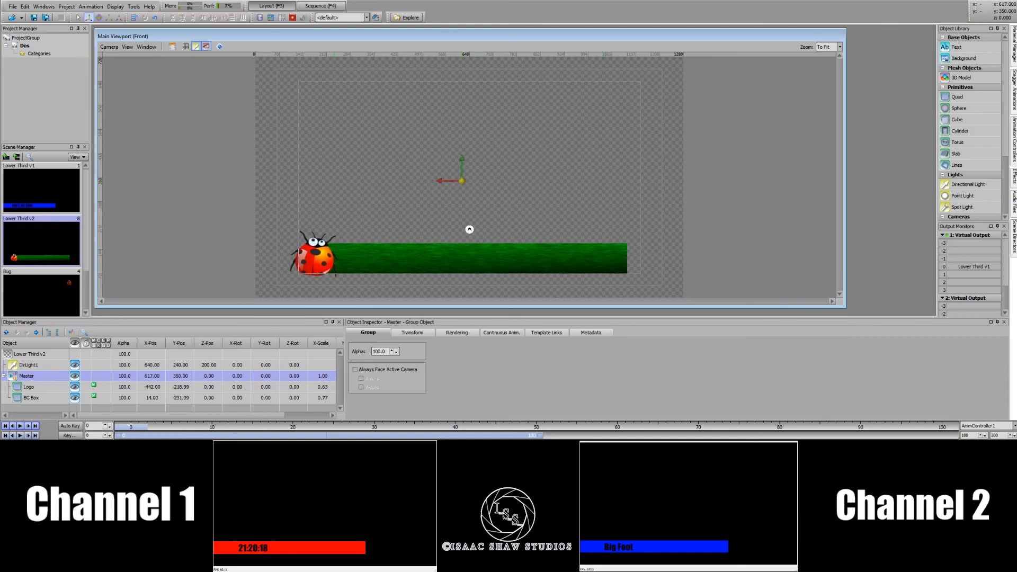
Step: Add a text object reading "Headline" and place it on the grass bar beside the ladybug, about X 266, Y 117
double_click(956, 47)
left_click(306, 95)
left_click(300, 91)
type("Head")
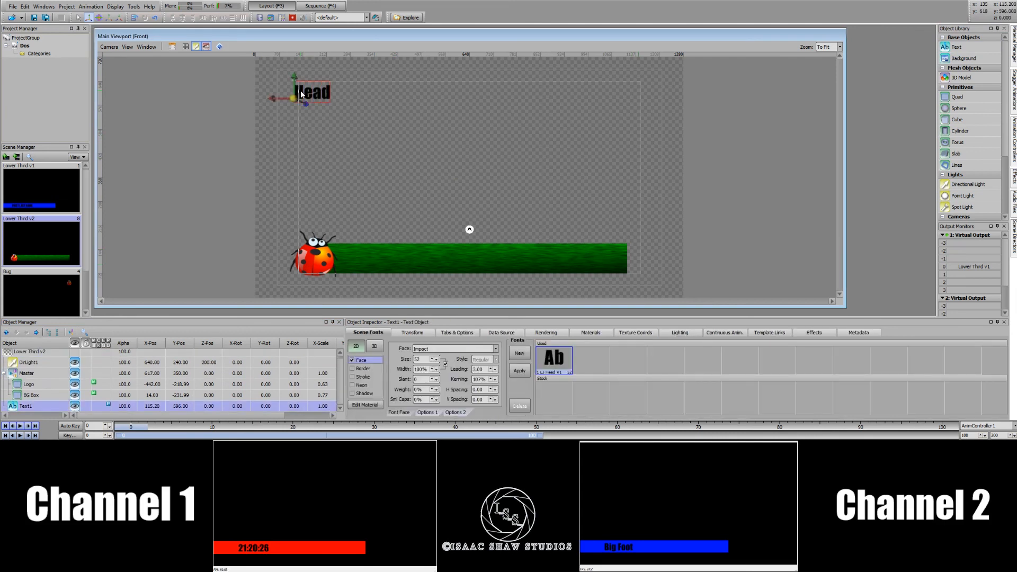
type("line")
left_click_drag(296, 102, 346, 262)
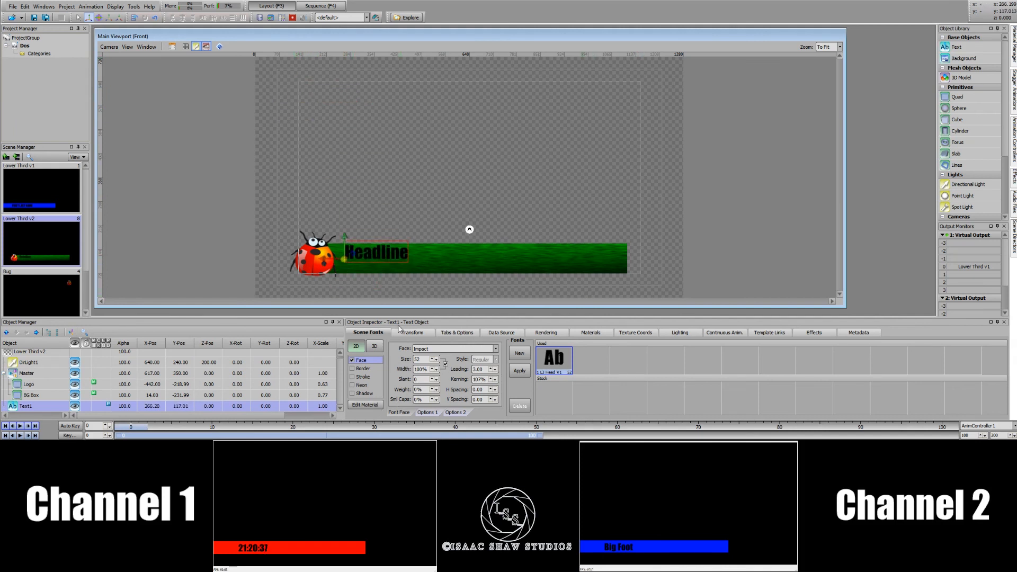
Step: Move the Headline text lower on the grass bar, to about X 269, Y 106
left_click_drag(343, 263, 348, 266)
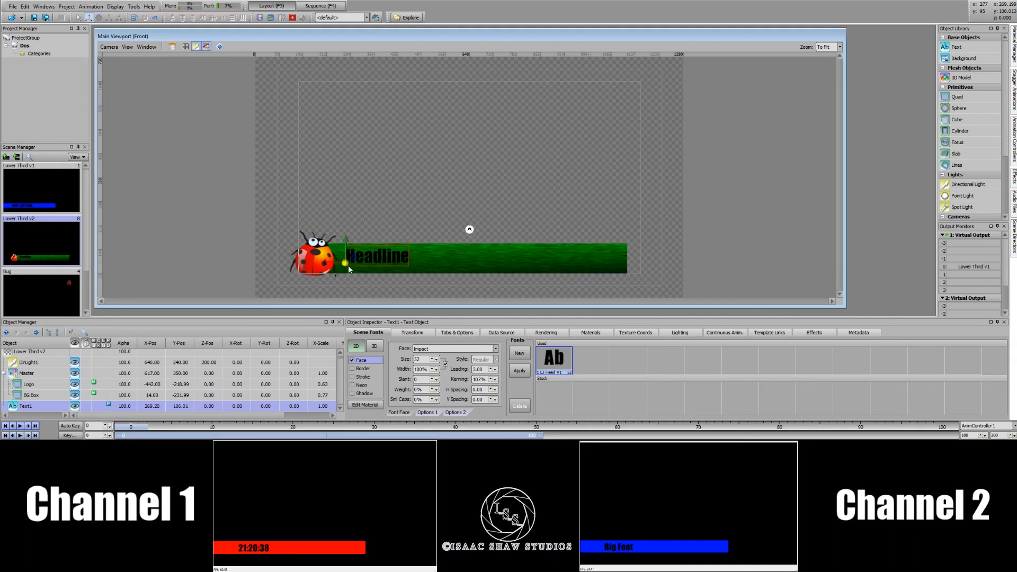
Step: Change the Headline text's shared L3 Head V1 font material to white, accepting changes to the font in multiple scenes
left_click(373, 405)
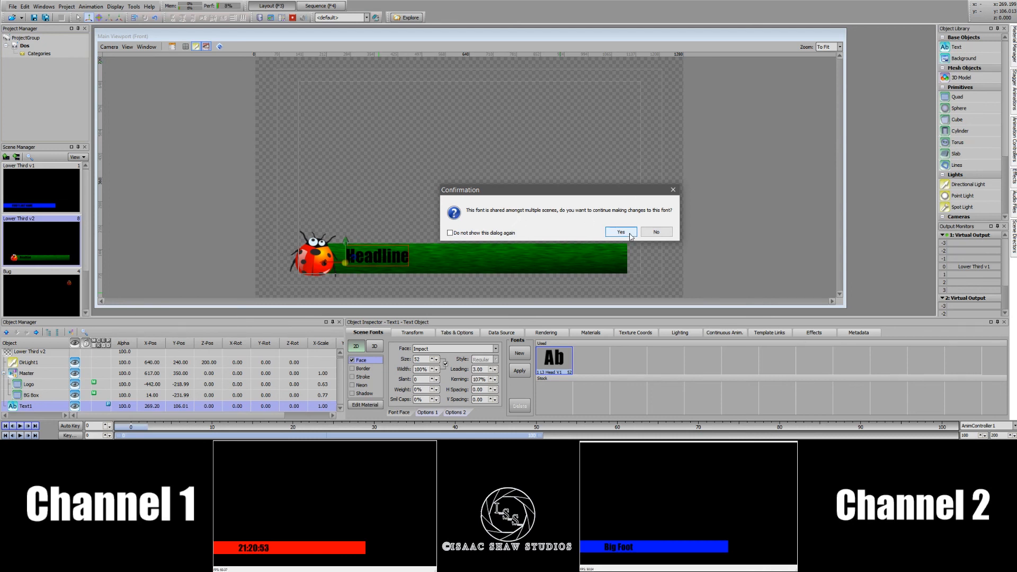
left_click(620, 233)
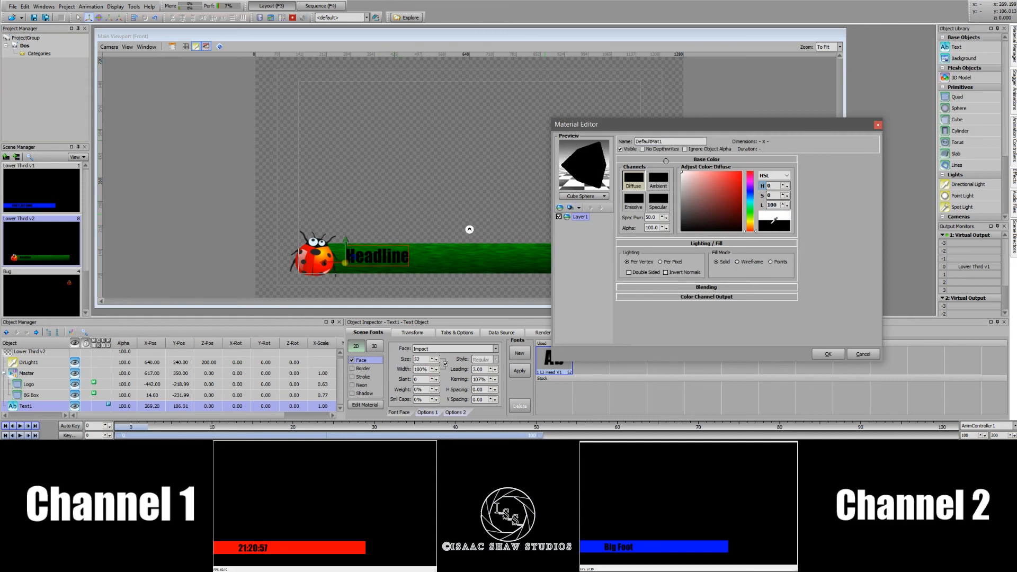
left_click(828, 354)
left_click(394, 237)
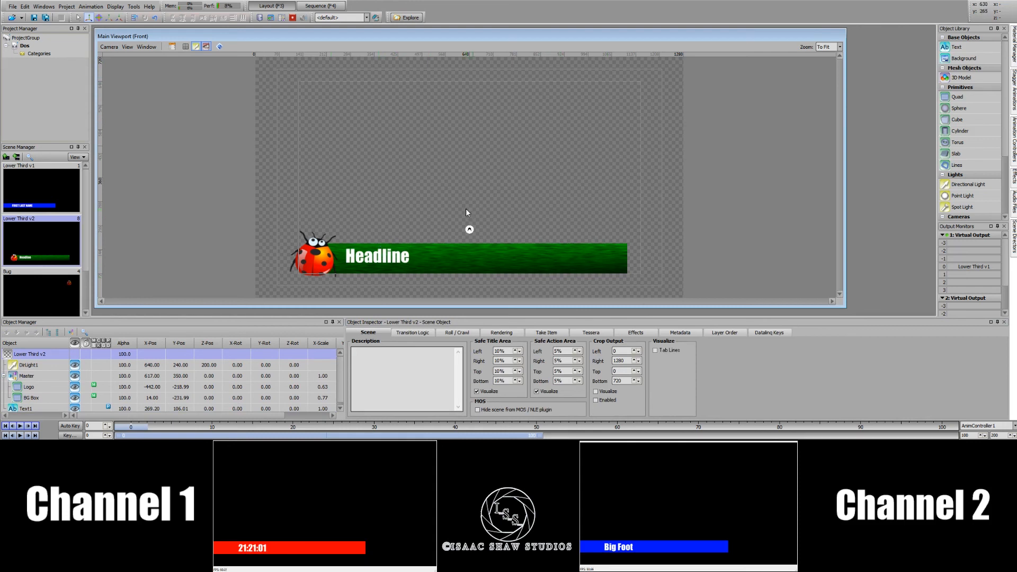
Step: In the Lower Third v1 scene, set the shared font material of the FIRST LAST NAME text back to black
left_click(35, 183)
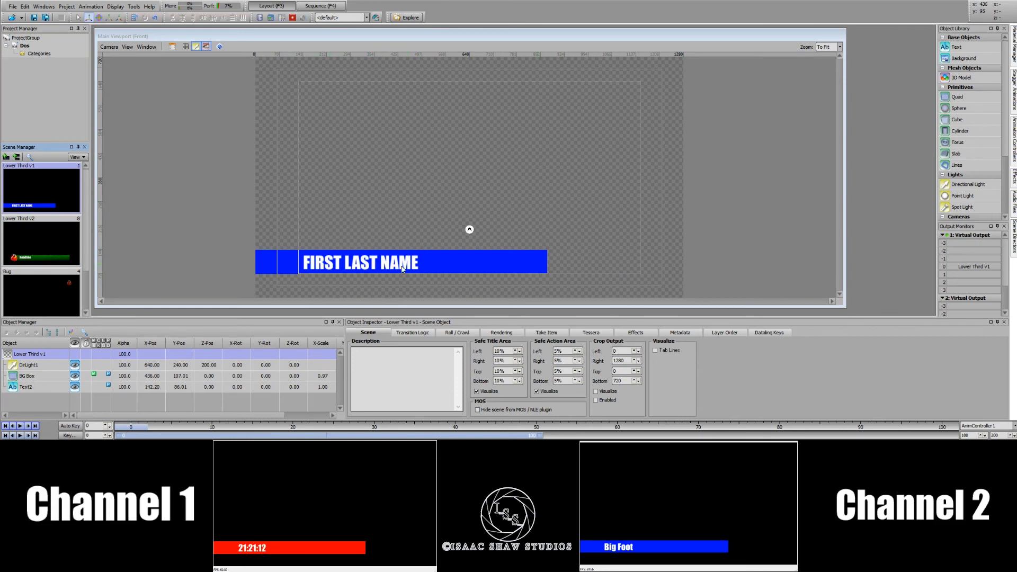
left_click(63, 246)
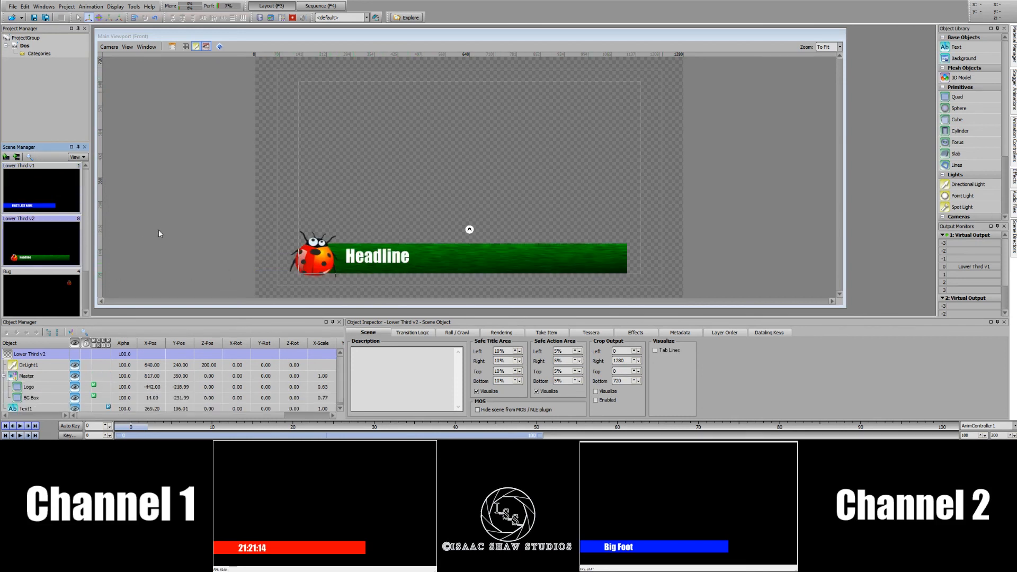
left_click(33, 195)
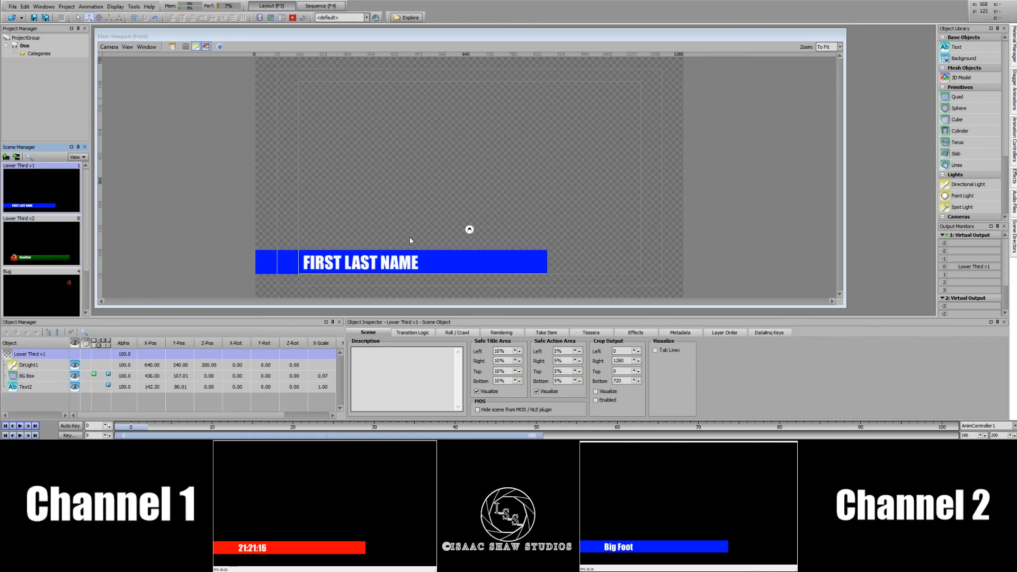
left_click(448, 266)
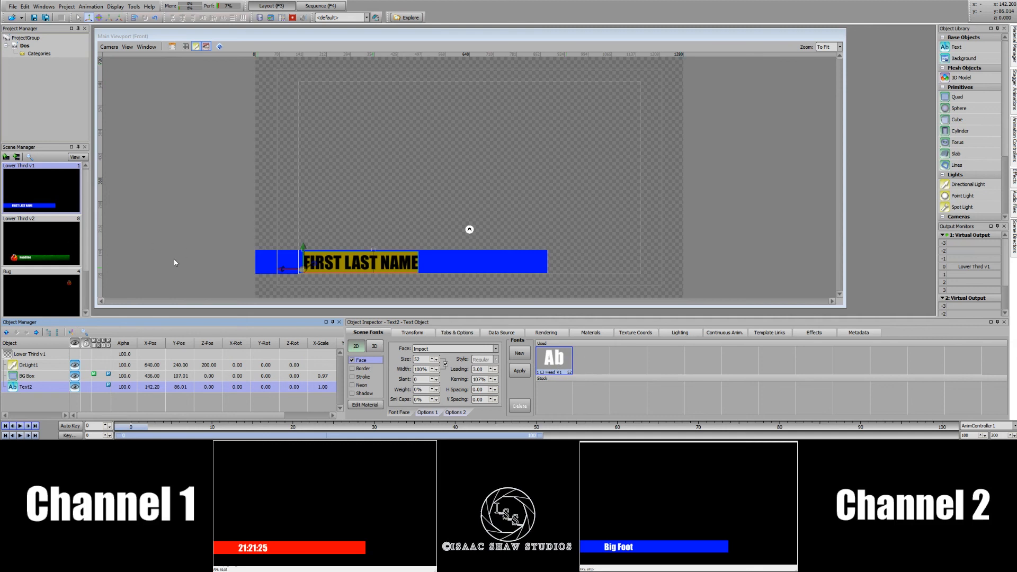
left_click(378, 404)
left_click(617, 232)
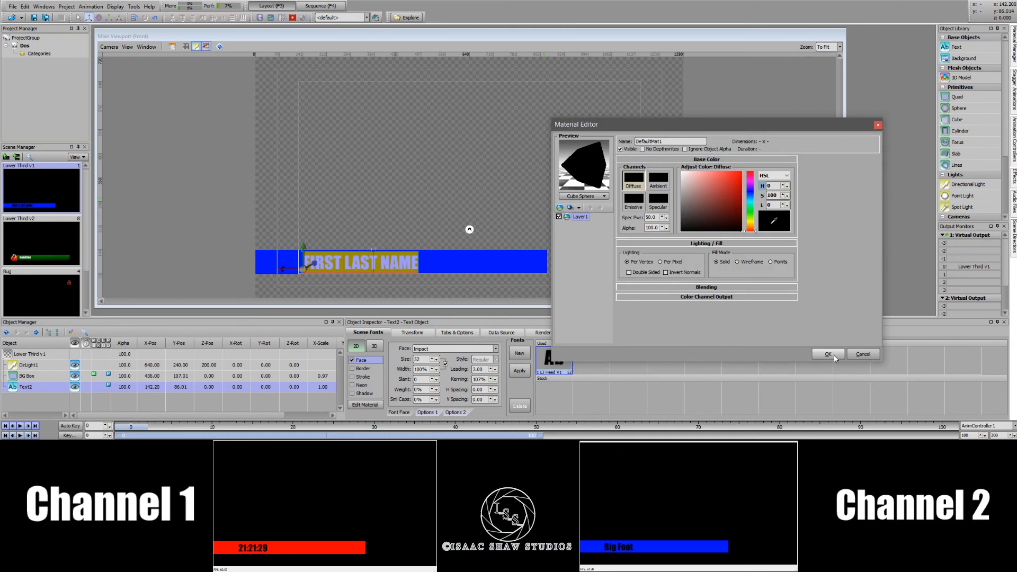
left_click(835, 359)
Step: In the Lower Third v2 scene, put the text object inside the Master group and rename it Headline
left_click(36, 229)
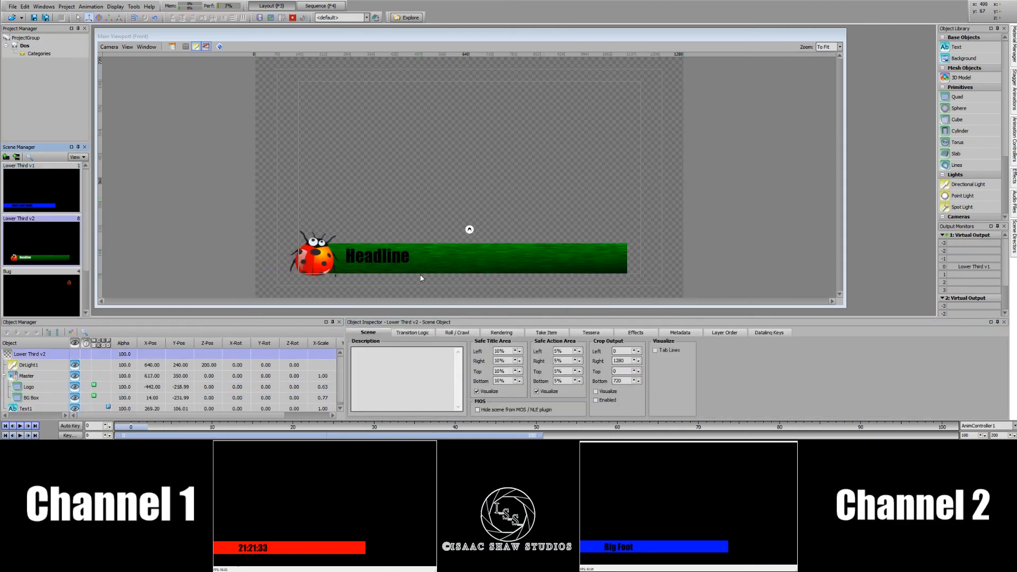
left_click(42, 408)
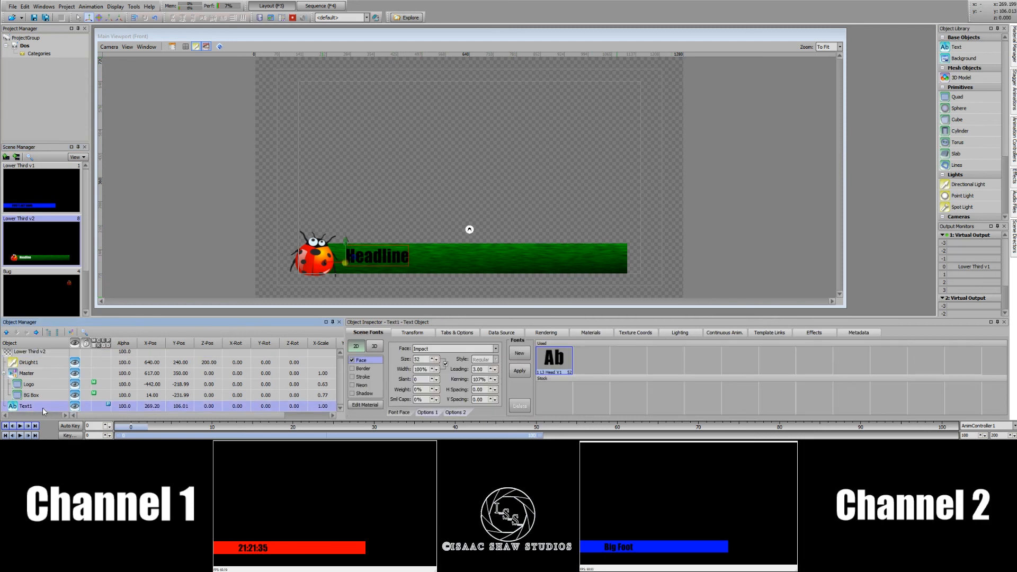
left_click_drag(43, 408, 31, 373)
right_click(30, 408)
left_click(64, 390)
type("er")
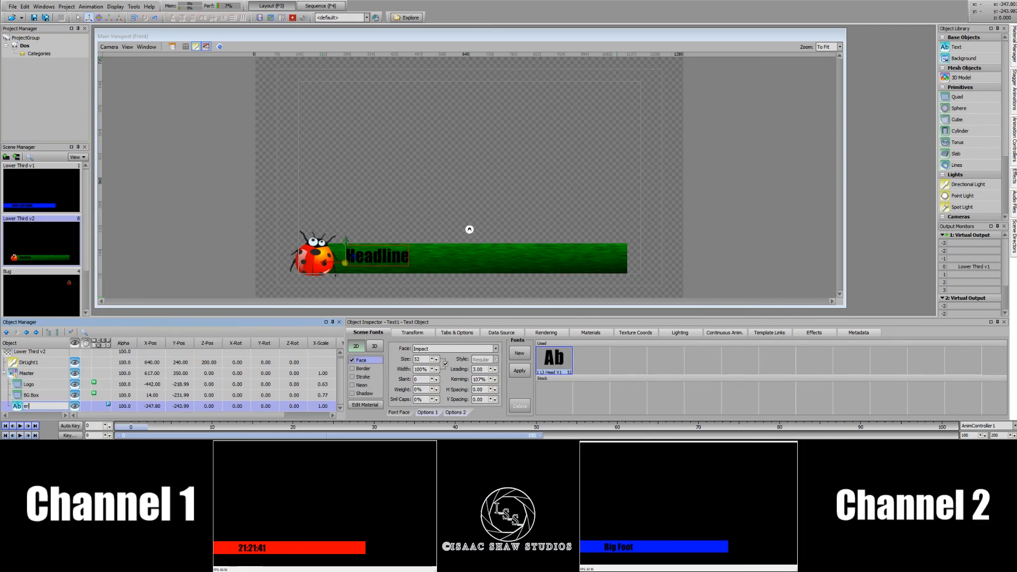
type("adline")
key("Return")
Step: Create a new scene font and rename it L3 Head v2
right_click(618, 361)
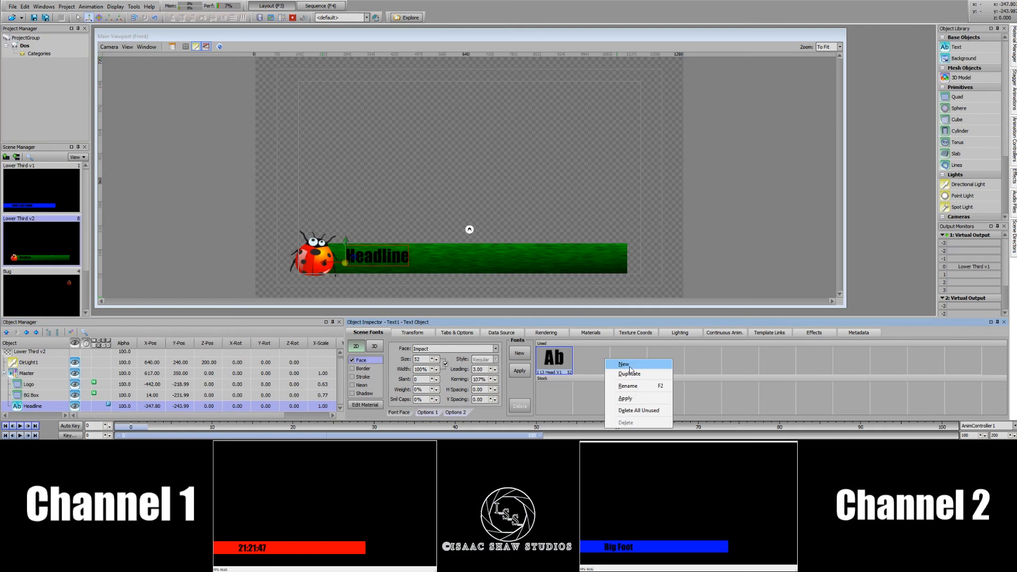
left_click(625, 365)
right_click(563, 399)
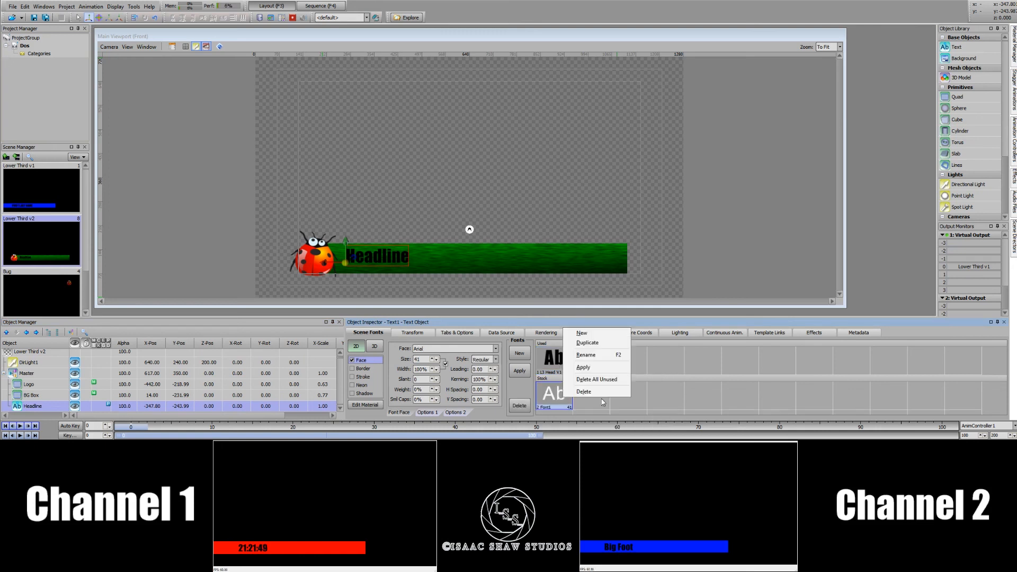
left_click(616, 356)
type("L3 ")
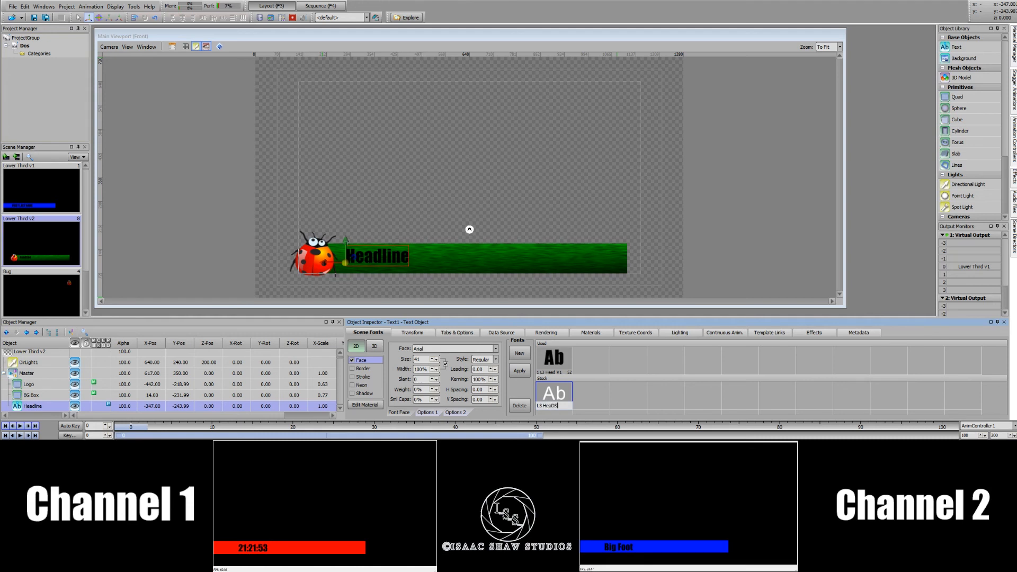
type("Head v2")
key("Return")
Step: Set the L3 Head v2 font's face to Bebas and apply the font to the headline text
right_click(553, 401)
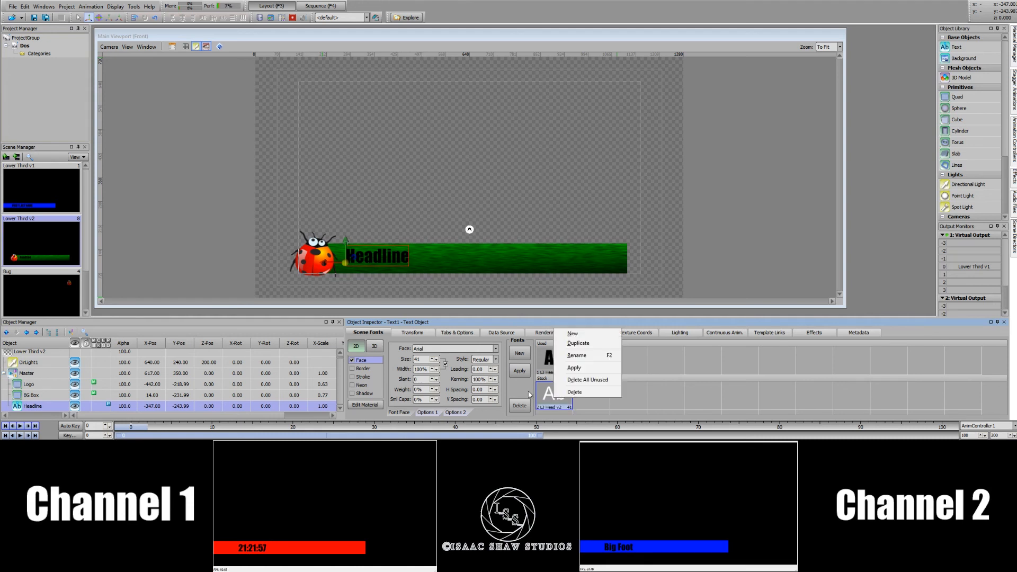
left_click(468, 351)
left_click(496, 348)
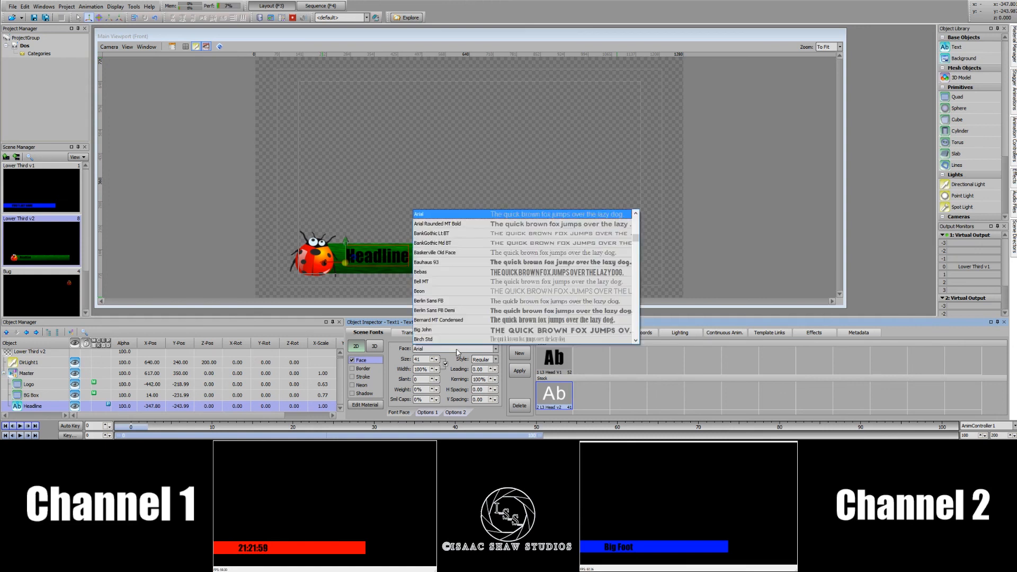
left_click(440, 272)
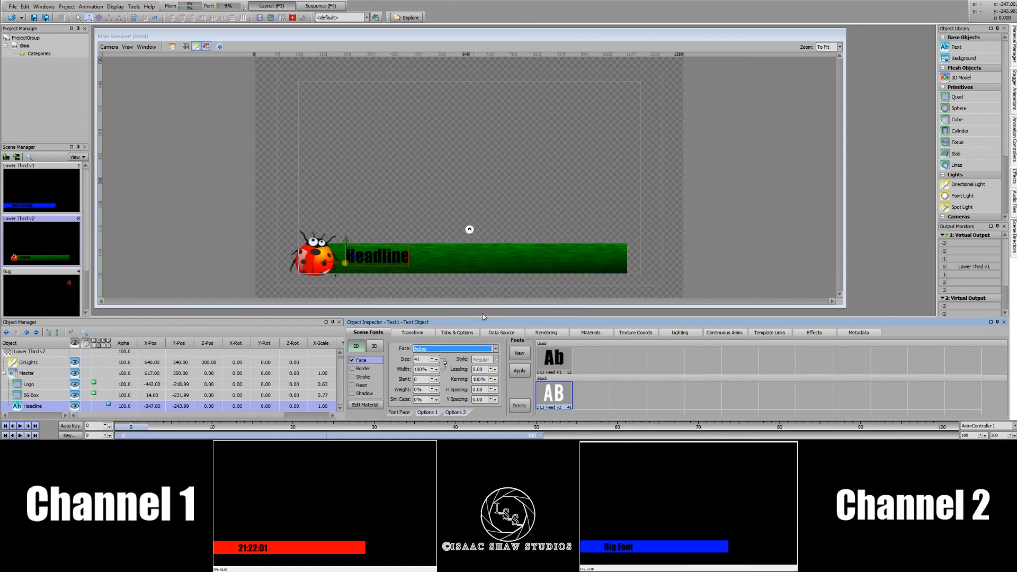
left_click(561, 398)
double_click(396, 263)
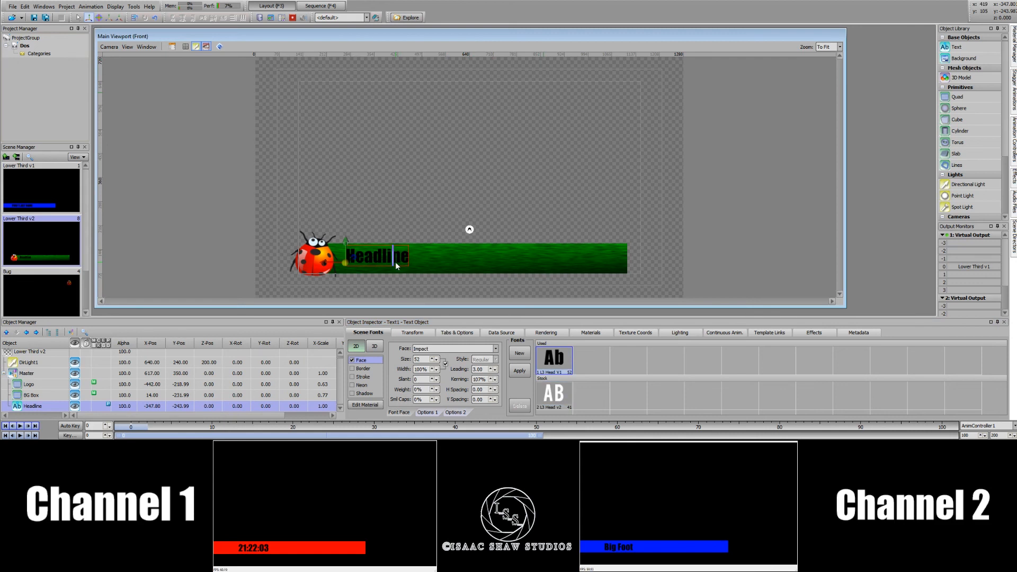
double_click(554, 393)
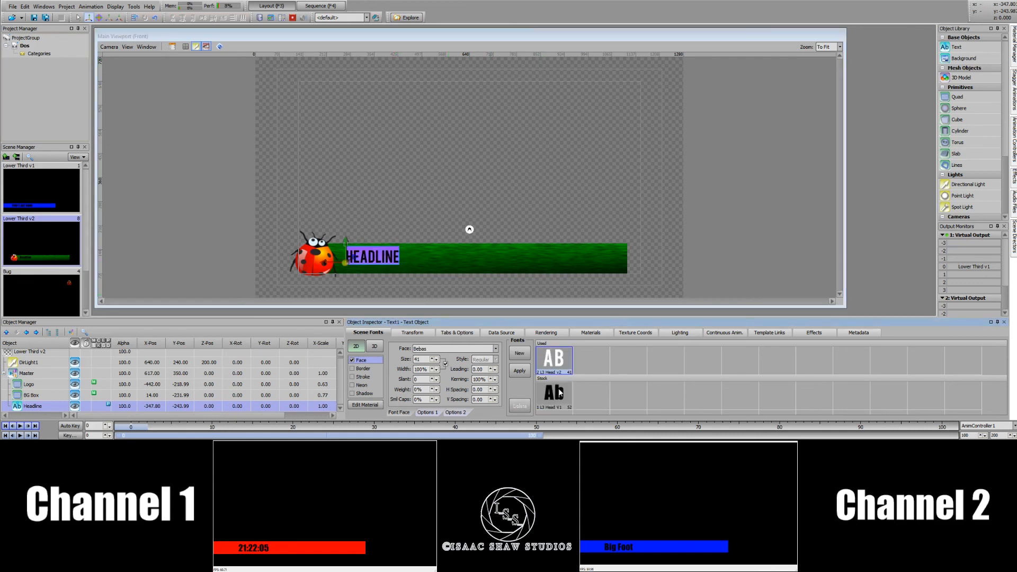
Step: Reduce the headline's font size to 36 and move the text to about X -341, Y -230 on the grass bar
left_click(379, 260)
left_click(421, 262)
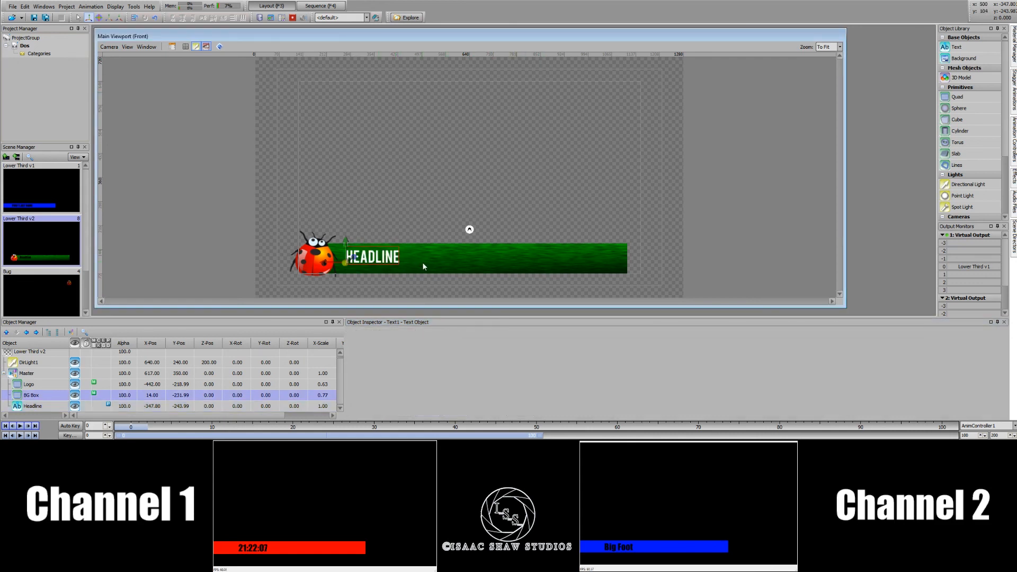
left_click(362, 259)
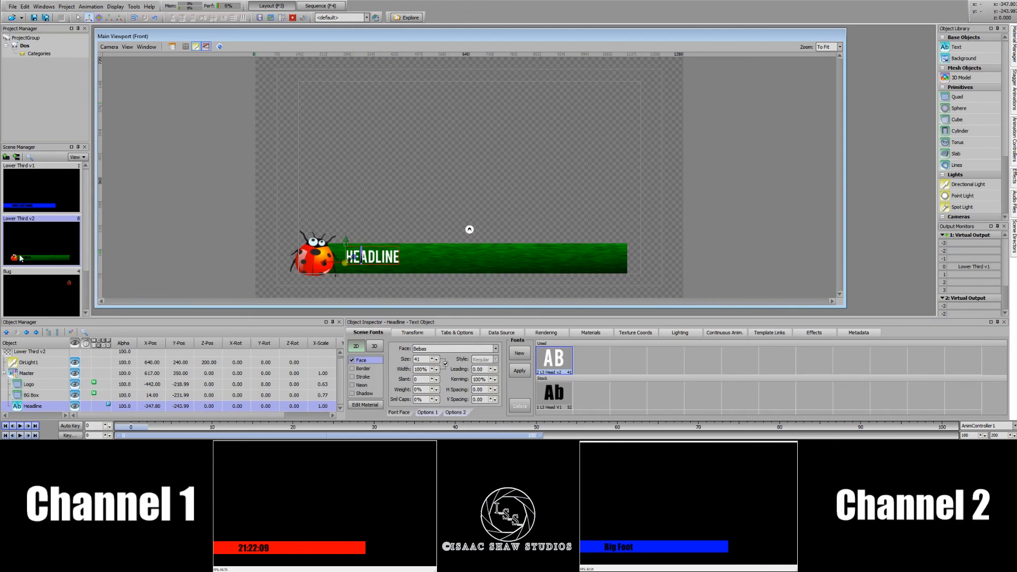
left_click_drag(345, 267, 345, 263)
left_click(436, 361)
left_click(436, 361)
left_click(436, 362)
left_click(436, 361)
left_click(436, 362)
left_click_drag(346, 260, 347, 259)
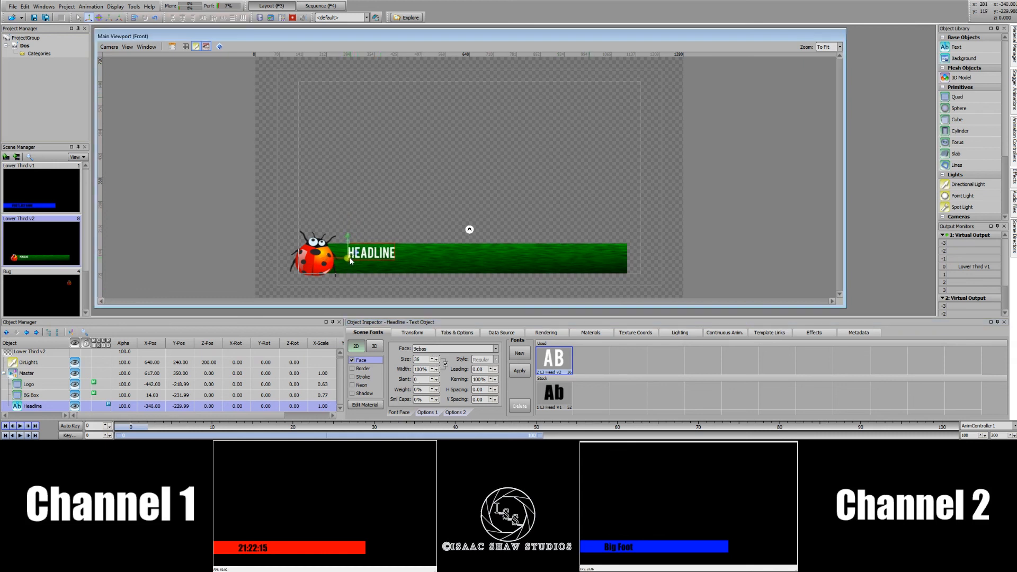
Step: Duplicate the Headline object as Subline and move the copy below the headline, to about Y -269
left_click(48, 406)
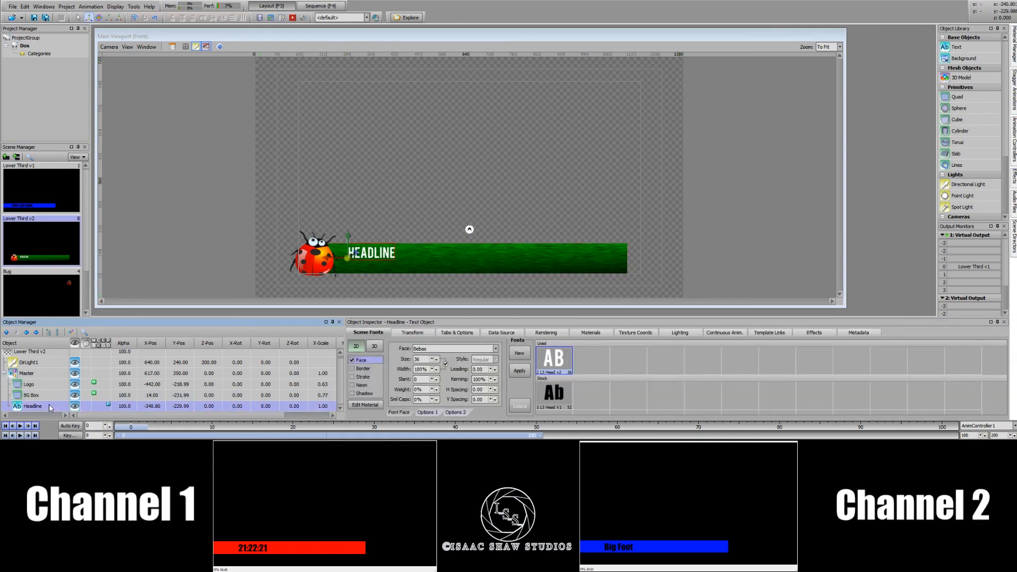
key("ctrl+c")
key("ctrl+v")
right_click(48, 405)
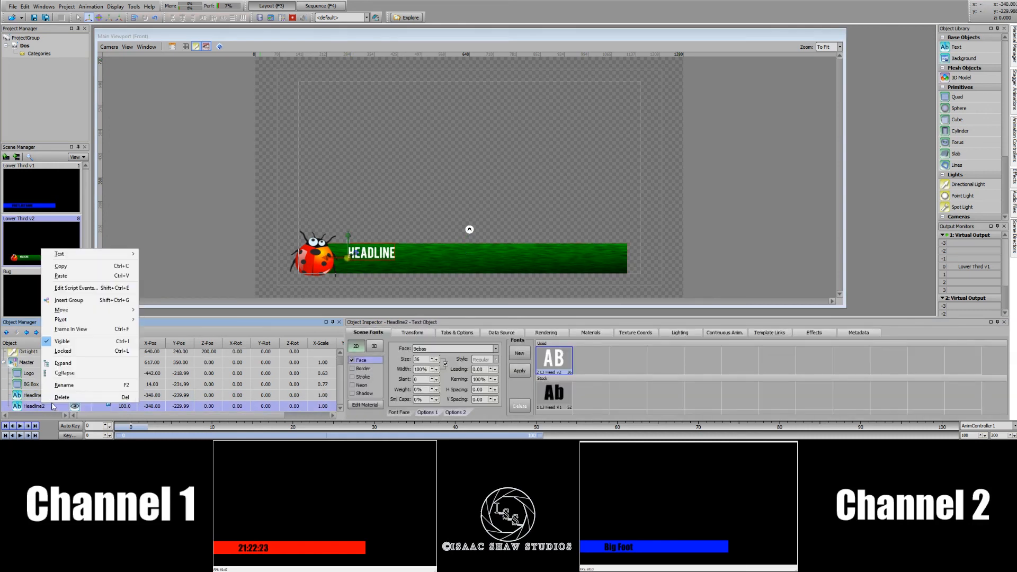
left_click(81, 389)
type("Subli")
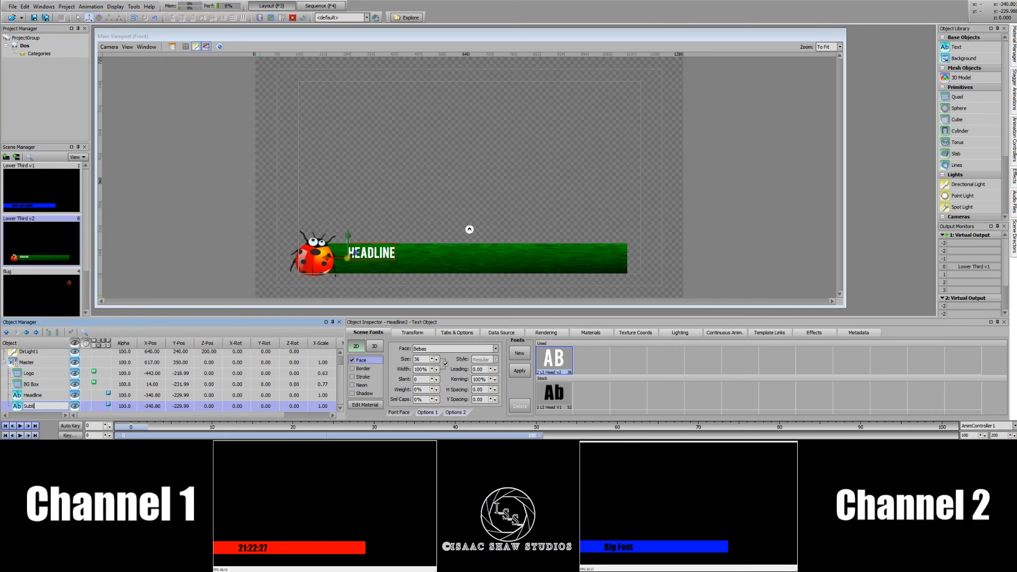
type("ne")
key("Return")
left_click_drag(349, 233, 348, 248)
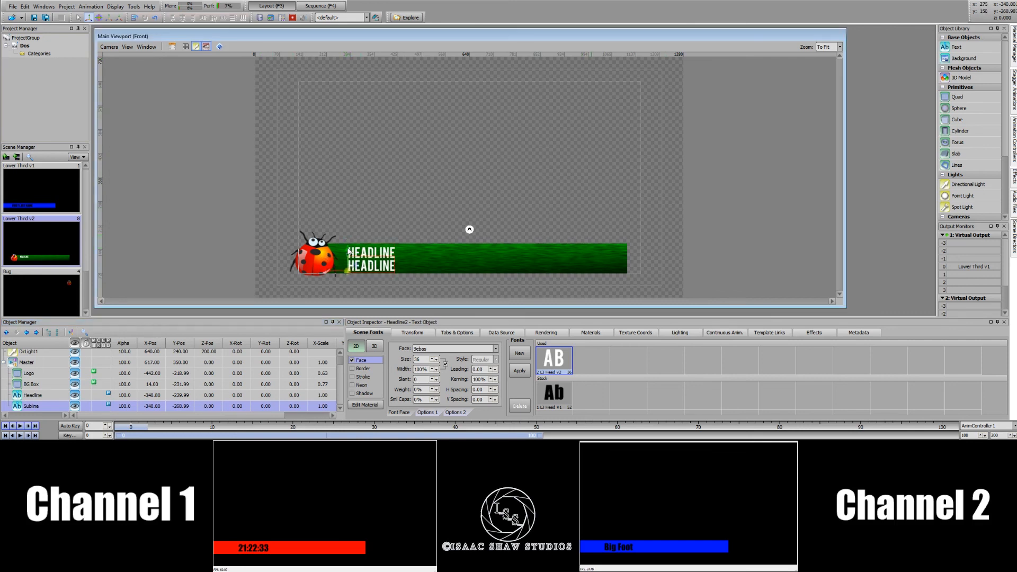
Step: Try changing the lower text to "Subline" with the Adobe Garamond Pro face, and undo the last change
double_click(373, 267)
left_click(468, 349)
scroll(477, 282, "up", 10)
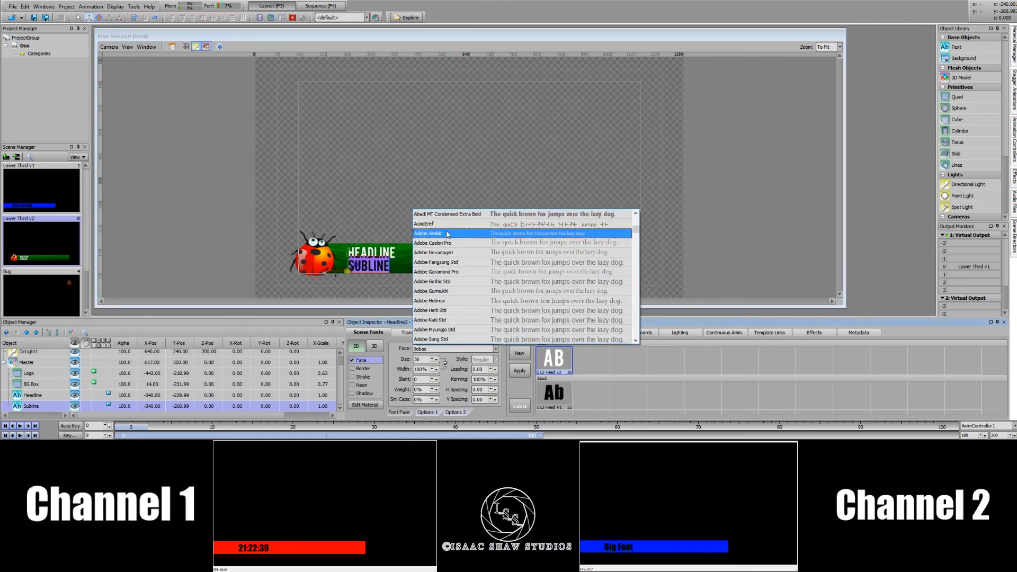
left_click(469, 272)
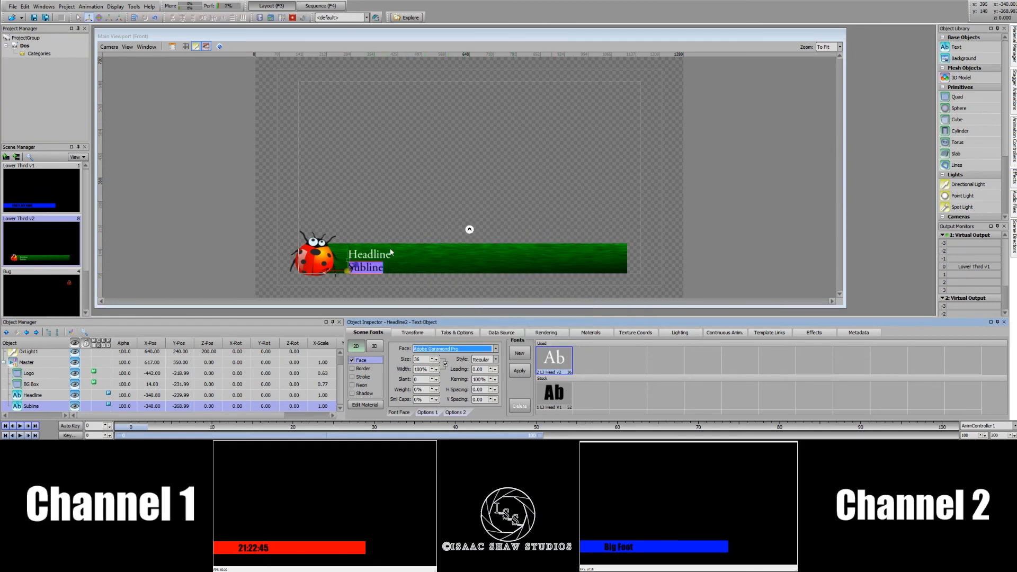
key("ctrl+z")
Step: Set the headline's shared L3 Head v2 font face back to Bebas
left_click(370, 259)
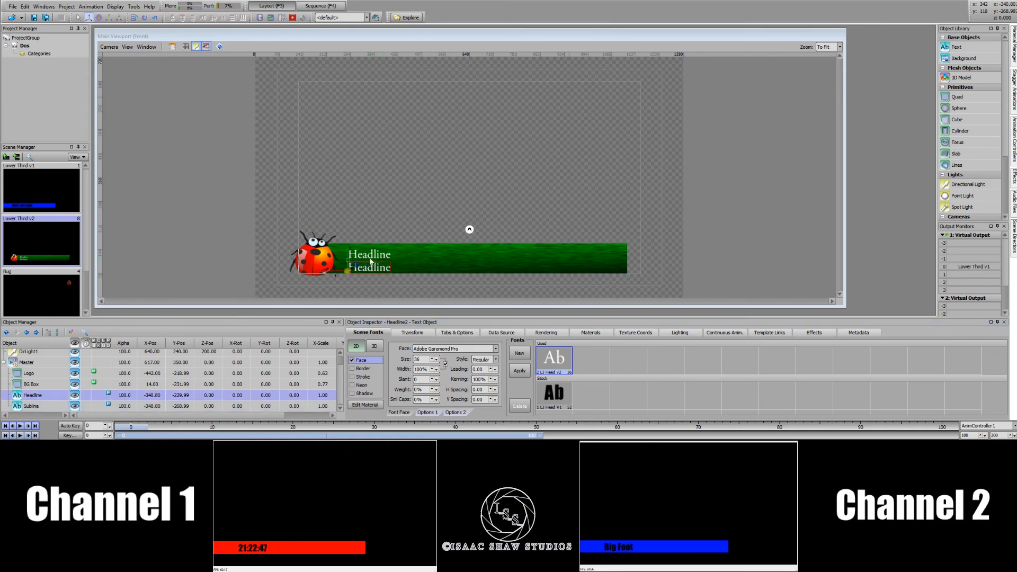
left_click(437, 349)
type("be")
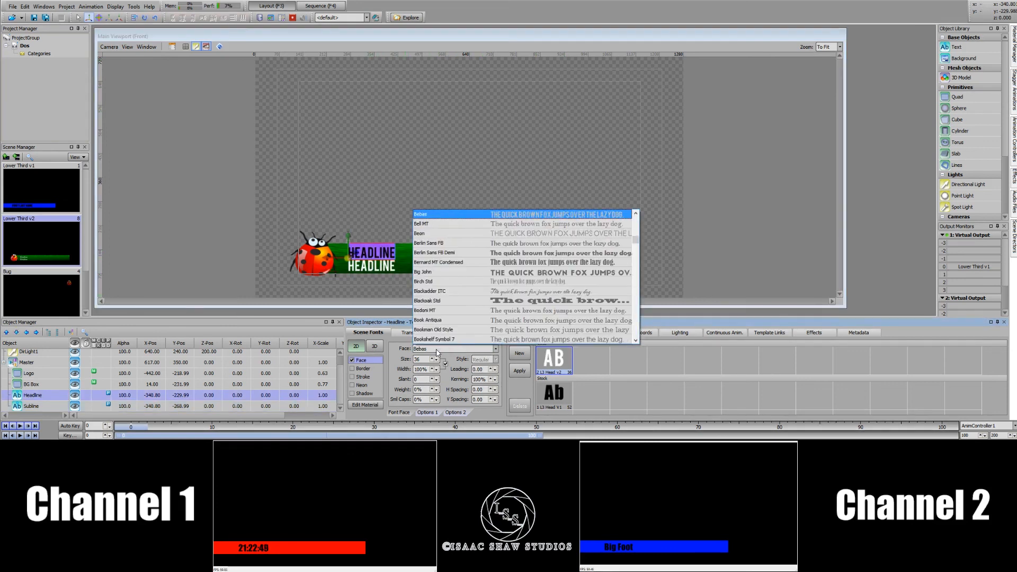
key("Return")
Step: With the Subline object selected, create a new scene font and rename it L3 sub v2
left_click(377, 268)
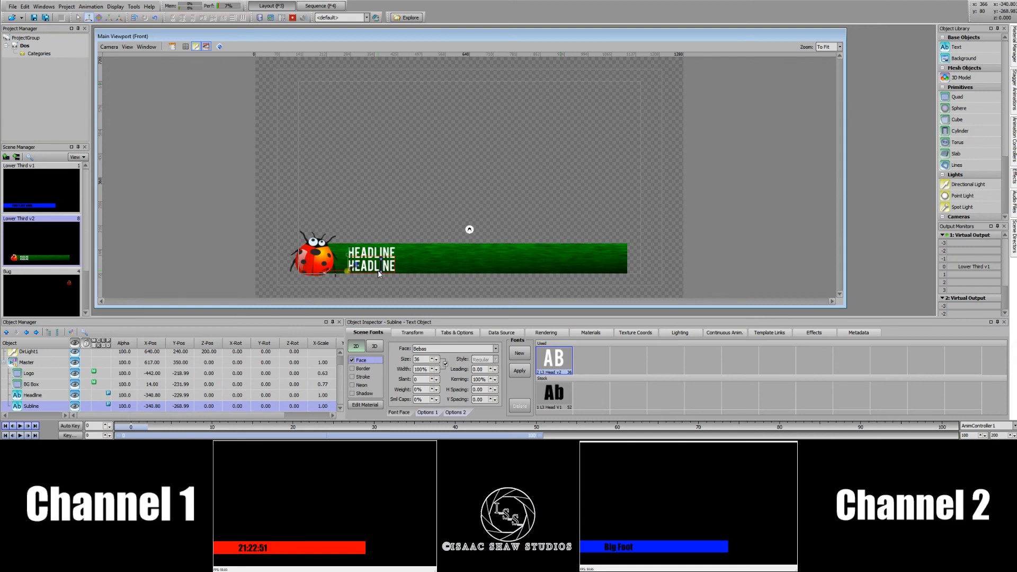
right_click(583, 369)
left_click(611, 370)
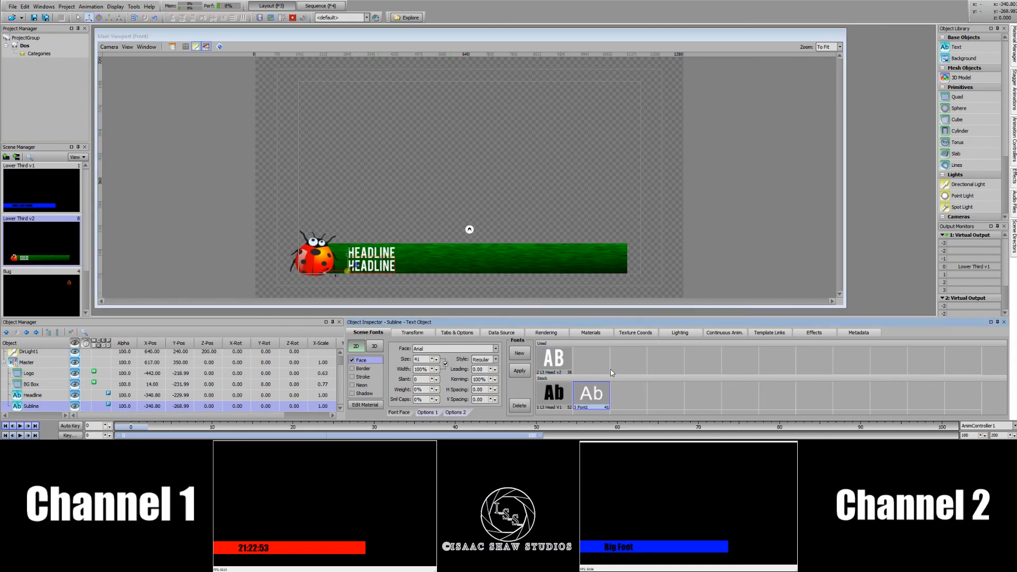
right_click(591, 400)
left_click(631, 355)
type("L3 sub v2")
key("Return")
Step: Apply the L3 sub v2 scene font to the Subline text and set its face to Chaparral Pro
double_click(379, 271)
double_click(599, 397)
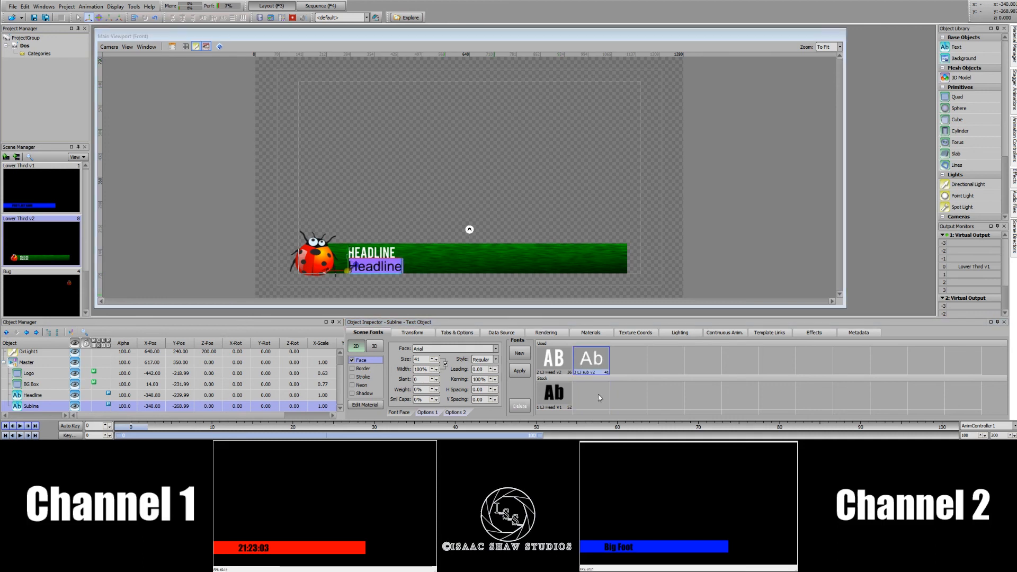
left_click(463, 348)
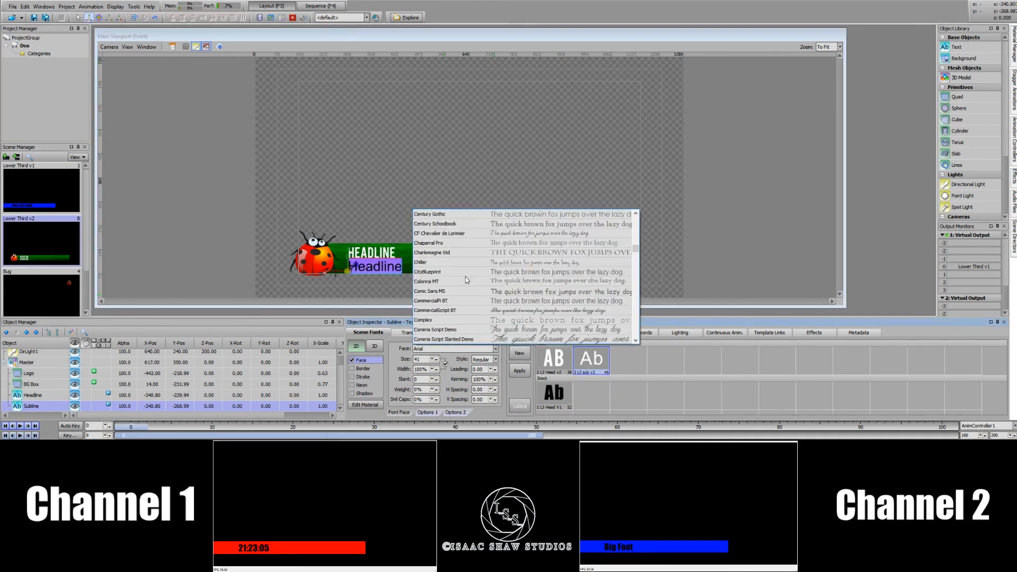
left_click(448, 243)
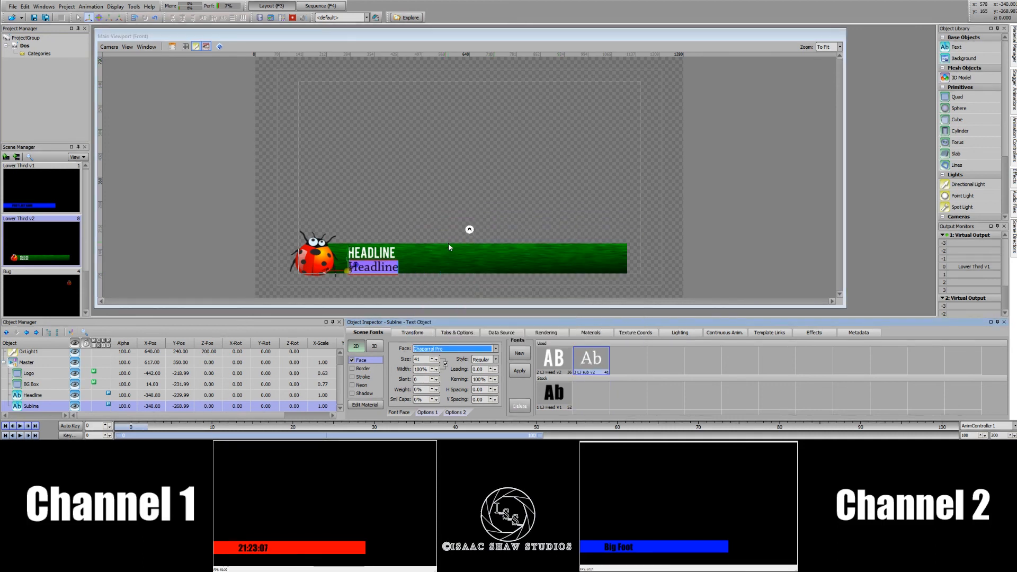
Step: Change the text below the headline to "Subline" by replacing "Head" with "Sub", and leave the text selection
left_click(421, 263)
left_click(377, 268)
double_click(374, 271)
left_click_drag(376, 268, 290, 268)
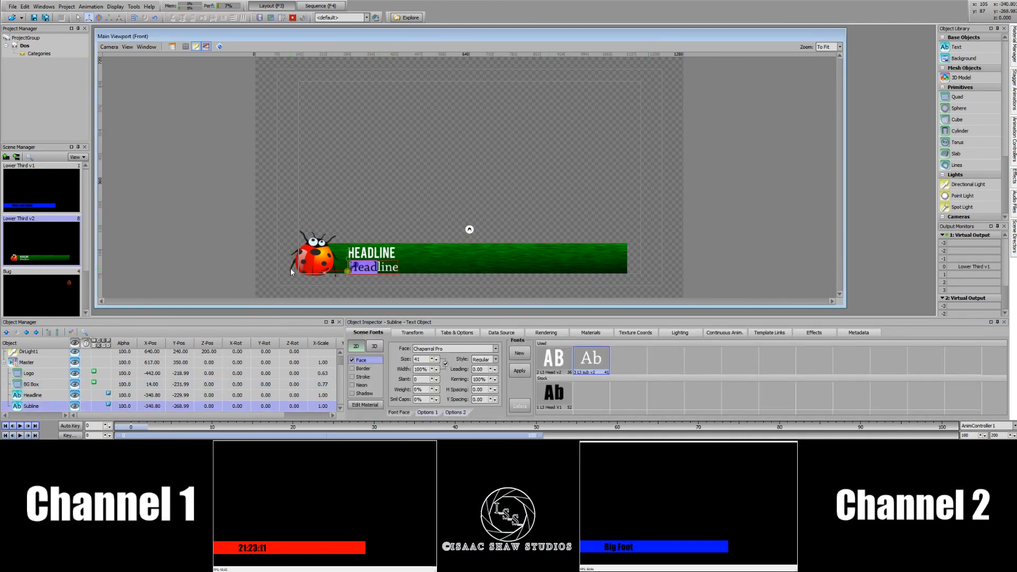
type("Sub")
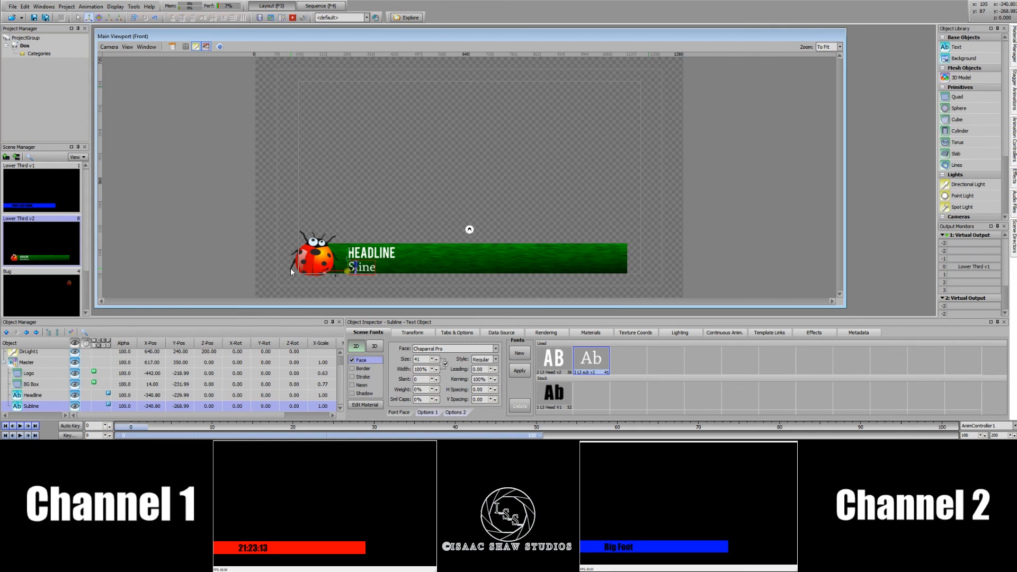
left_click(444, 270)
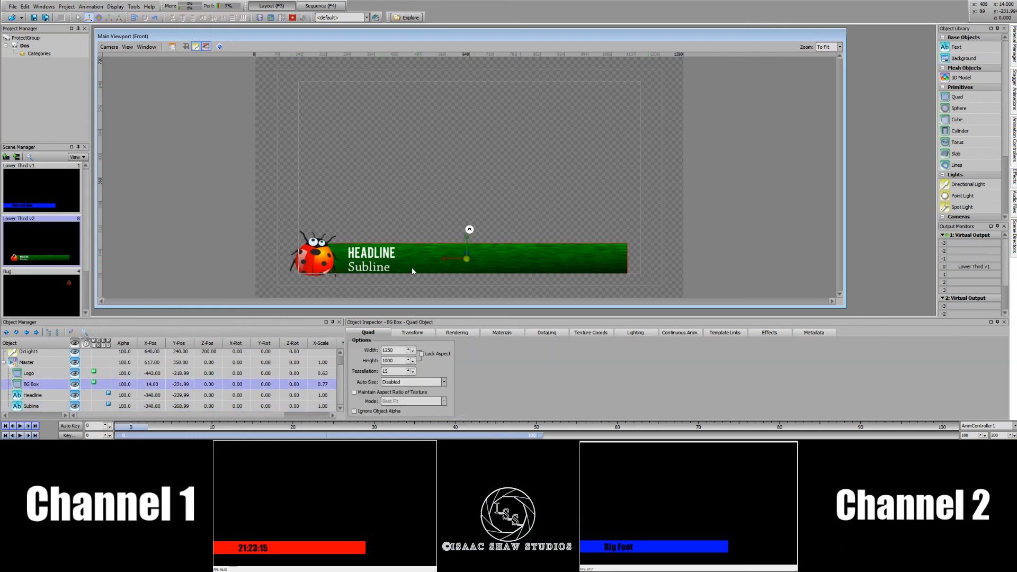
left_click(418, 198)
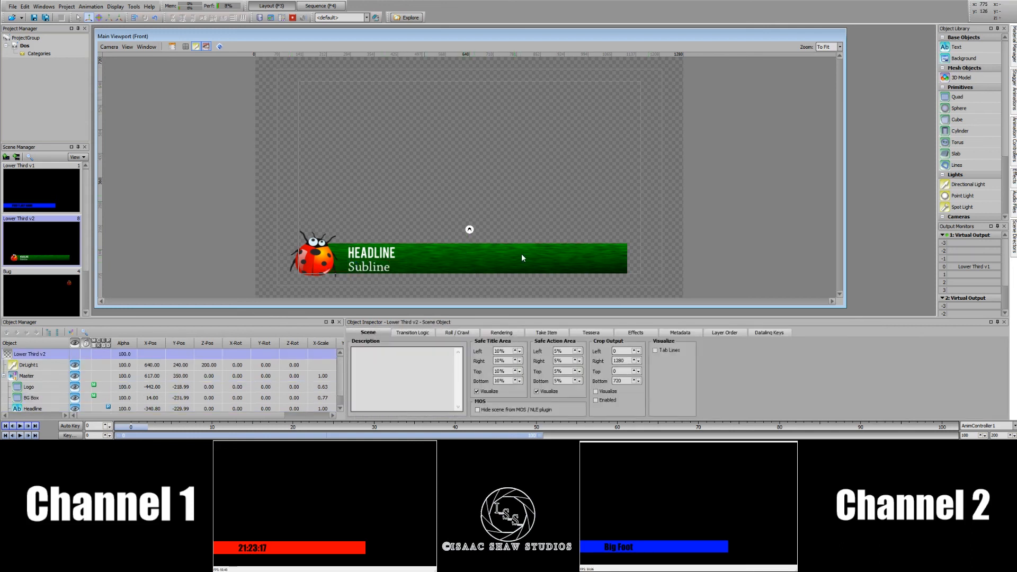
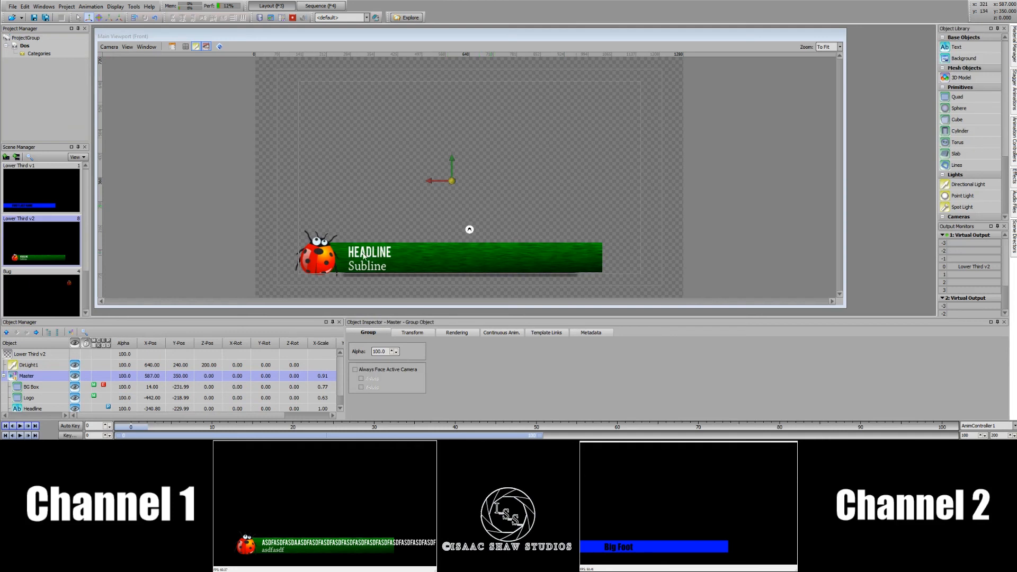
Step: Lengthen the Headline text with repeated E characters until it reaches the far end of the grass bar
double_click(365, 255)
left_click(389, 258)
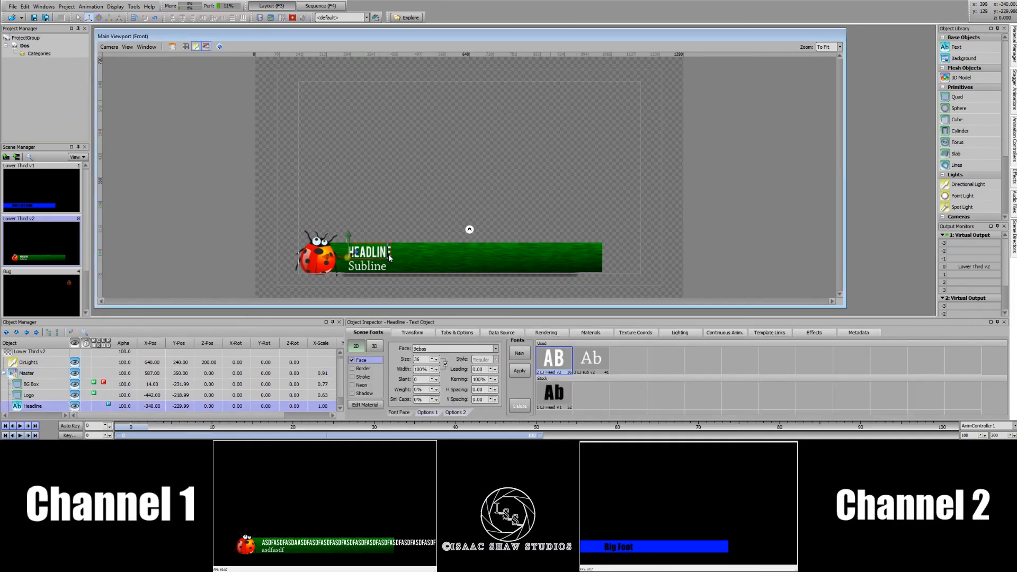
type("EEEEEEEEEEEEEEEEEEEEEEEEEEEE")
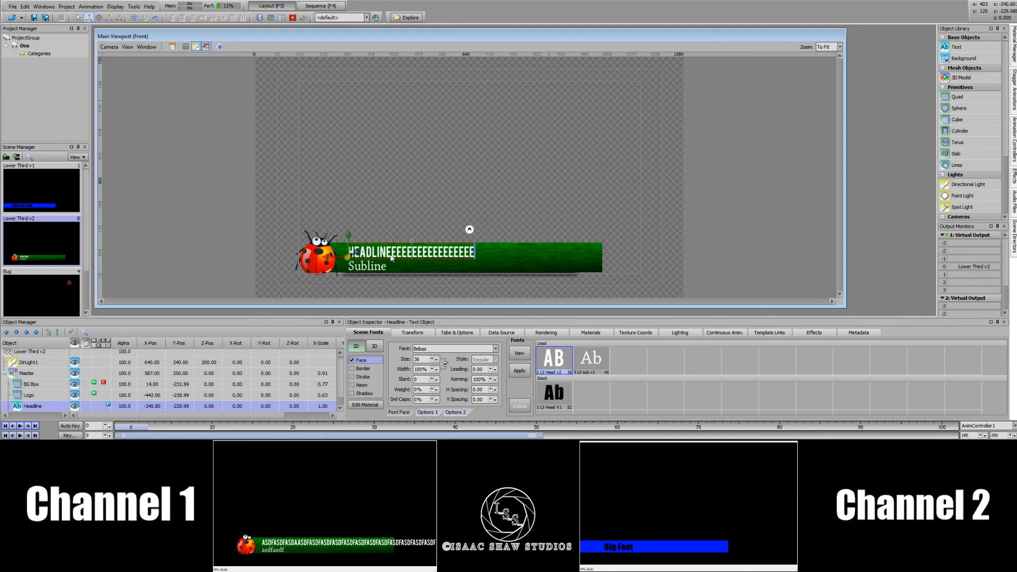
type("EEEEEEEEEE")
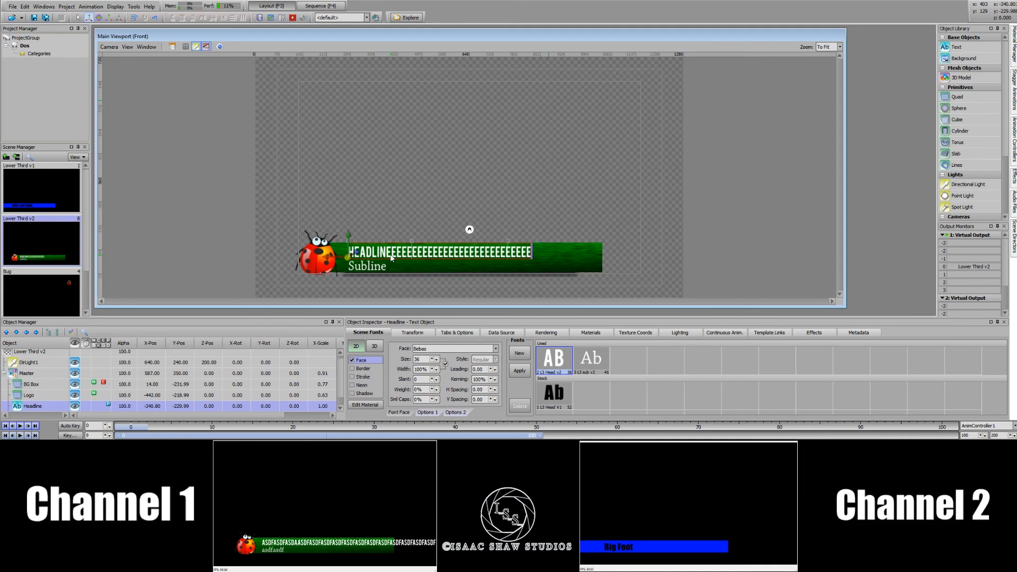
type("EEEEEEEEEEEEEEEEE")
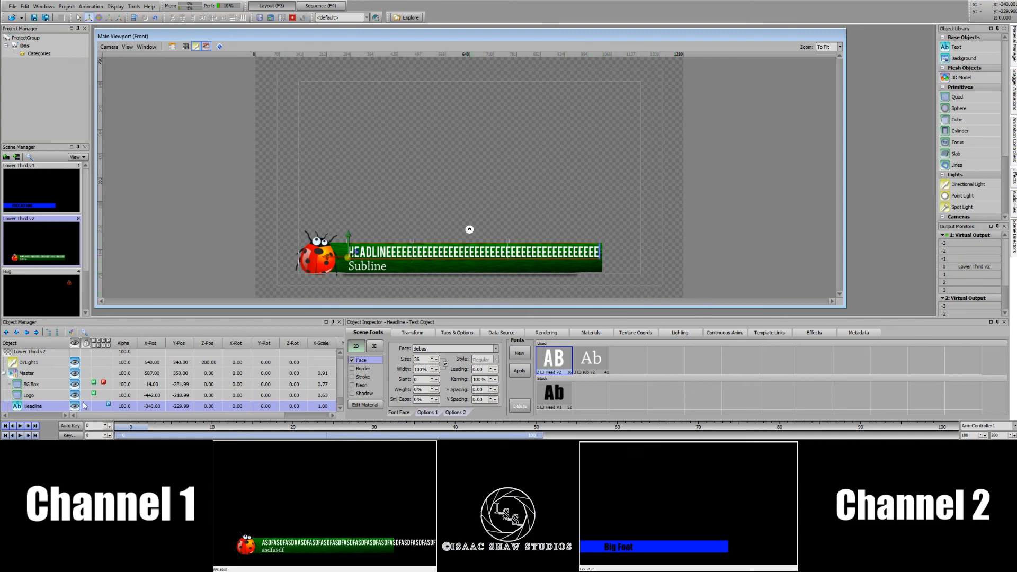
Step: Set the headline's Auto Squeeze maximum width to its current text width and enable Auto Squeeze
left_click(457, 333)
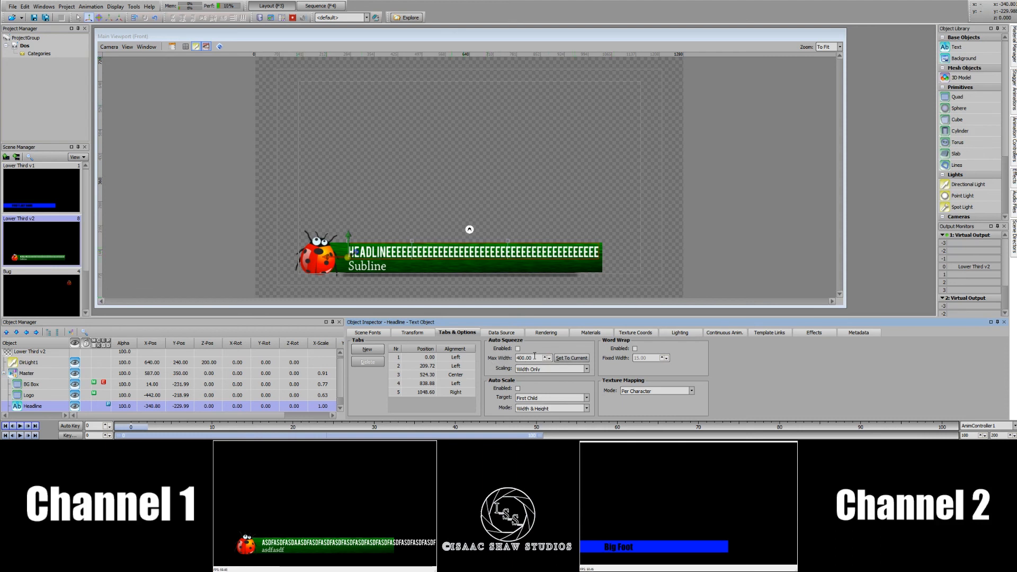
left_click(571, 358)
left_click(518, 349)
Step: Insert many more E characters near the end of the headline to test its Auto Squeeze
double_click(586, 253)
left_click(584, 253)
type("EEEEEEE")
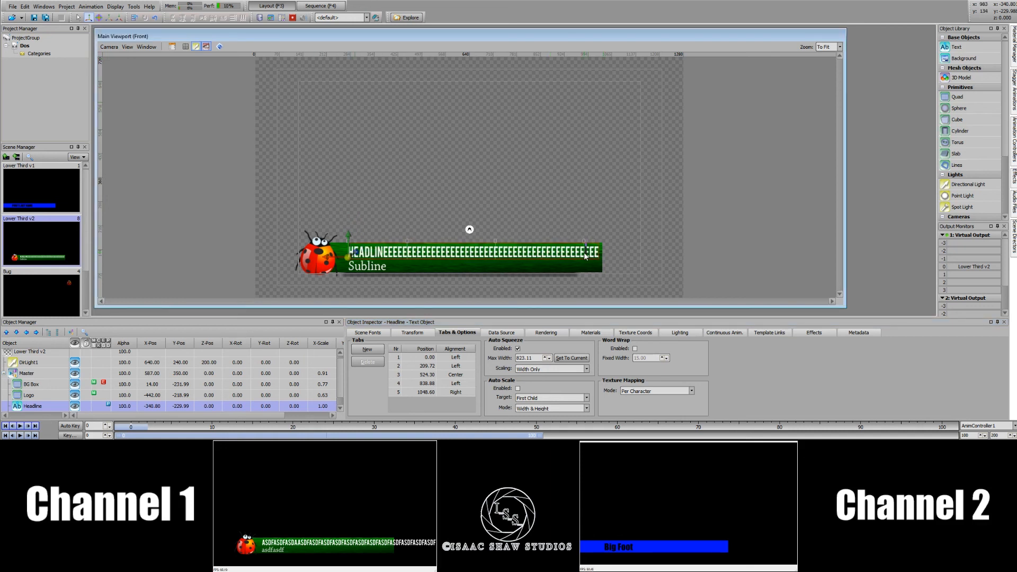
type("EEEEEEEEEEEE")
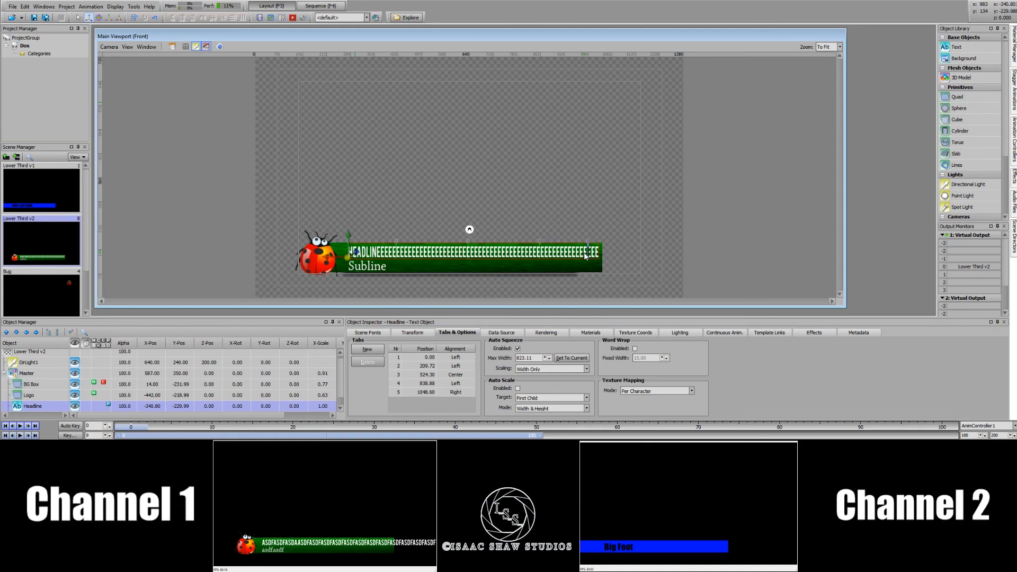
type("EEEEEEEEEEEEEE")
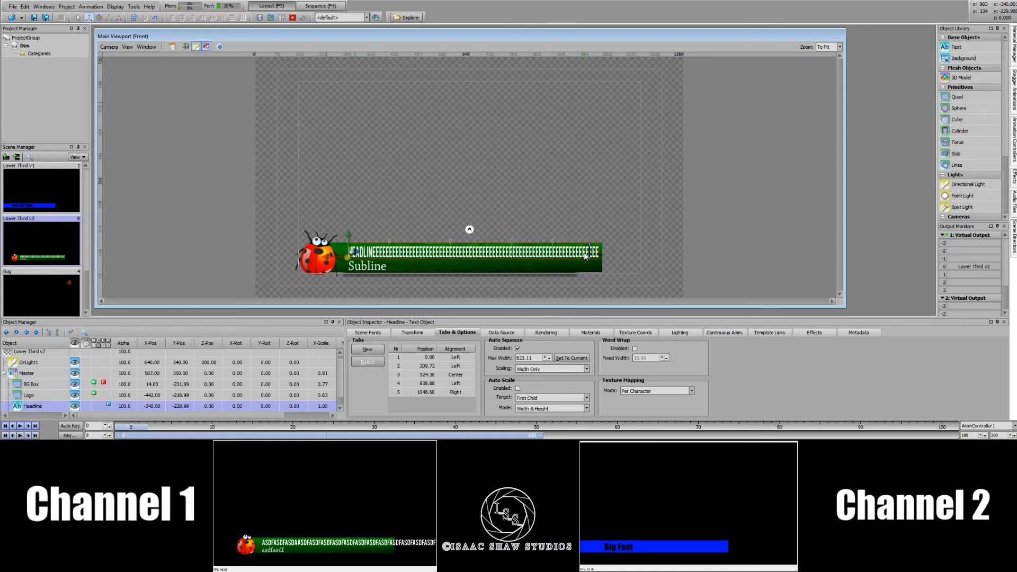
type("E")
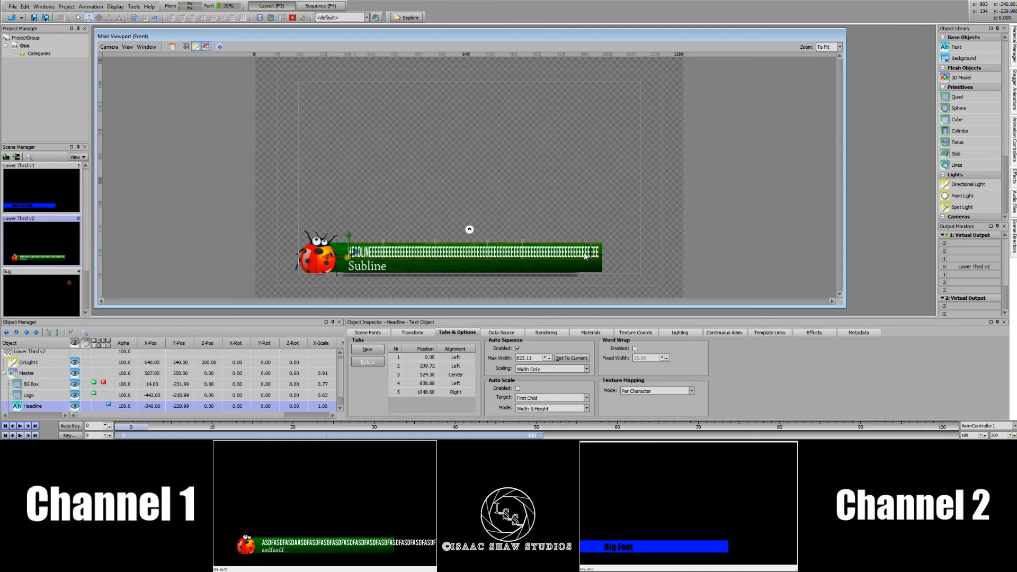
Step: Delete the surplus E characters from the headline until it is slightly shorter than the grass bar
key("BackSpace")
key("BackSpace")
key("BackSpace")
key("BackSpace")
key("BackSpace")
key("BackSpace")
key("BackSpace")
key("BackSpace")
key("BackSpace")
key("BackSpace")
key("BackSpace")
key("BackSpace")
key("BackSpace")
key("BackSpace")
key("BackSpace")
key("BackSpace")
key("BackSpace")
key("BackSpace")
key("BackSpace")
key("BackSpace")
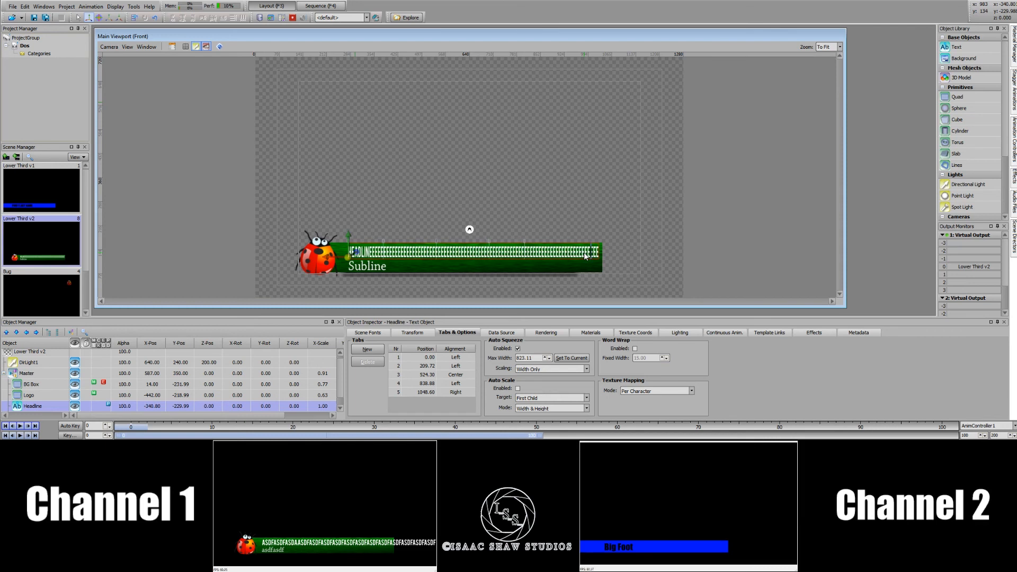
key("BackSpace")
key("BackSpace")
key("BackSpace")
key("BackSpace")
key("BackSpace")
key("BackSpace")
key("BackSpace")
key("BackSpace")
key("BackSpace")
key("BackSpace")
key("BackSpace")
key("BackSpace")
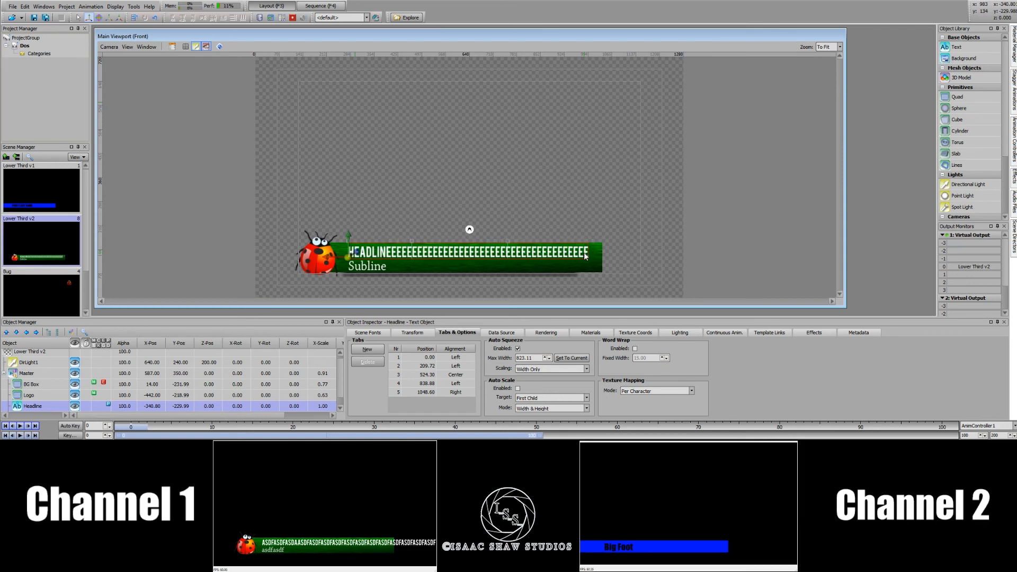
key("BackSpace")
key("BackSpace")
key("BackSpace")
Step: Extend the Subline text with repeated e characters to the bar's far end and enable Auto Squeeze at its current width
left_click(369, 270)
double_click(379, 268)
left_click(385, 269)
type("eeeeeeeeeee")
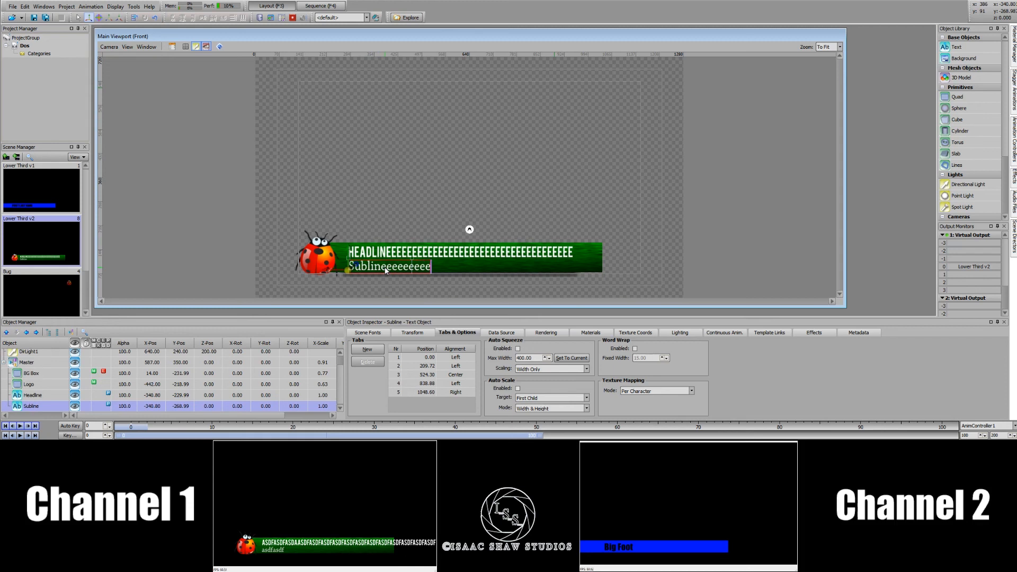
type("eeeeeeeeeeeeeee")
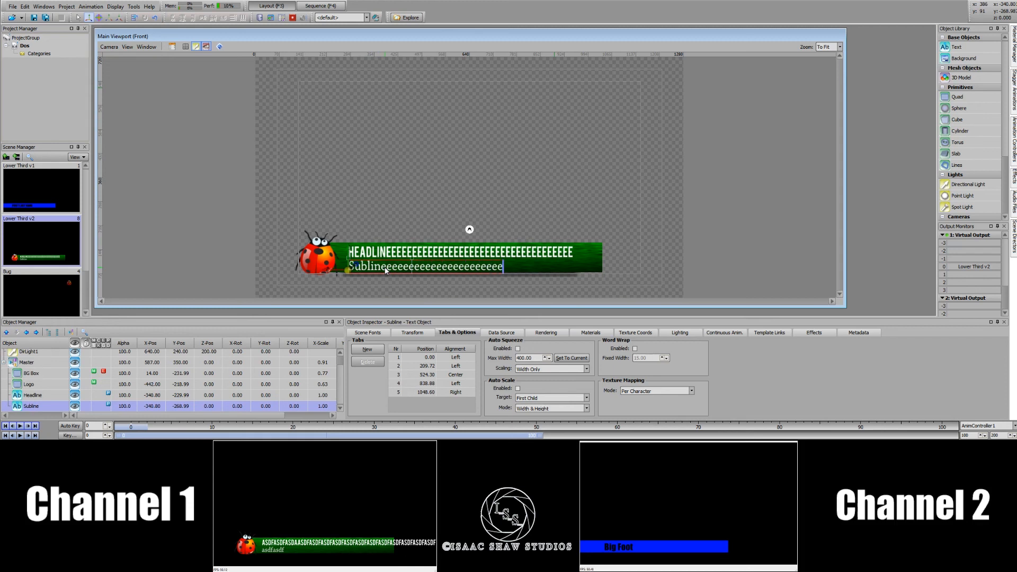
type("eeeeeeeeeeeee")
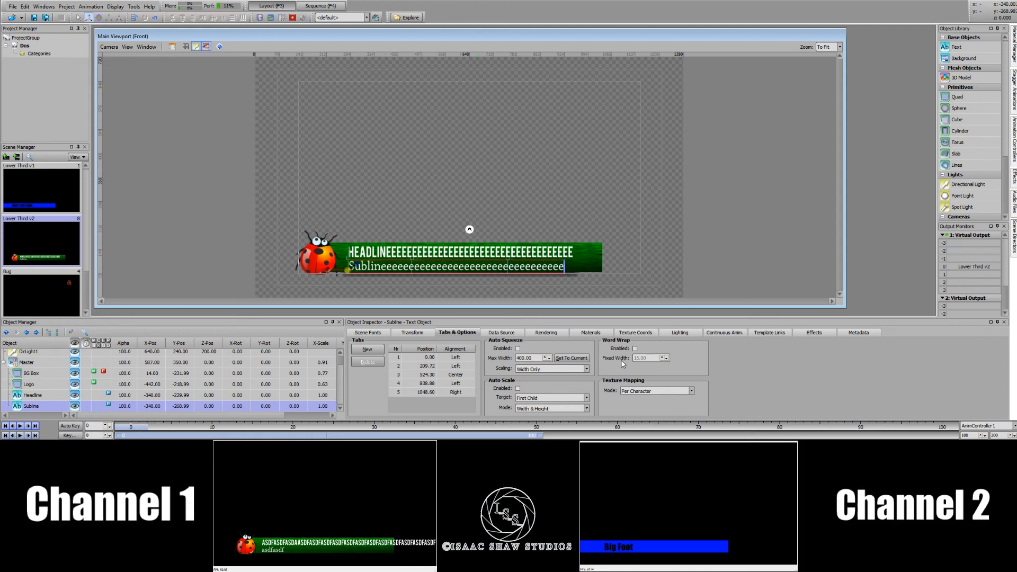
type("eeeeeee")
left_click(518, 349)
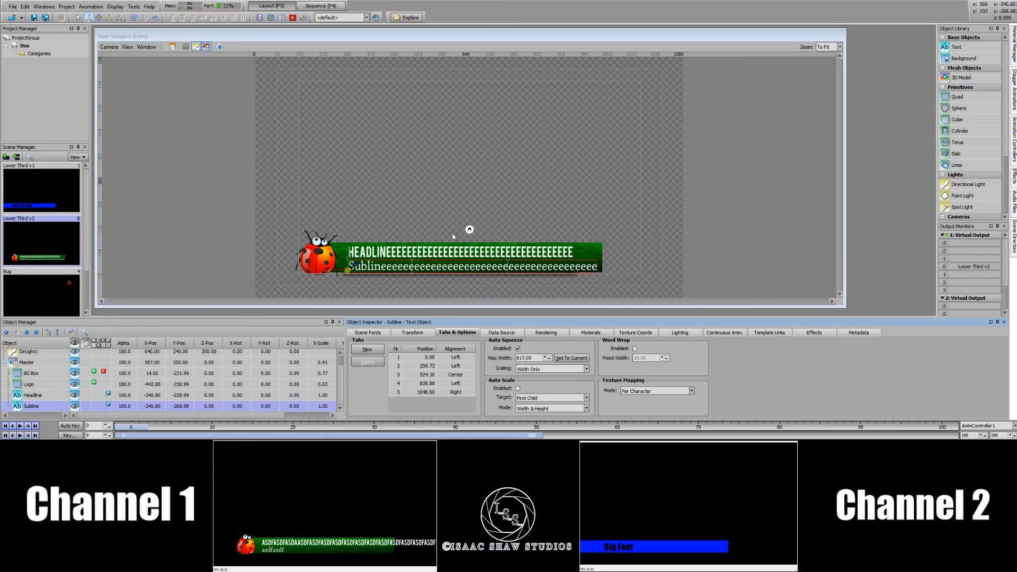
Step: Switch to the sequencer and create one duplicate of the Lower Third v2 take 0010
left_click(320, 6)
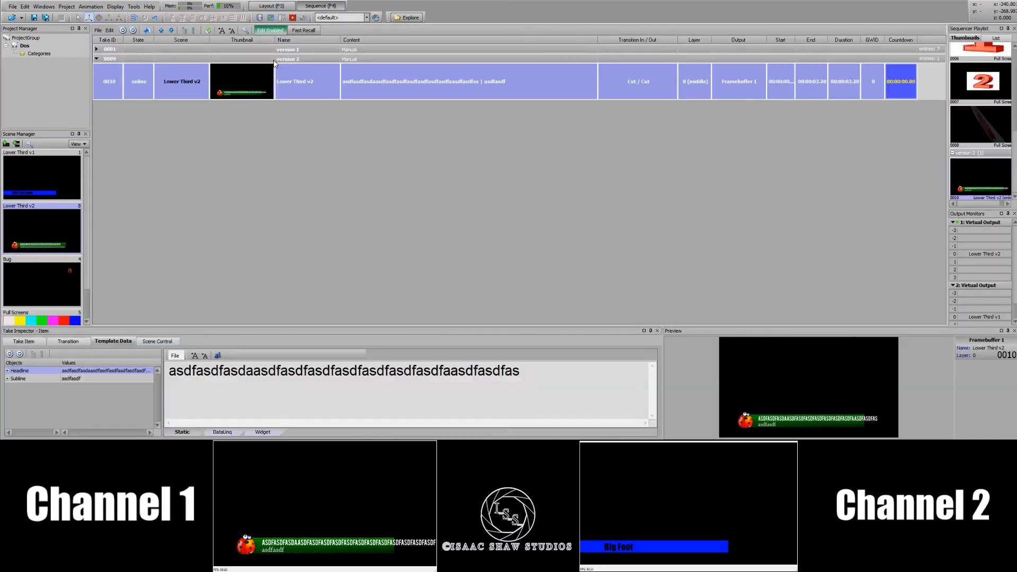
left_click_drag(545, 369, 156, 370)
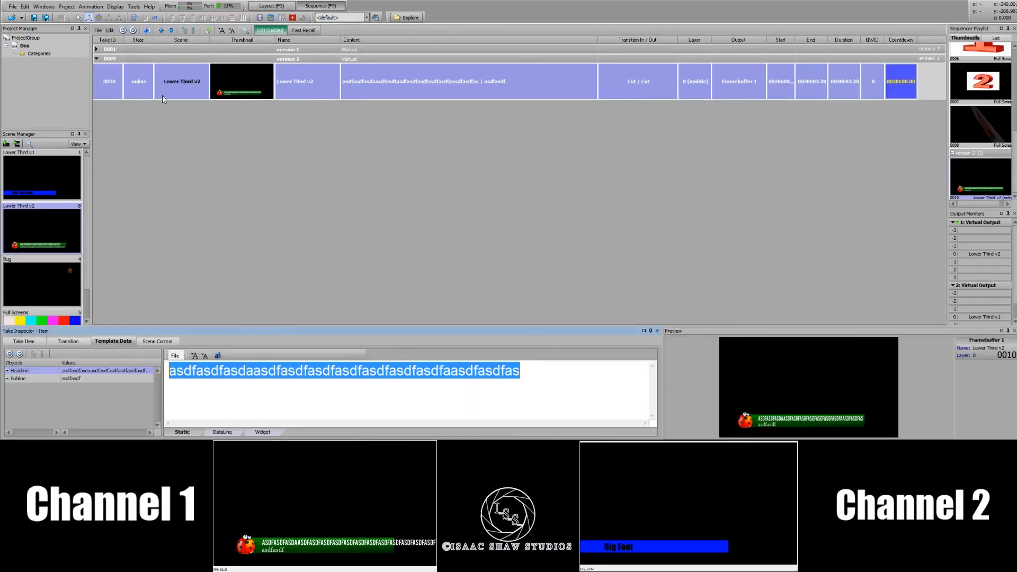
right_click(166, 77)
mouse_move(200, 159)
left_click(287, 179)
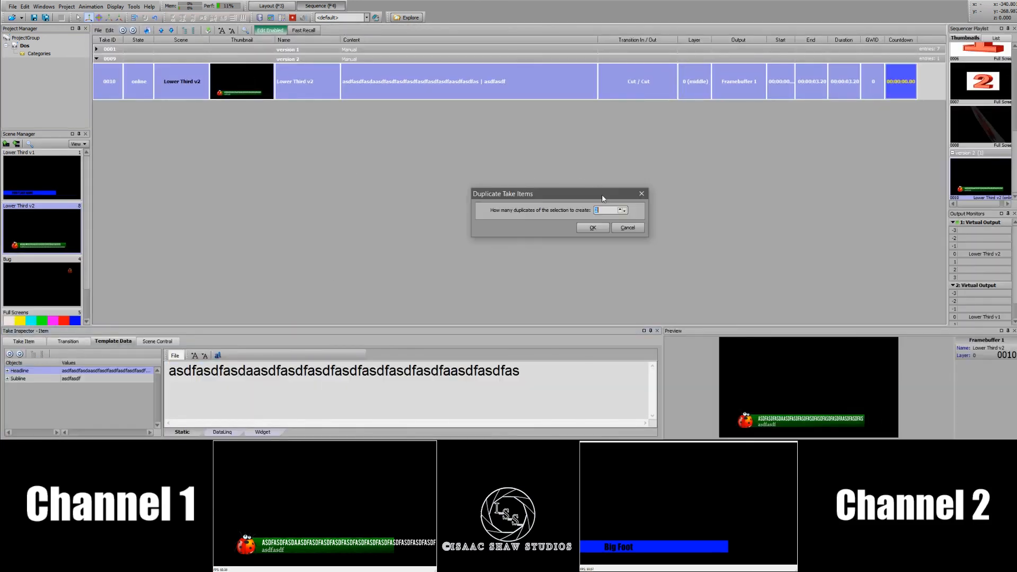
left_click(590, 228)
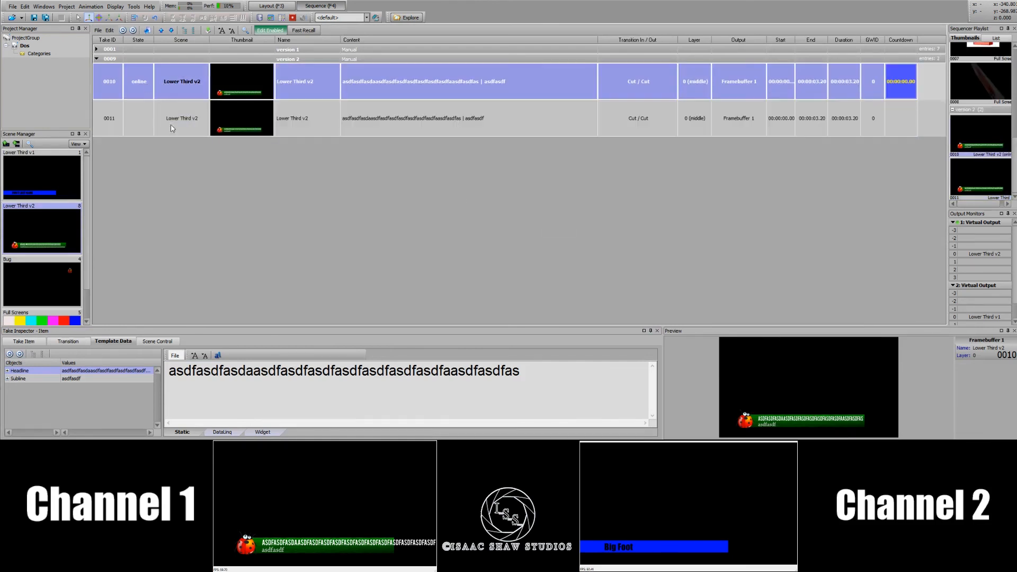
Step: Replace the Headline template text of take 0010 with a person's full name
left_click_drag(538, 366, 121, 311)
type("J")
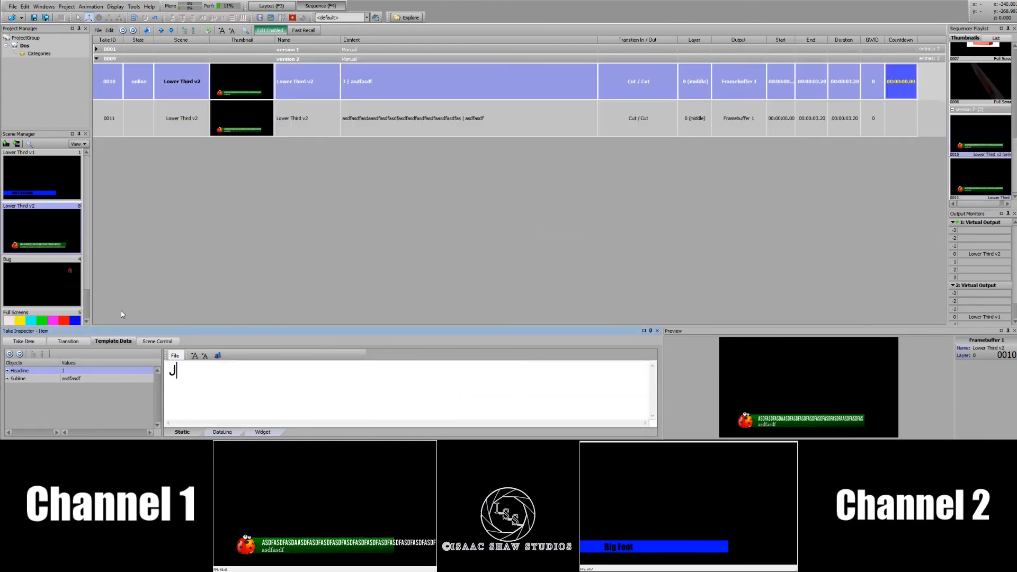
type("ohn Smith")
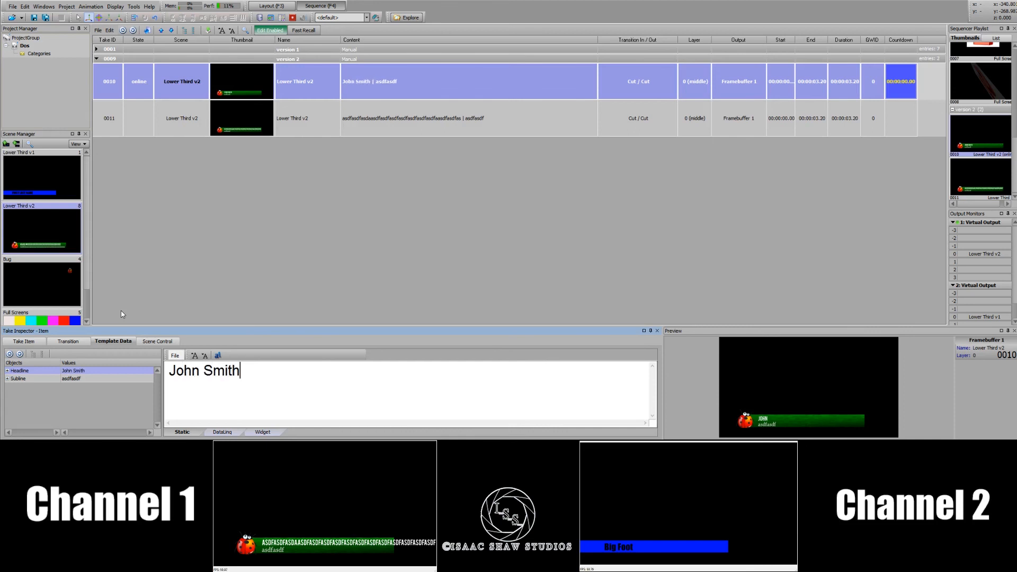
Step: Set the Subline template text of take 0010 to "Baker" and update the take on air
left_click(83, 379)
left_click_drag(270, 390, 78, 367)
type("Baker")
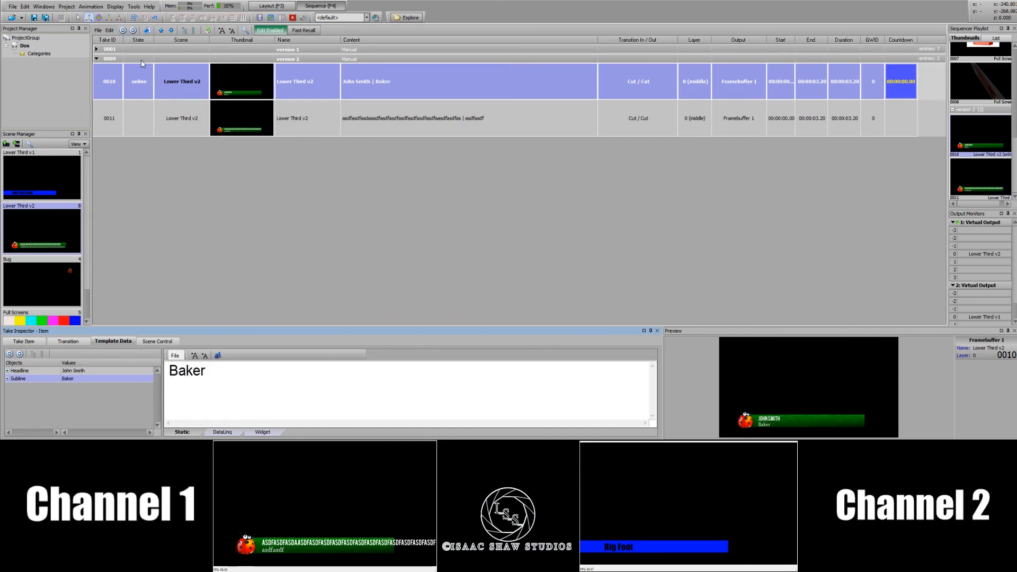
left_click(146, 85)
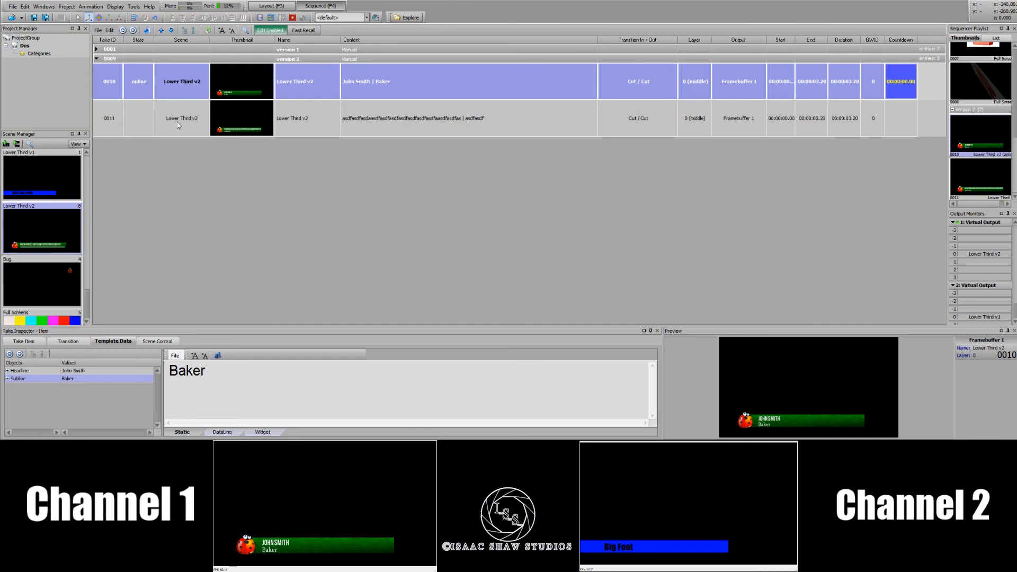
Step: Assign the duplicated take 0011 to the Framebuffer 2 output
left_click(747, 117)
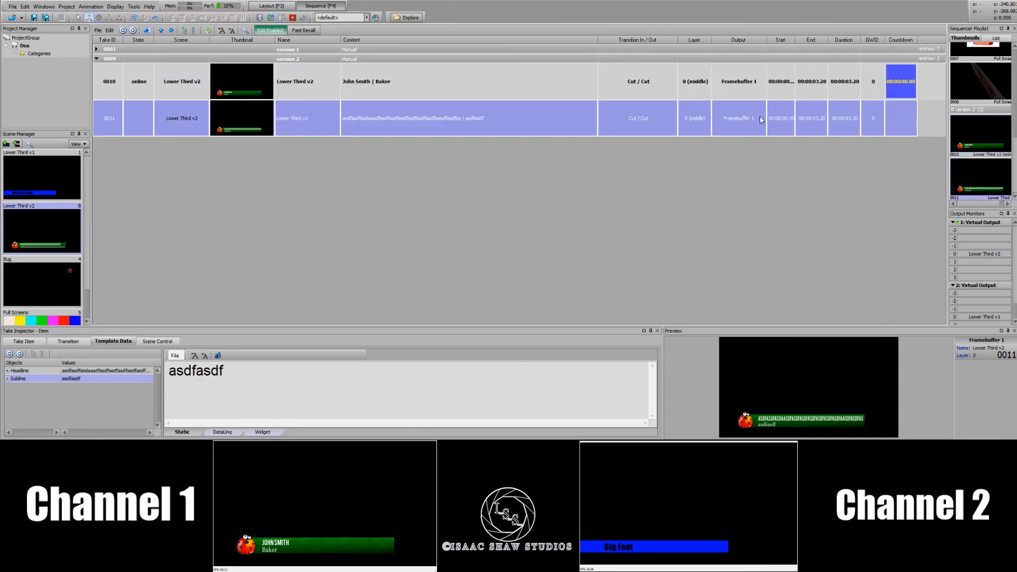
left_click(763, 118)
left_click(752, 137)
Step: Append "asdfasdfasdfas" to the Headline template text of take 0011
left_click(98, 371)
left_click(543, 370)
type("asdfasdfasdfas")
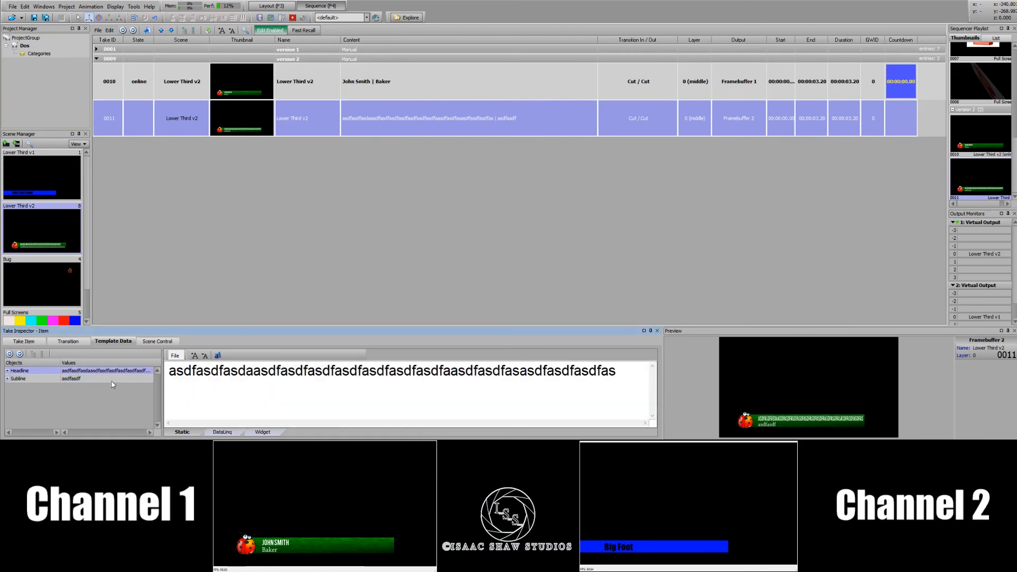
left_click(111, 379)
type("sdfasdfasdfasdfasdf")
left_click(98, 380)
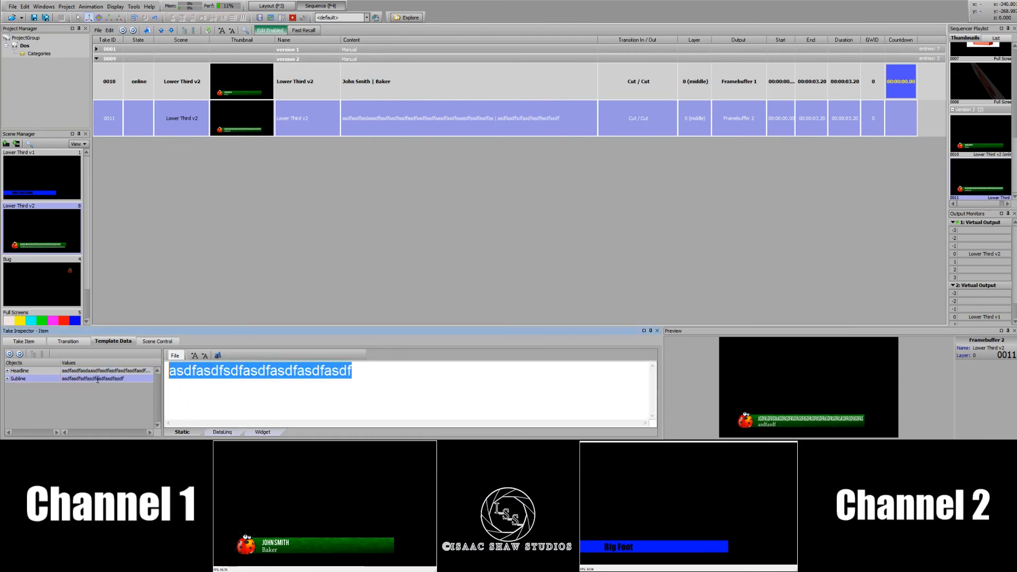
type("132452345234523452345234")
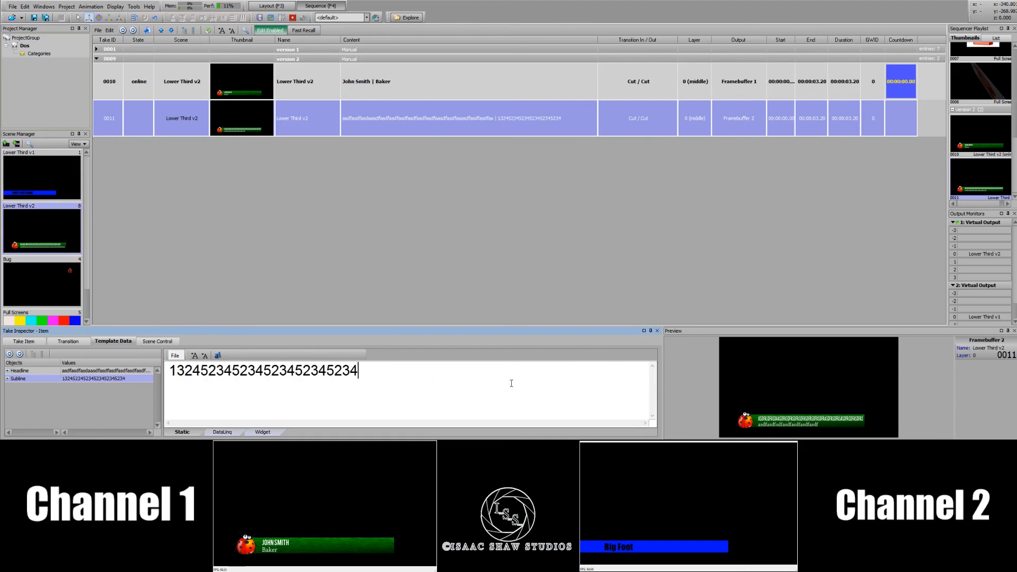
type("523452345234523452345")
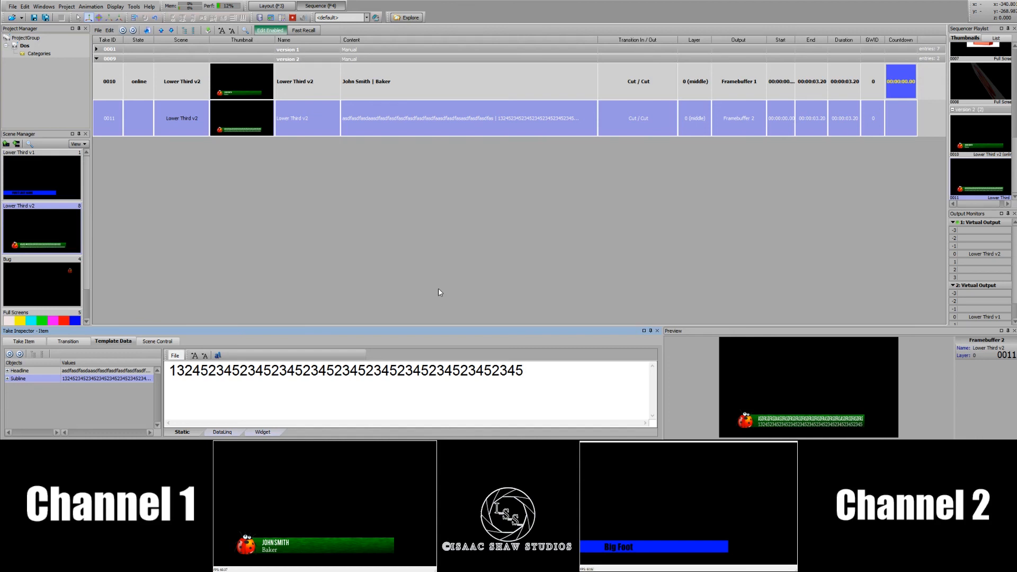
key("Return")
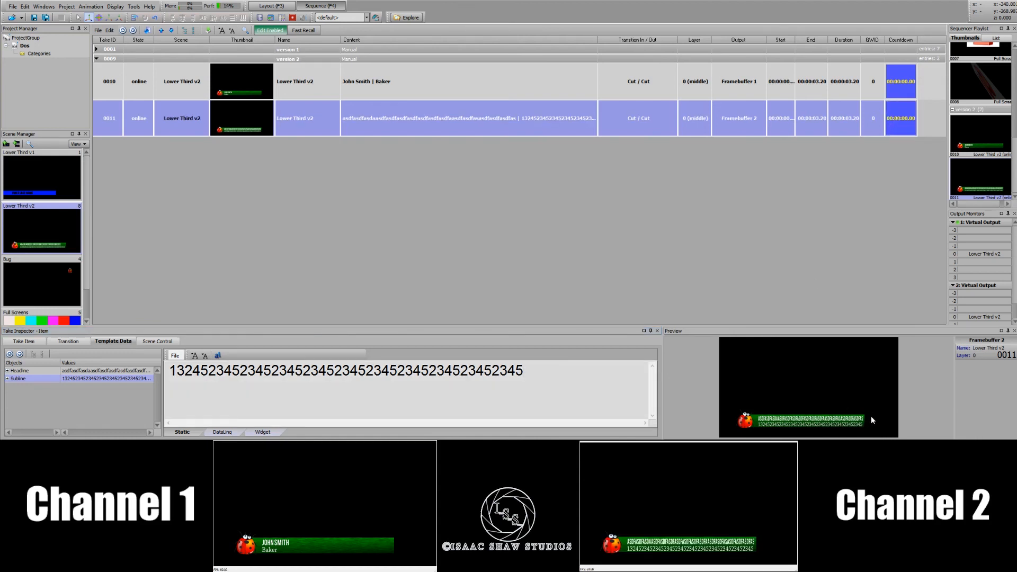
left_click(567, 417)
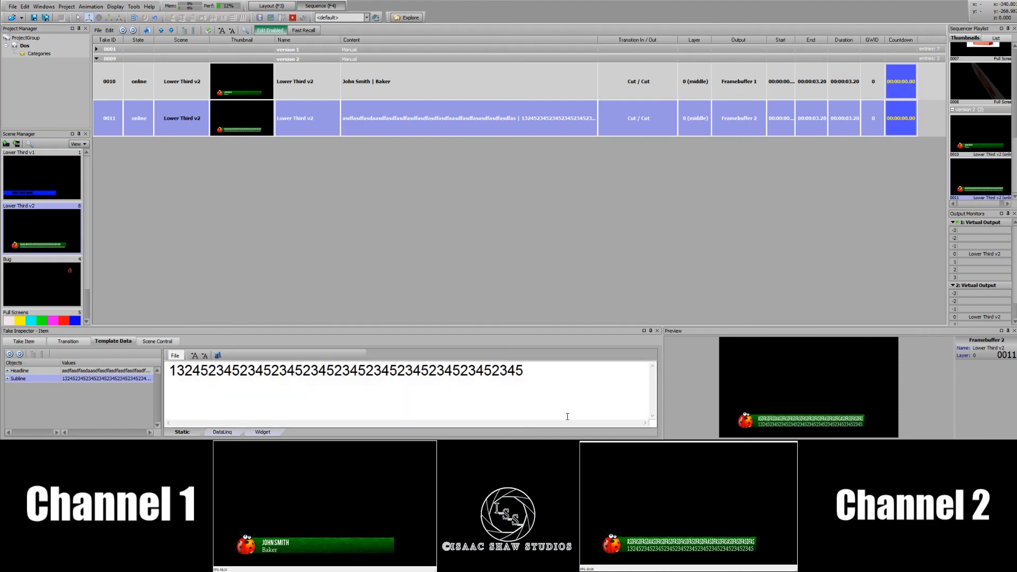
left_click_drag(590, 388, 390, 383)
left_click(583, 396)
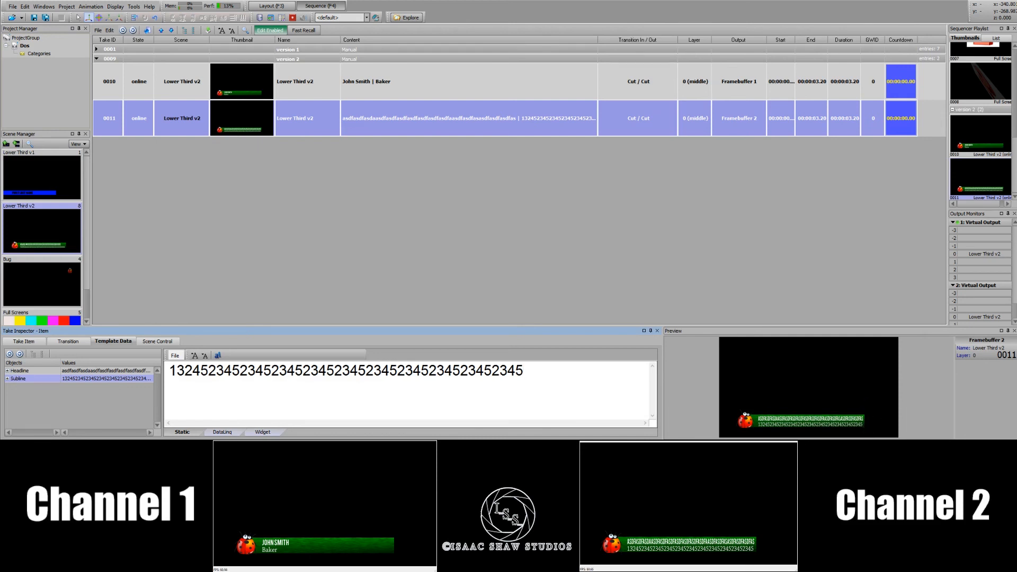
Step: Replay takes 0010 and 0011 alternately to review their cut transitions on both channels
left_click(149, 118)
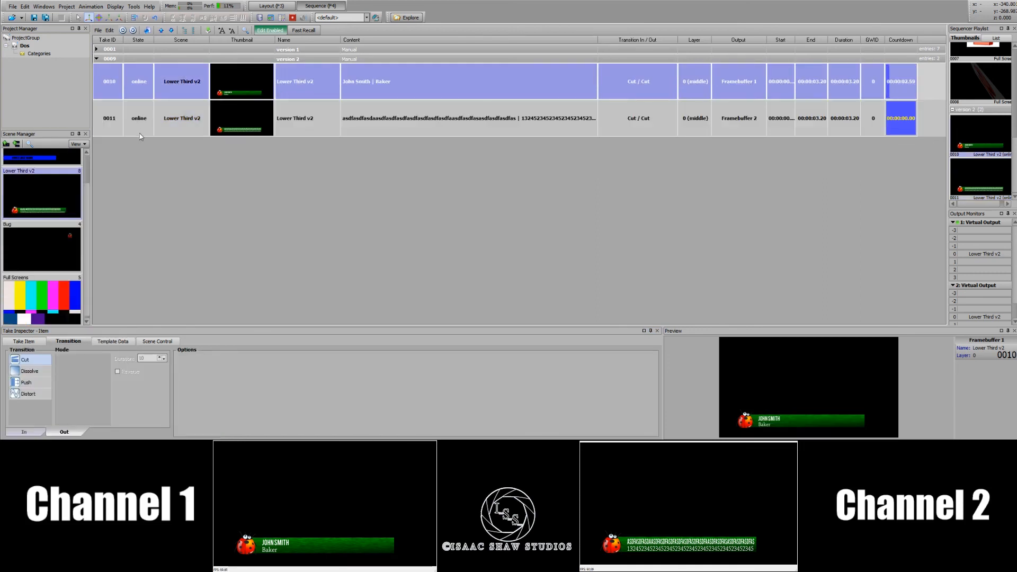
left_click(141, 126)
left_click(141, 81)
left_click(140, 126)
left_click(140, 94)
left_click(139, 115)
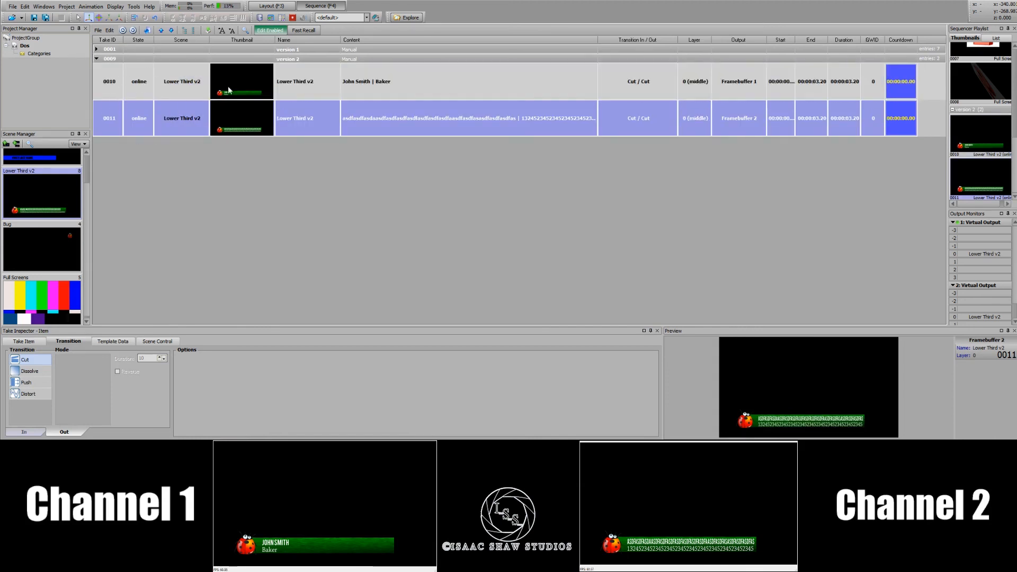
Step: Open the Lower Third v2 scene of take 0011 in Layout and duplicate the scene
right_click(144, 121)
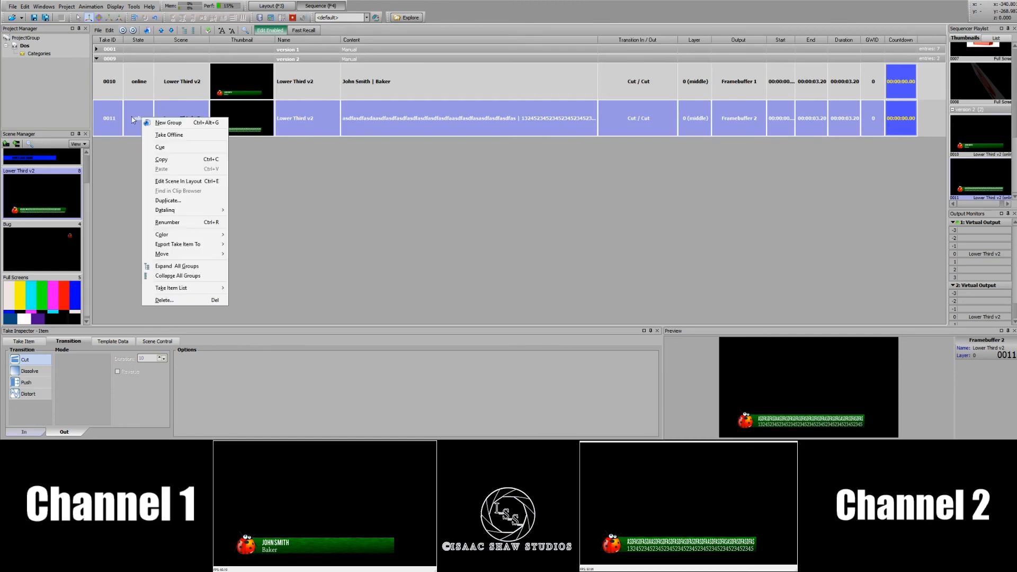
left_click(159, 181)
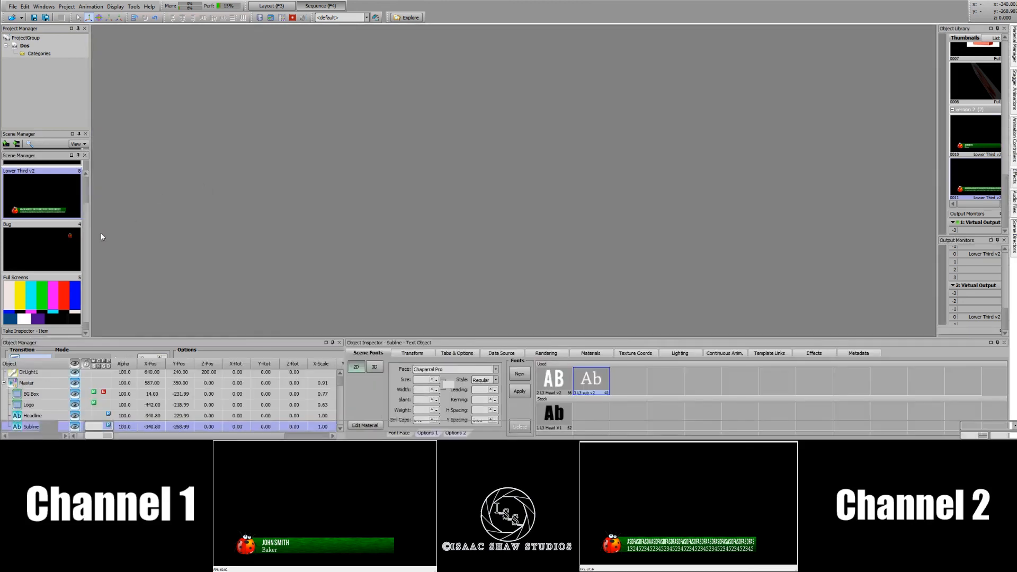
right_click(28, 202)
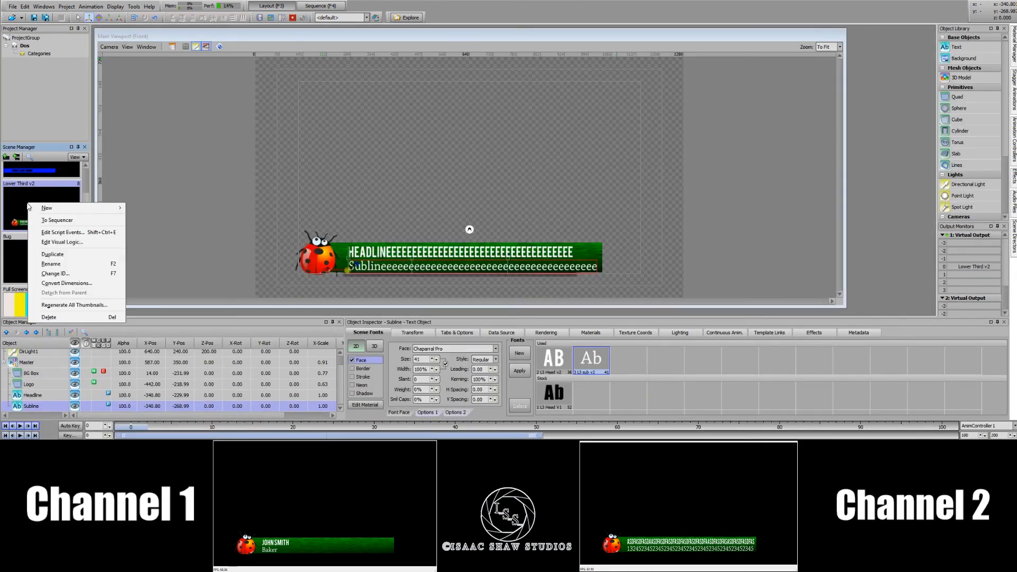
left_click(64, 254)
right_click(30, 256)
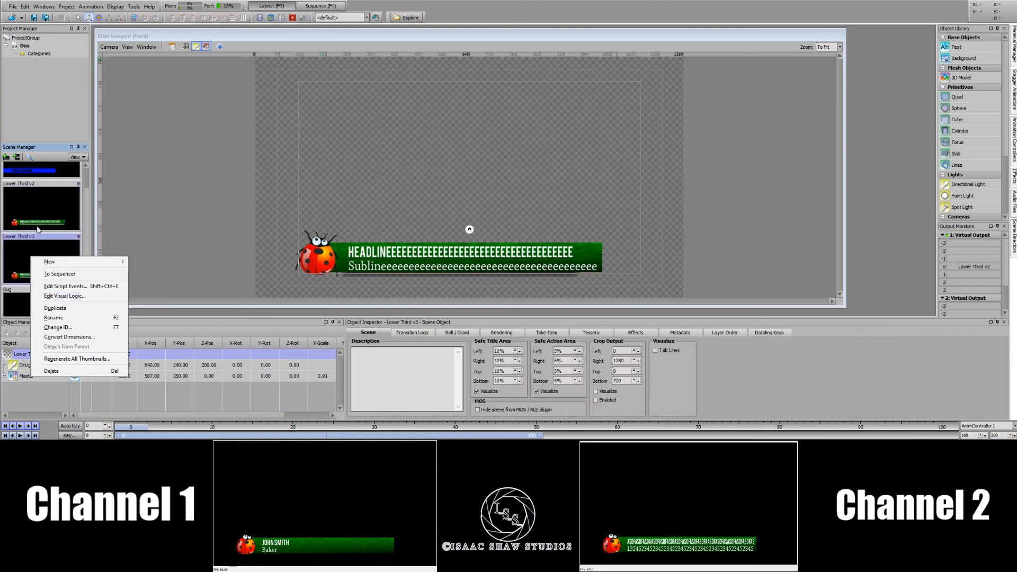
left_click(18, 247)
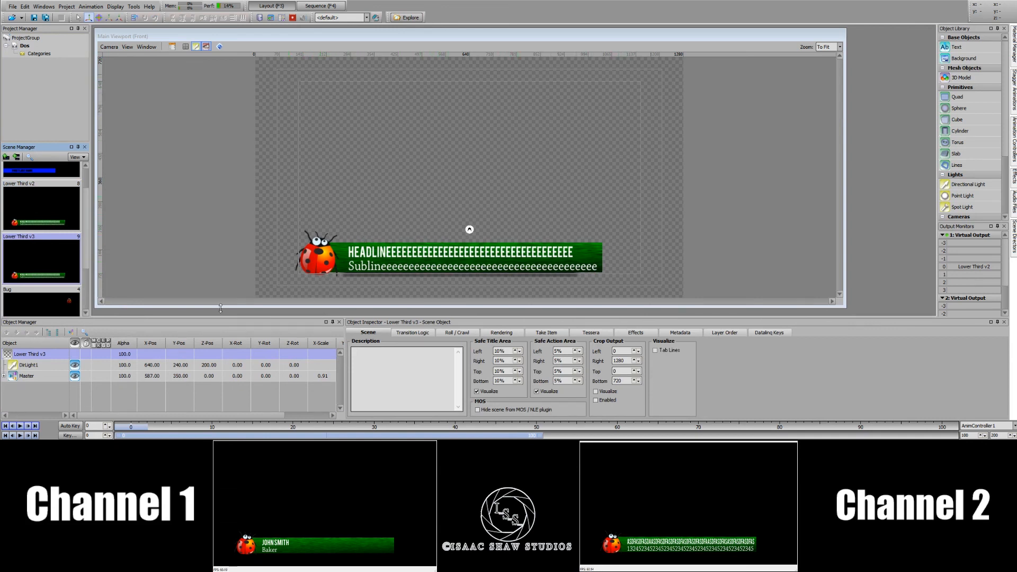
Step: Expand the Master group, select the Logo and scrub the animation timeline back to frame 0
left_click(30, 391)
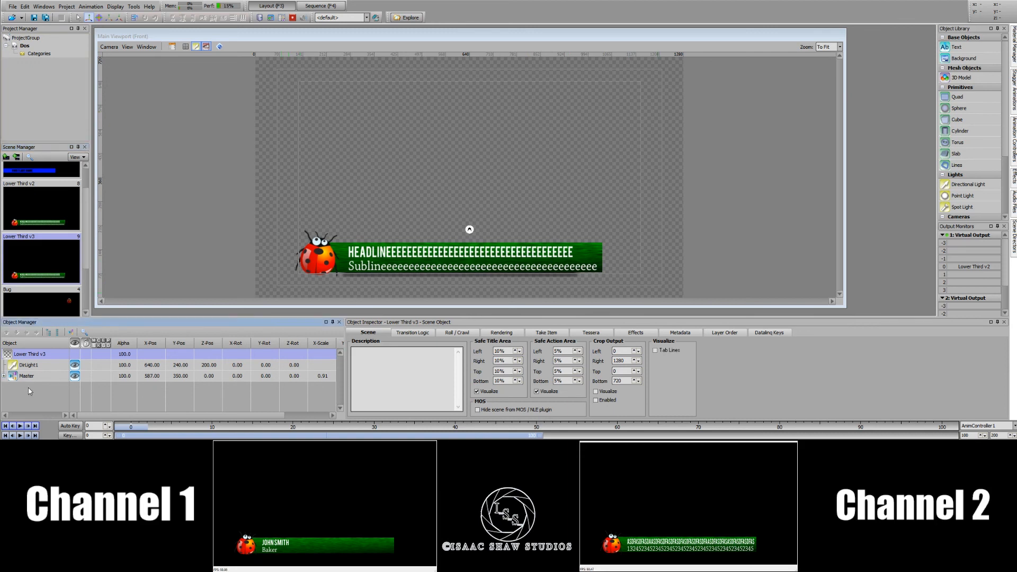
left_click(5, 377)
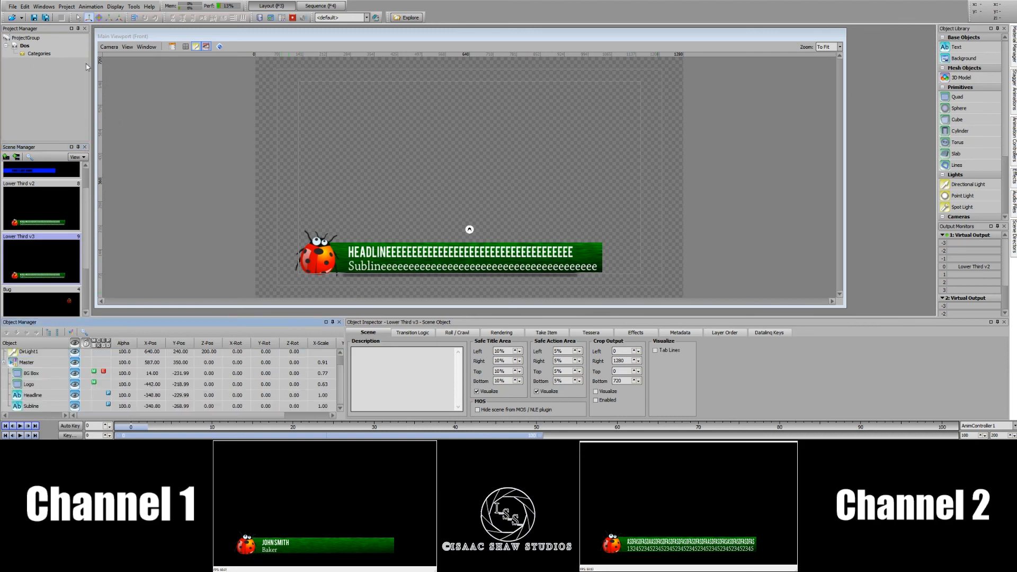
left_click(46, 388)
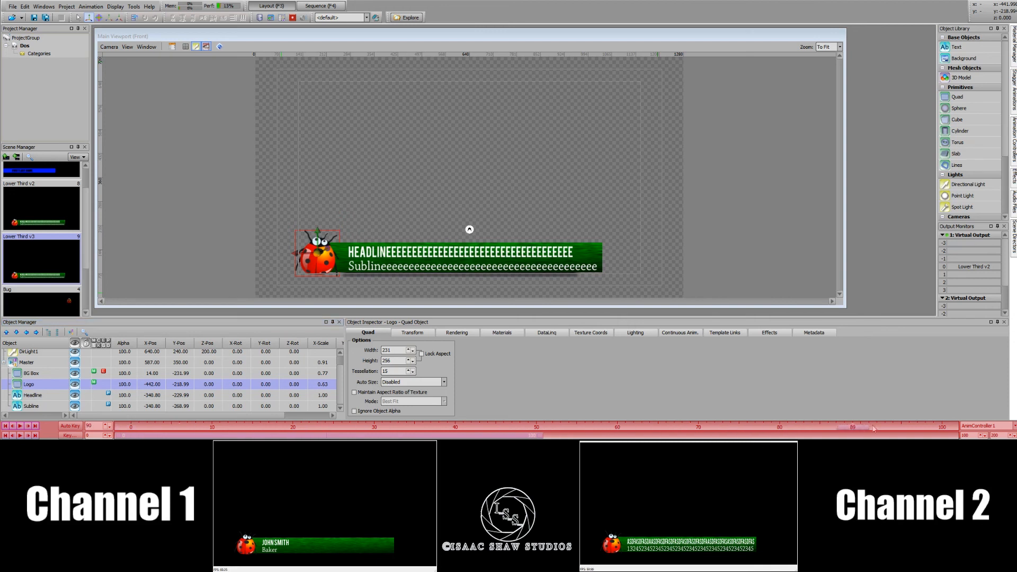
left_click(690, 430)
left_click_drag(689, 429, 163, 428)
mouse_move(140, 428)
left_mouse_down()
mouse_move(926, 432)
mouse_move(130, 433)
left_mouse_up()
left_click(315, 257)
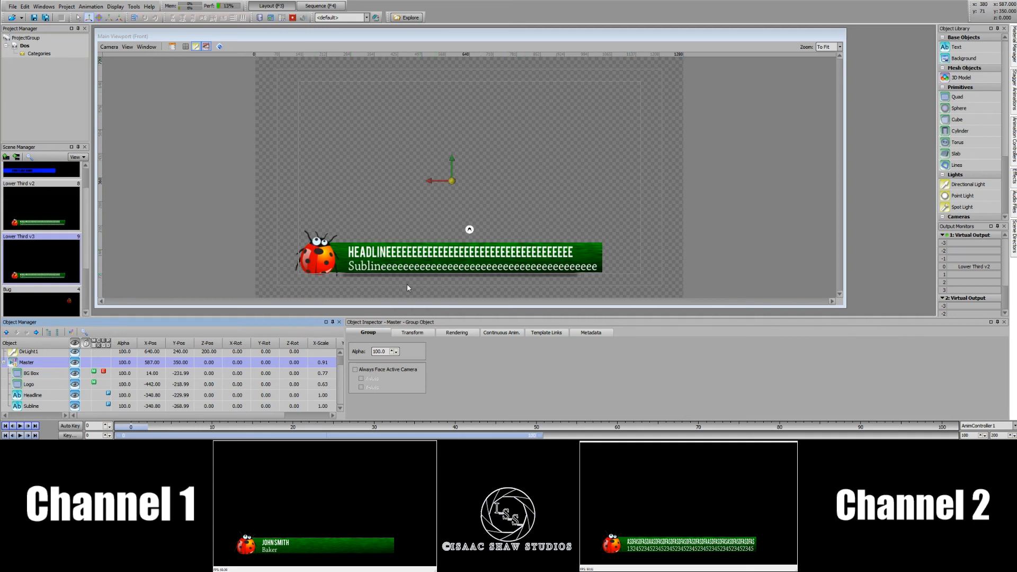
Step: Create a new group inside the Master group and rename it "BOX"
left_click(80, 333)
left_click_drag(49, 378, 48, 376)
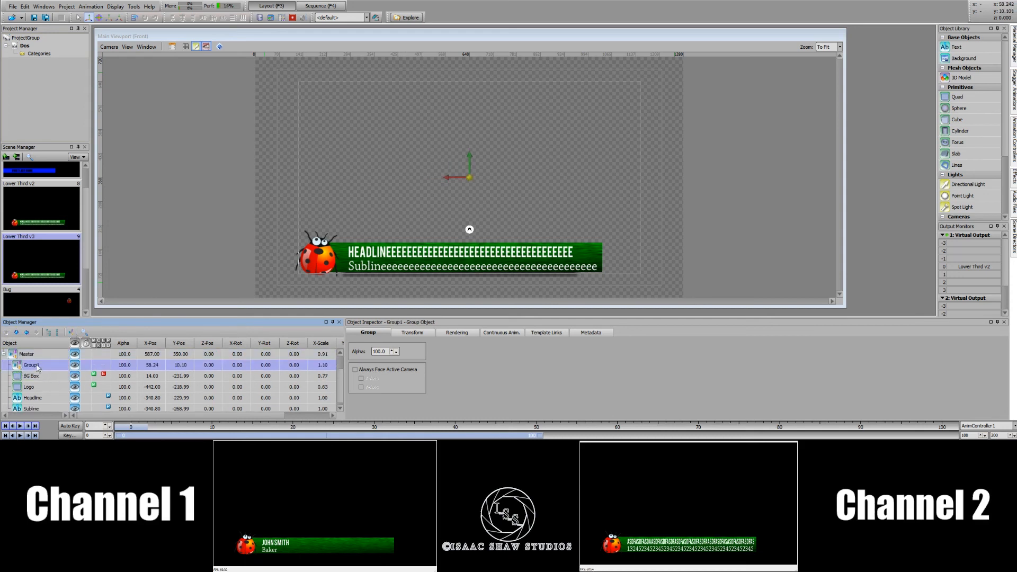
right_click(39, 366)
left_click(79, 352)
type("BOX")
left_click(20, 365)
Step: Move the BG Box, Headline and Subline objects into the BOX group
left_click(54, 378)
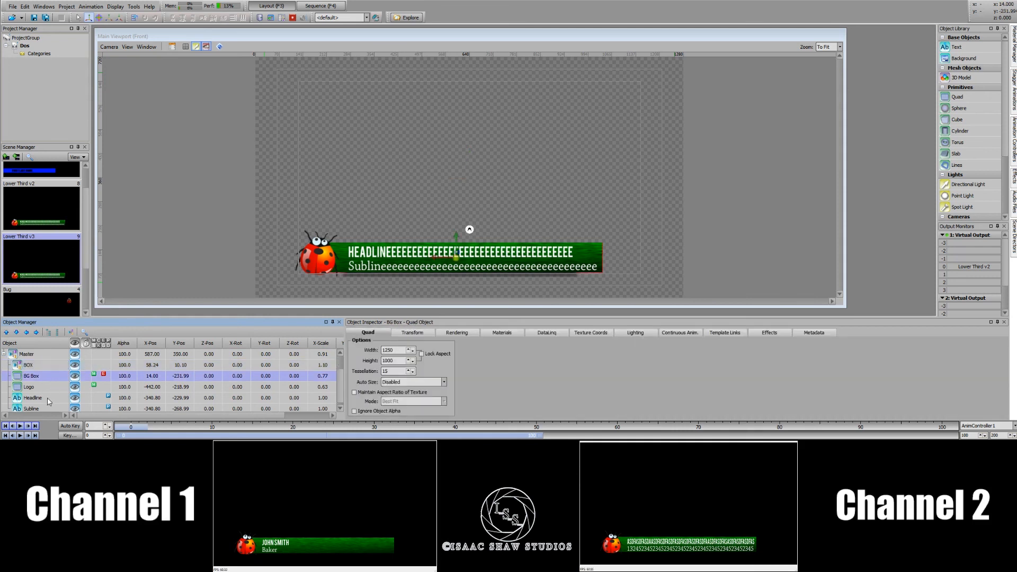
left_click(46, 396, "ctrl")
left_click(43, 408, "ctrl")
left_click_drag(18, 371, 25, 365)
left_click(43, 365)
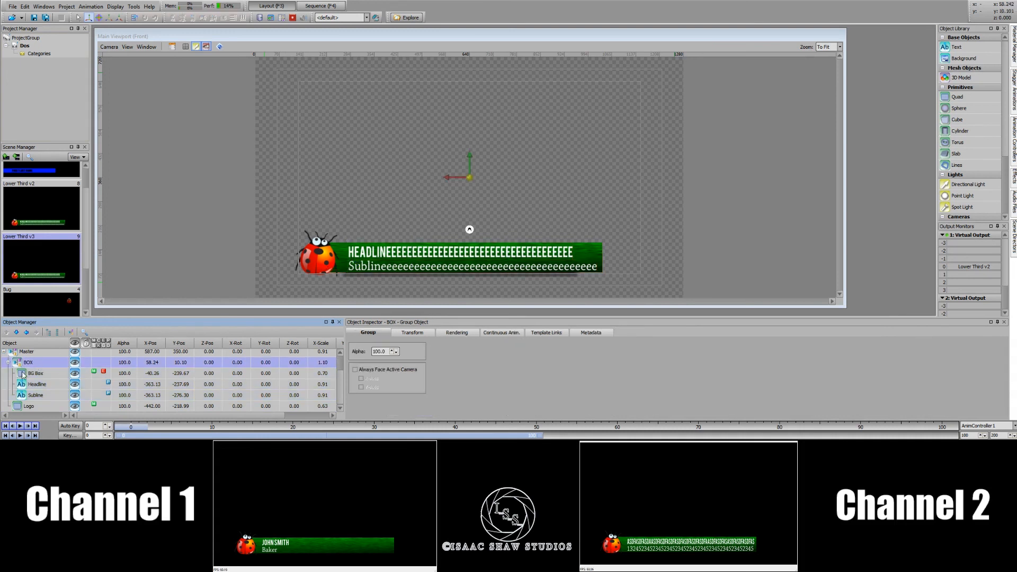
Step: Check the grouping by hiding and reshowing the Master and BOX groups, and collapse the BOX group
left_click(76, 353)
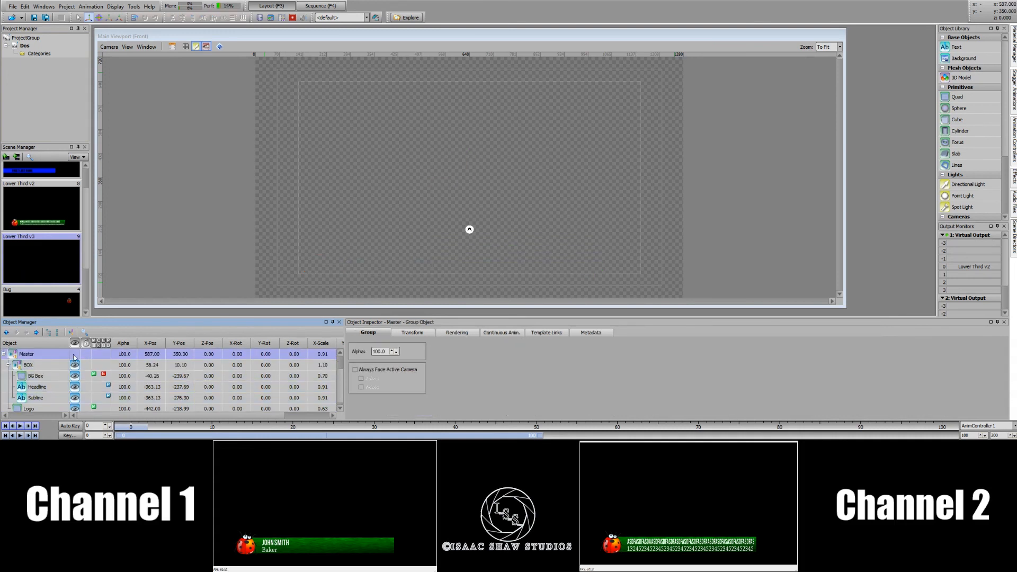
left_click(75, 354)
left_click(74, 365)
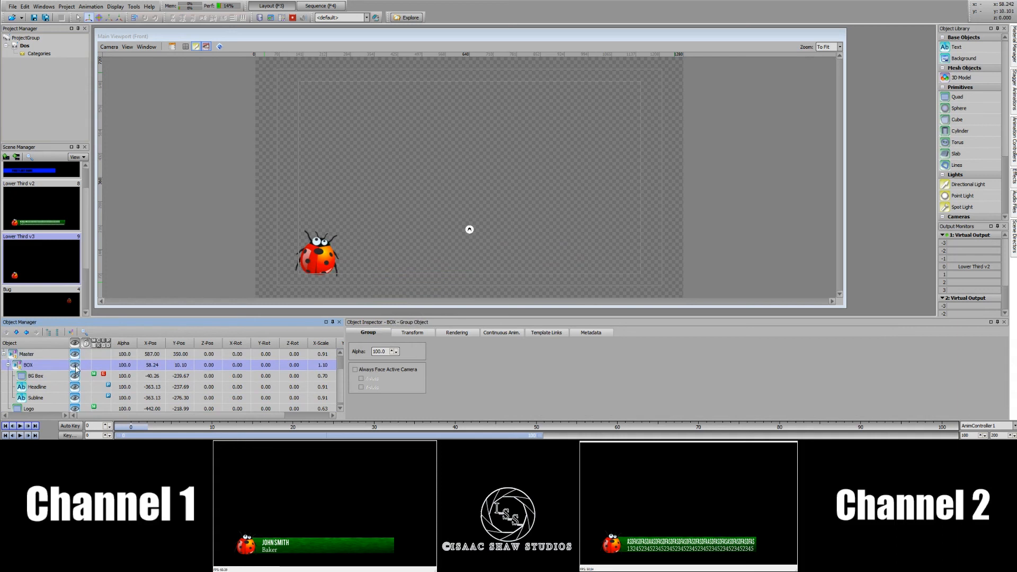
left_click(75, 365)
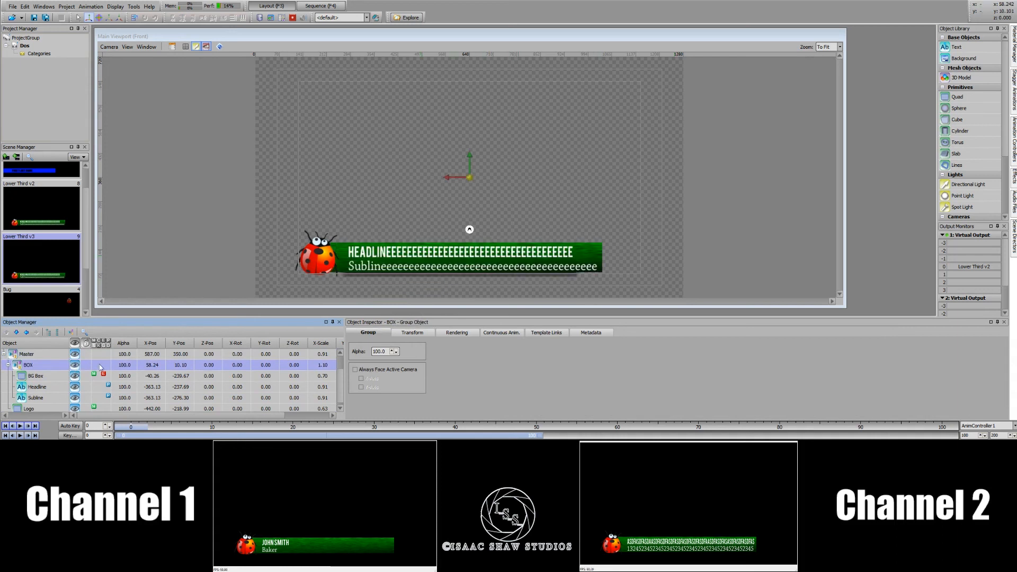
left_click(75, 365)
left_click(75, 365)
left_click(8, 366)
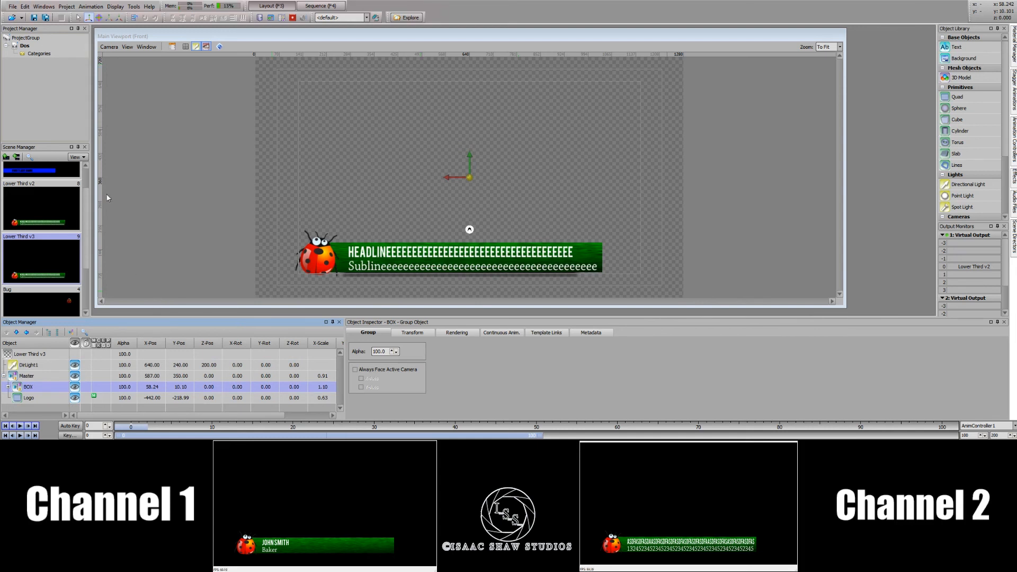
Step: Open the Key Graph Editor, place it clear of the lower third and display the Logo's channels in it
left_click(98, 8)
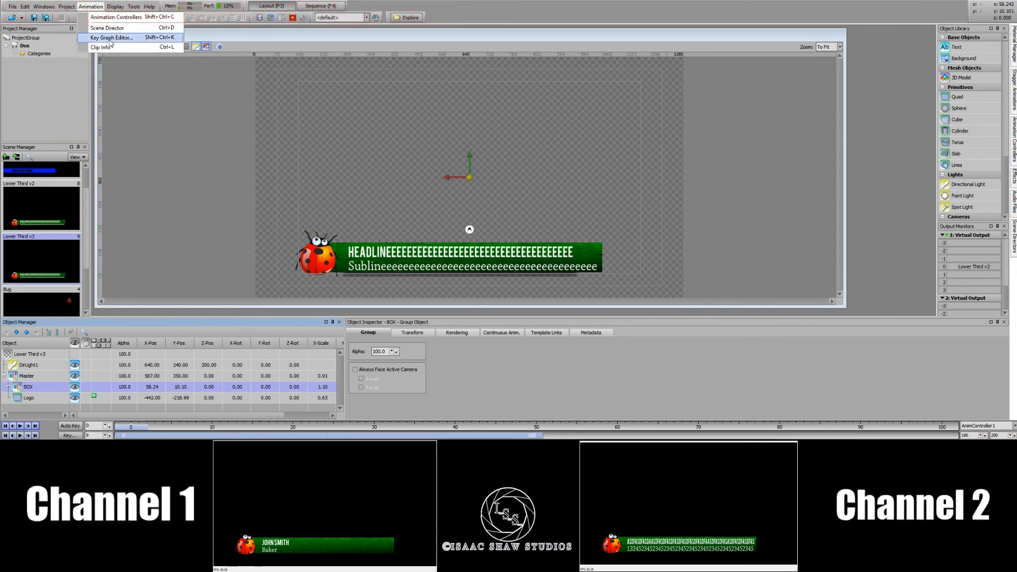
left_click(149, 44)
left_click_drag(285, 110, 721, 52)
left_click_drag(720, 51, 723, 26)
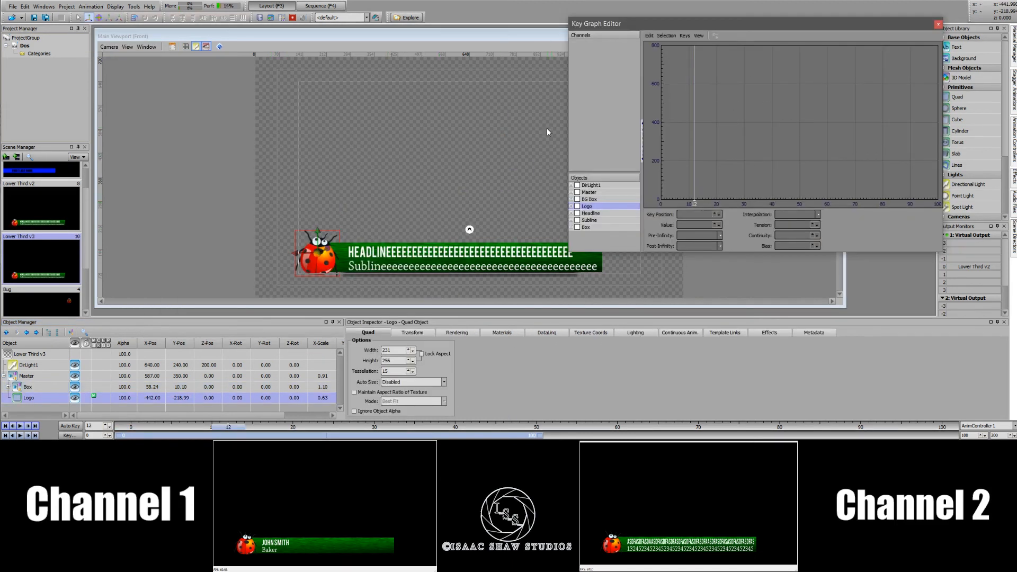
left_click(577, 206)
double_click(585, 207)
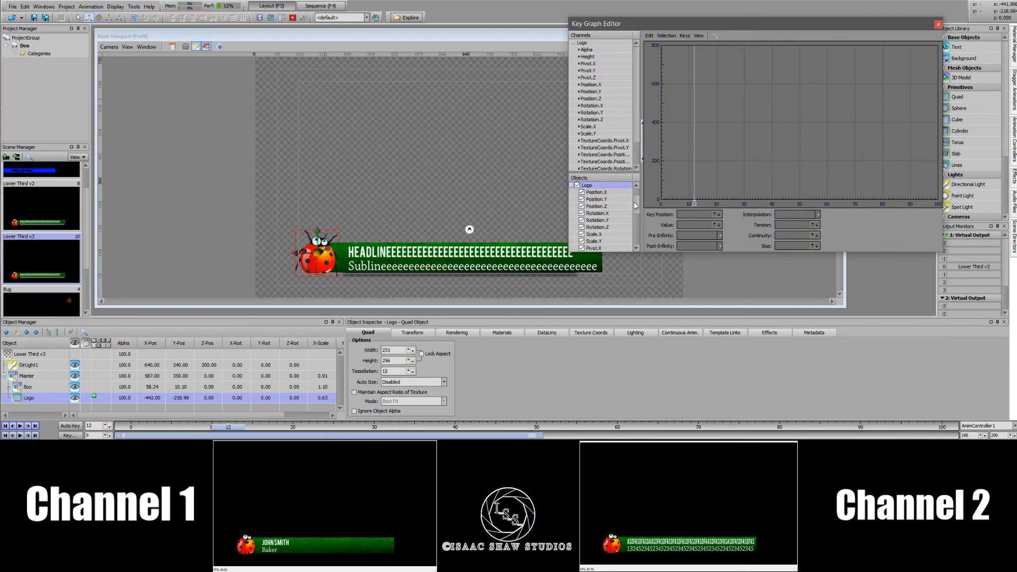
mouse_move(636, 204)
left_mouse_down()
mouse_move(641, 224)
mouse_move(642, 187)
left_mouse_up()
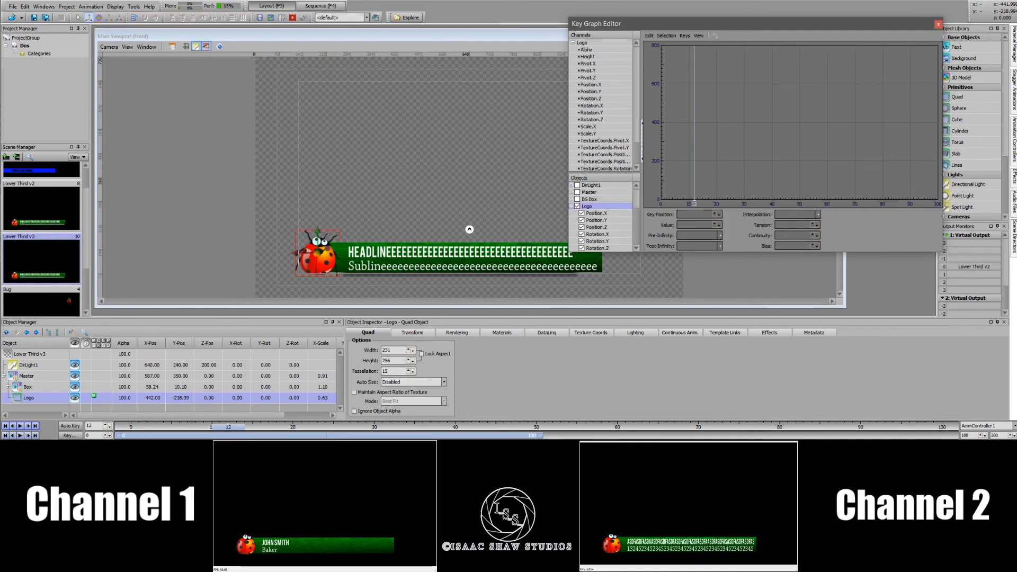
Step: Set a keyframe at frame 12 for the Logo's position and alpha, excluding rotation and scale
left_click(68, 426)
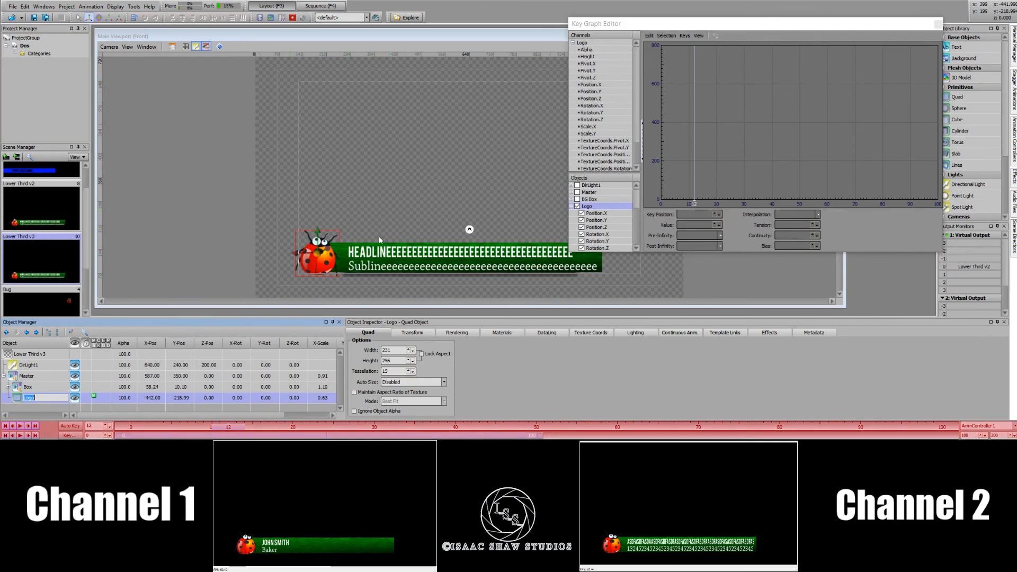
left_click(76, 435)
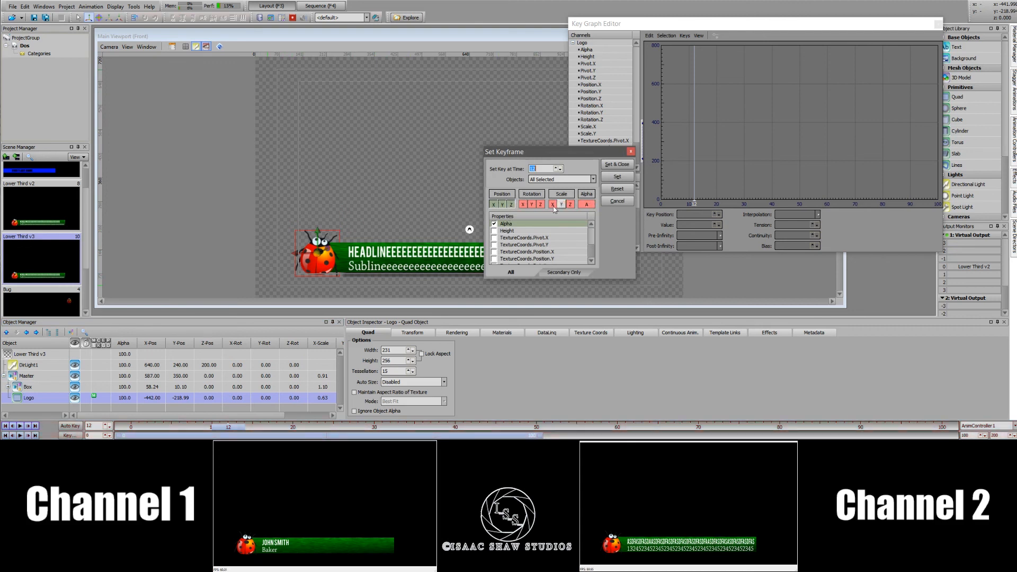
left_click(523, 204)
left_click(616, 164)
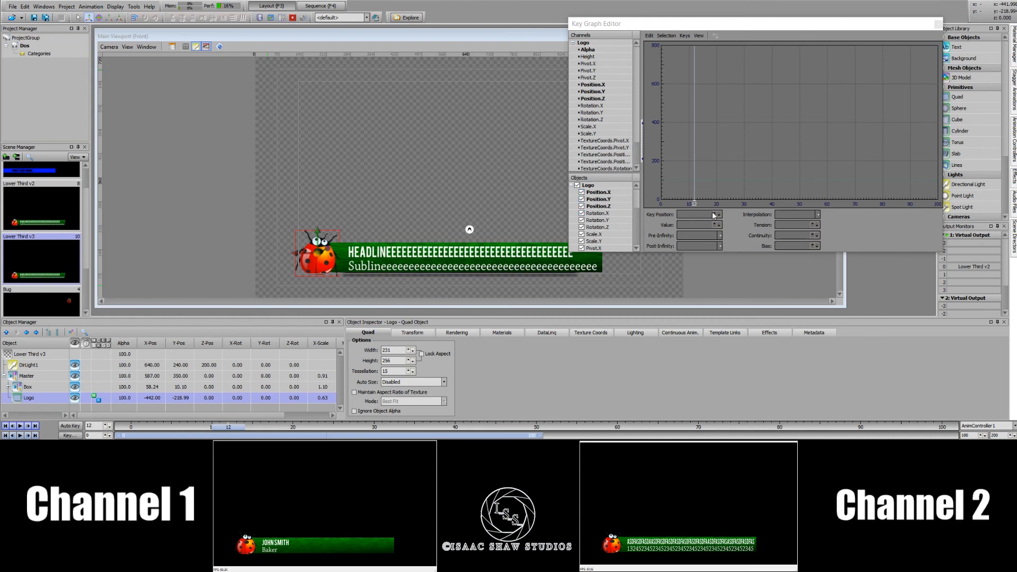
Step: Display the Logo's Position.X curve in the Key Graph Editor
left_click(606, 201)
left_click(611, 193)
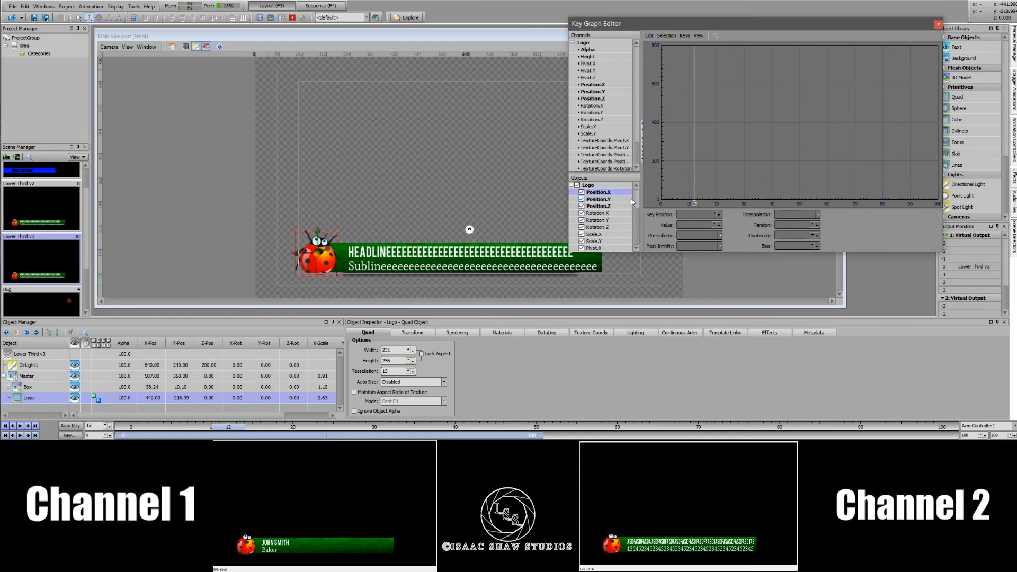
left_click(609, 86)
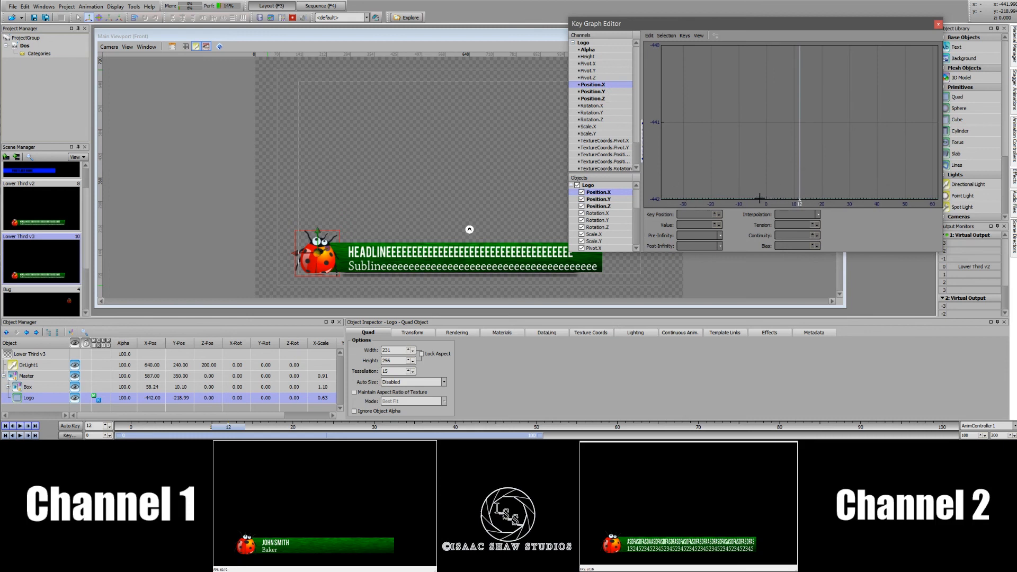
Step: With automatic keyframing on, move the Logo straight down out of the frame at frame 0, to a Y position of about -437
left_click(71, 426)
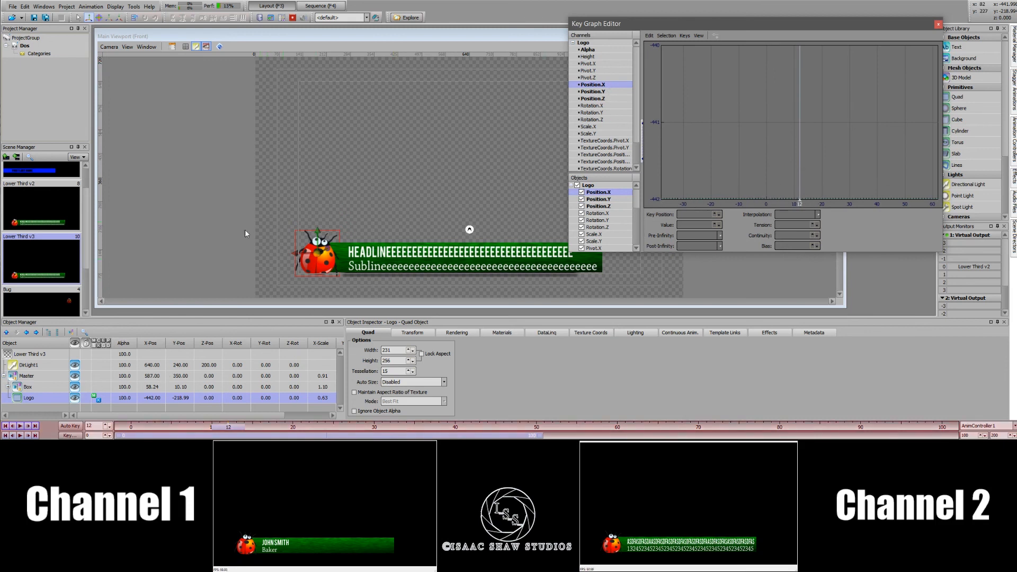
left_click_drag(233, 431, 137, 432)
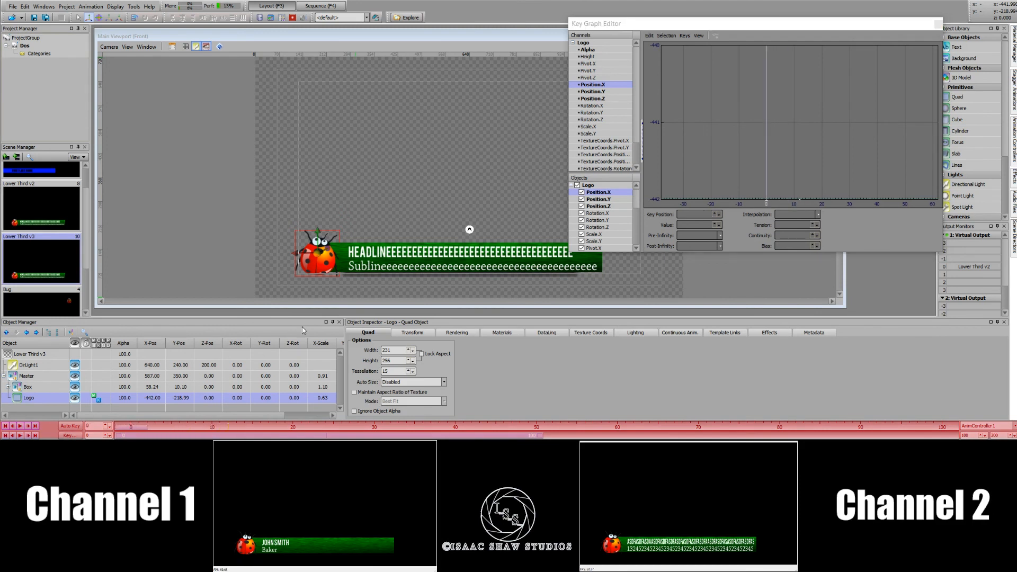
left_click(70, 426)
left_click_drag(320, 234, 324, 264)
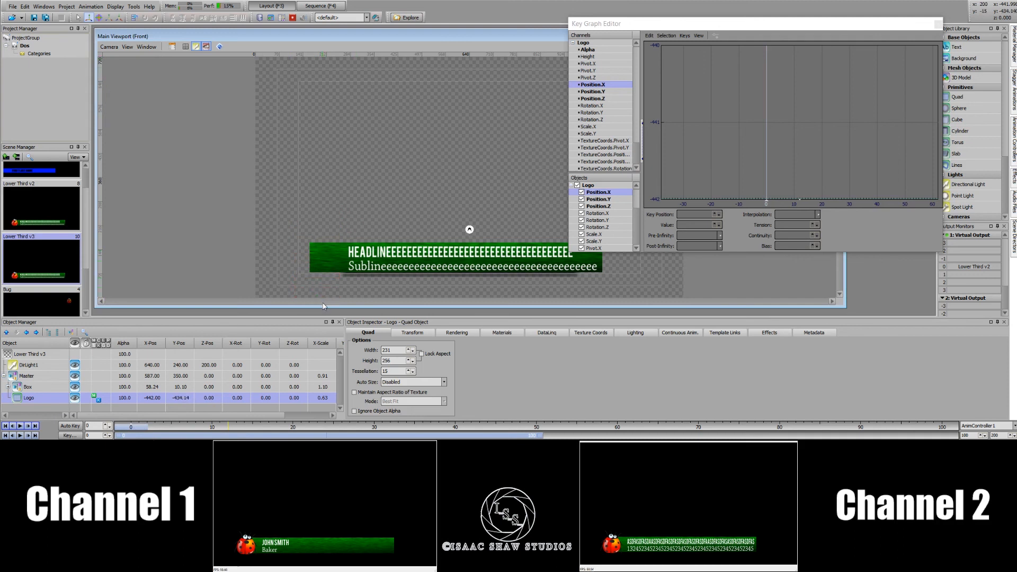
left_click_drag(325, 306, 324, 307)
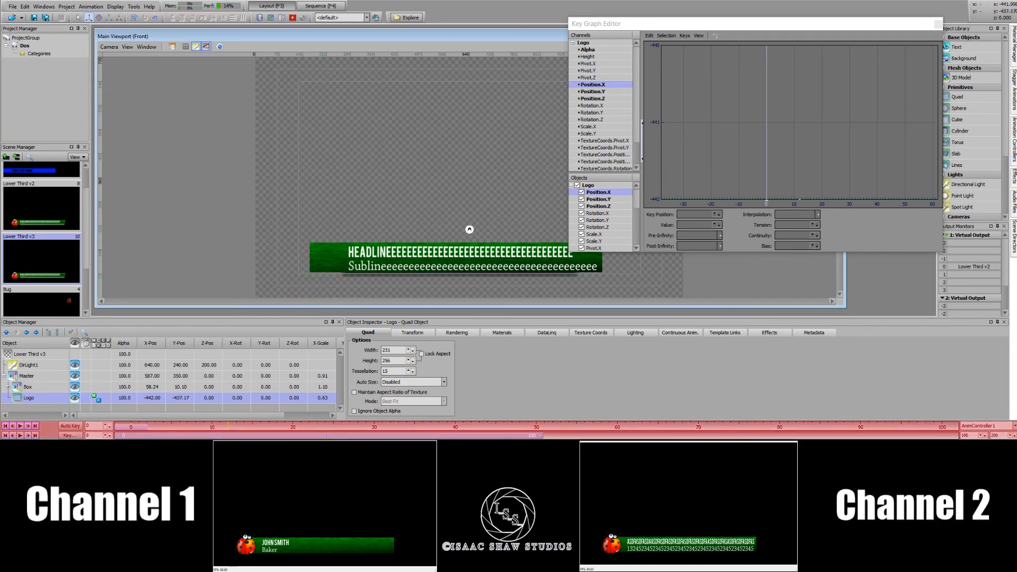
Step: Set a position keyframe for the Logo at frame 0 and scrub the first frames to preview its movement
left_click(70, 435)
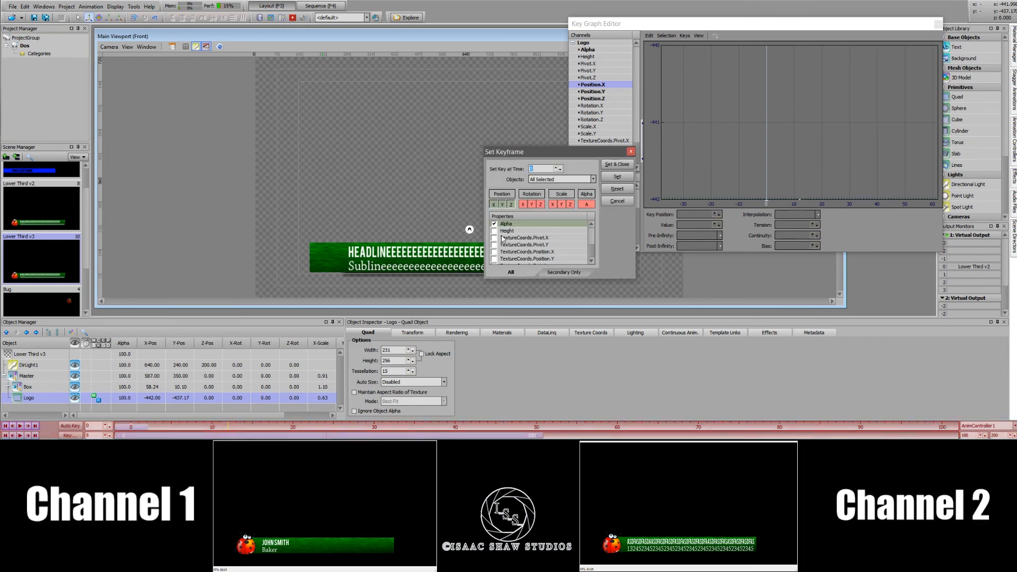
left_click(621, 166)
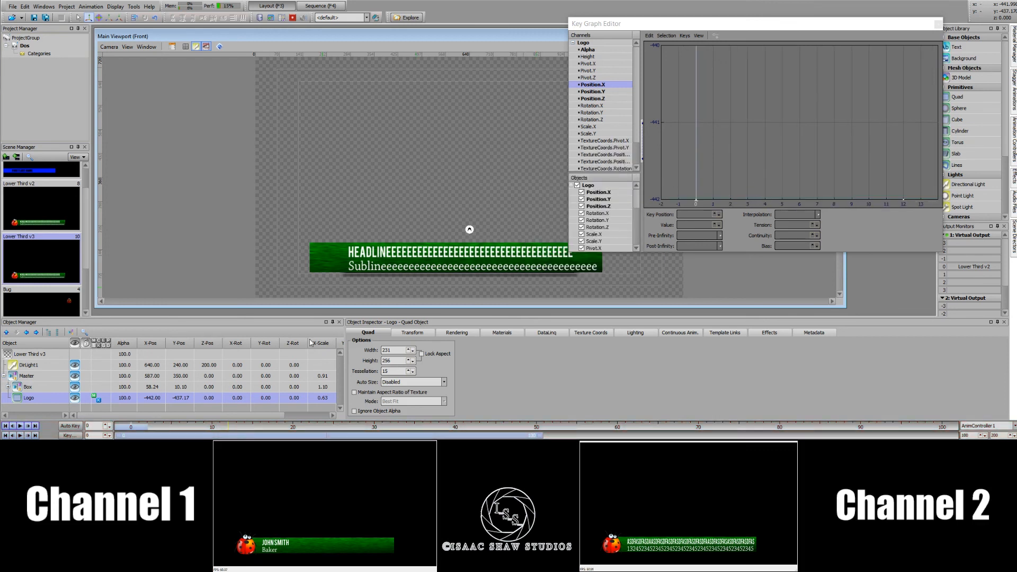
left_click(140, 429)
mouse_move(141, 431)
left_mouse_down()
mouse_move(228, 430)
mouse_move(127, 427)
mouse_move(229, 429)
mouse_move(147, 428)
left_mouse_up()
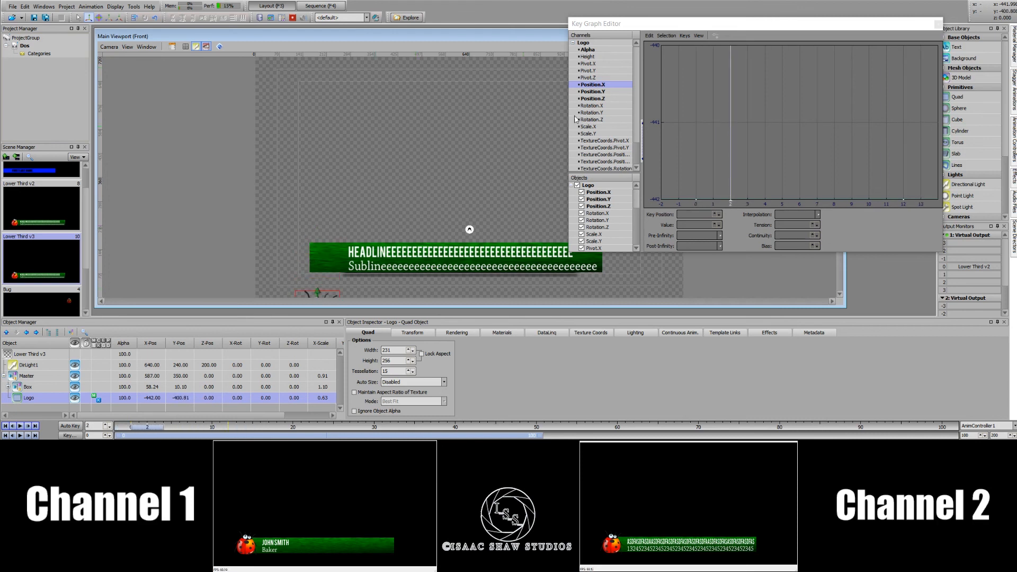
Step: Display the Logo's Position.Y curve and set its frame 0 keyframe to Bezier Spline interpolation, with the timeline at frame 12
left_click(607, 94)
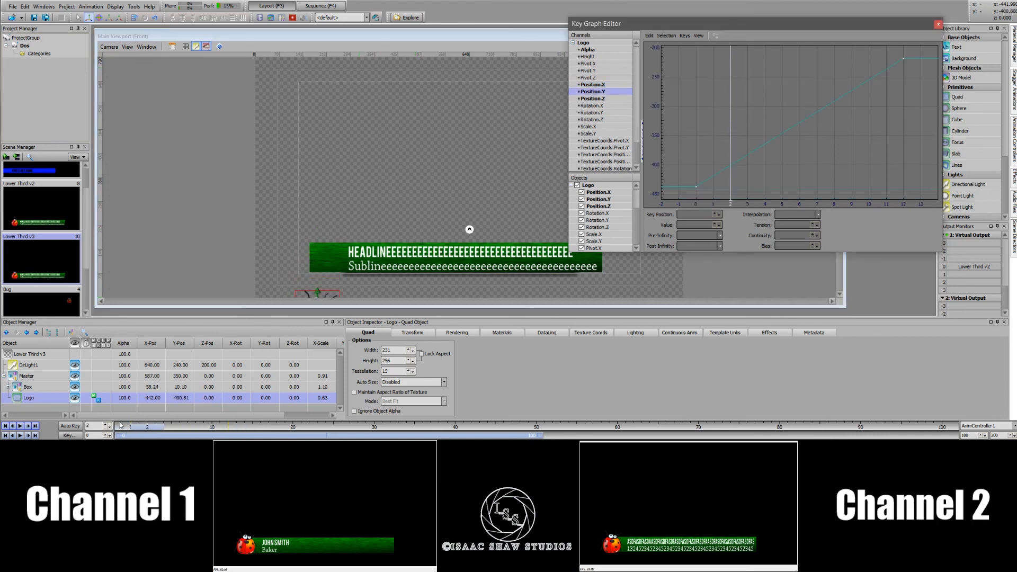
left_click_drag(131, 428, 236, 436)
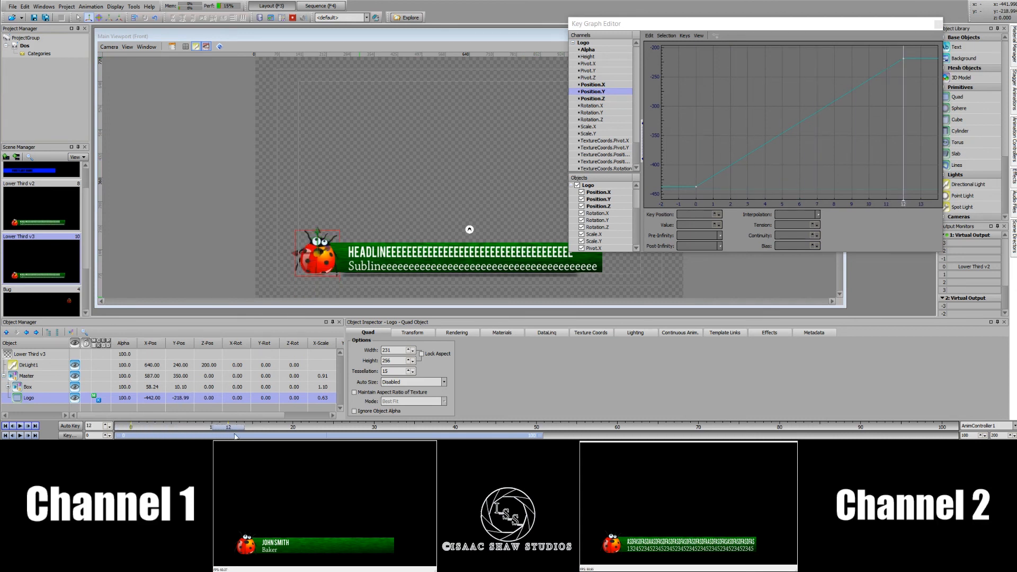
left_click_drag(687, 180, 717, 208)
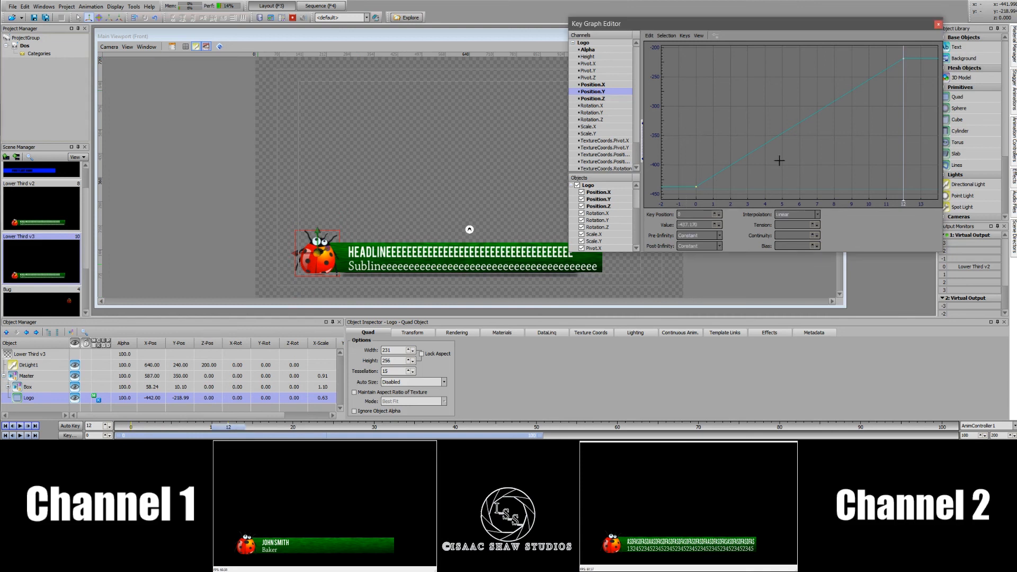
left_click_drag(888, 57, 921, 100)
left_click_drag(684, 196, 742, 179)
left_click(817, 215)
left_click(805, 233)
mouse_move(235, 434)
left_mouse_down()
mouse_move(143, 430)
mouse_move(244, 431)
mouse_move(122, 432)
mouse_move(262, 432)
mouse_move(133, 430)
mouse_move(239, 427)
left_mouse_up()
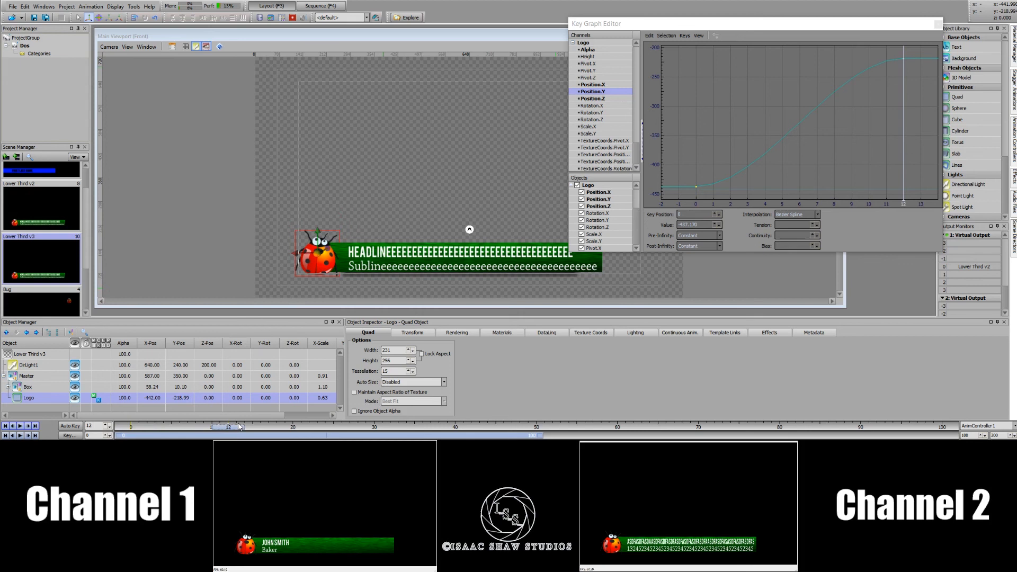
Step: Set a keyframe for the Box group's alpha only, excluding position, rotation and scale
left_click(38, 385)
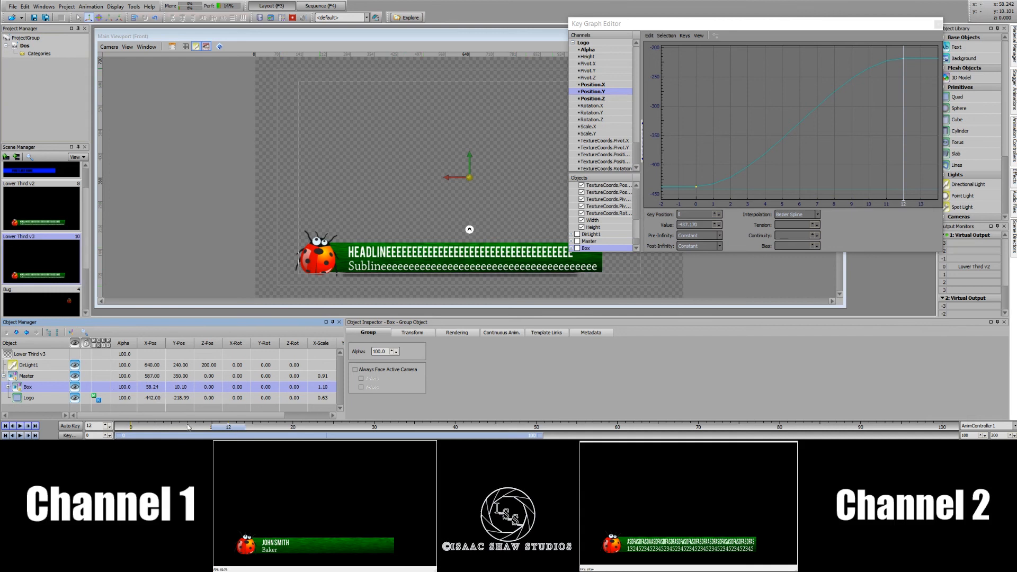
left_click(69, 435)
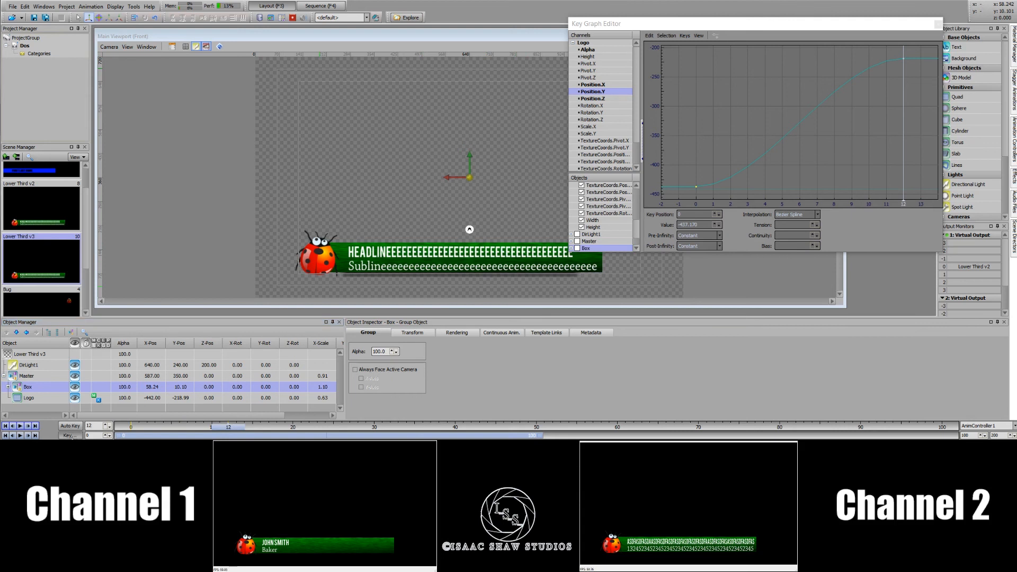
left_click(502, 194)
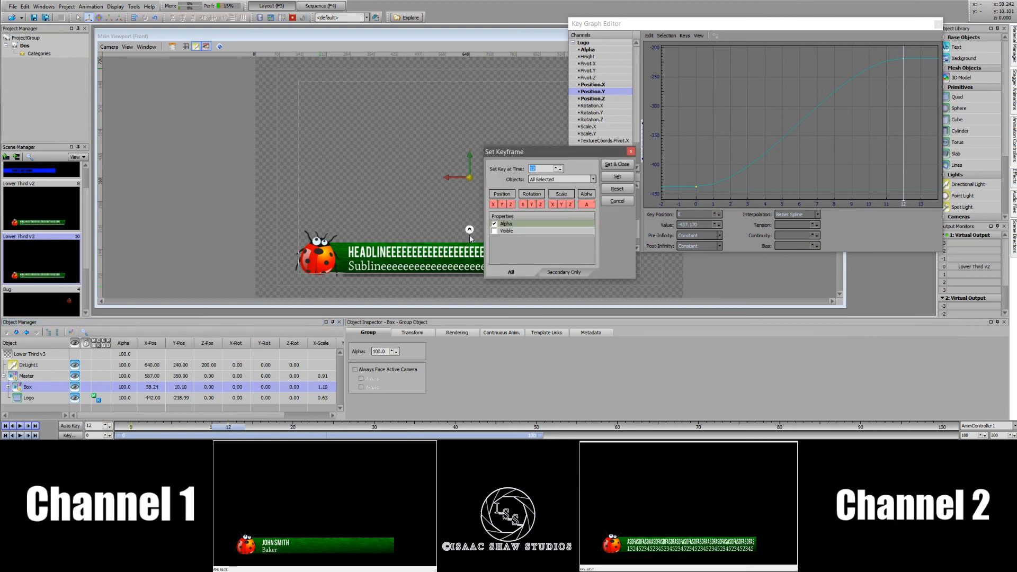
left_click(585, 204)
double_click(531, 167)
left_click(618, 165)
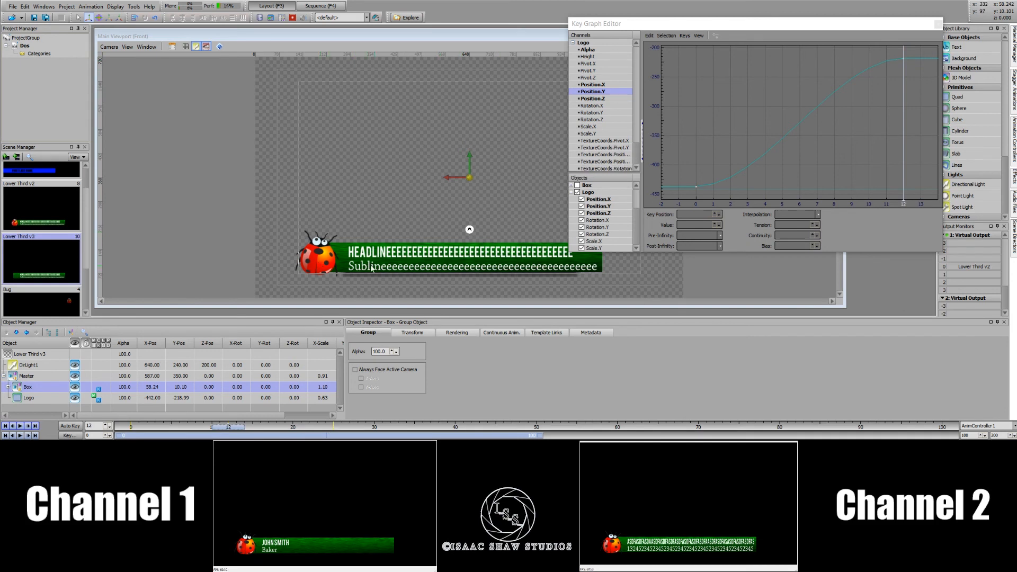
Step: Set the Box group's alpha to 0 and keyframe that alpha at frame 12
left_click(121, 387)
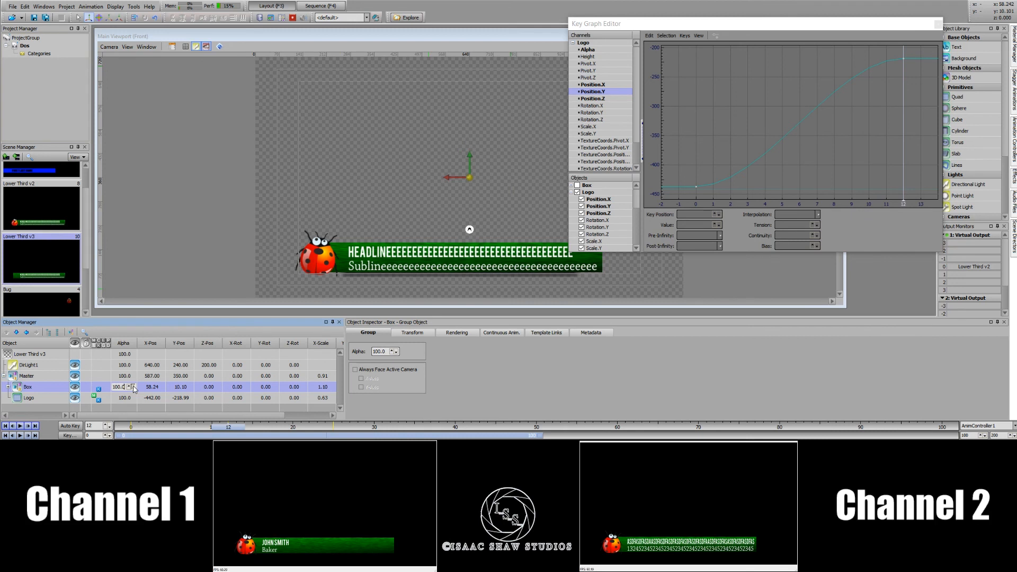
left_click_drag(125, 387, 93, 387)
type("0")
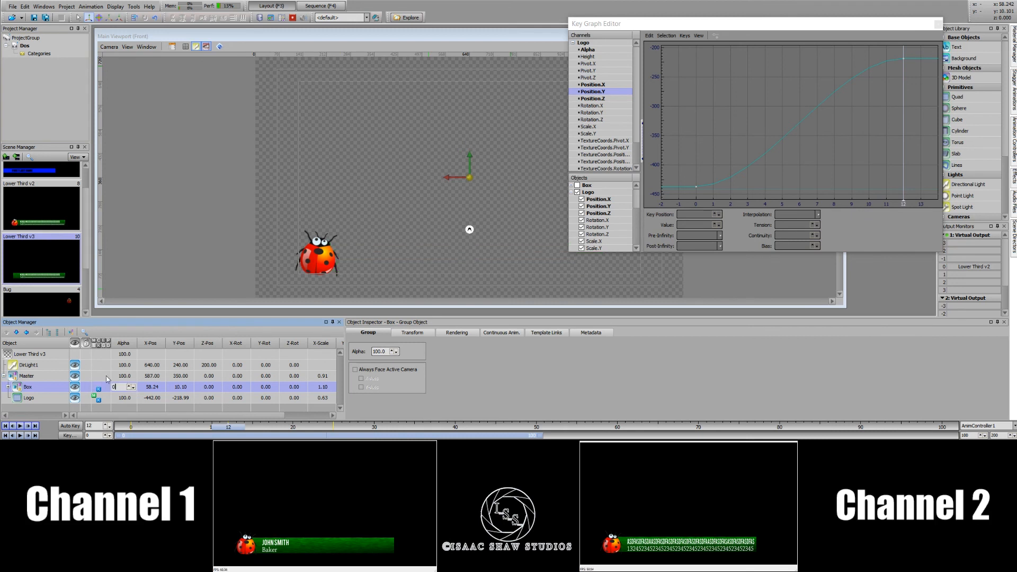
key("Return")
left_click(70, 435)
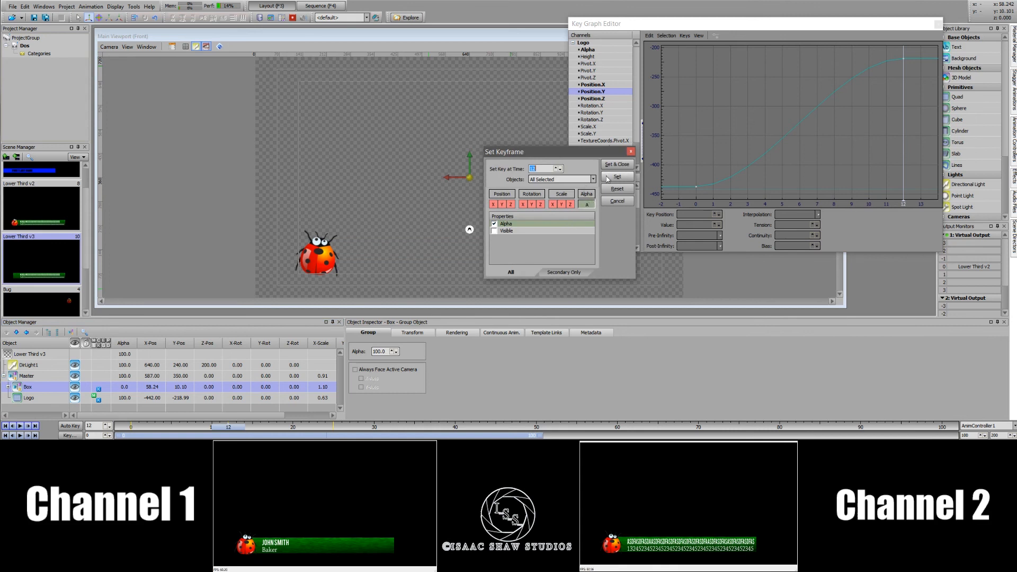